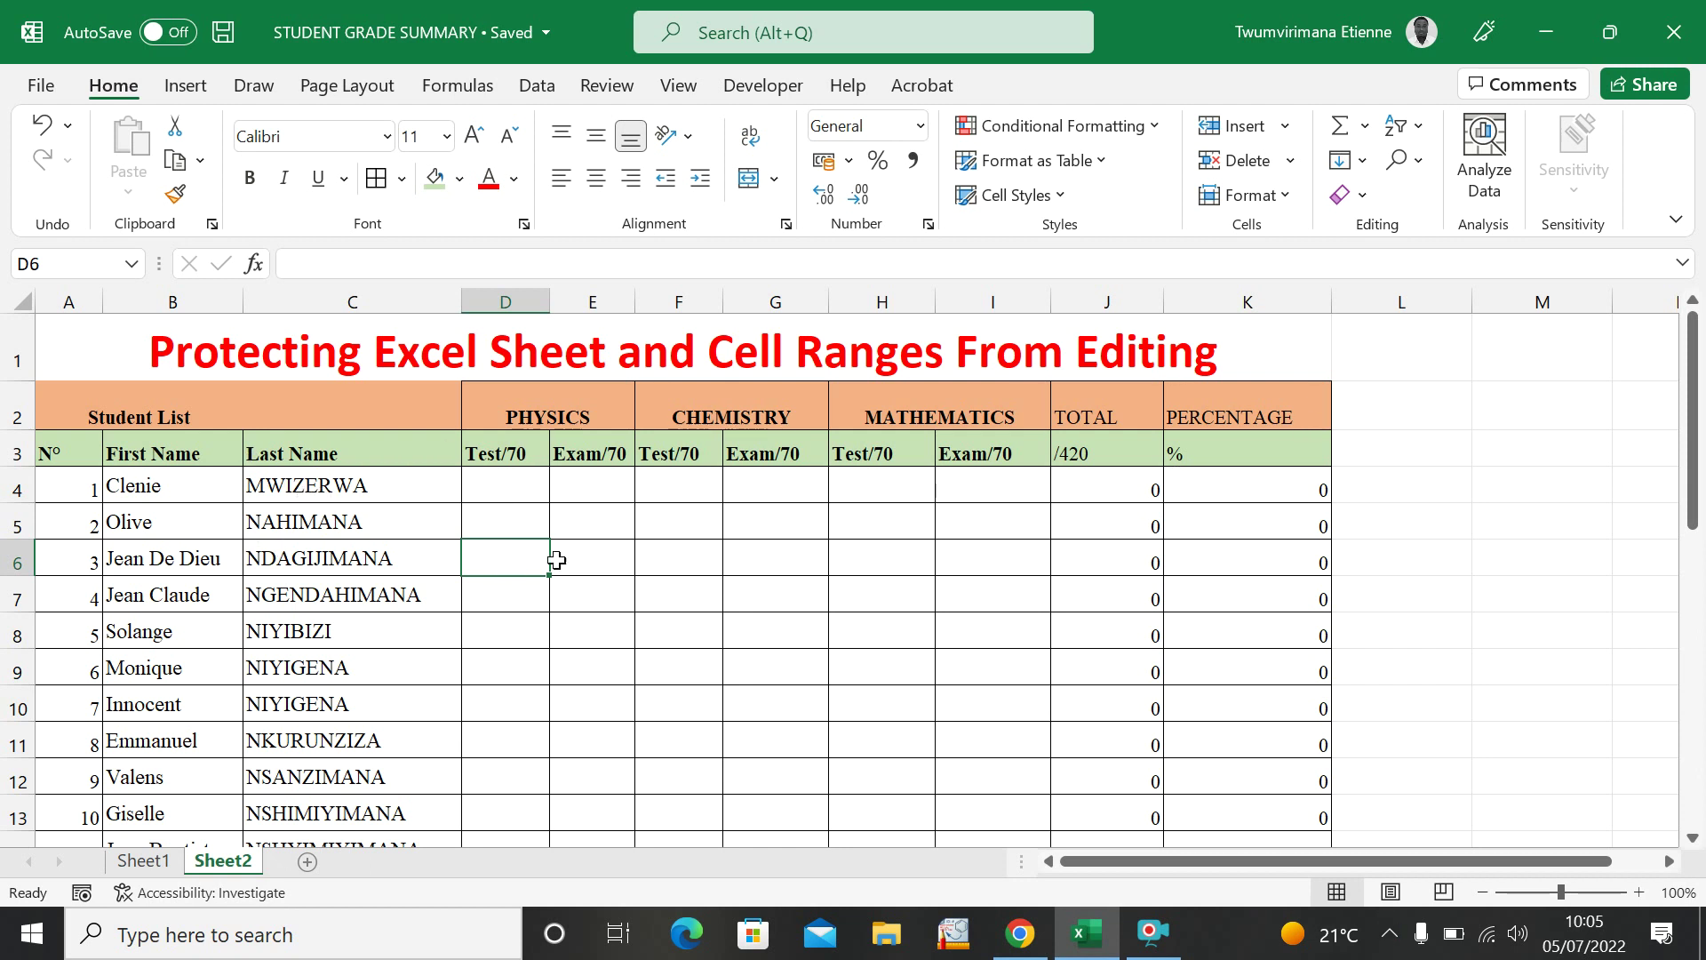
Look over the grade table, pointing out the first mark cell D4.
left_click(1447, 512)
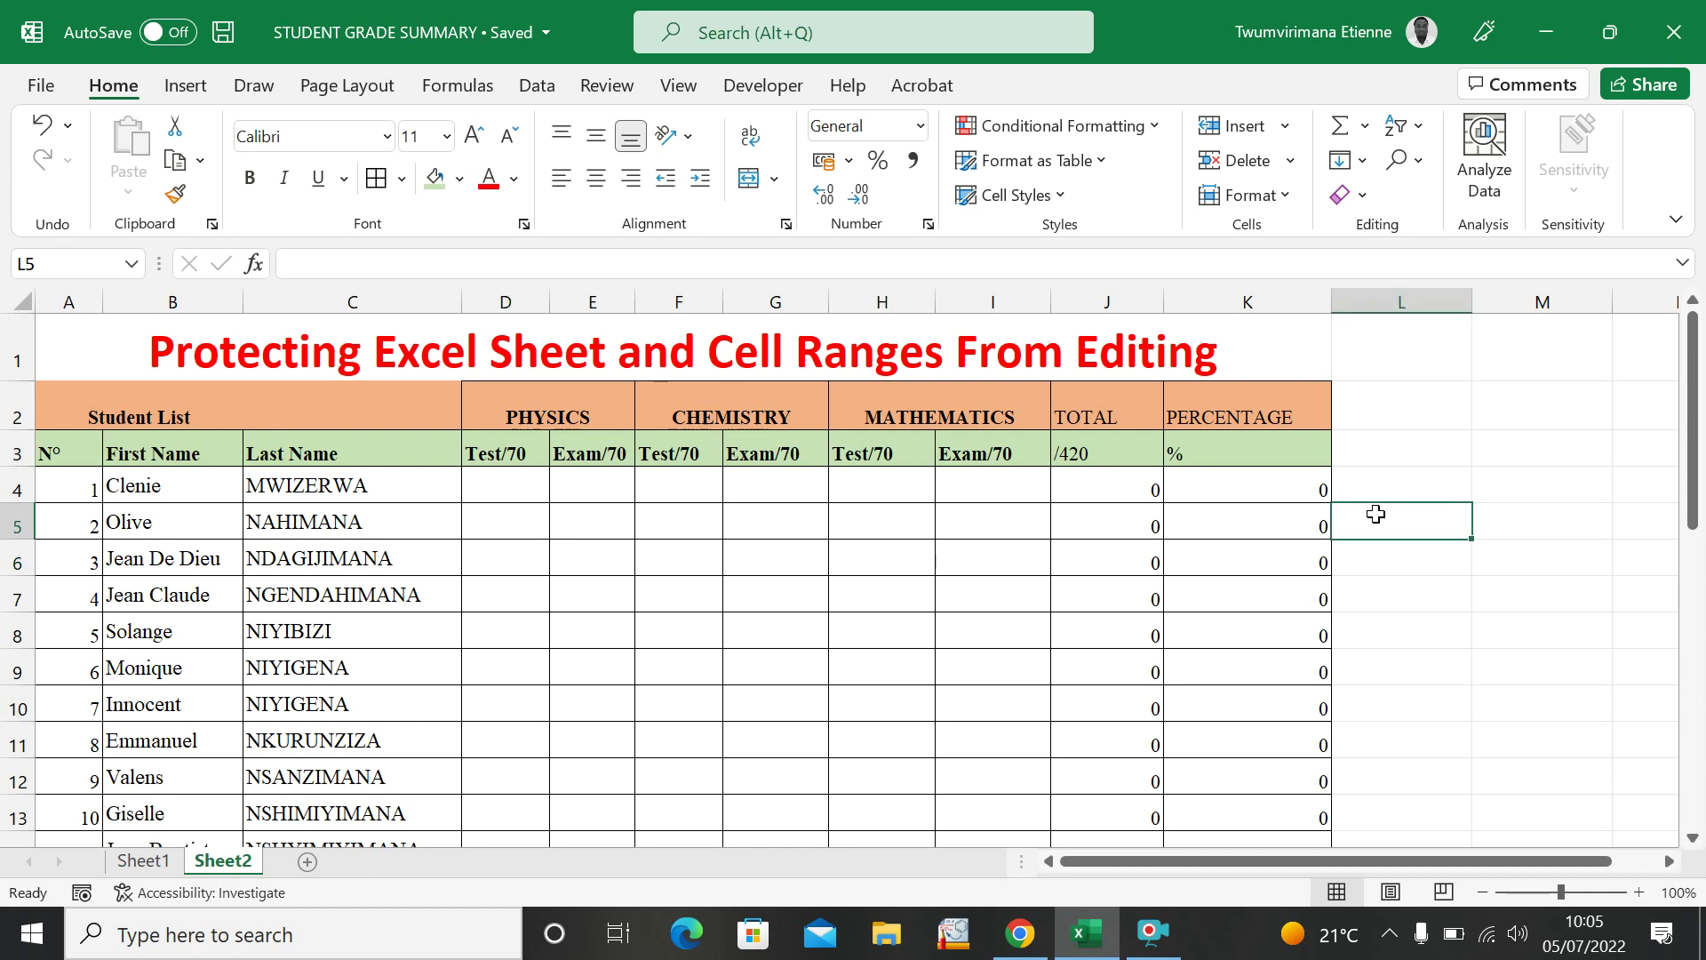
left_click(854, 553)
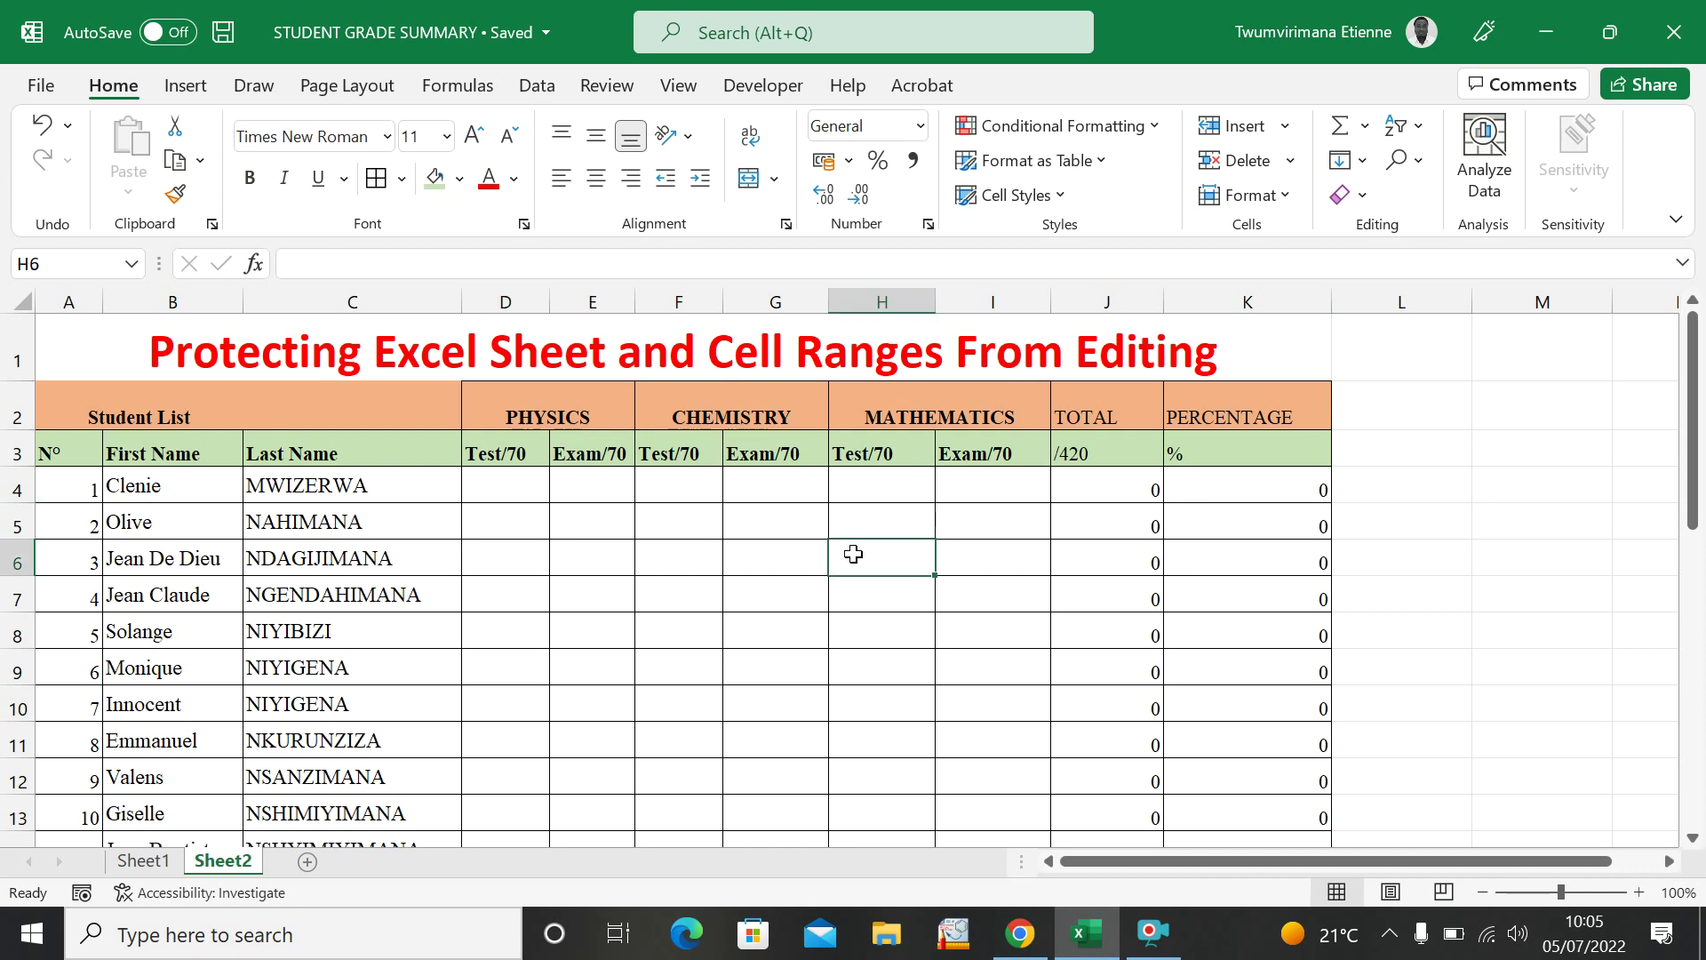
left_click(532, 501)
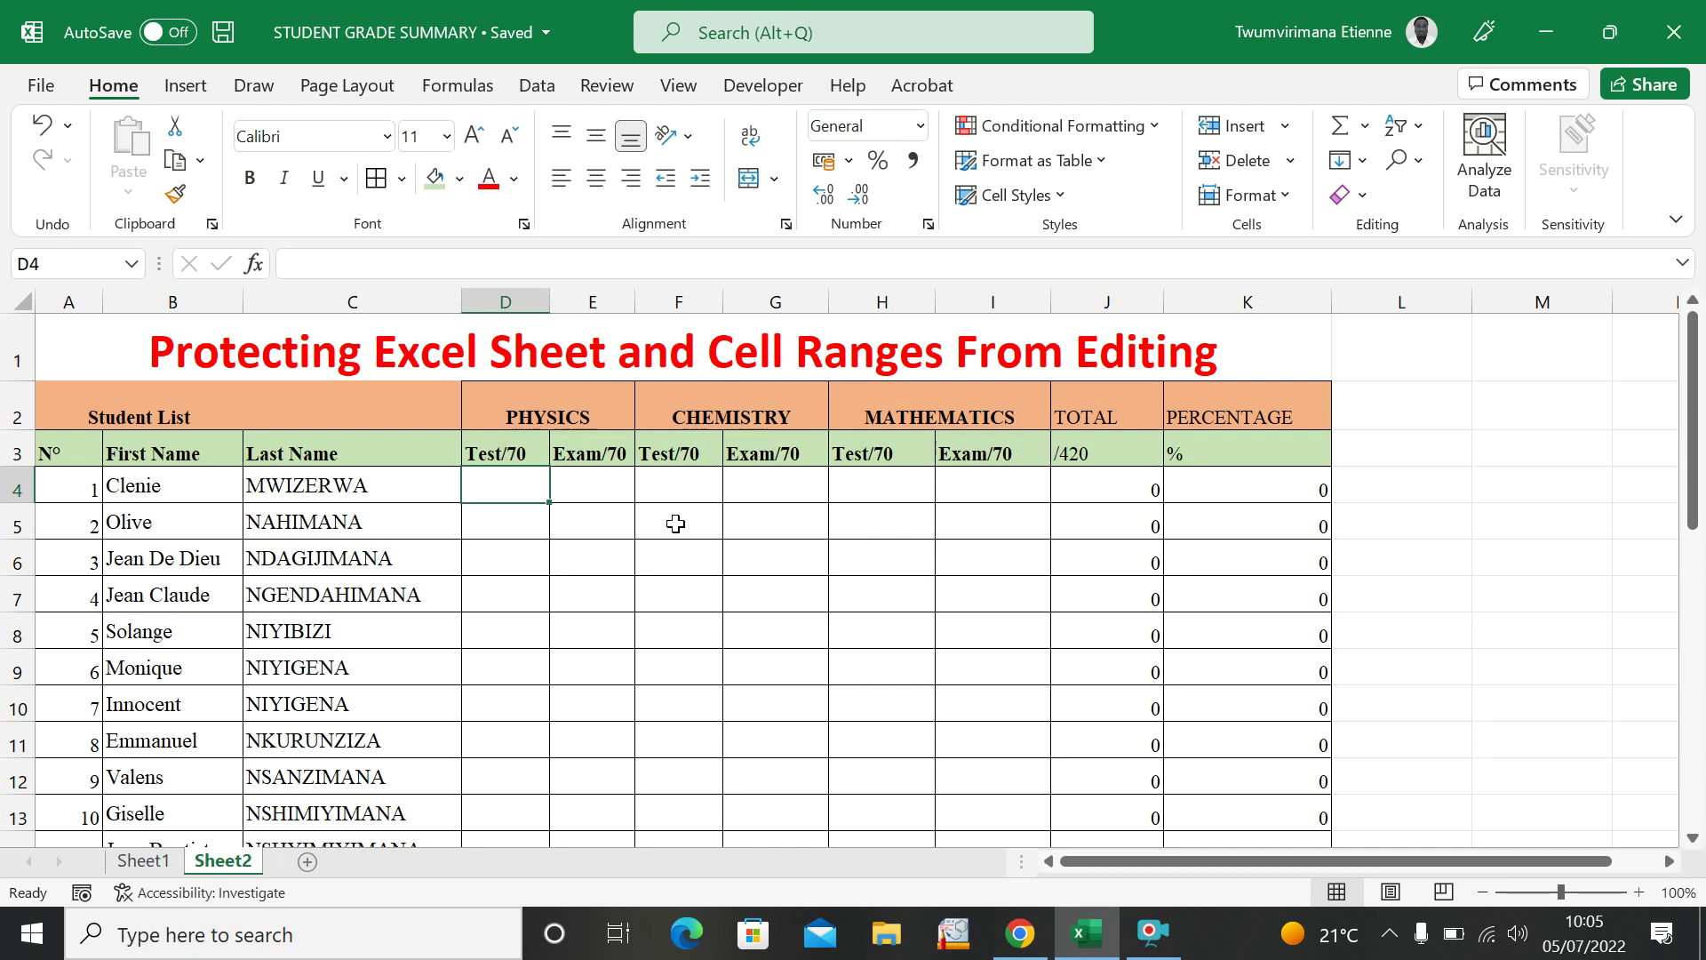
left_click(561, 547)
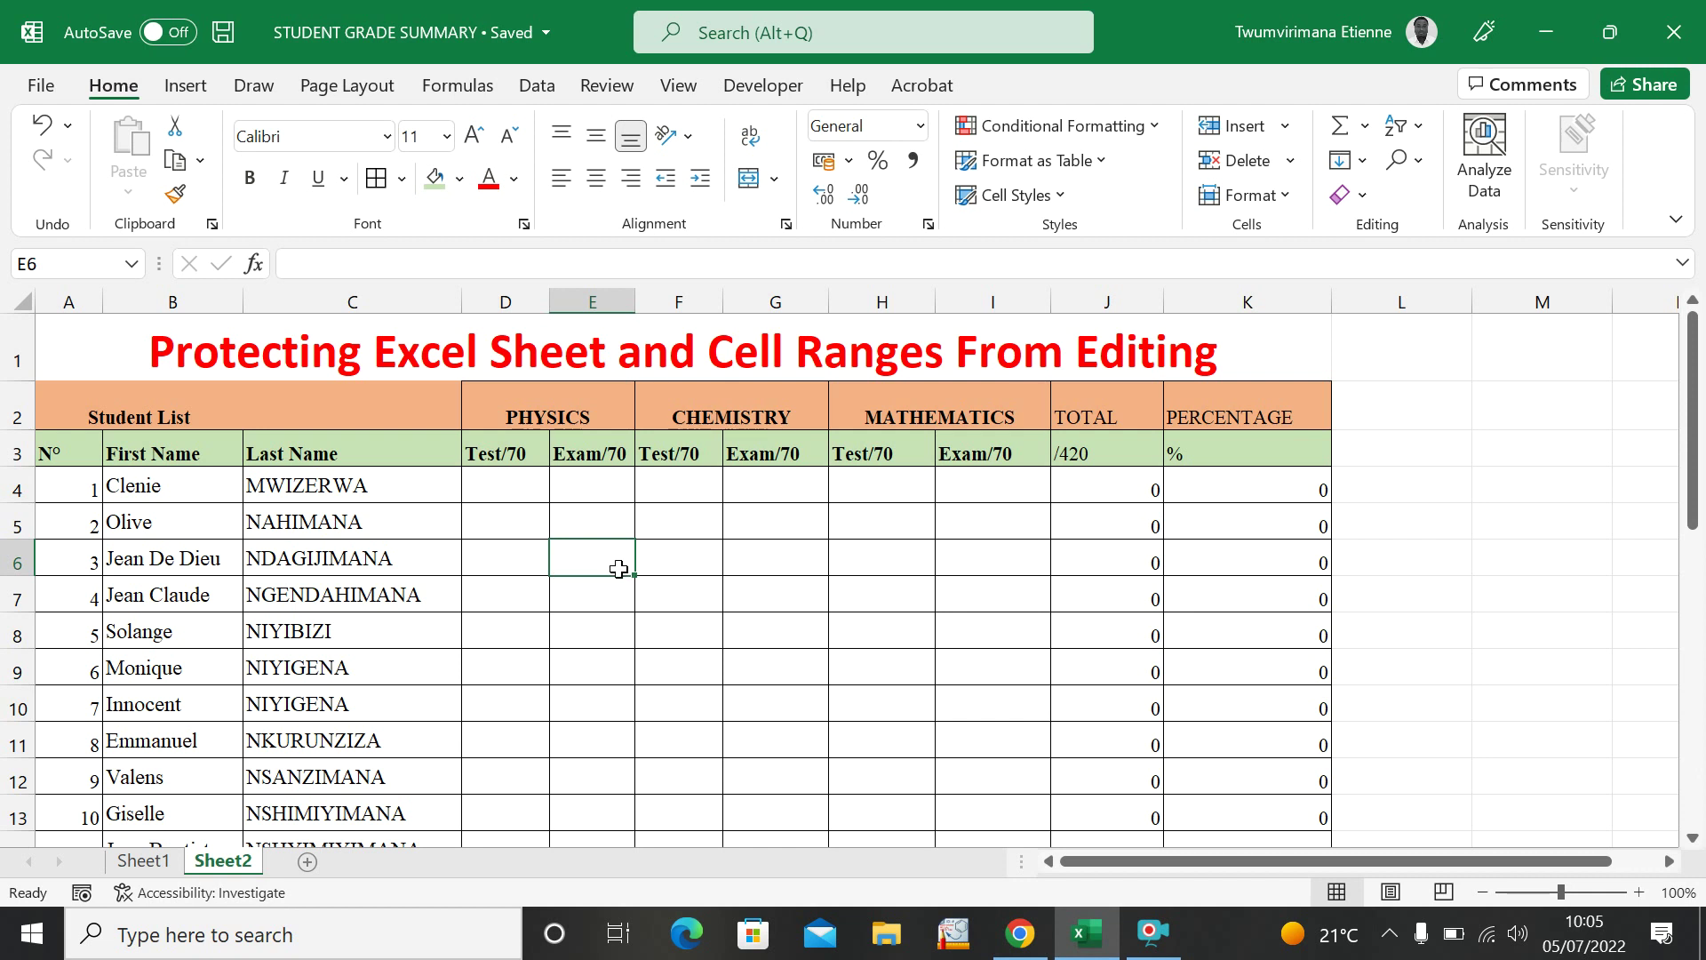
left_click(693, 558)
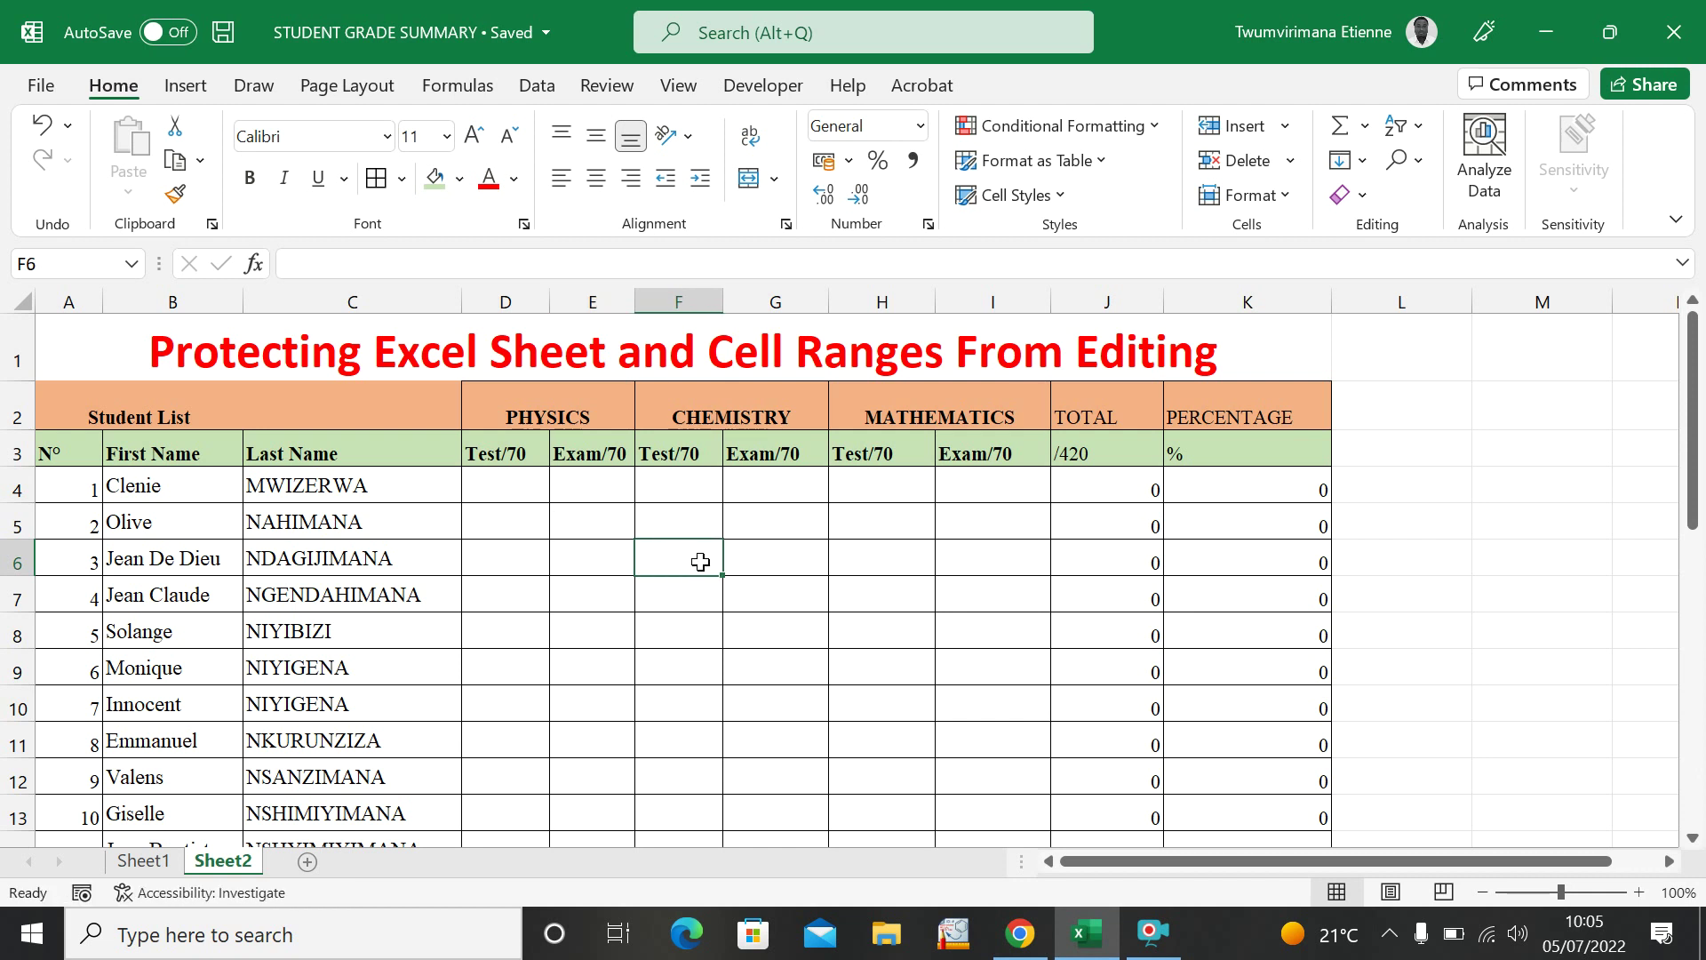
left_click(759, 561)
left_click(642, 590)
left_click(797, 596)
left_click(928, 596)
left_click(995, 584)
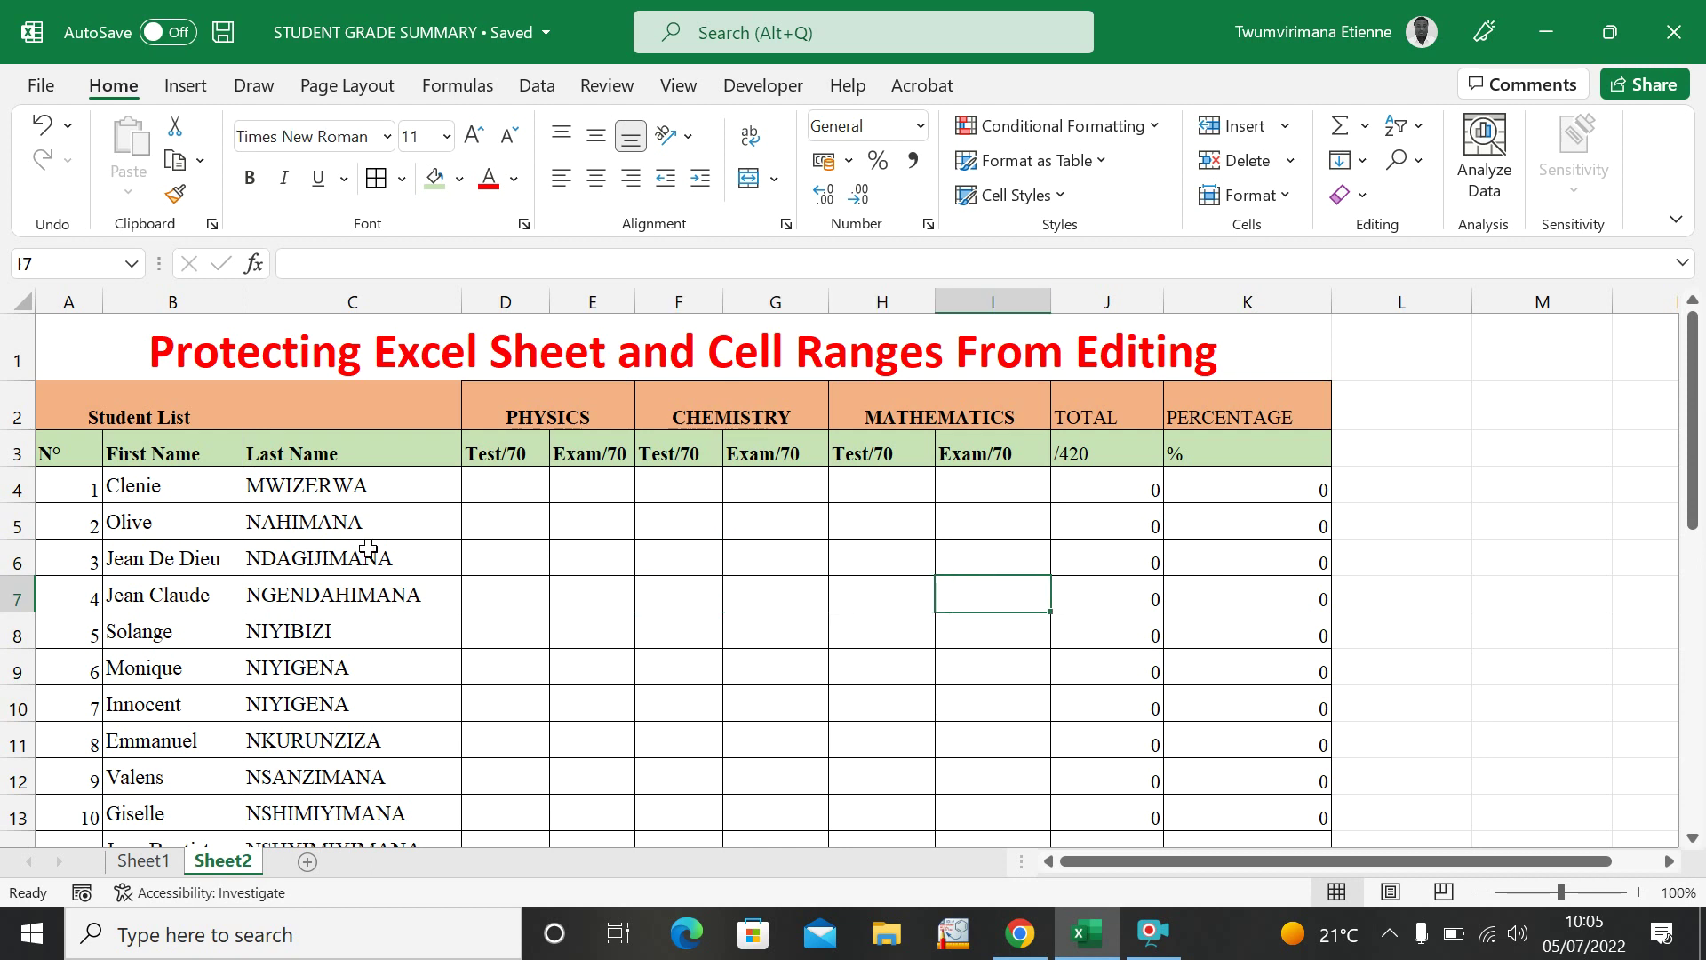
left_click(842, 582)
left_click(784, 595)
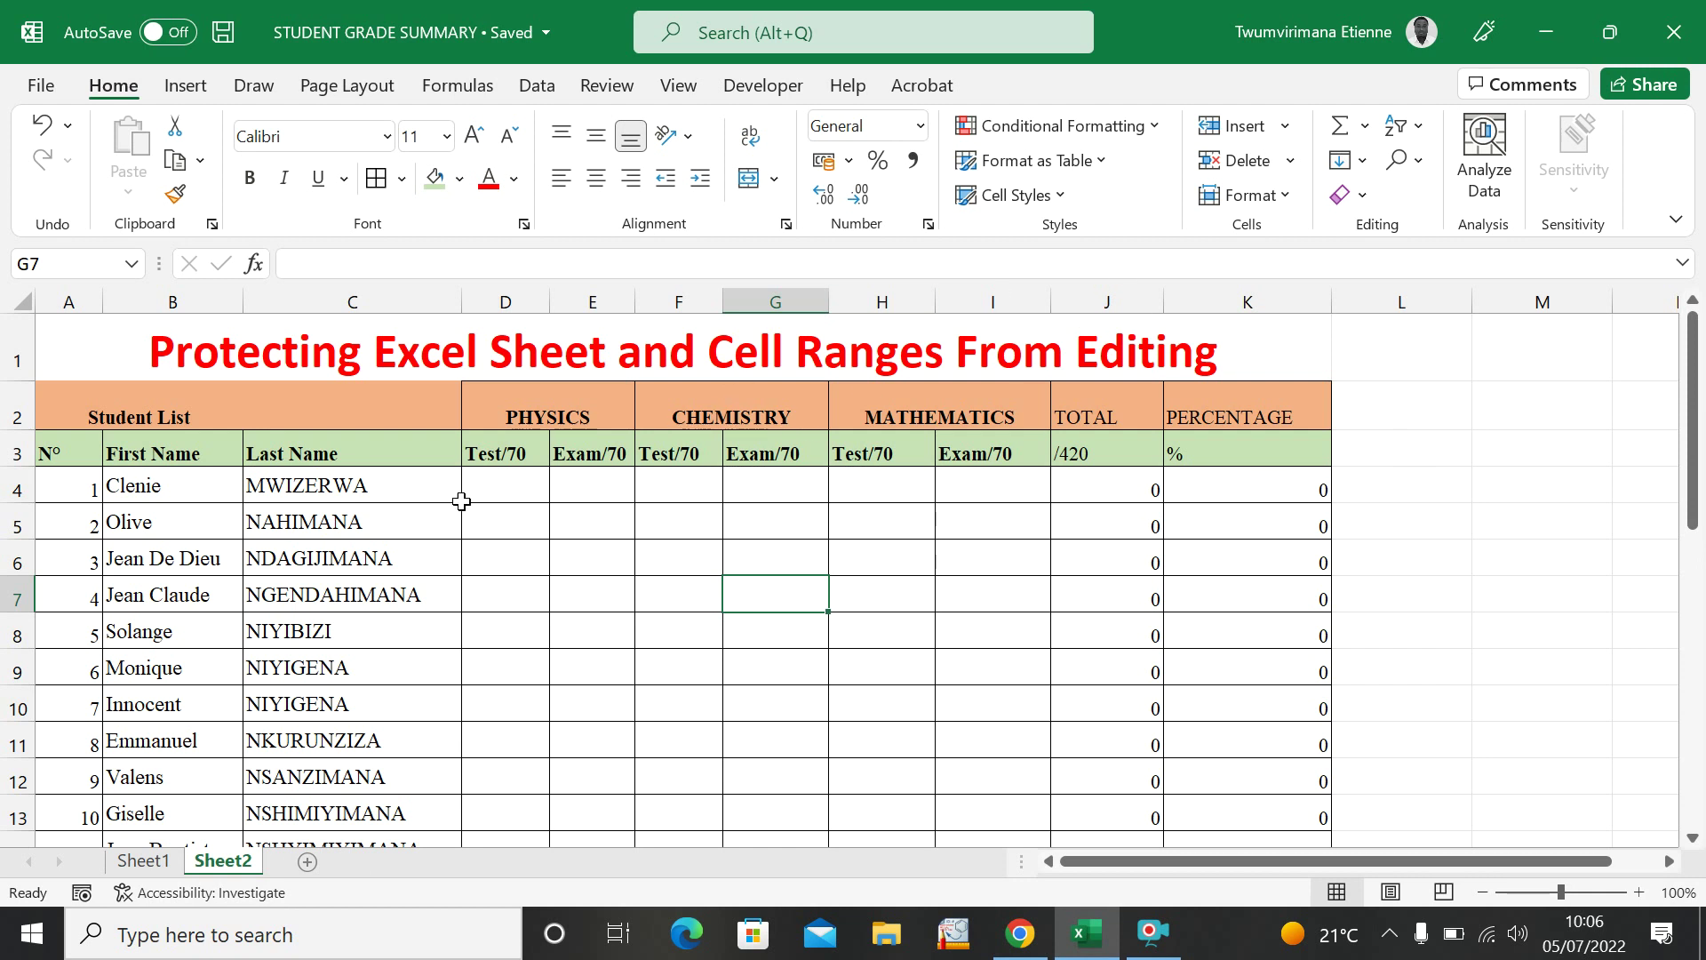
Inspect the first student's TOTAL formula in J4 without changing it.
left_click(606, 496)
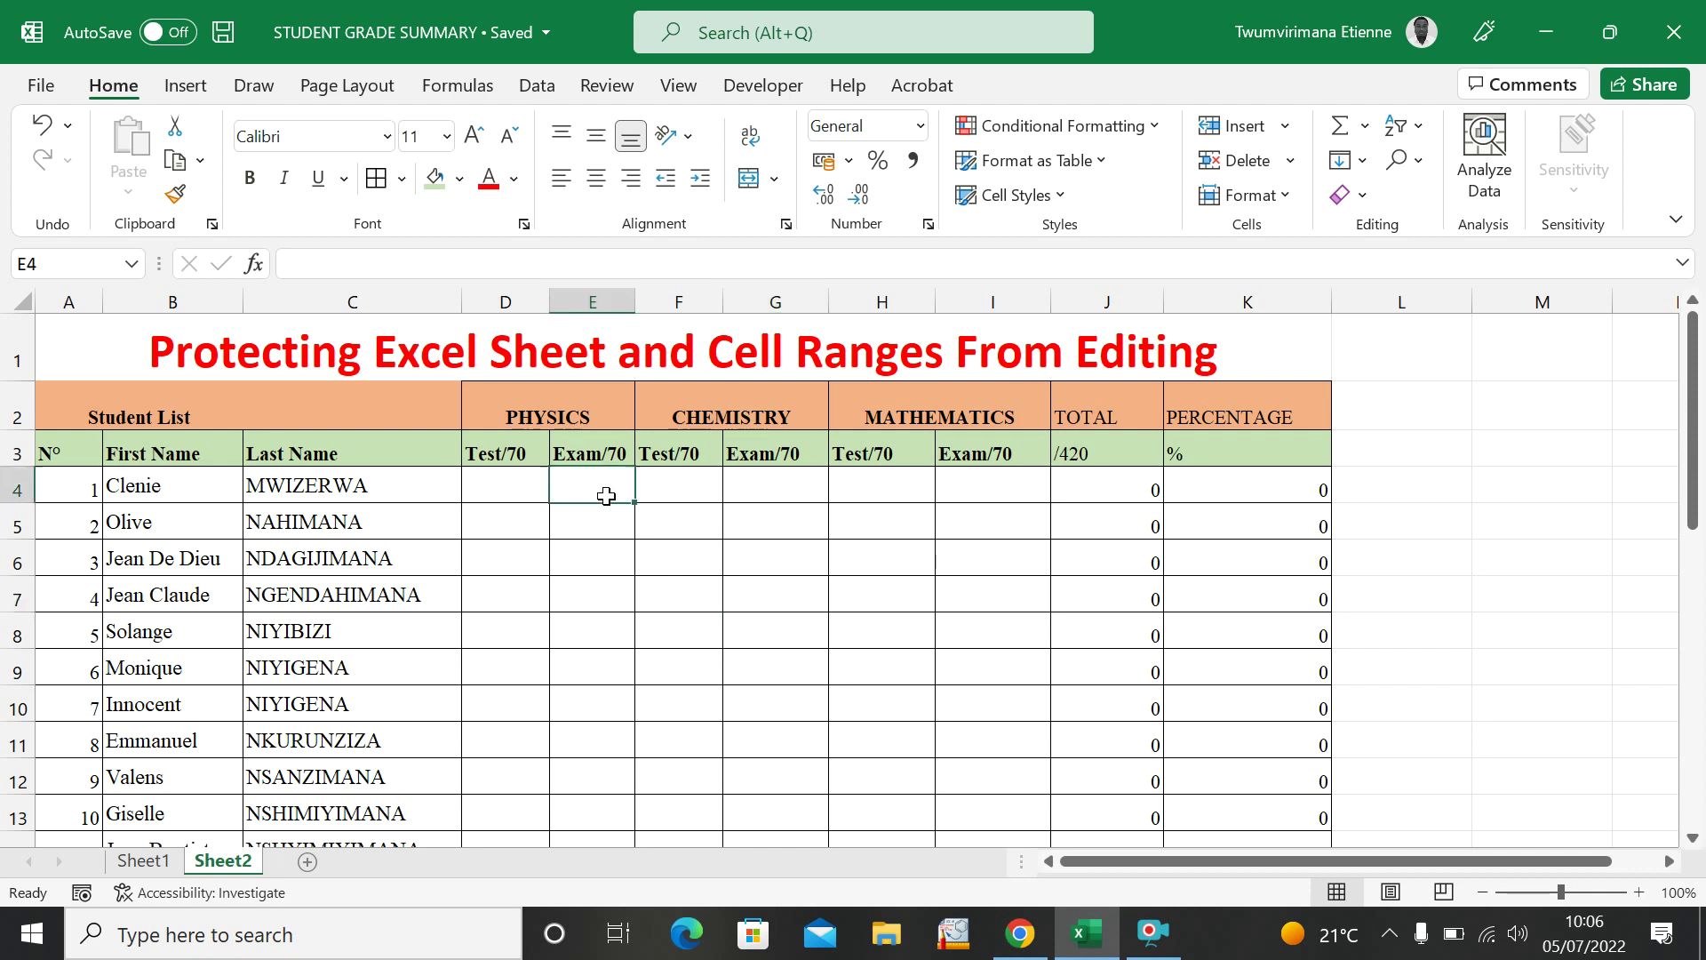
left_click(798, 505)
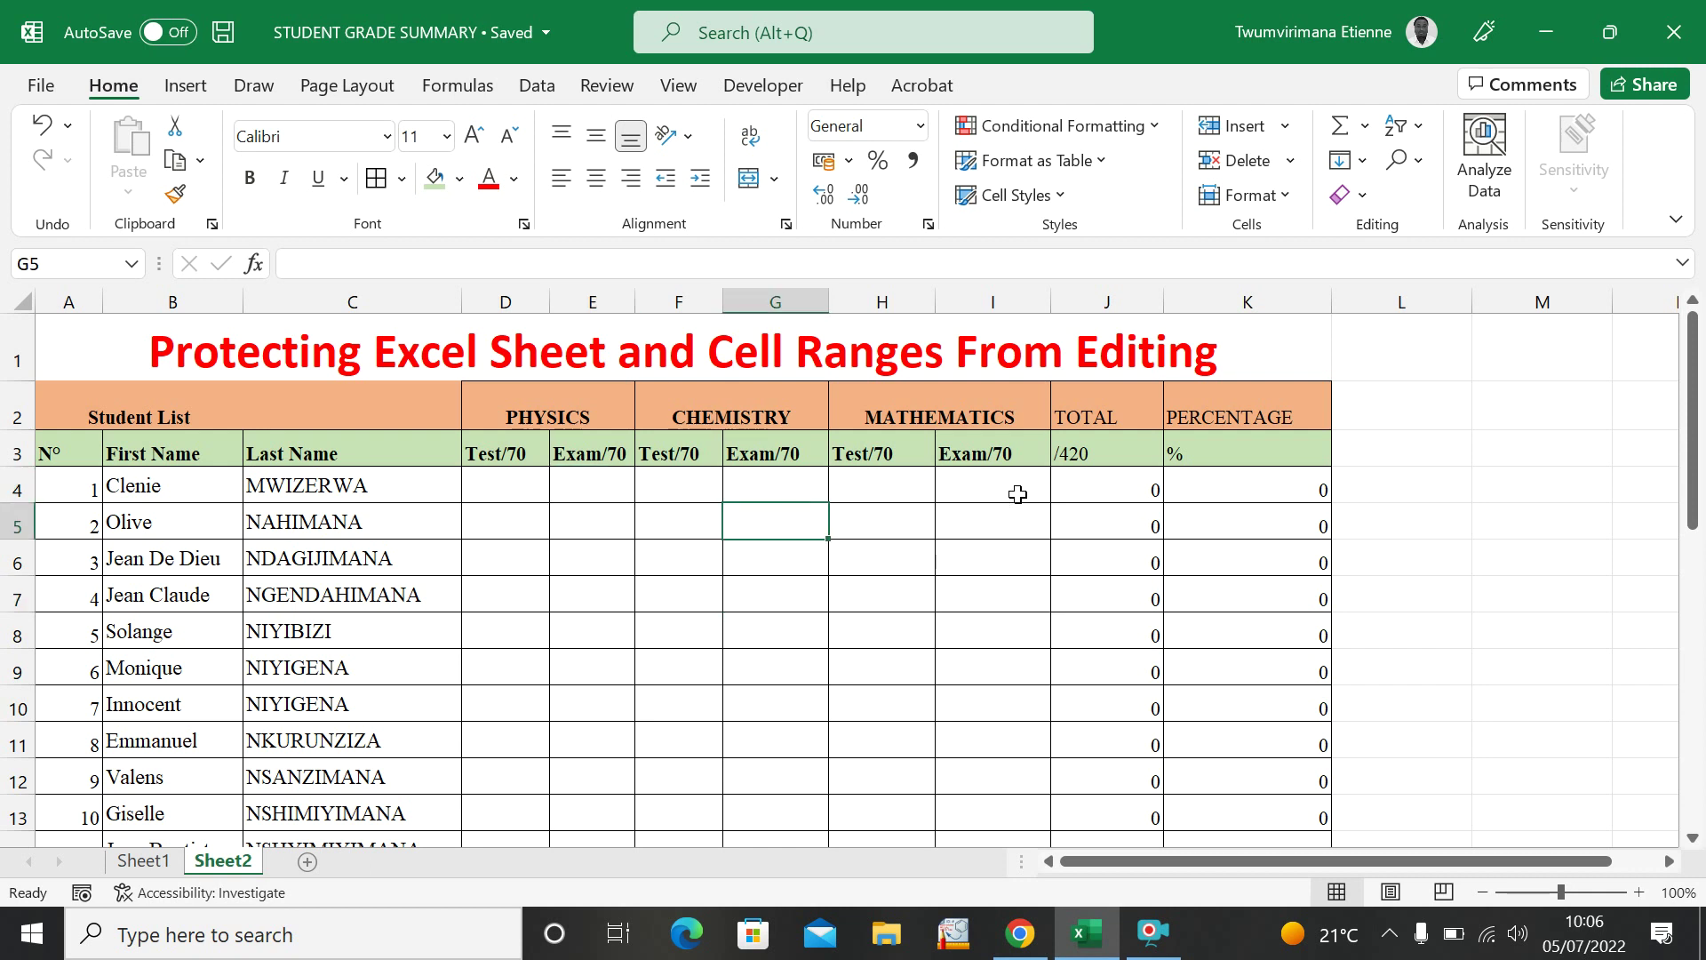
left_click(1109, 483)
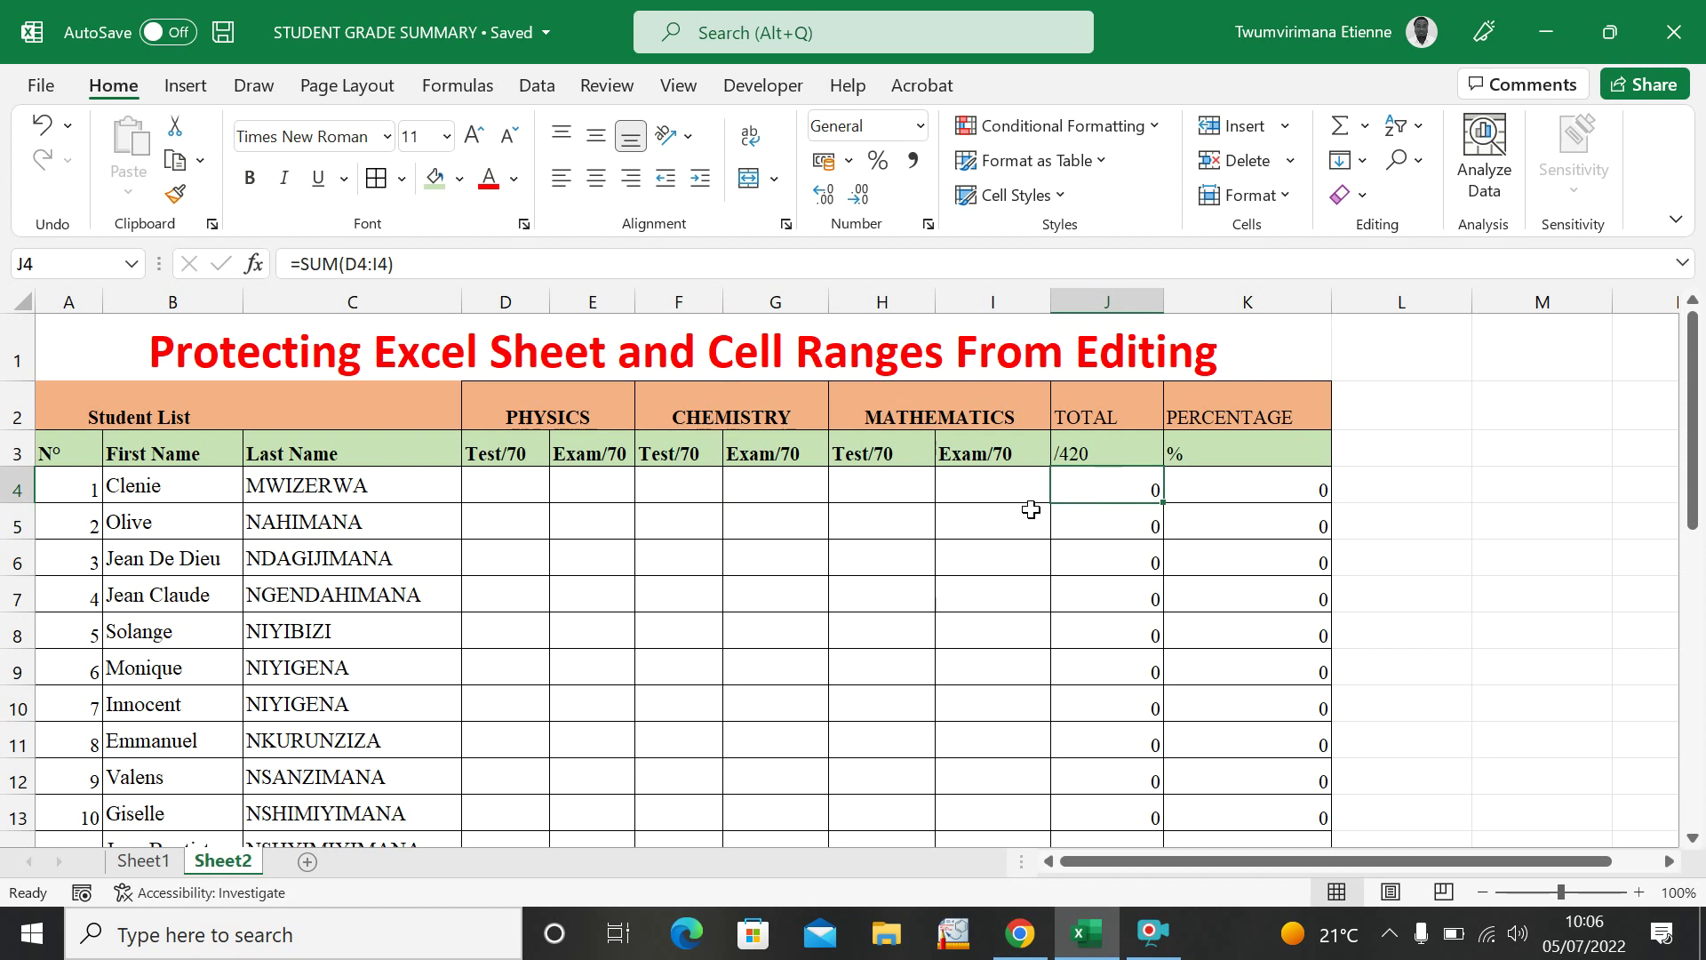
double_click(1121, 486)
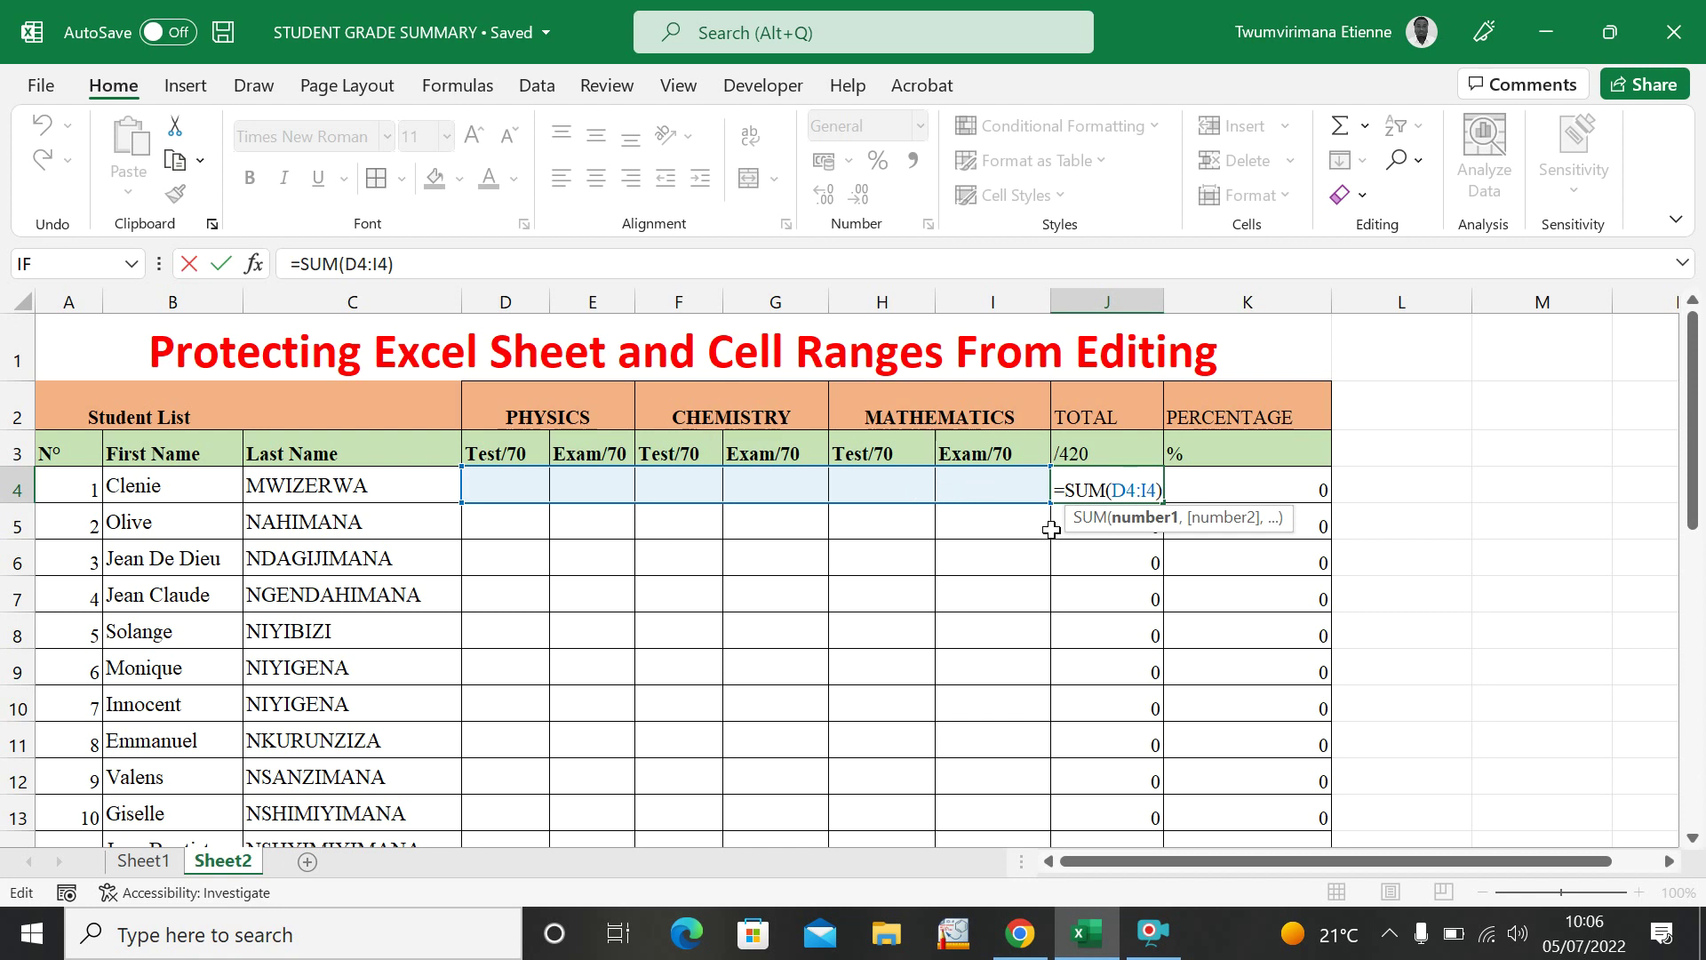
key("Escape")
Clear the contents of the TOTAL and PERCENTAGE cells J4:K33.
left_click(1414, 519)
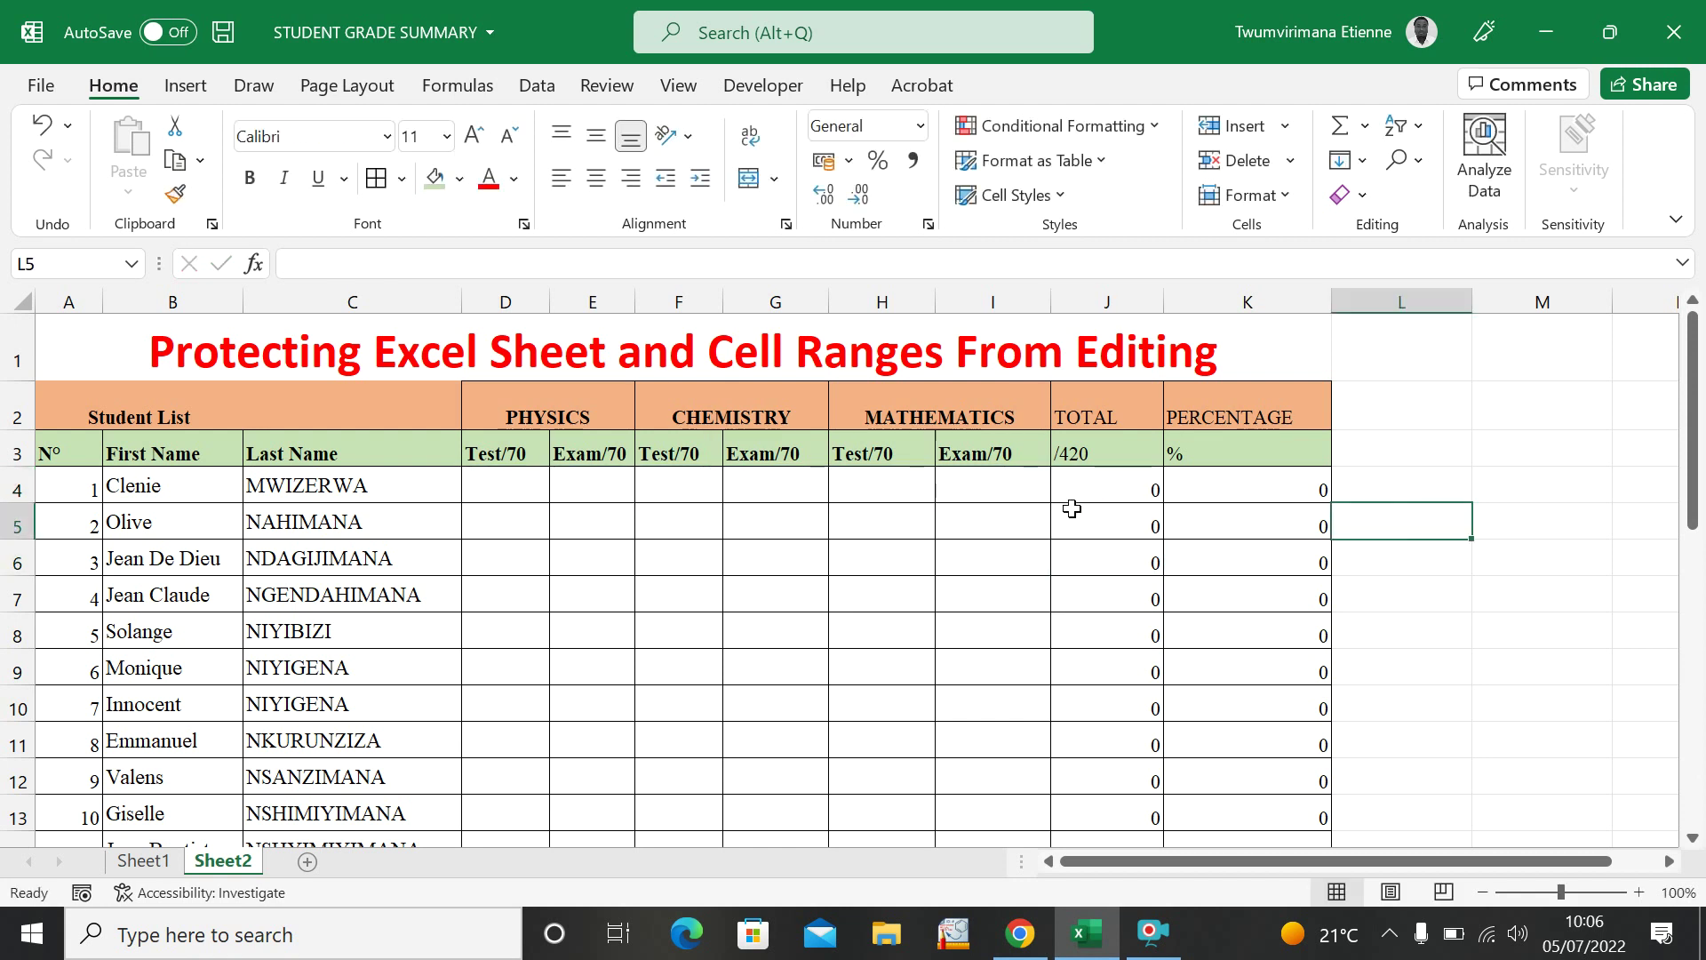
left_click_drag(1069, 493, 1208, 781)
scroll(1387, 428, "up", 7)
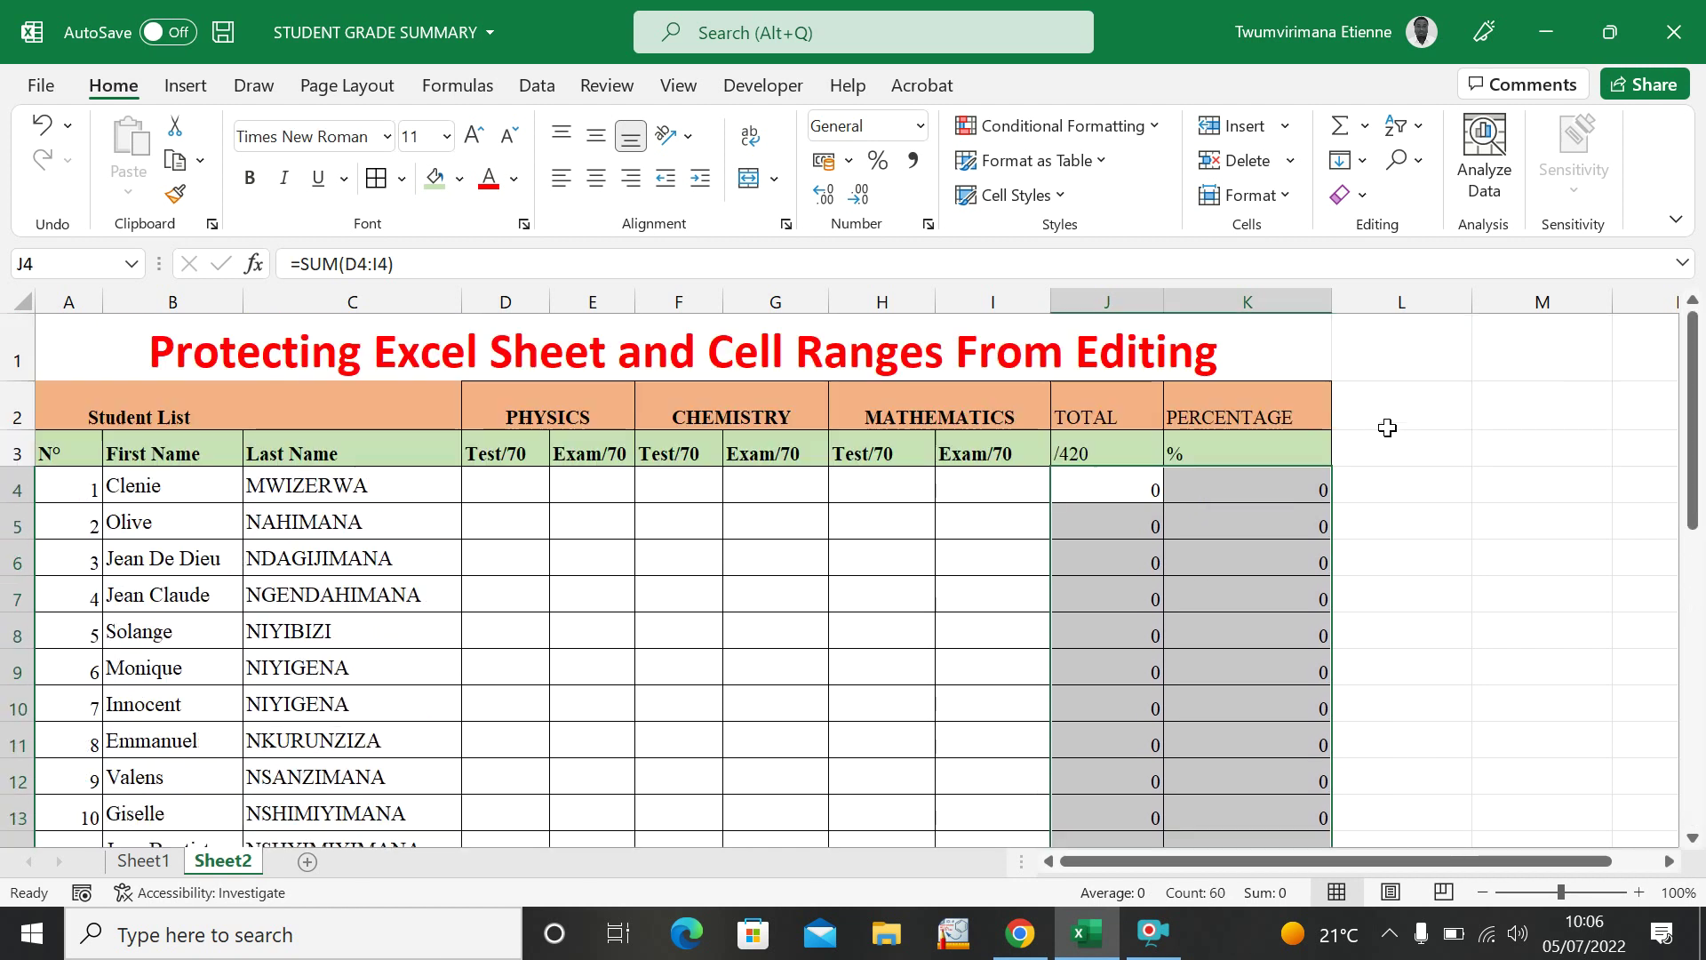
left_click(1371, 200)
left_click(1433, 309)
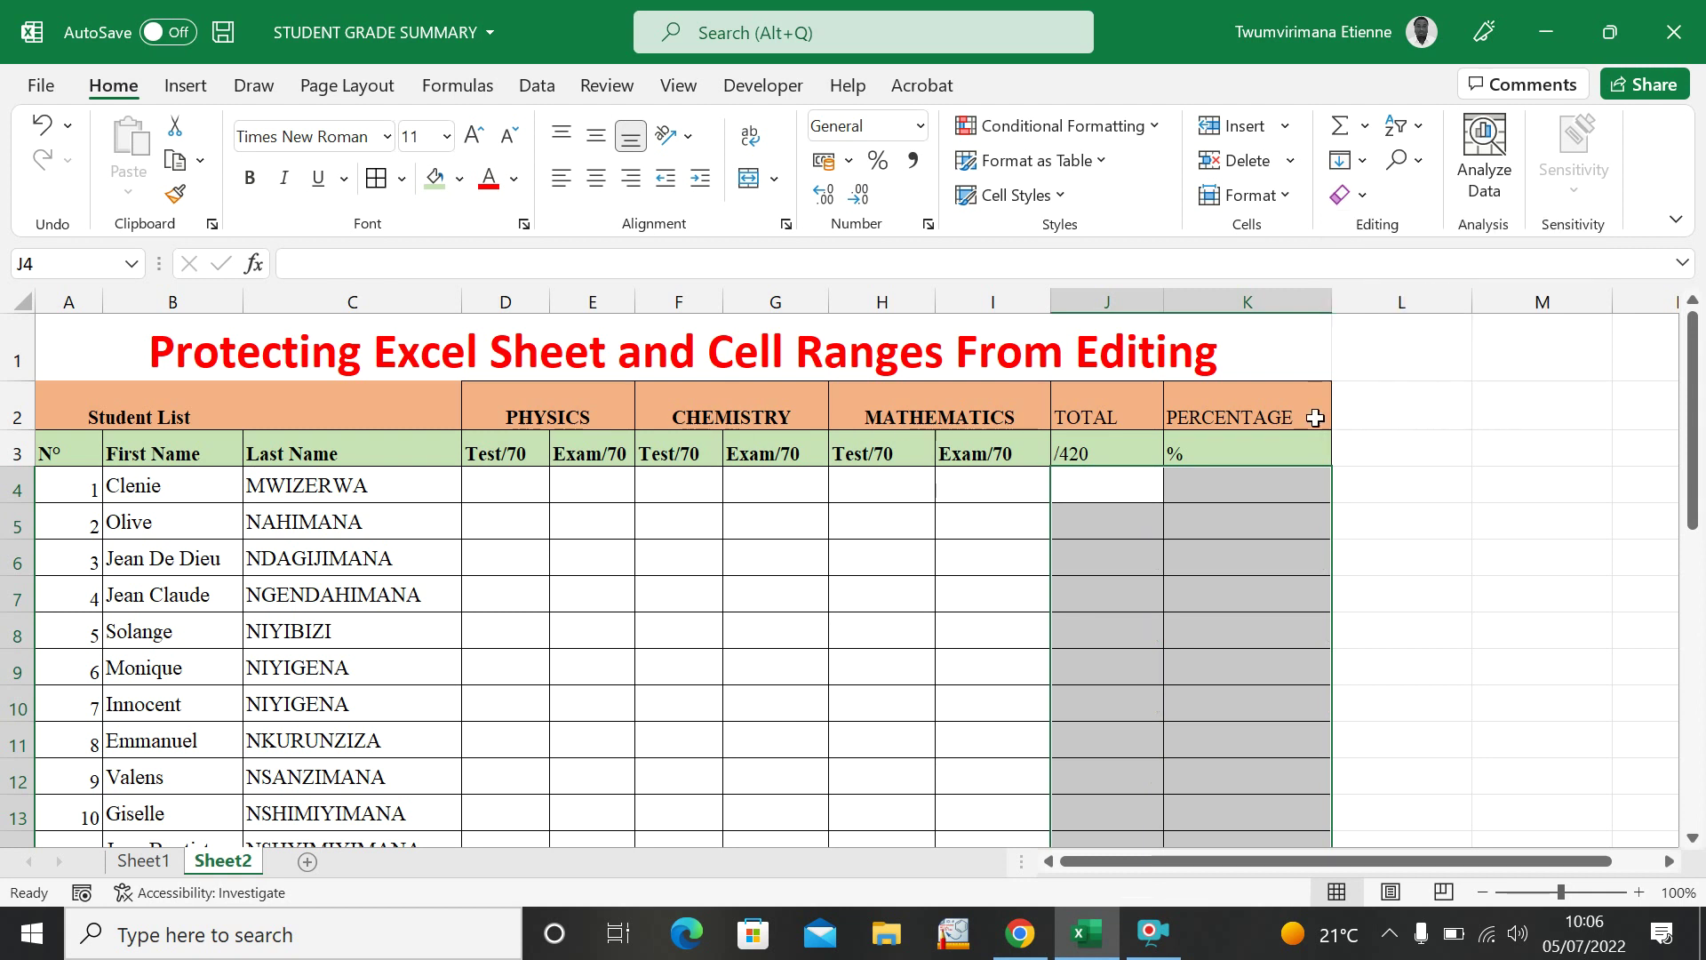
left_click(1173, 563)
left_click(1100, 485)
left_click(1078, 545)
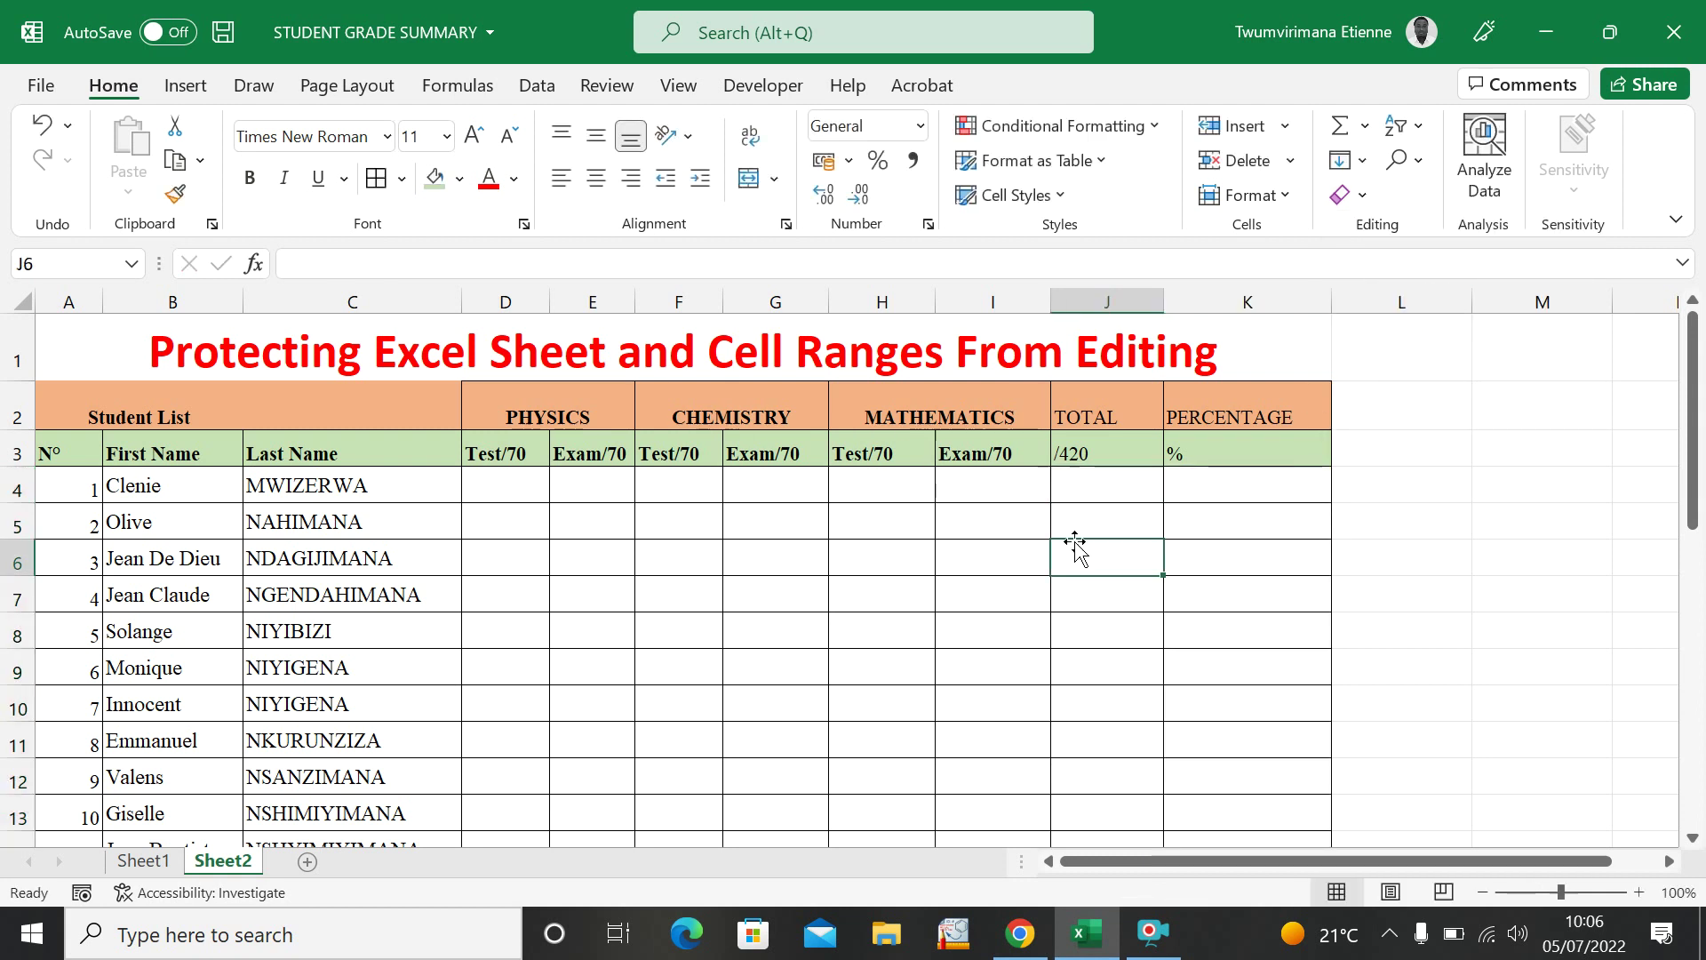
left_click(1095, 487)
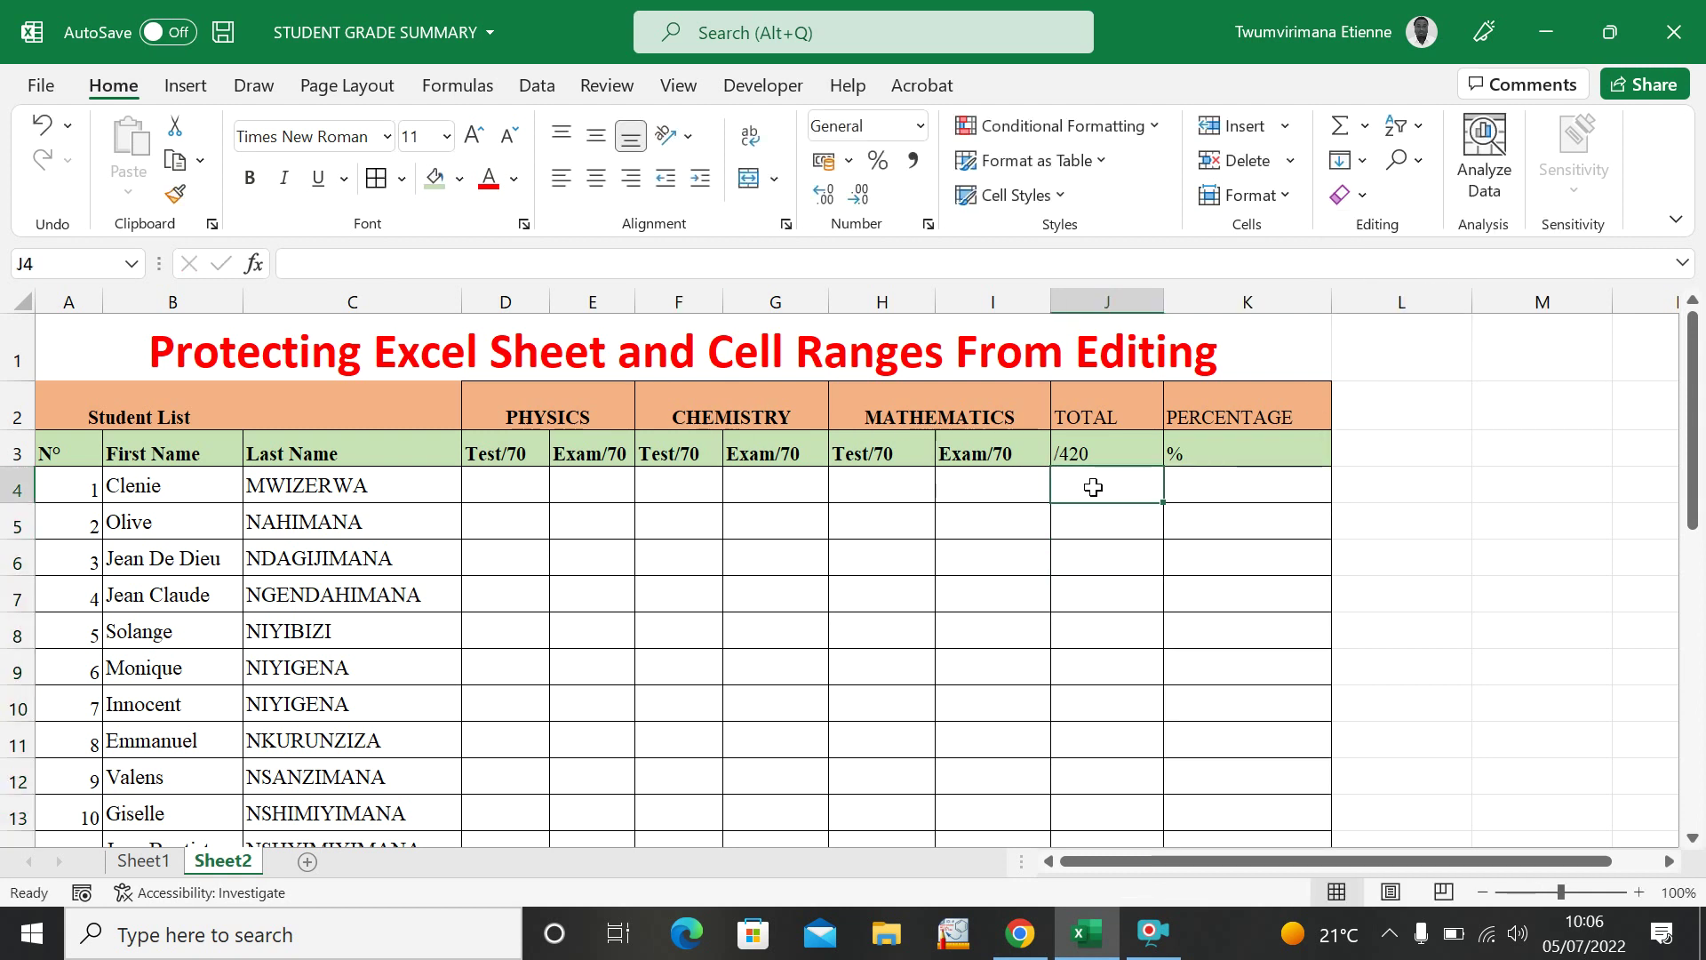
left_click(1248, 492)
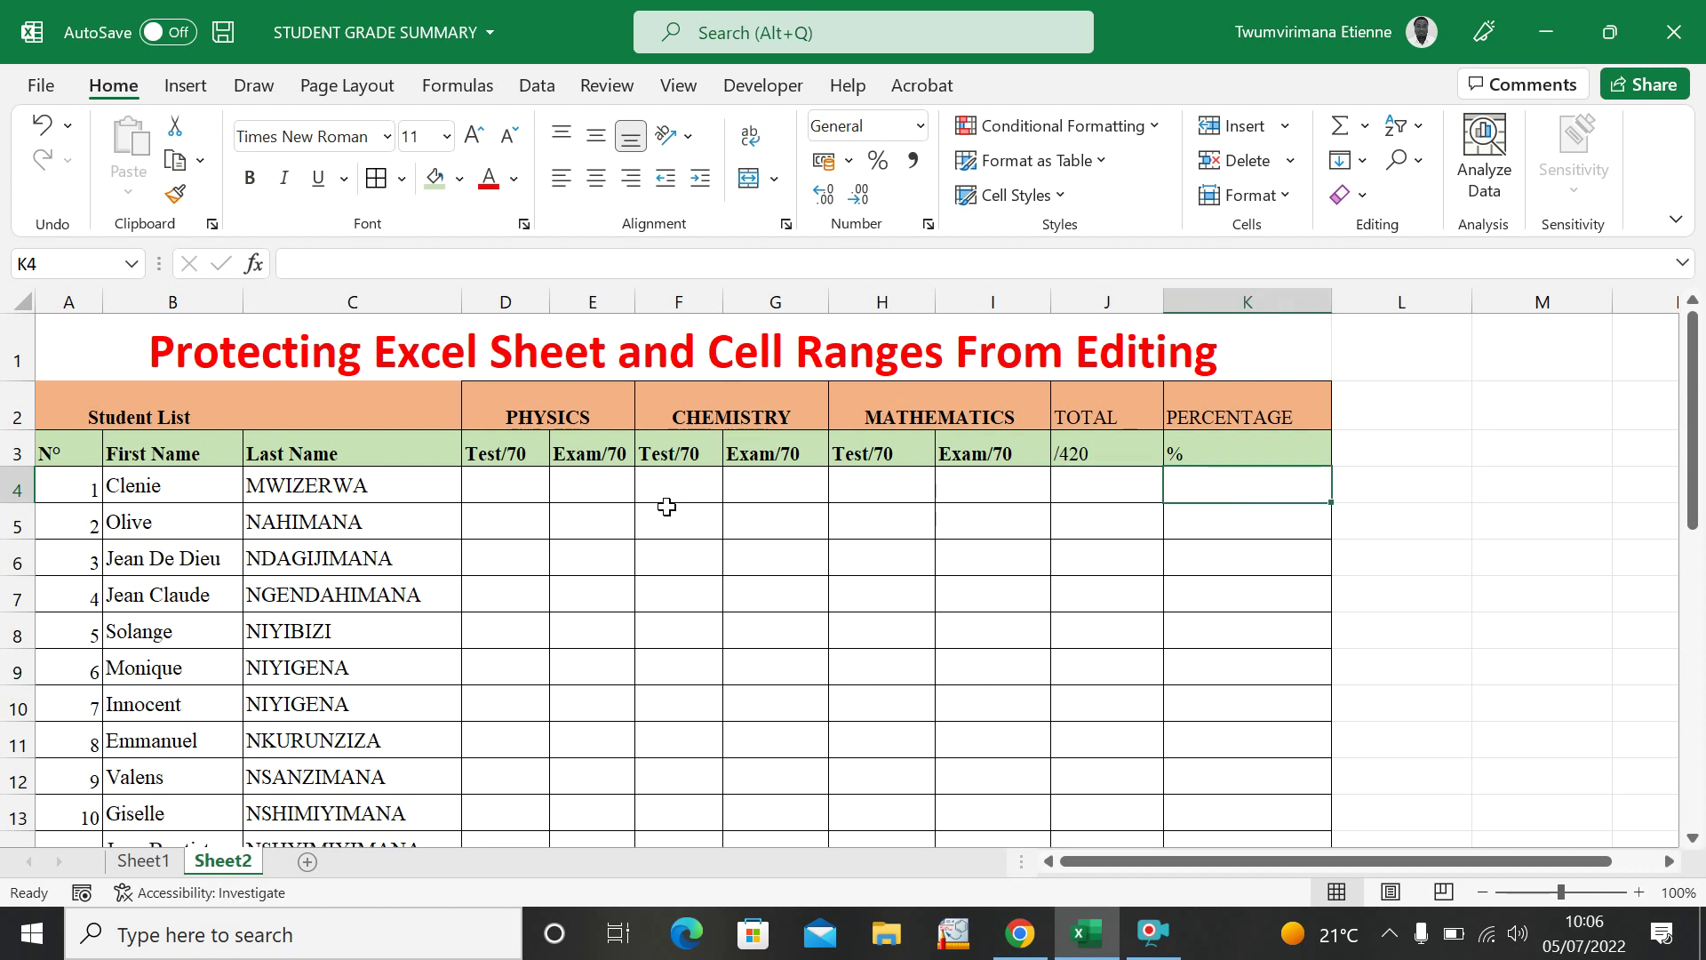
left_click(531, 497)
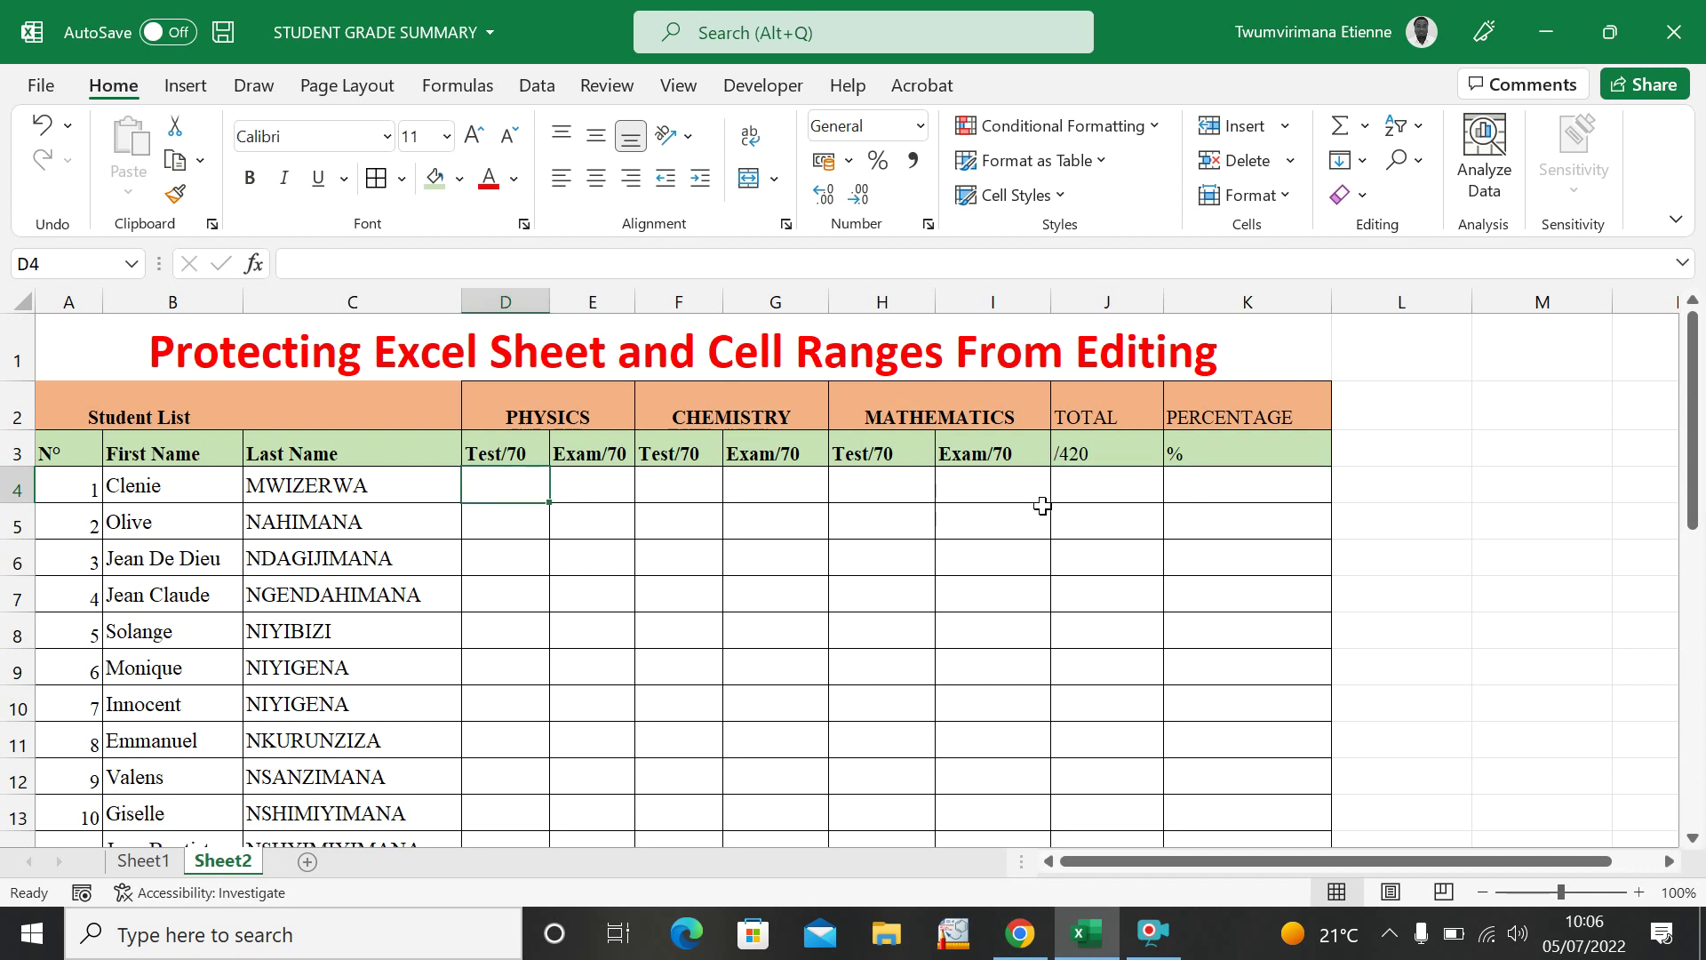
left_click(1132, 484)
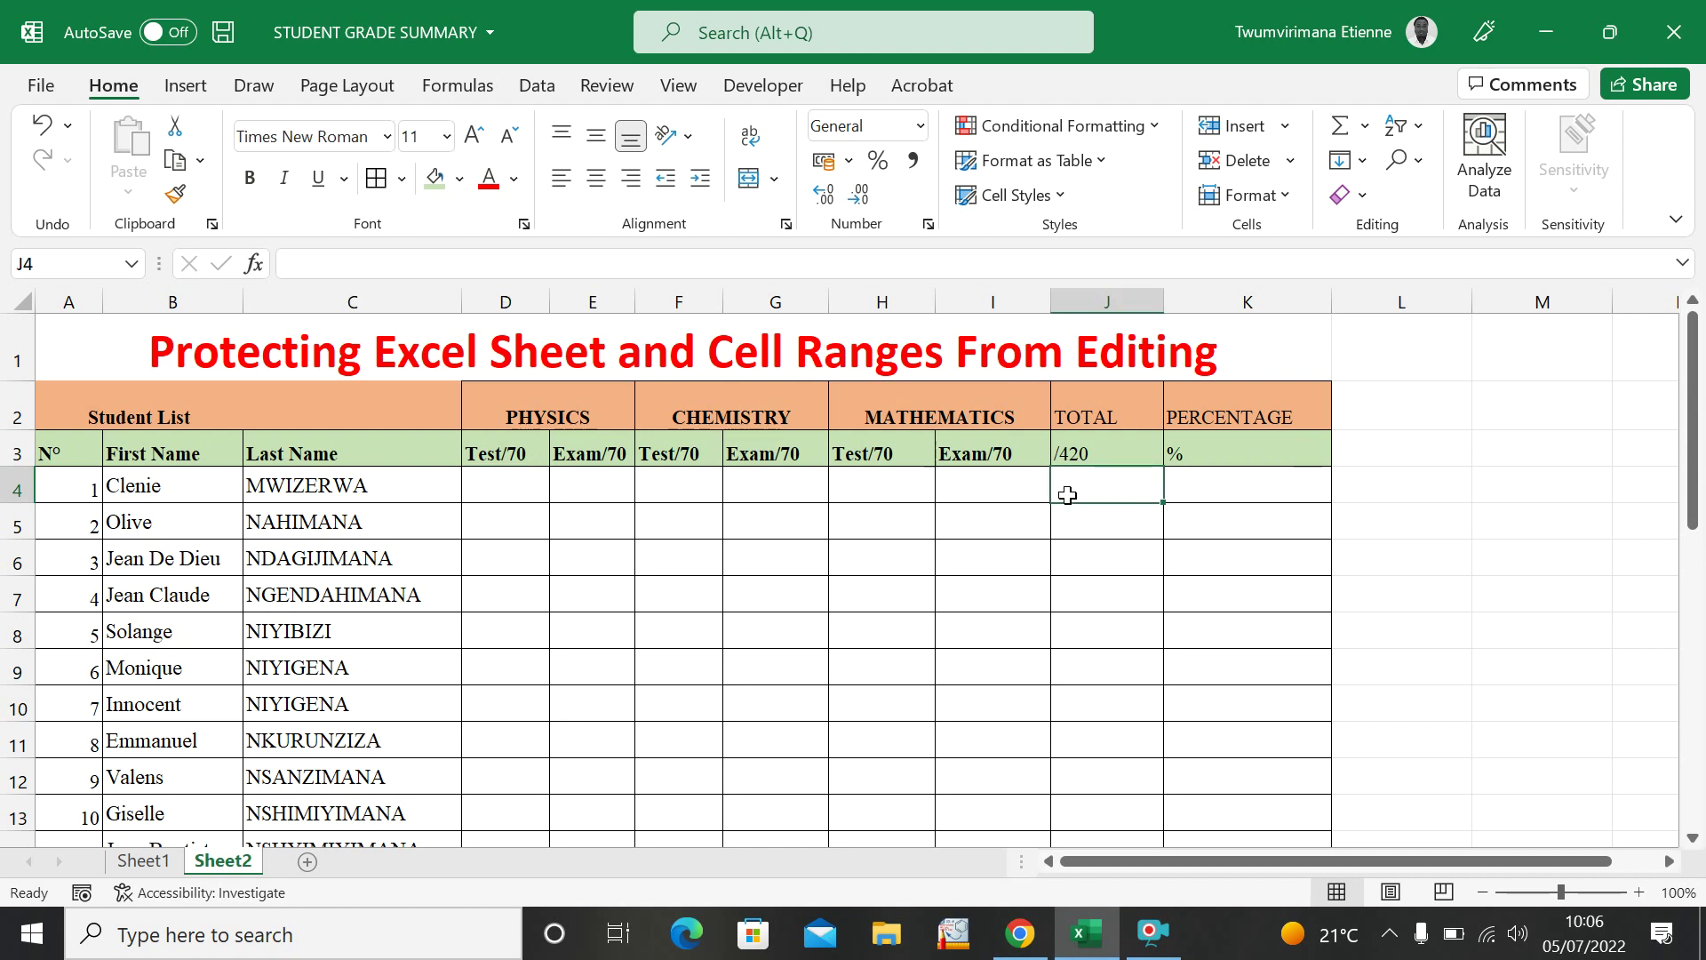
left_click(1224, 499)
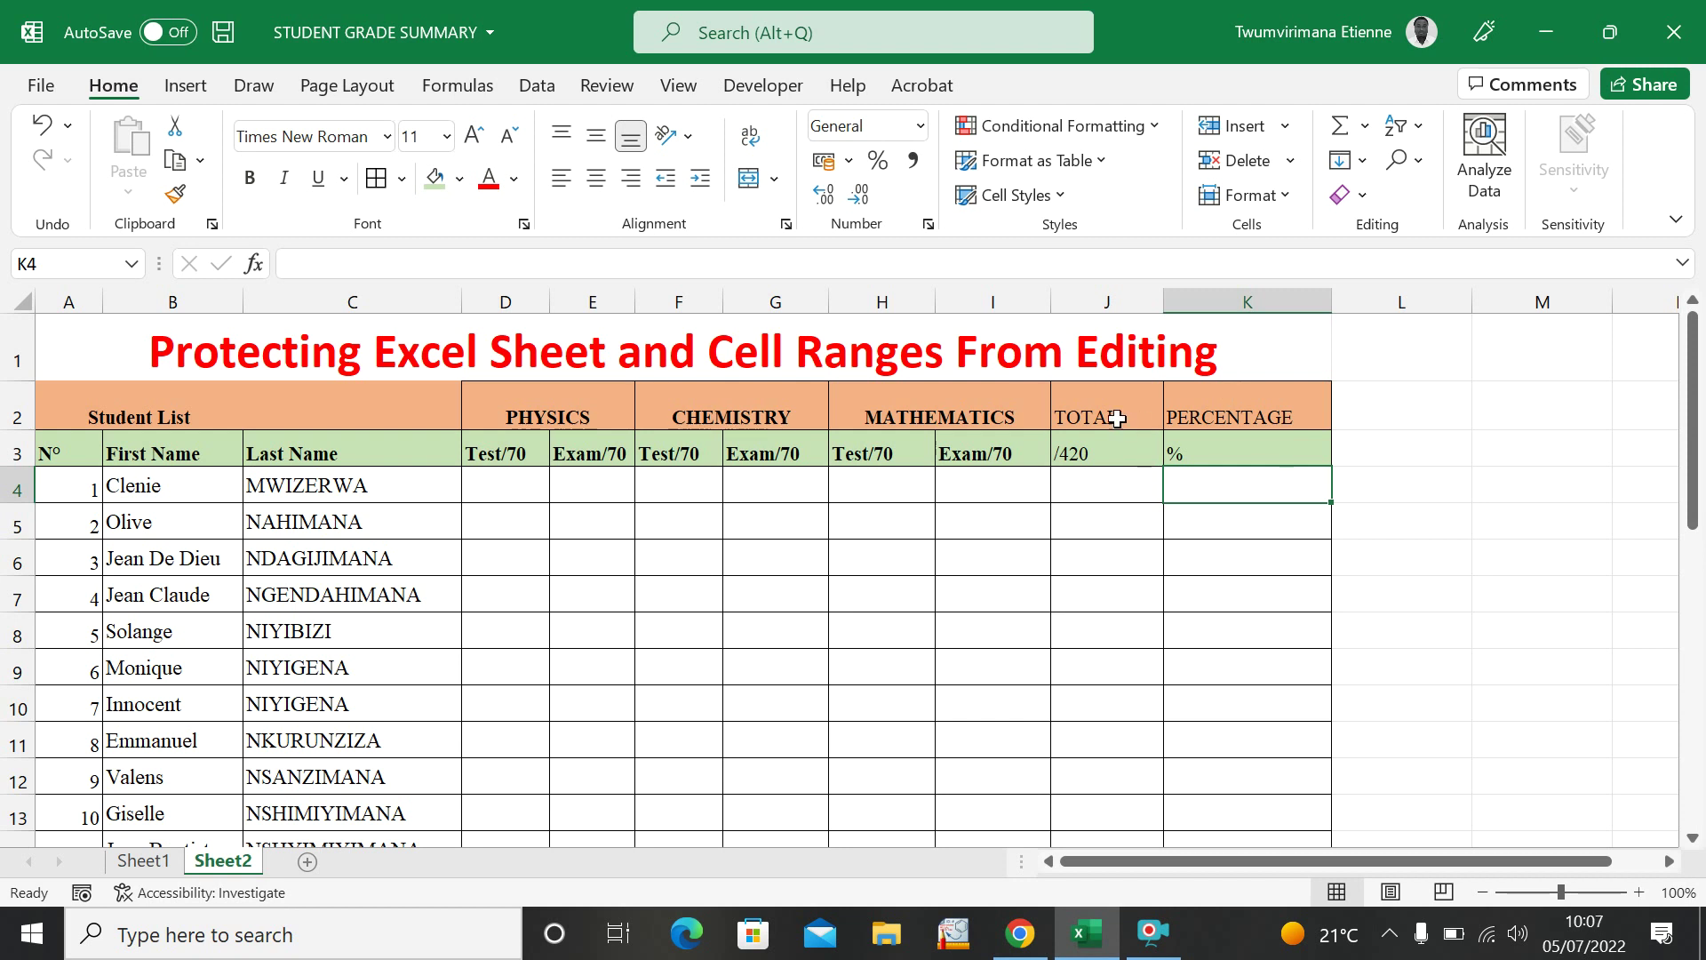
left_click_drag(1093, 404, 1171, 254)
left_click(575, 480)
left_click(516, 484)
left_click(837, 477)
left_click(710, 491)
left_click(685, 523)
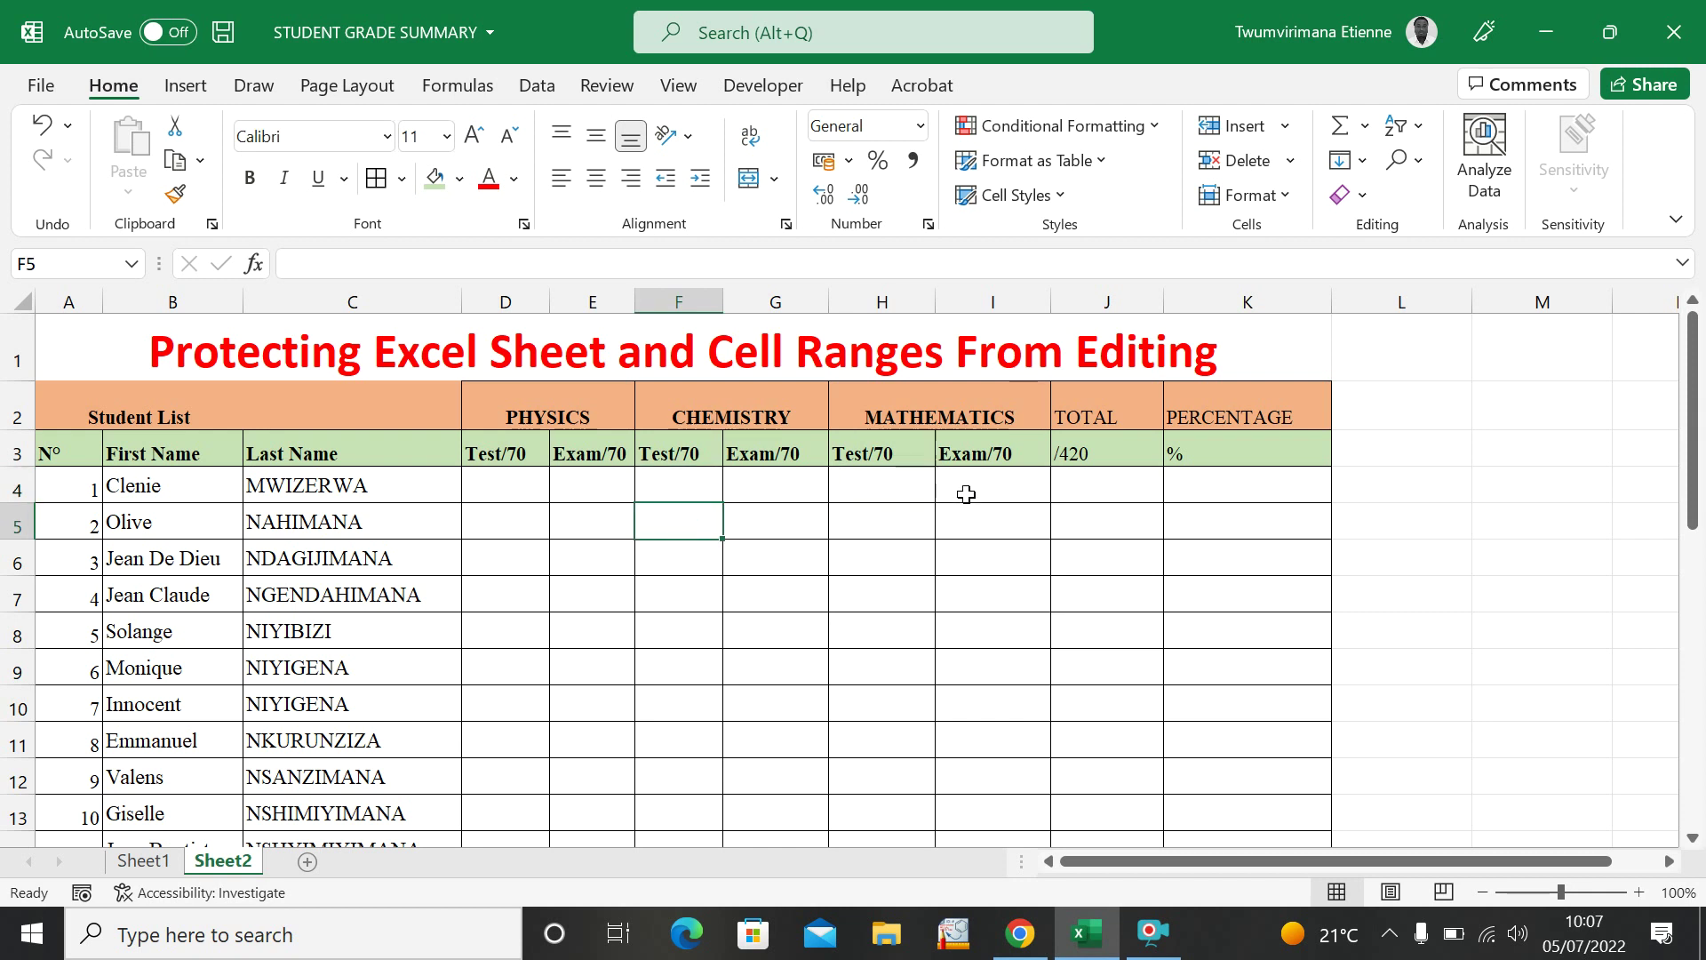
left_click(1119, 495)
left_click(1218, 488)
left_click(1112, 519)
left_click(1093, 489)
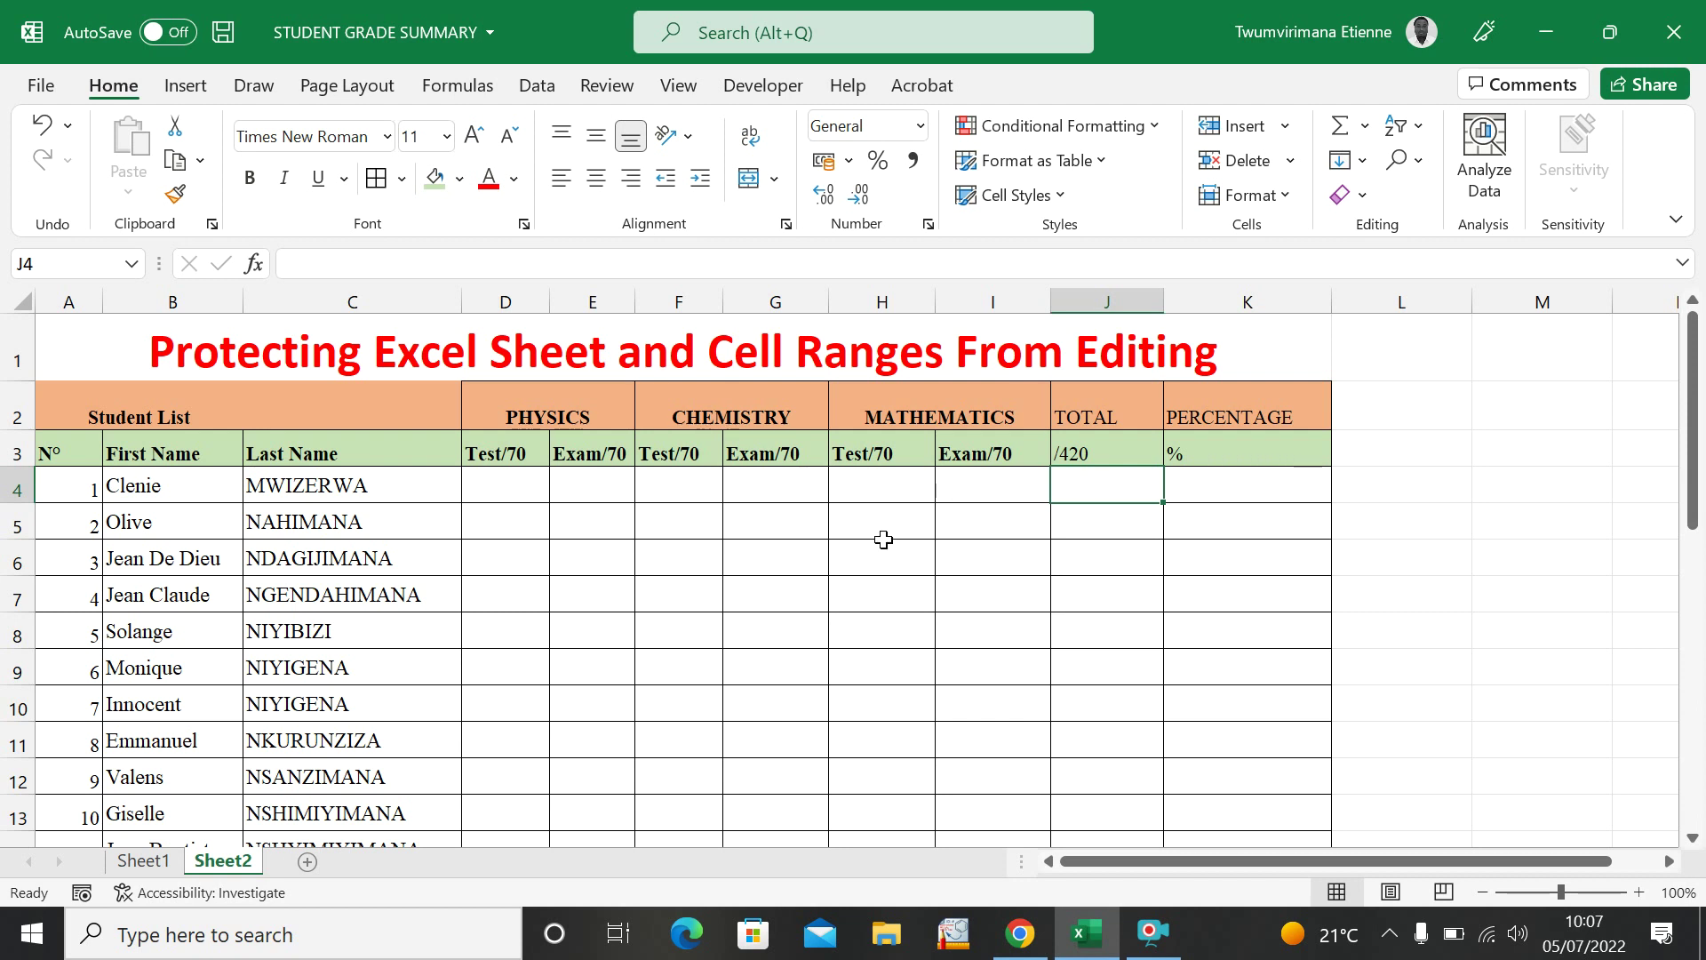
left_click(910, 566)
left_click(1000, 590)
left_click(875, 590)
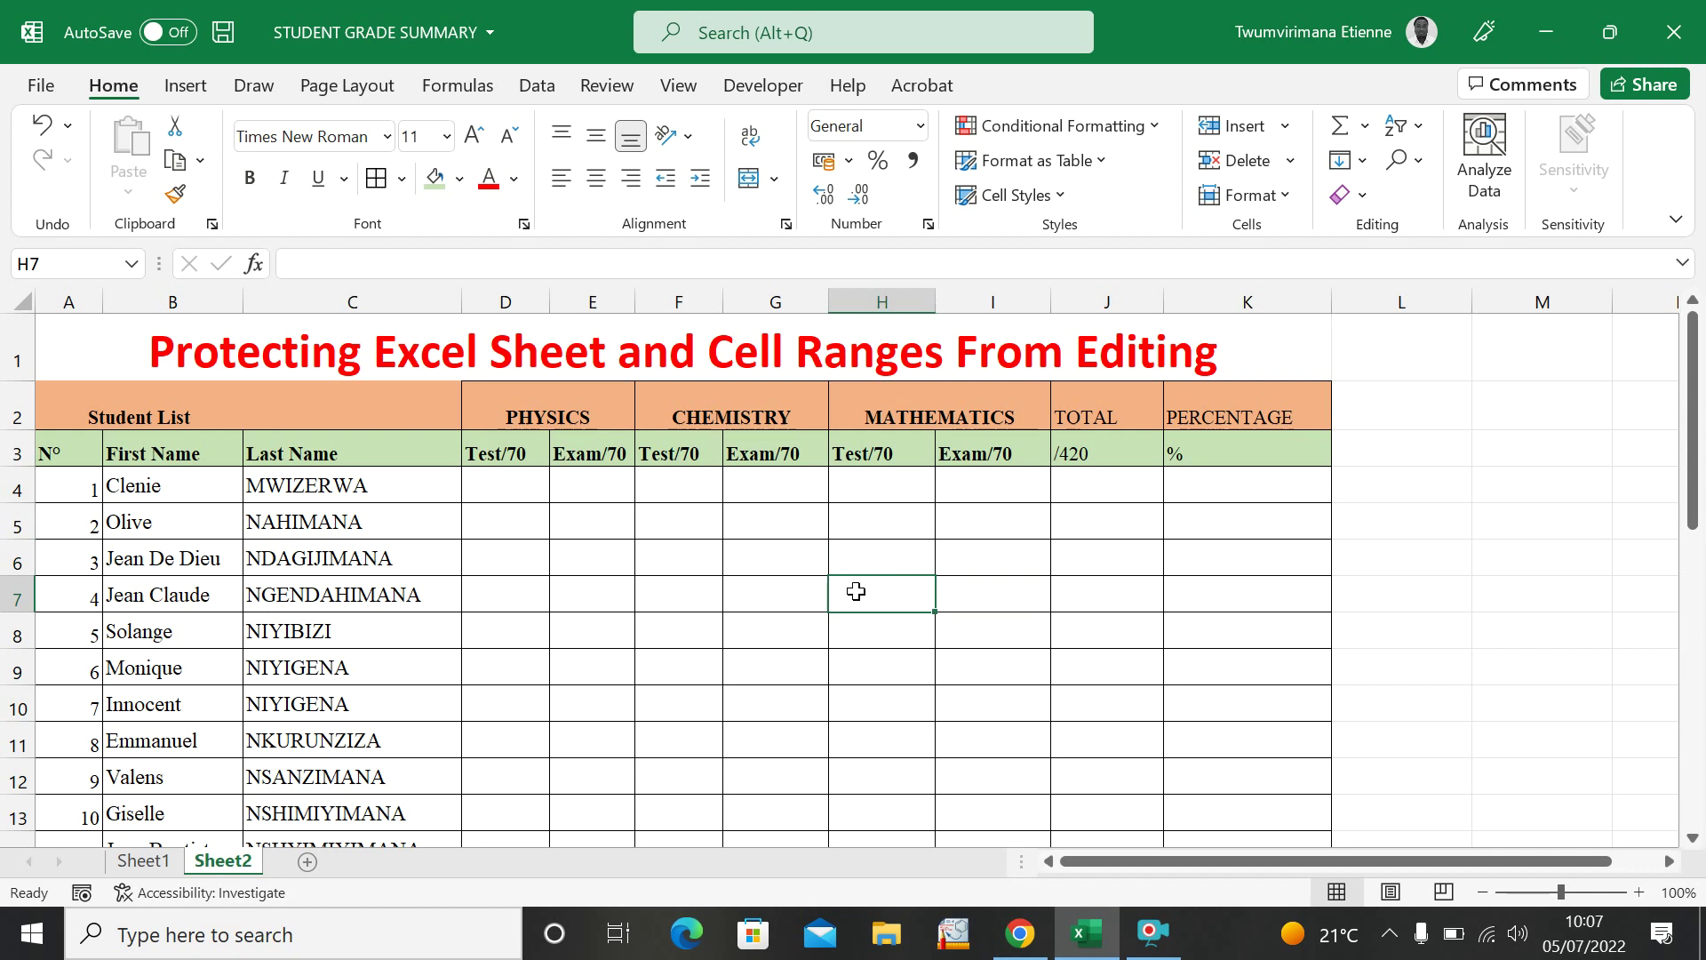
left_click(785, 632)
left_click(1068, 586)
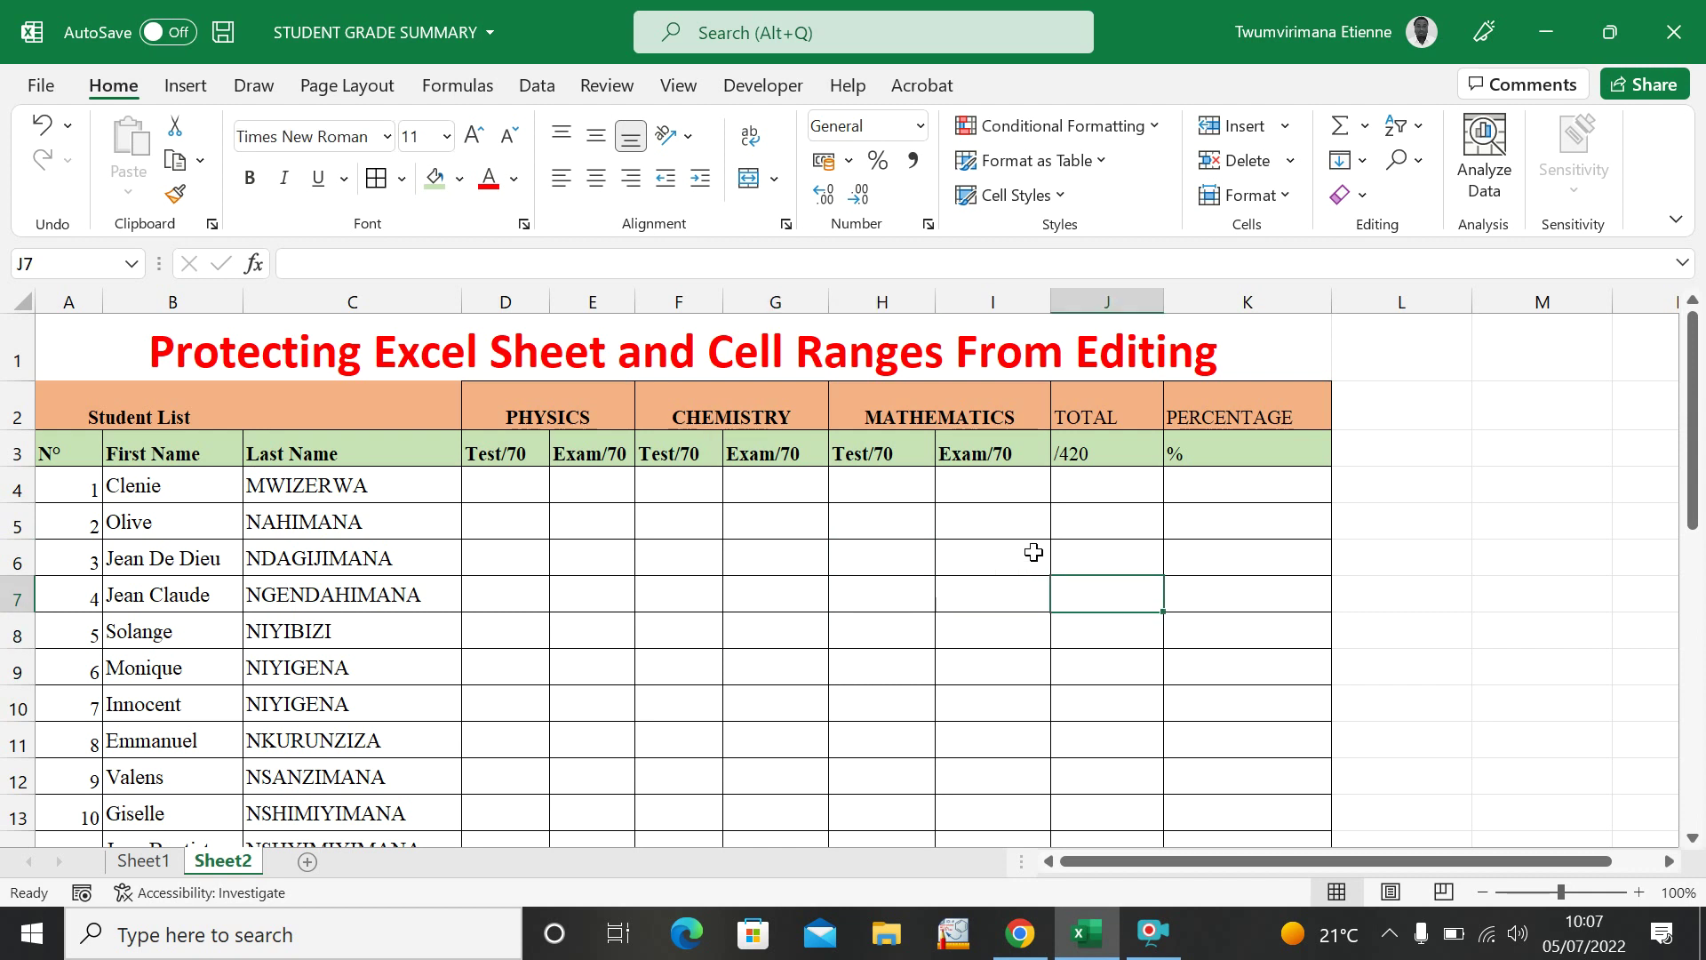
left_click(1056, 534)
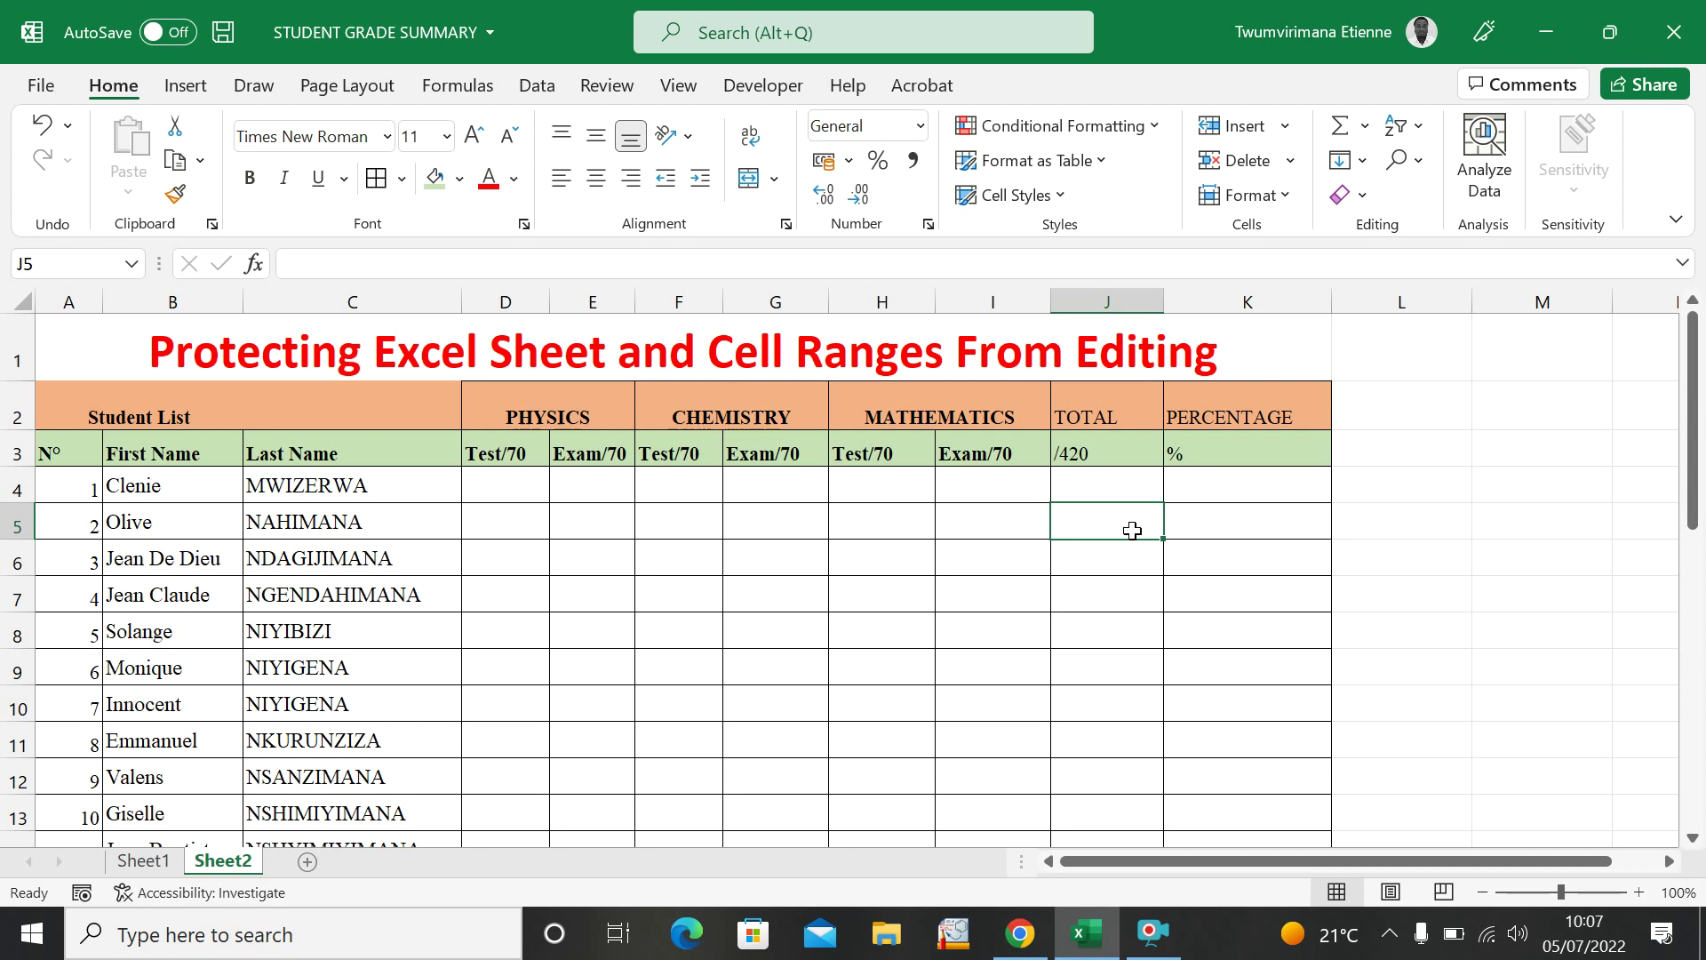
left_click(1216, 526)
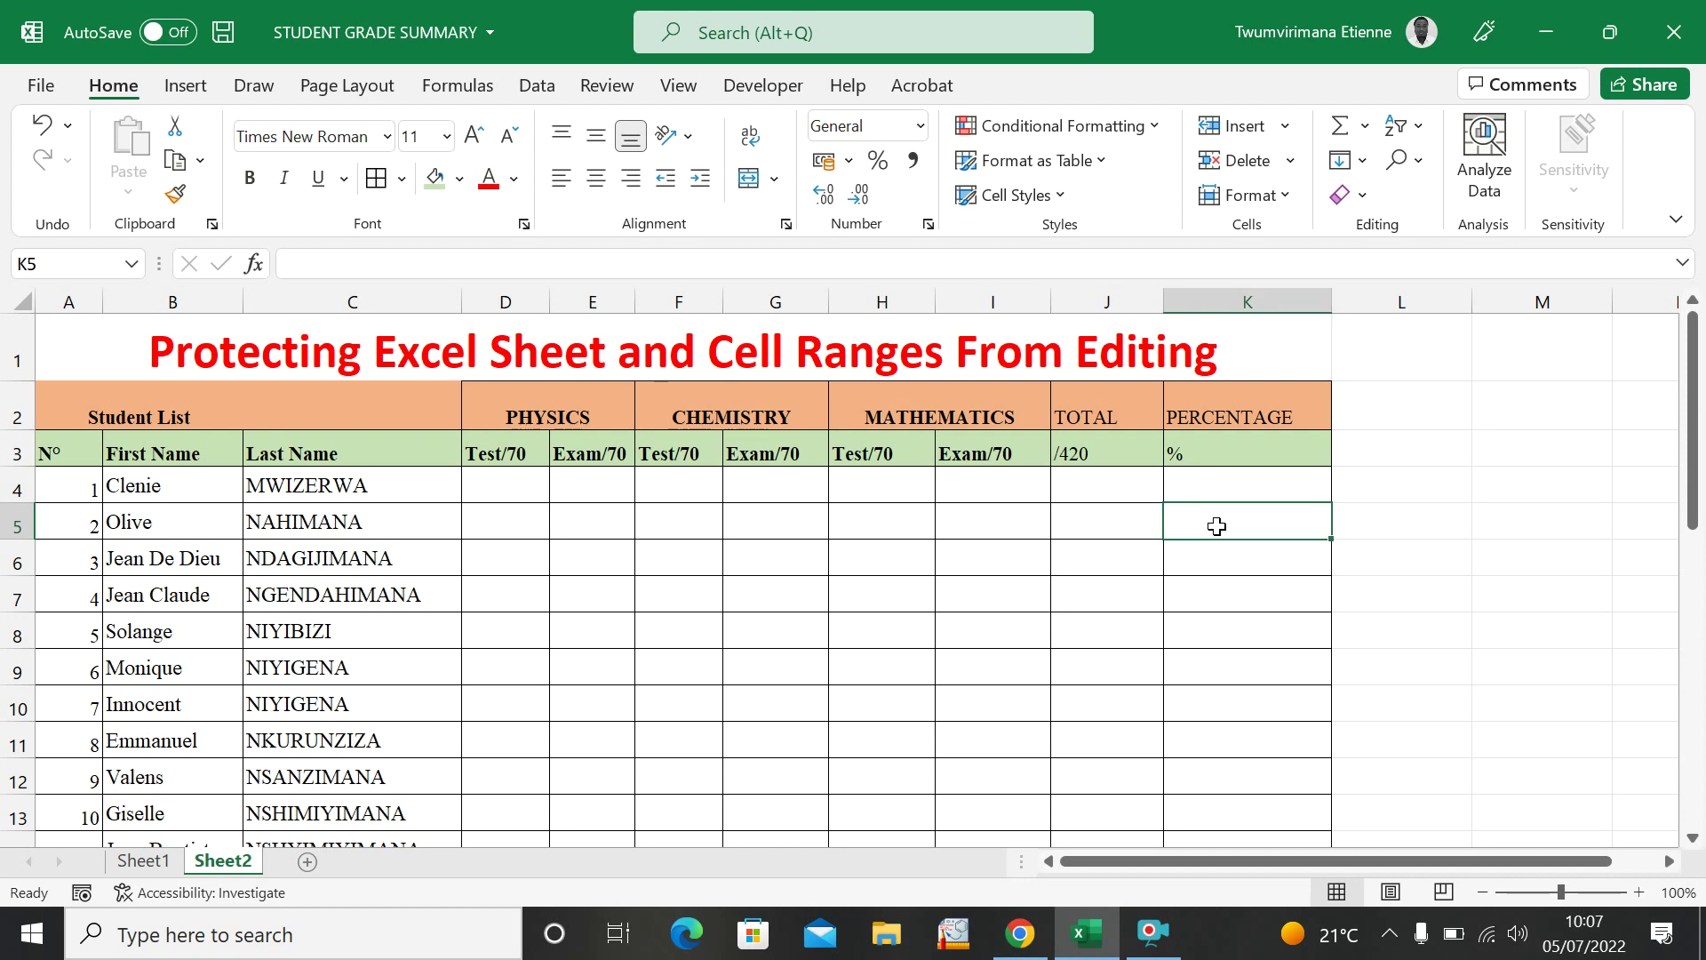
left_click(955, 545)
left_click(857, 549)
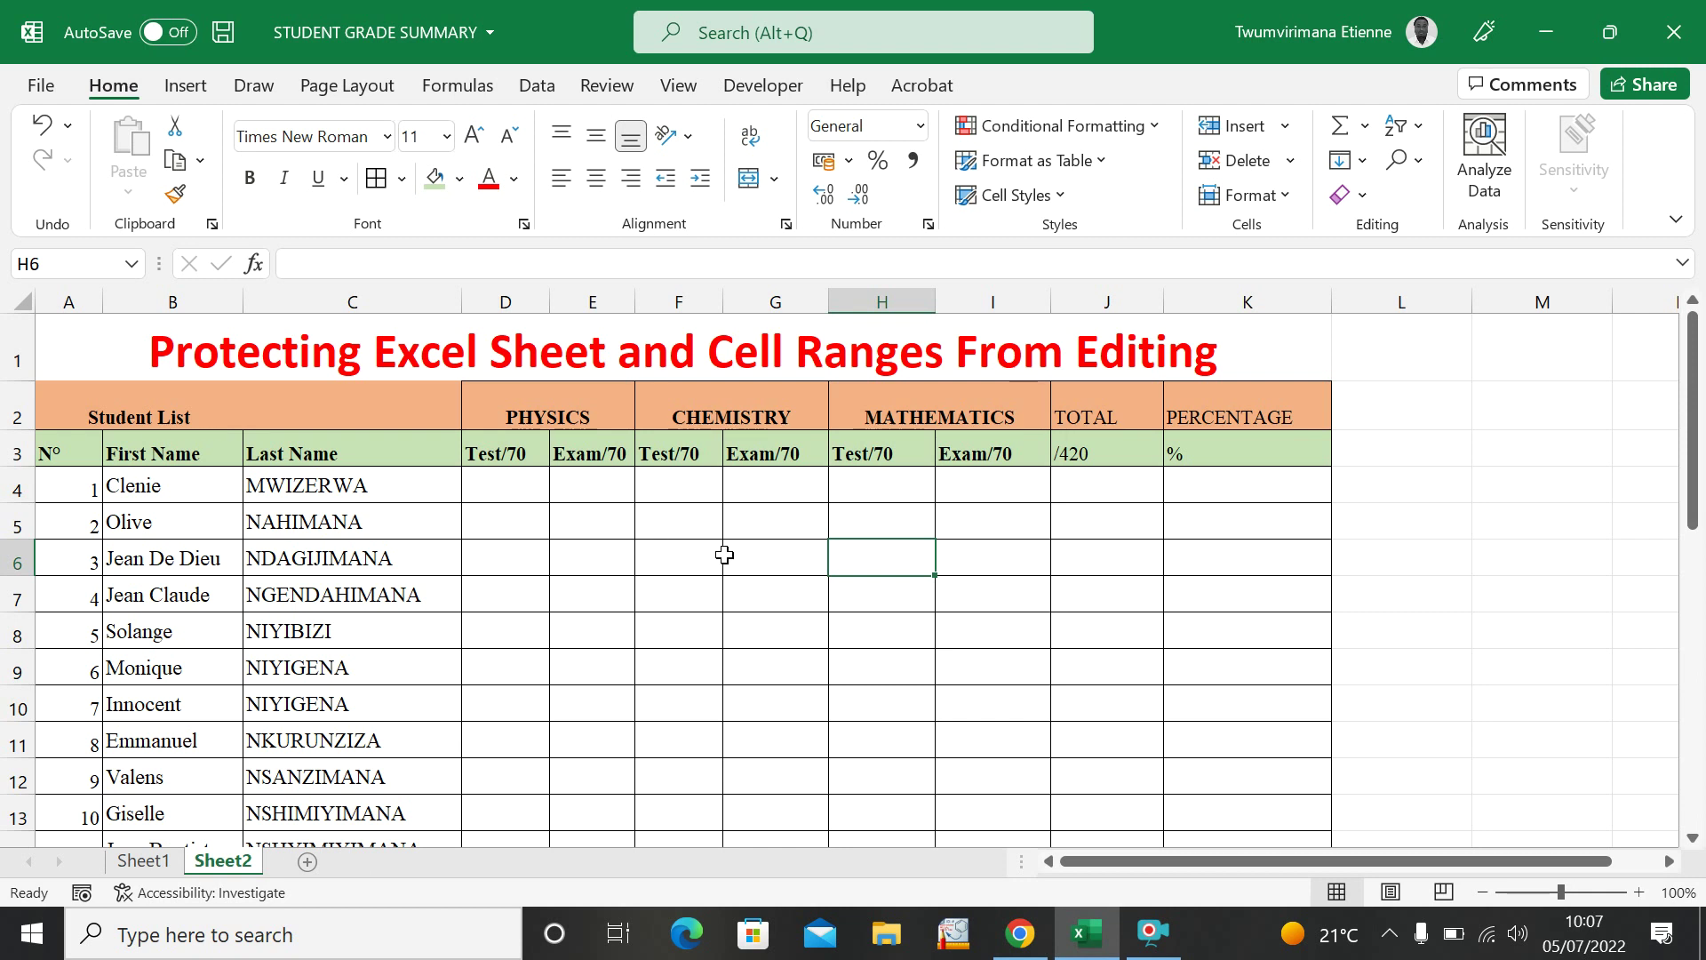
left_click(1110, 485)
left_click(1200, 484)
left_click(1036, 542)
left_click(1133, 494)
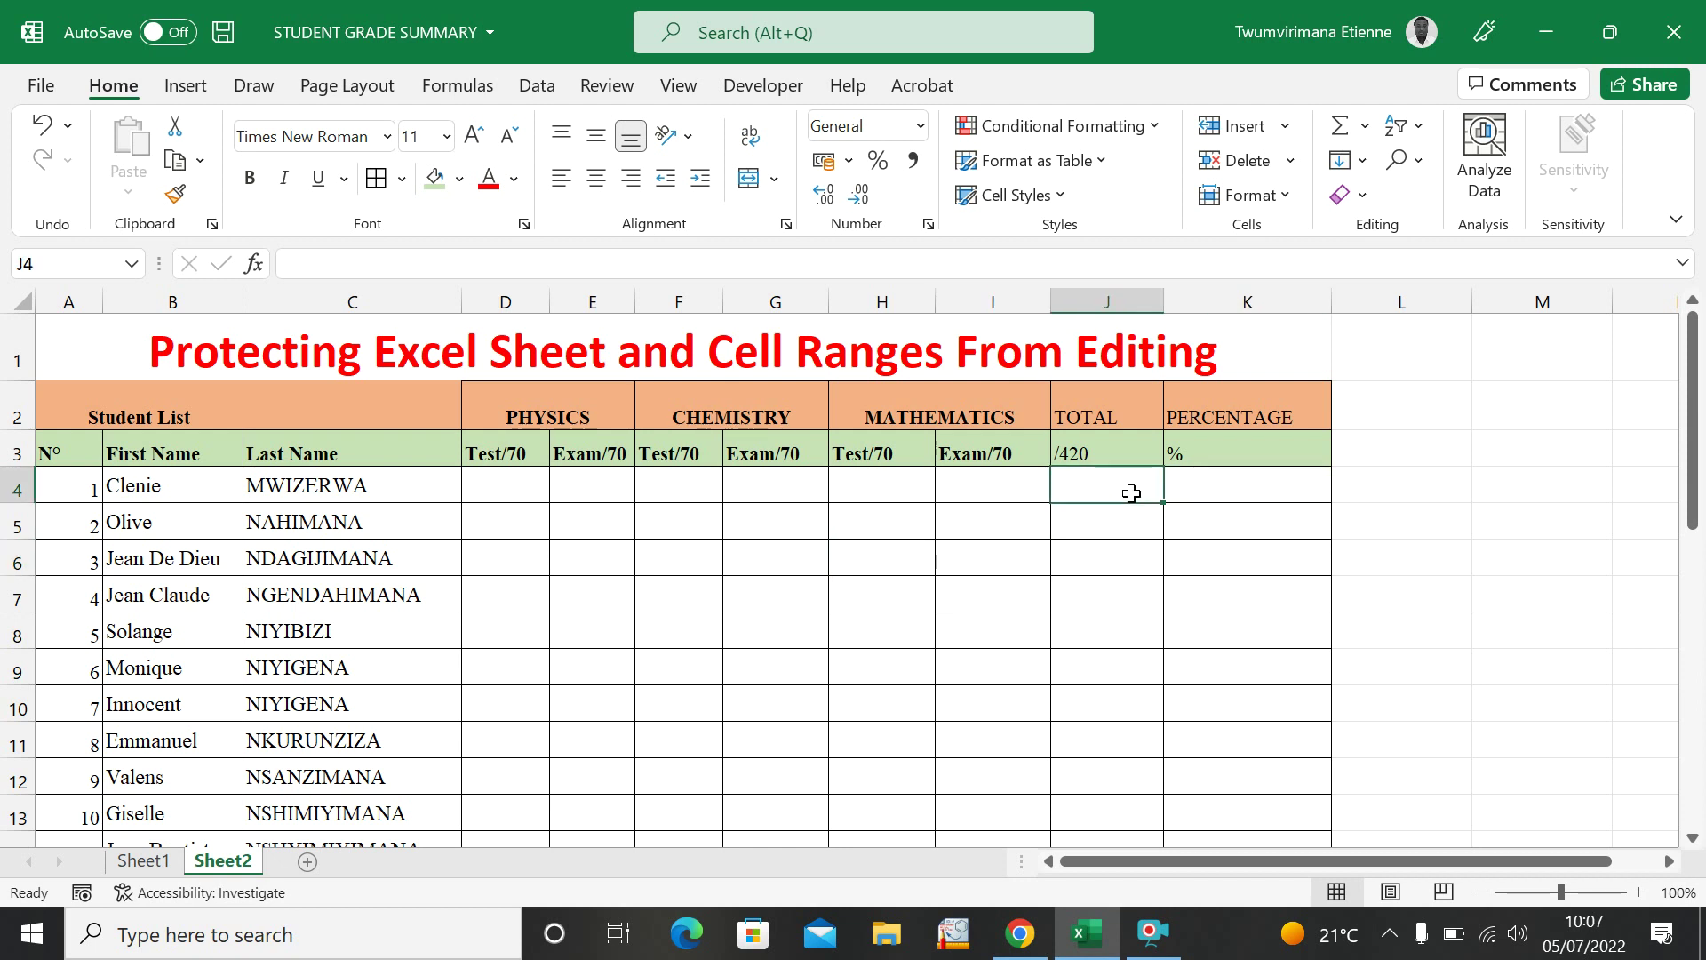
Enter =sum(D4:I4) in J4 to total the first student's six marks.
type("=")
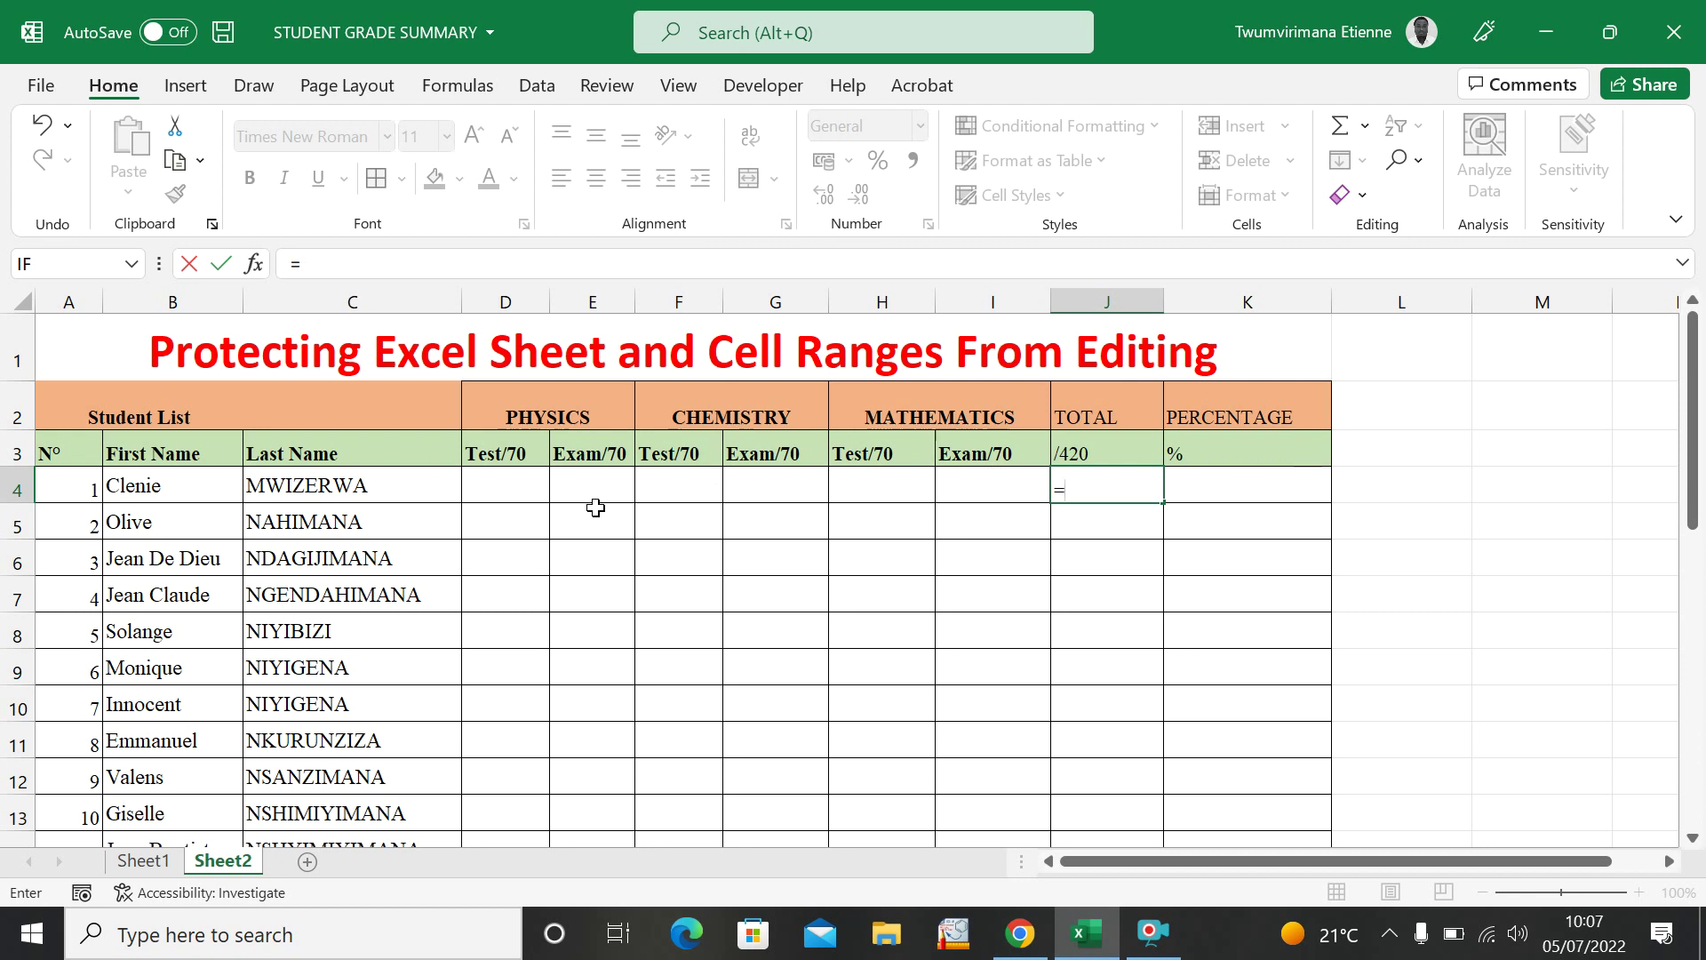
type("sum")
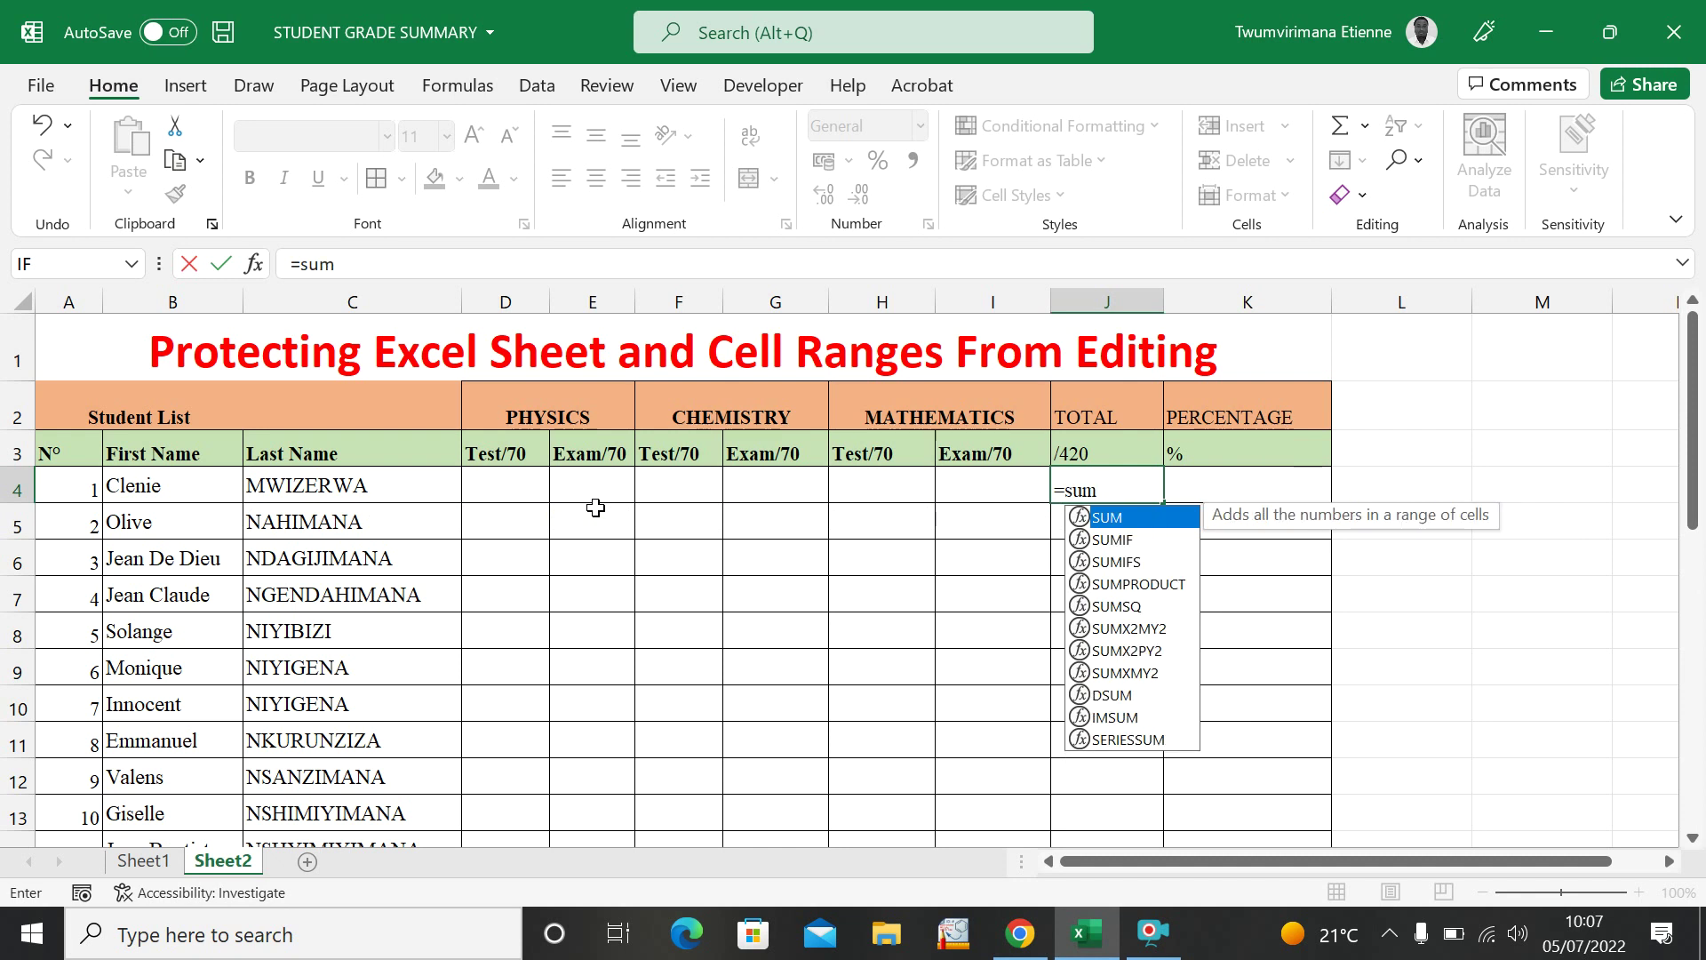
type("(")
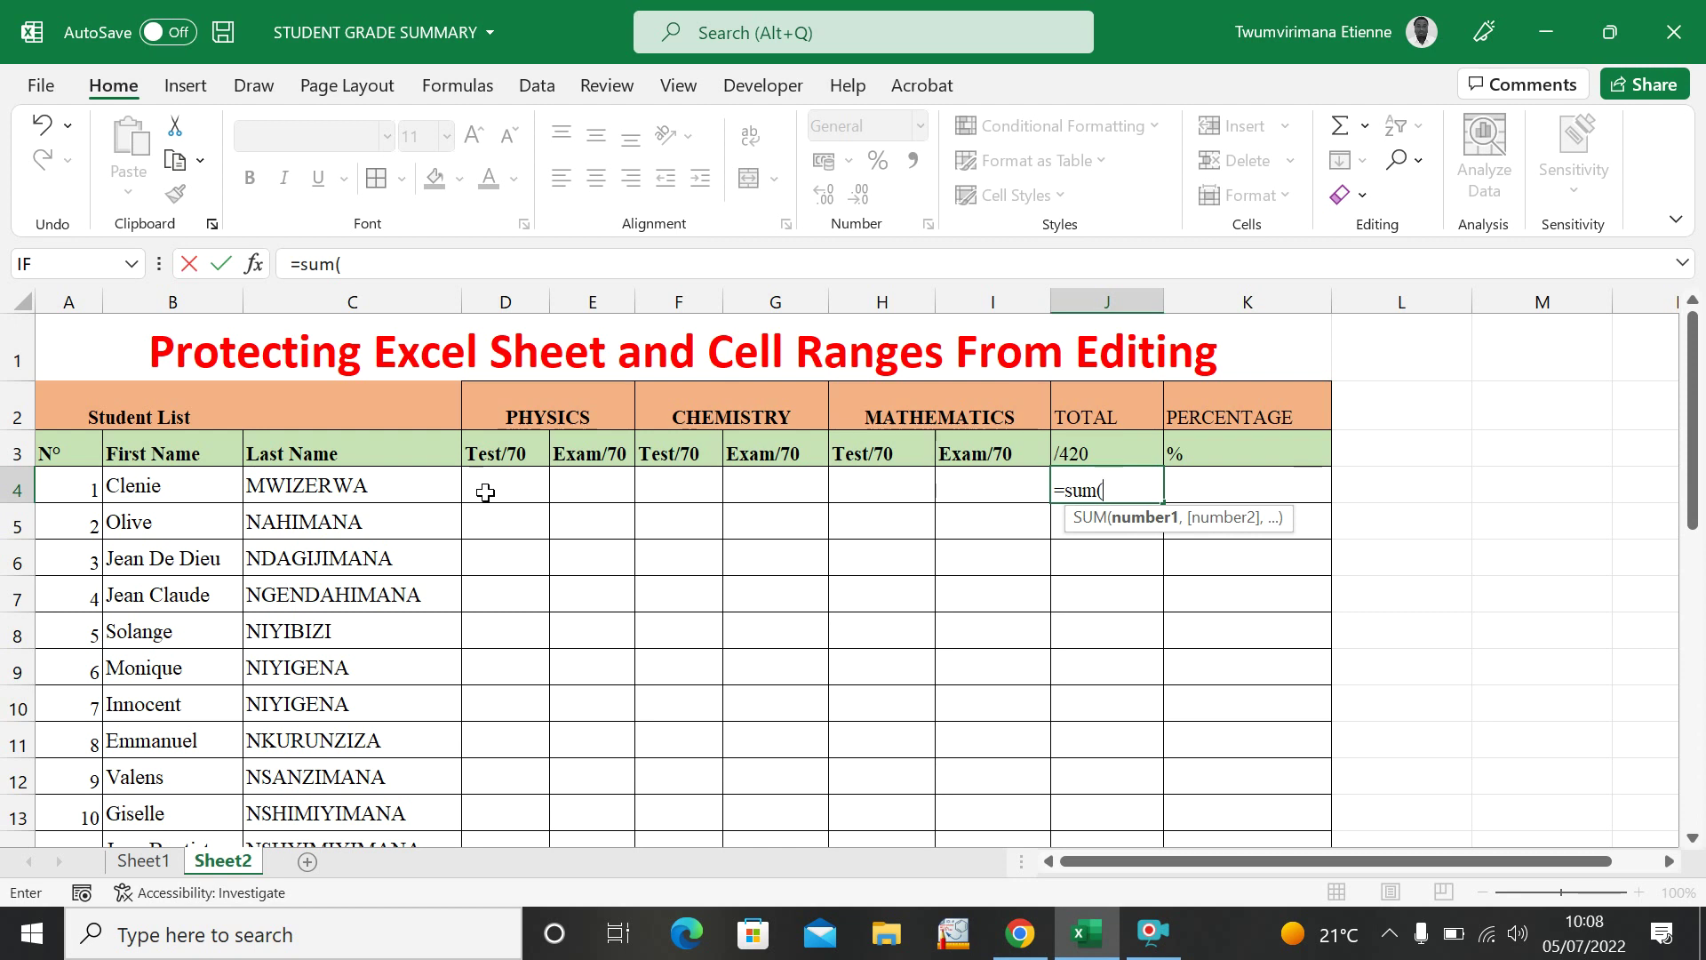
left_click_drag(485, 492, 963, 486)
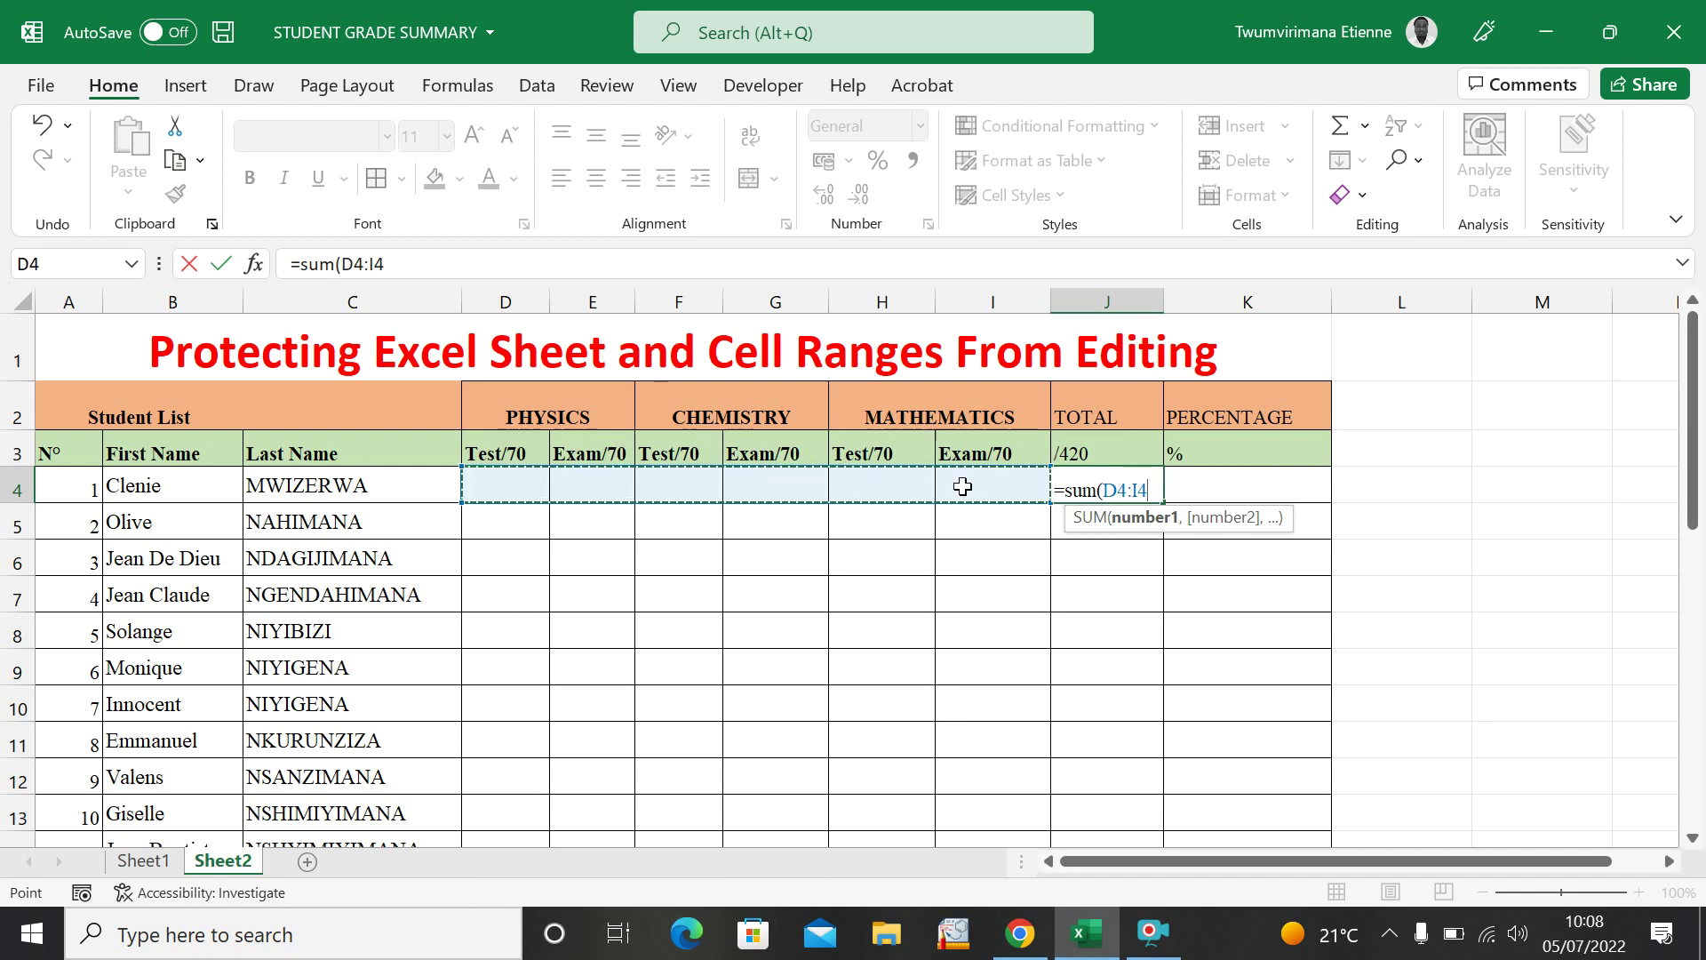
type(")")
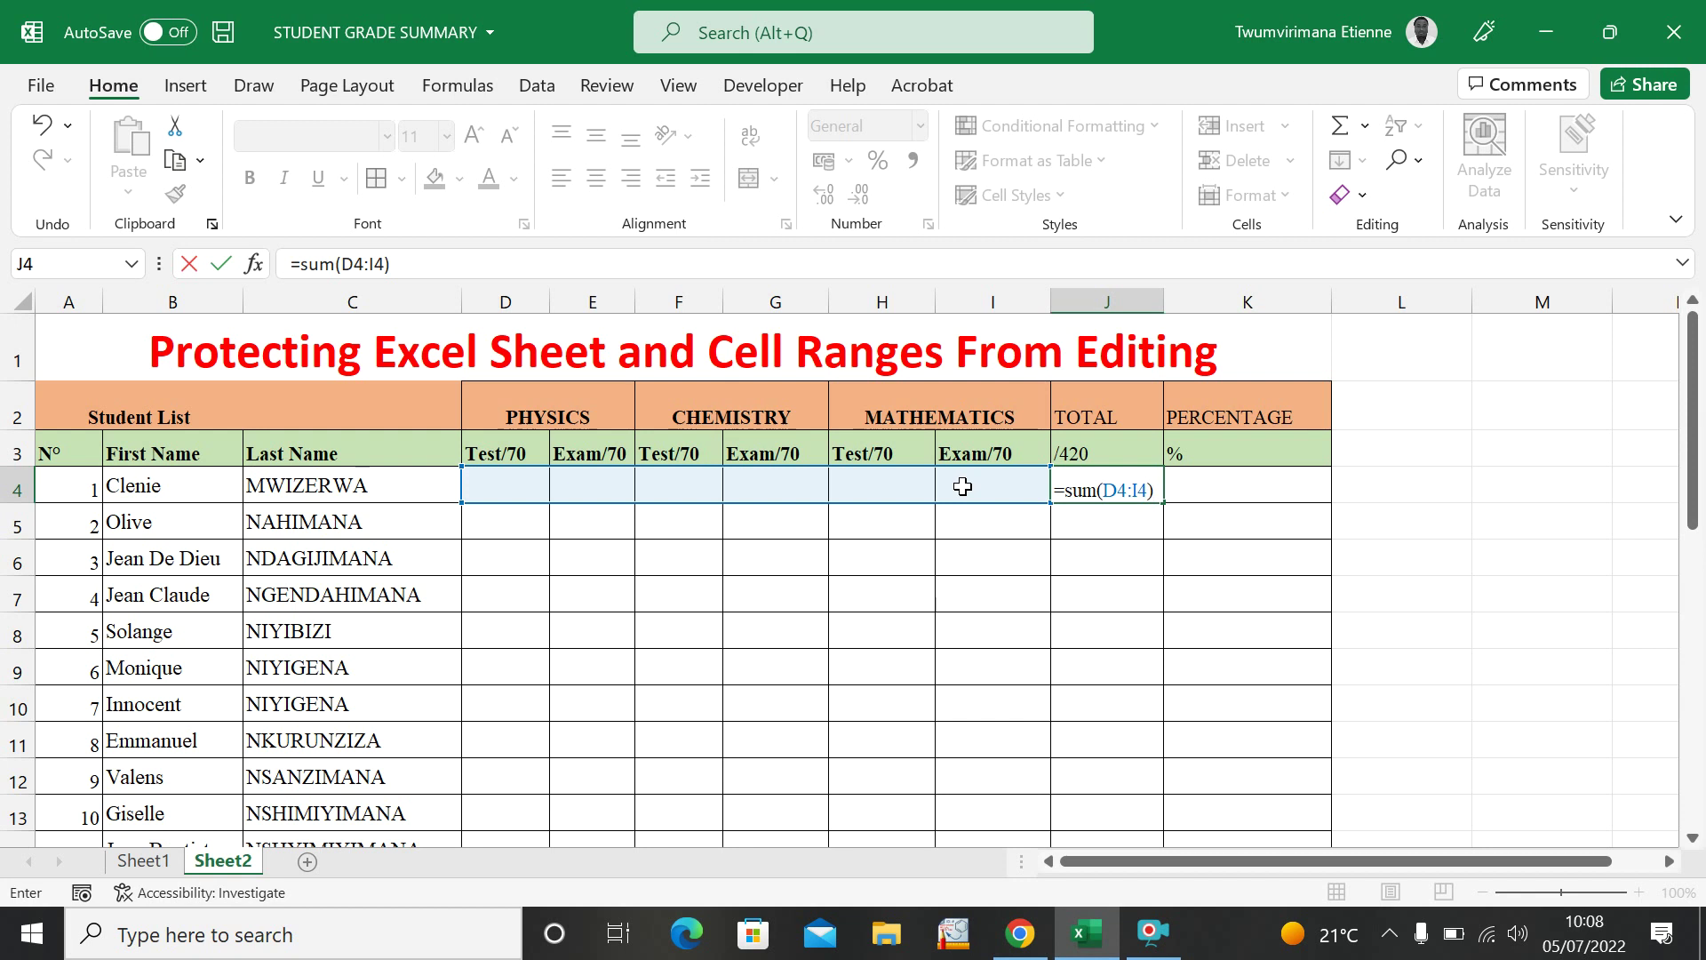
key("Return")
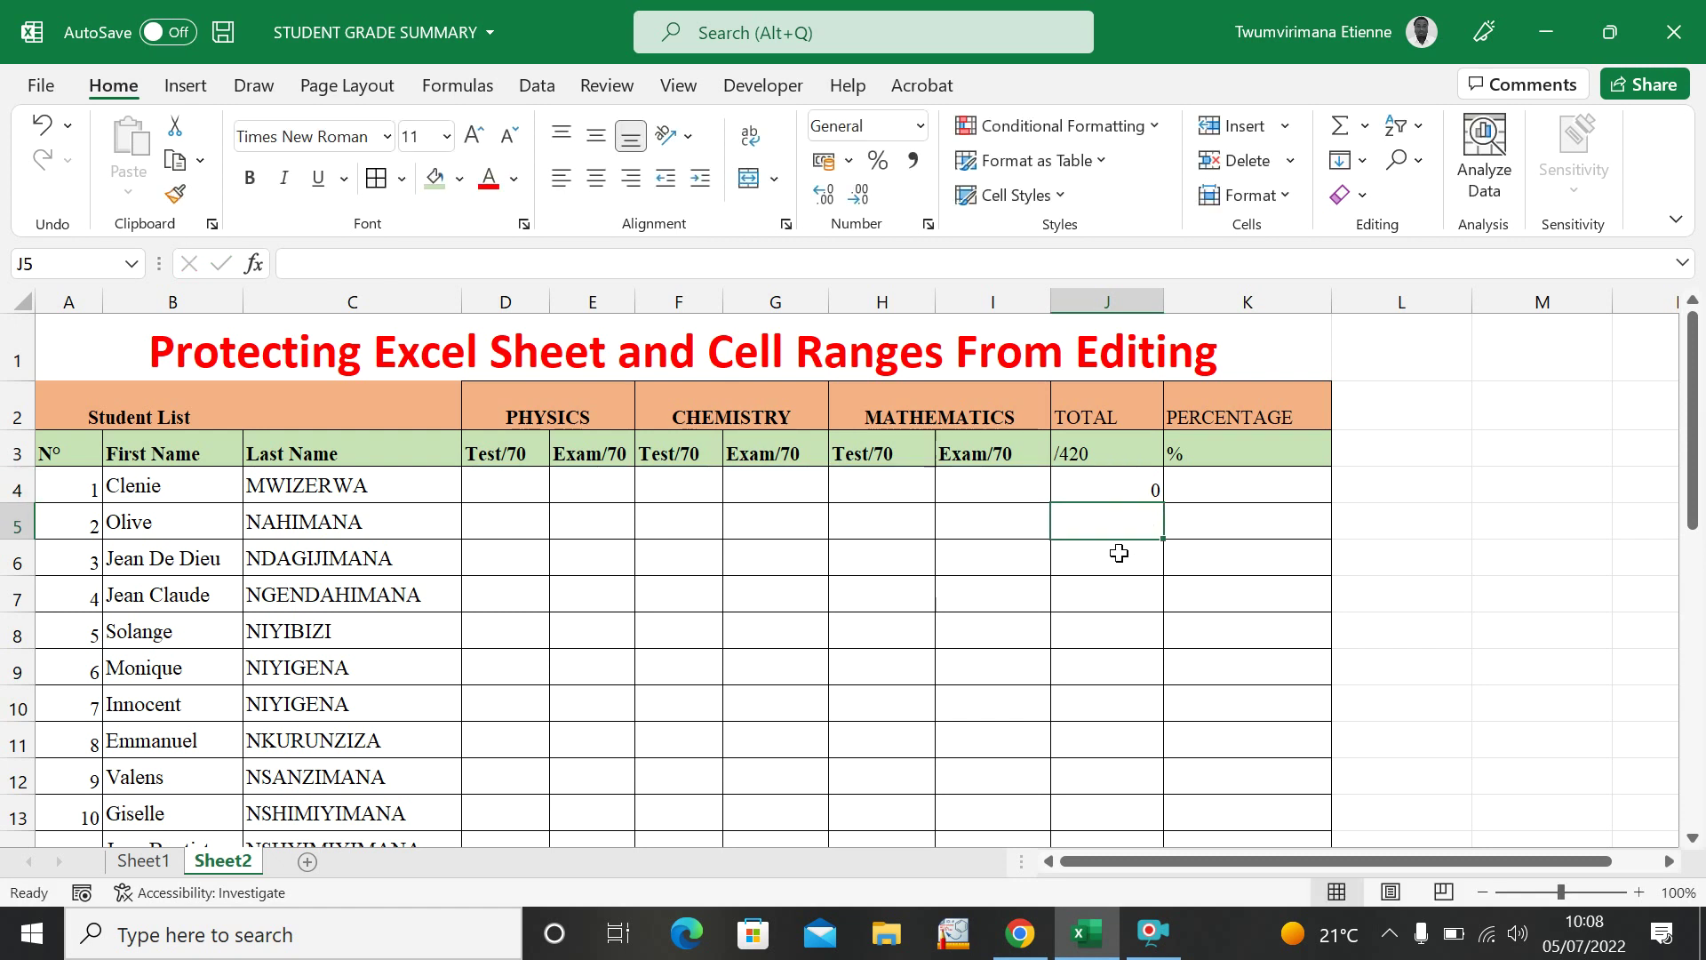
Test the J4 total with a temporary mark of 1 in D4, then clear D4.
left_click(509, 488)
type("a")
key("BackSpace")
type("1")
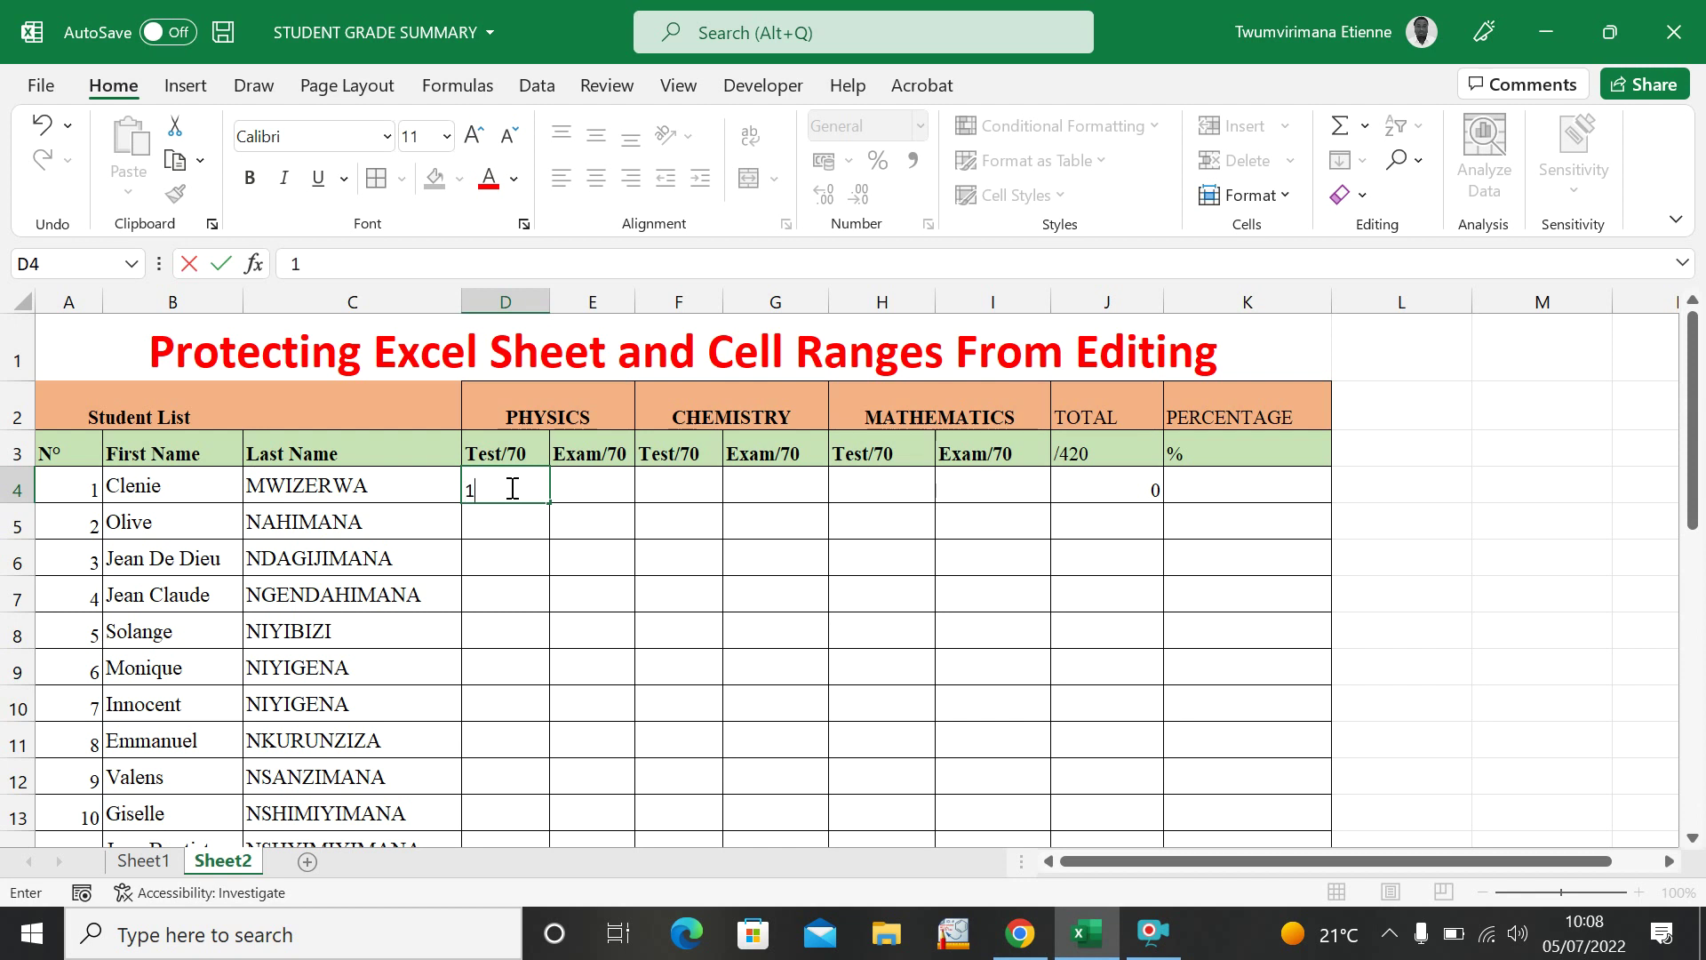
left_click(489, 496)
key("Return")
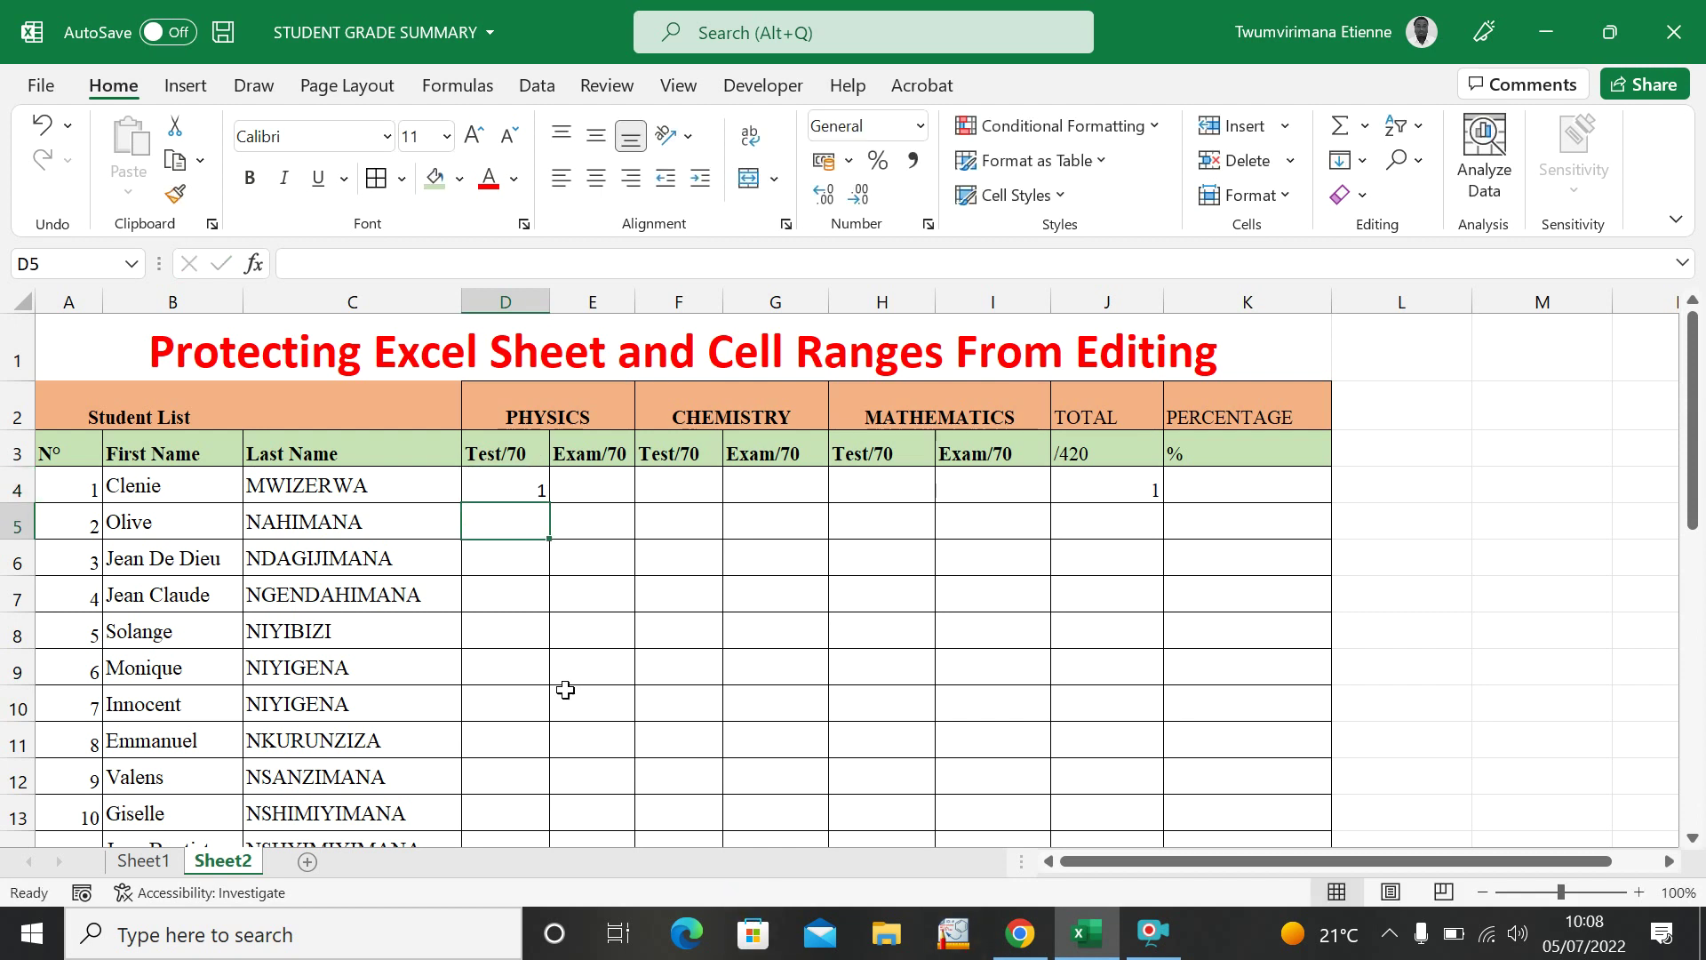
left_click(510, 491)
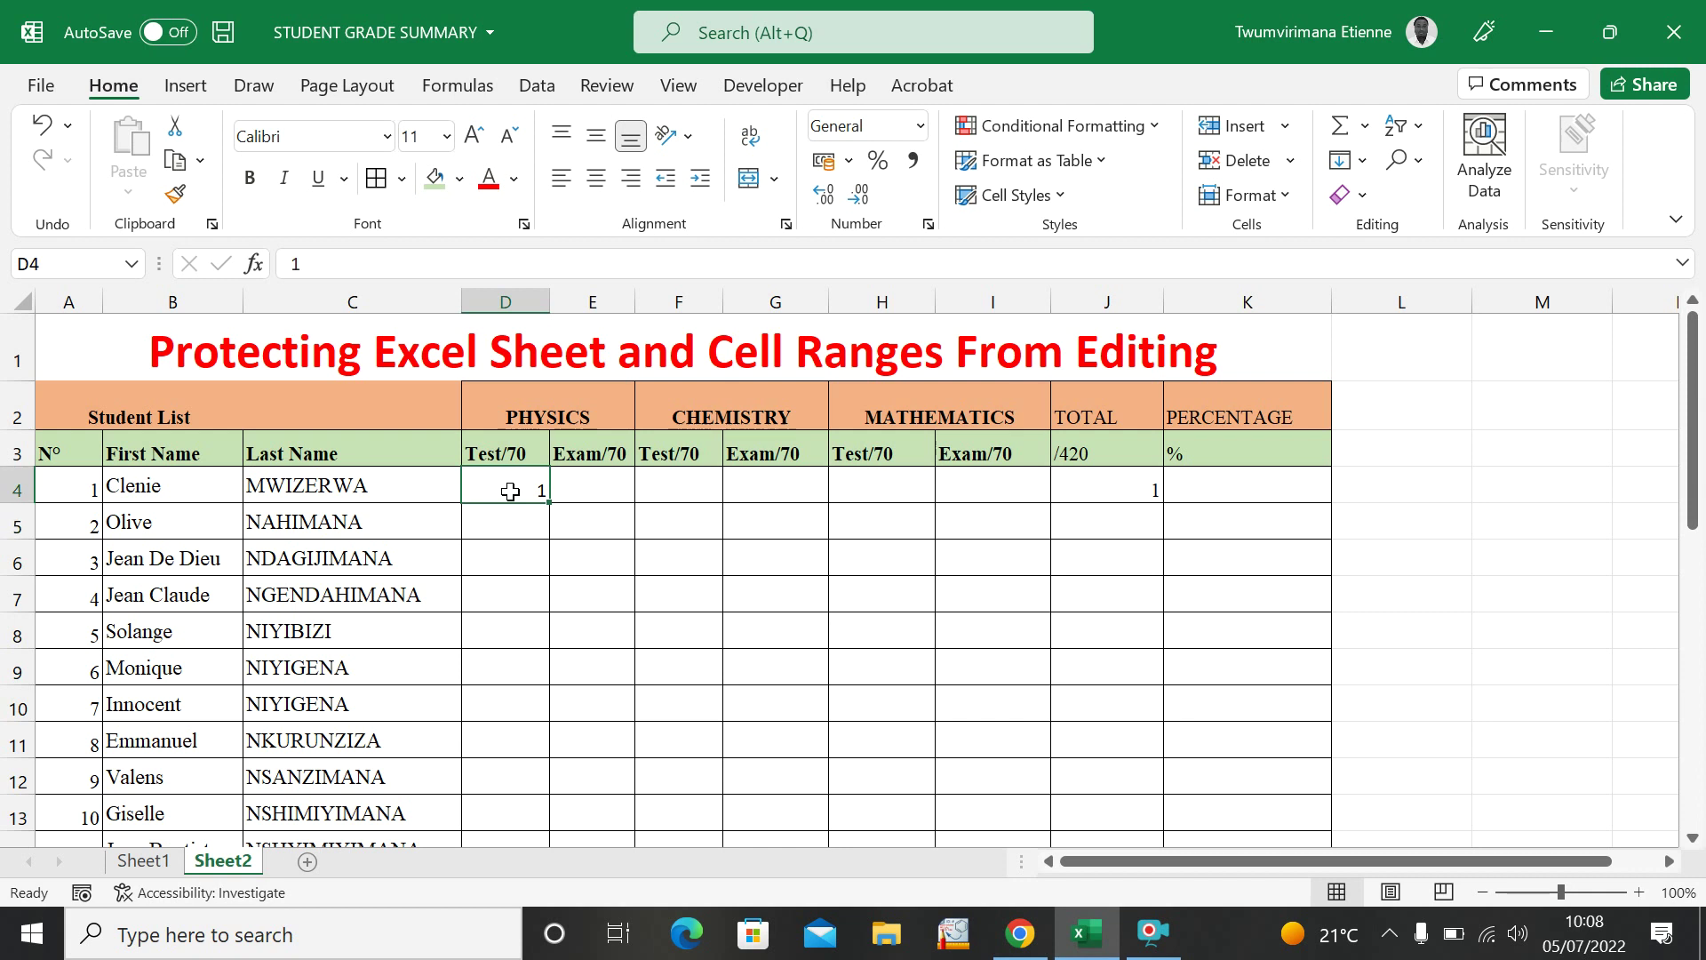
key("BackSpace")
left_click(1130, 495)
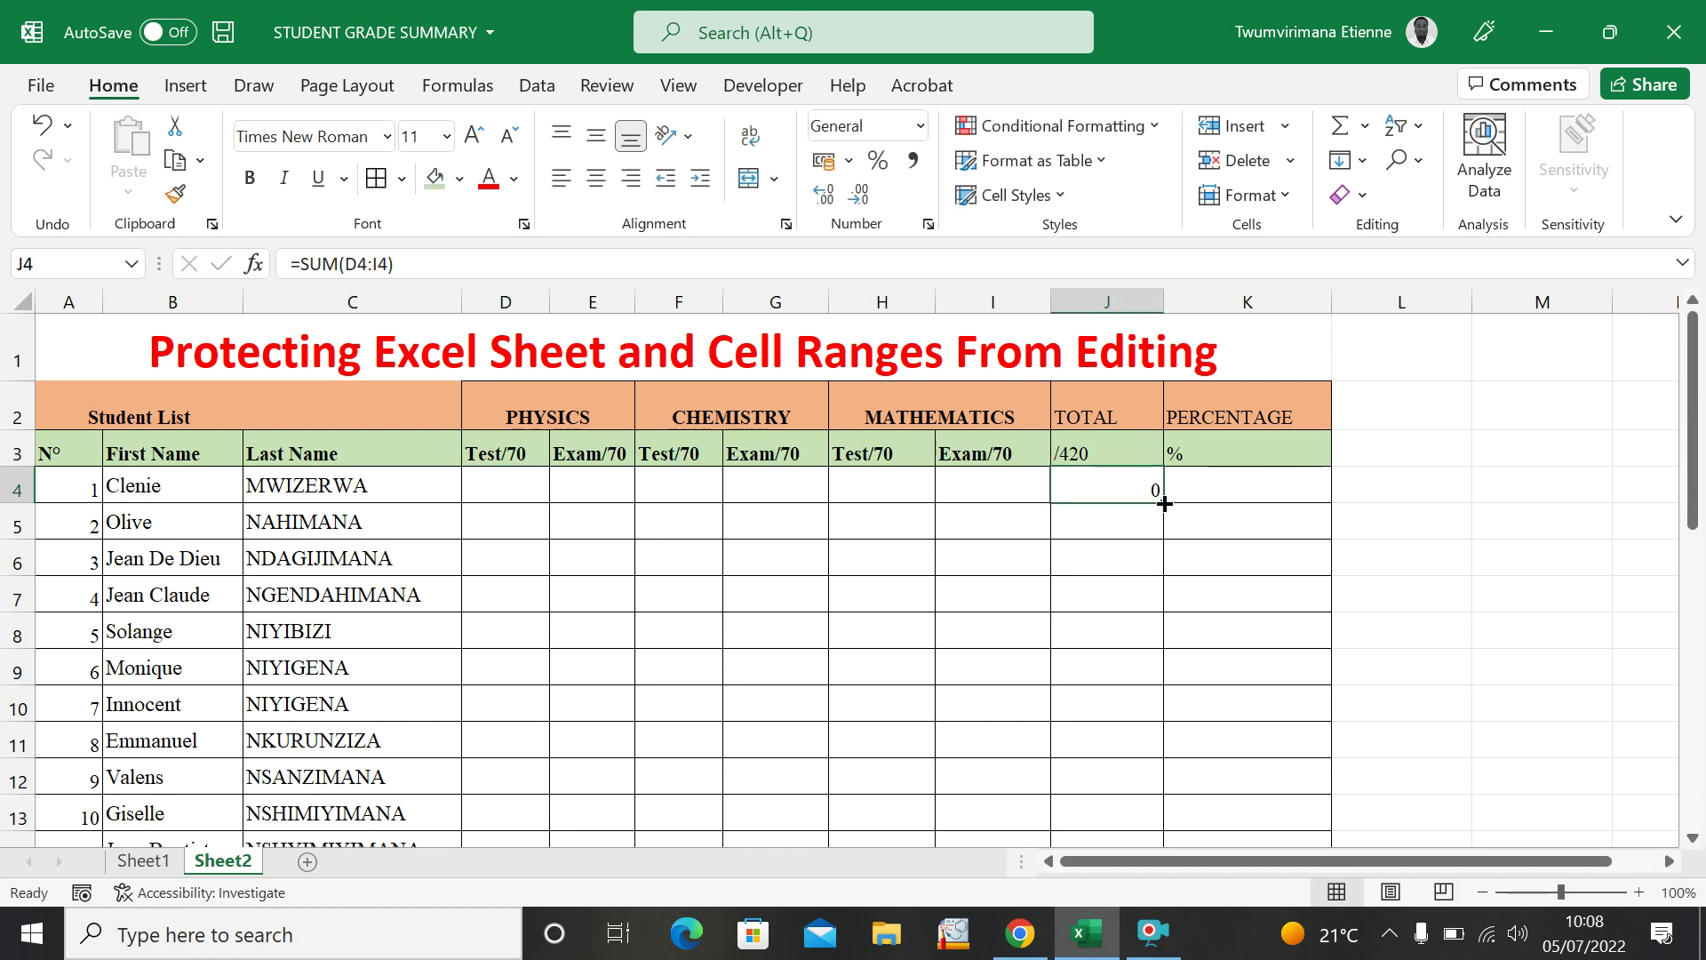
Fill the J4 total formula down column J to row 33.
left_click_drag(1163, 505, 1129, 781)
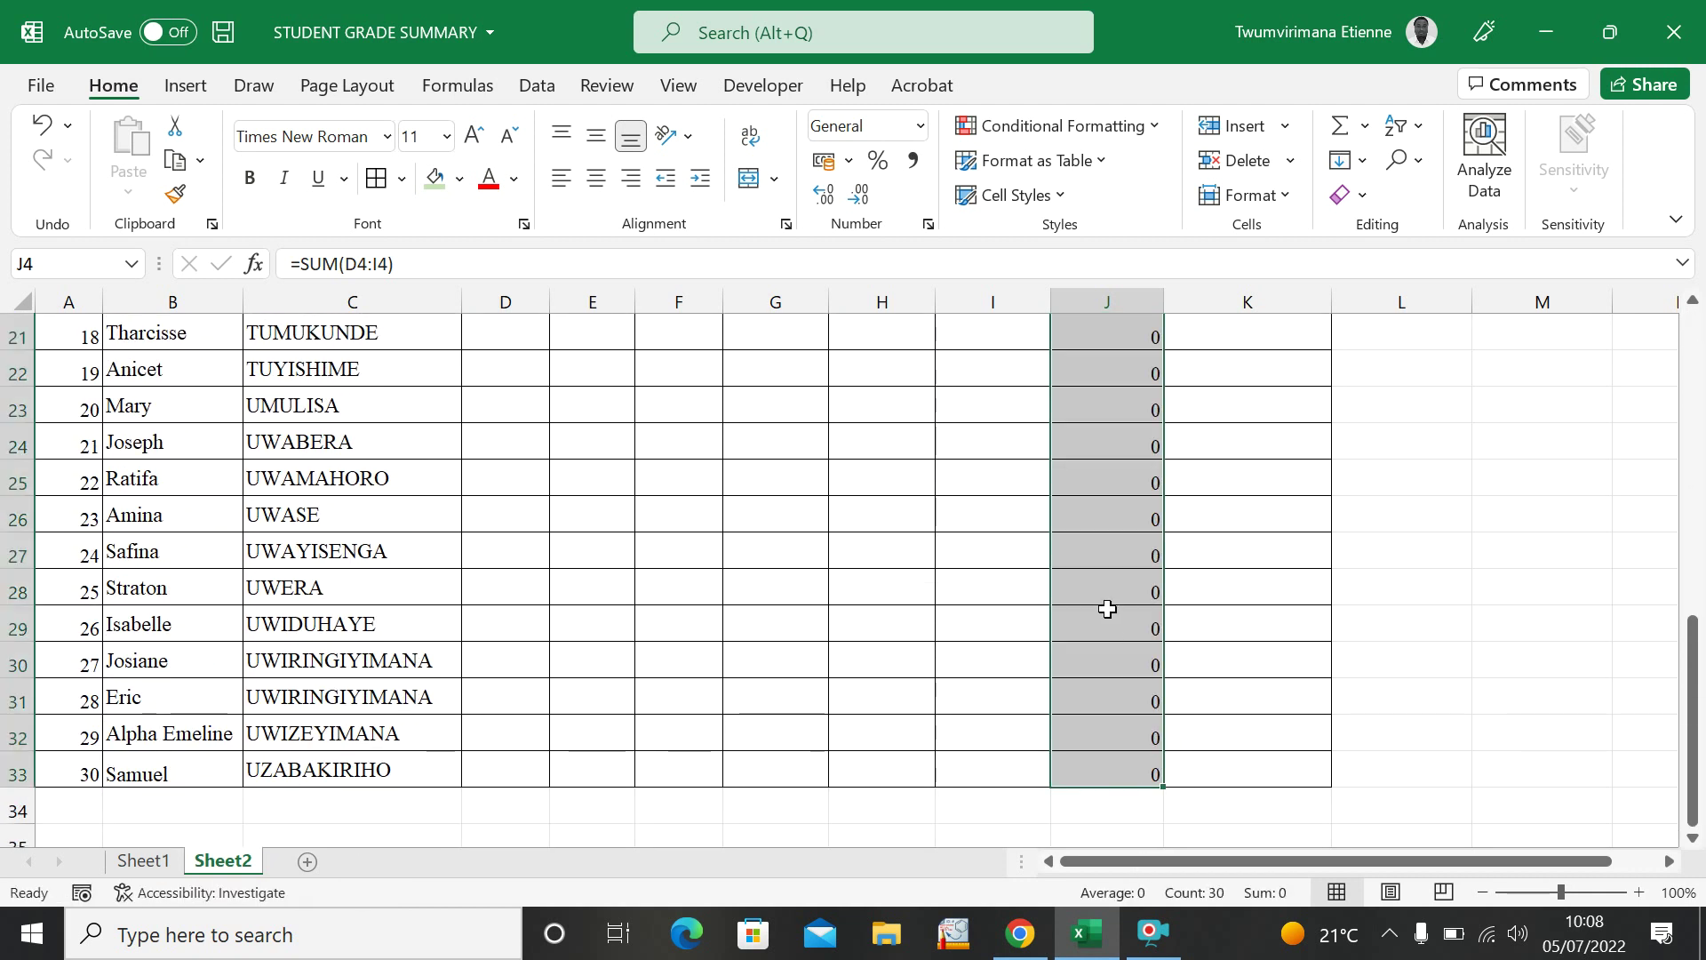
scroll(1106, 609, "up", 7)
left_click(908, 574)
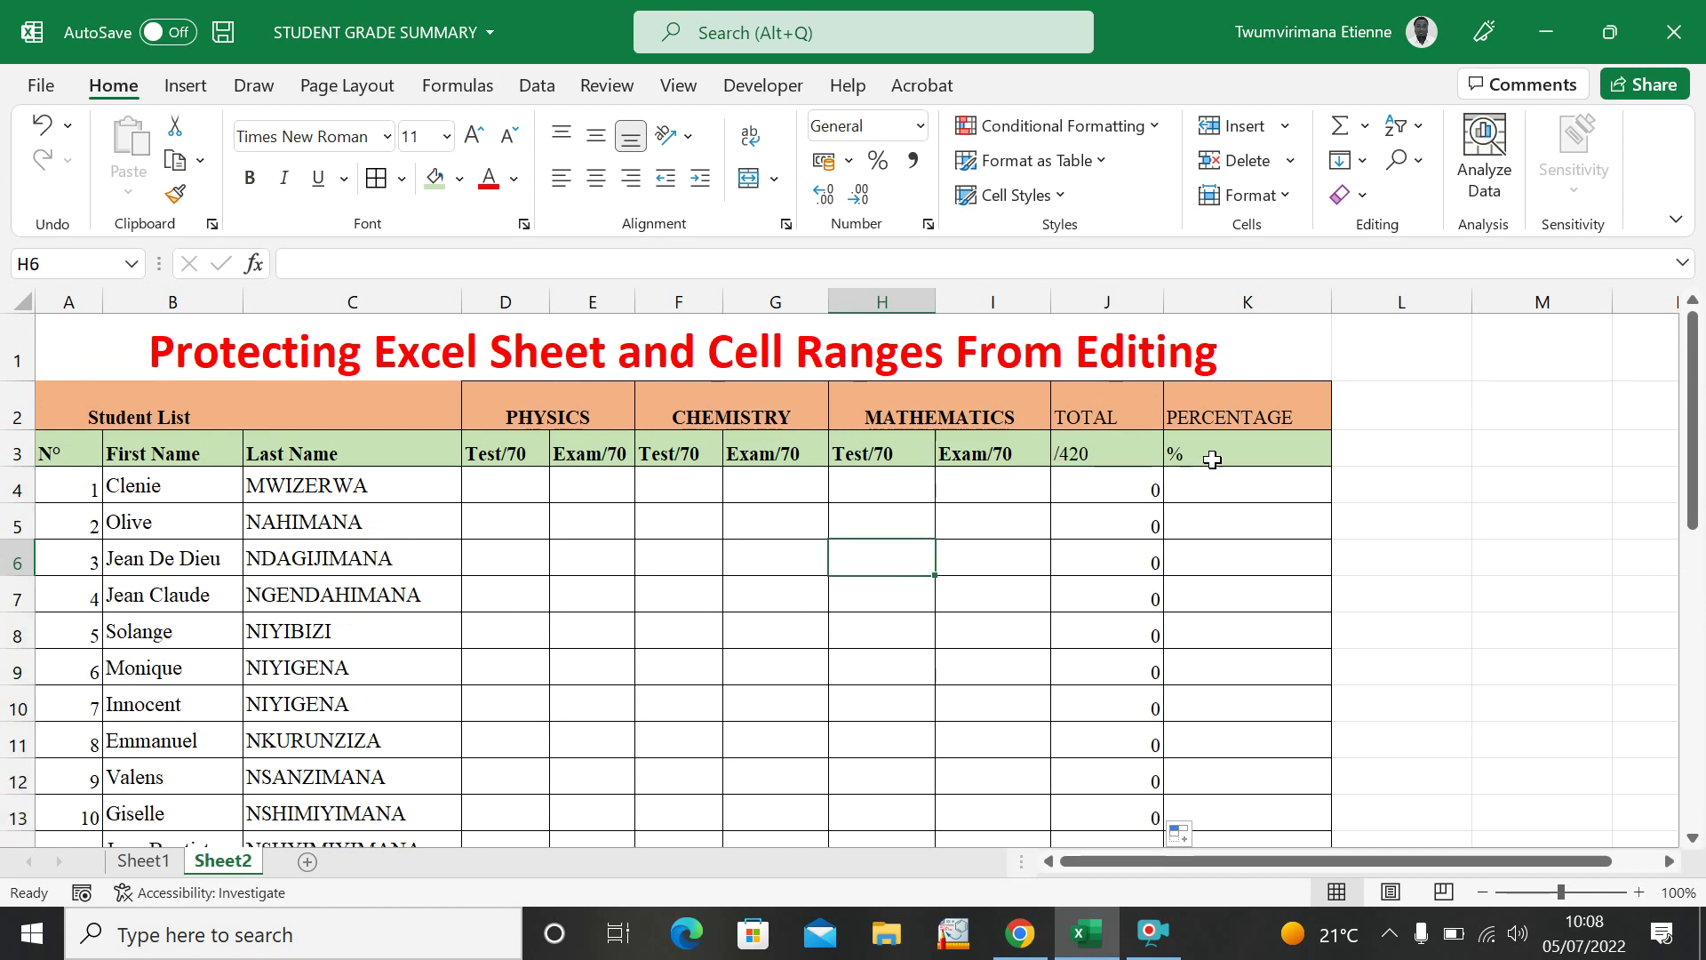
left_click(1213, 506)
left_click(1219, 494)
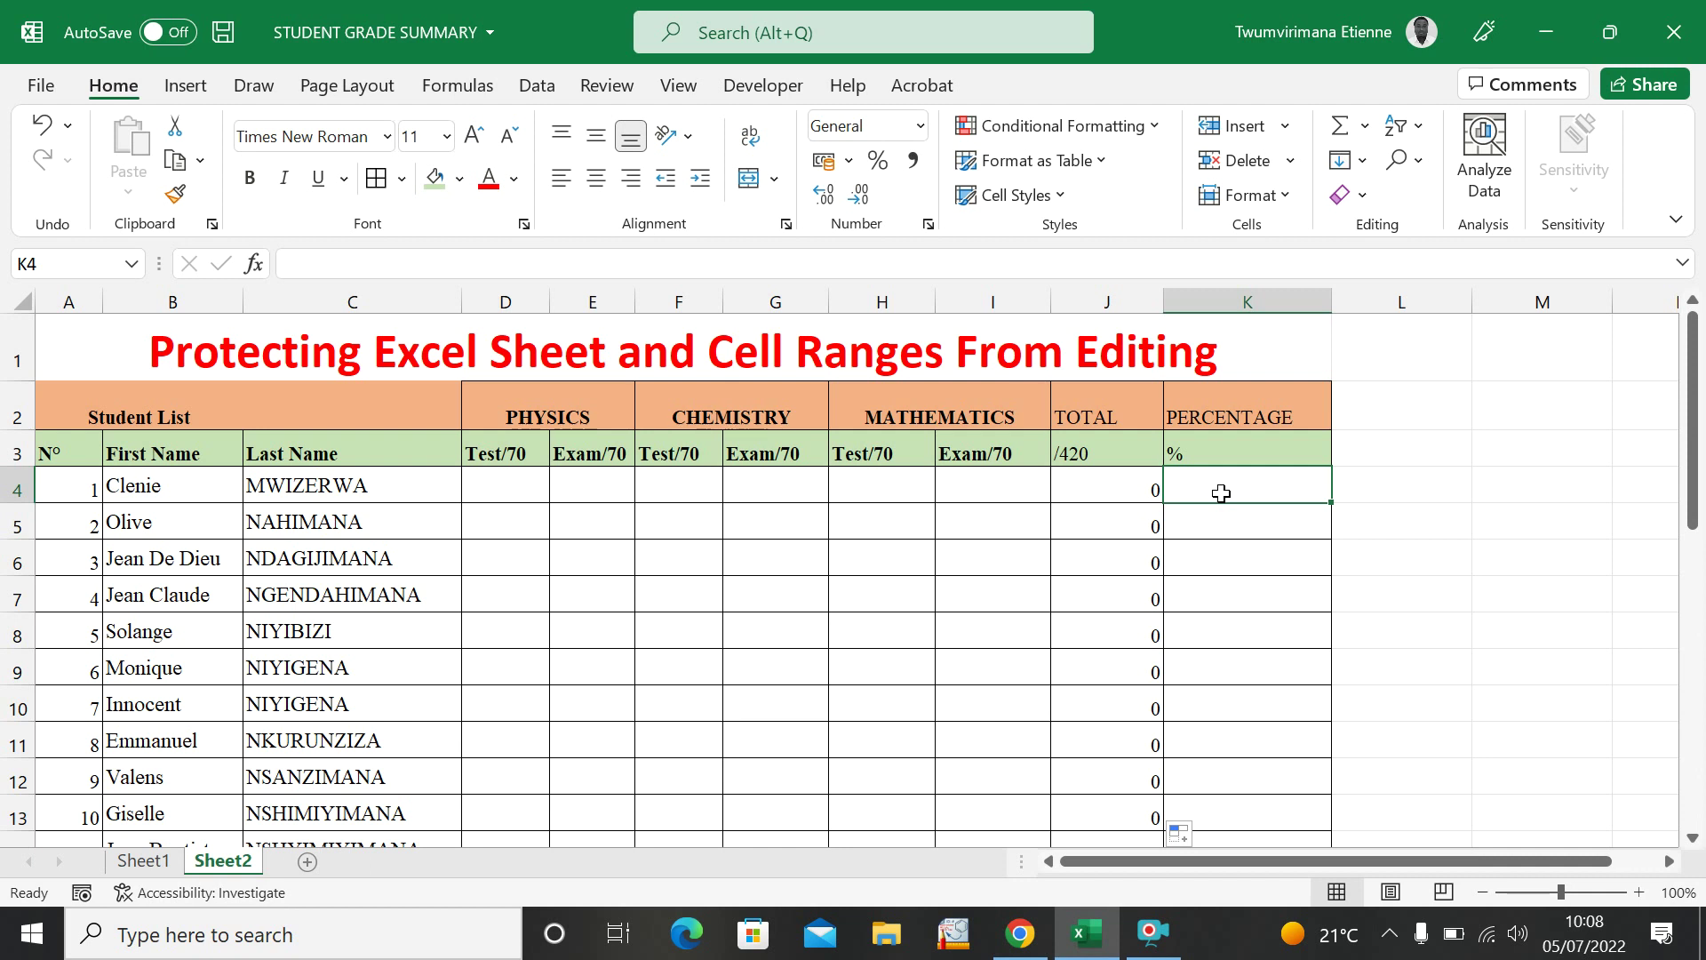
left_click(778, 546)
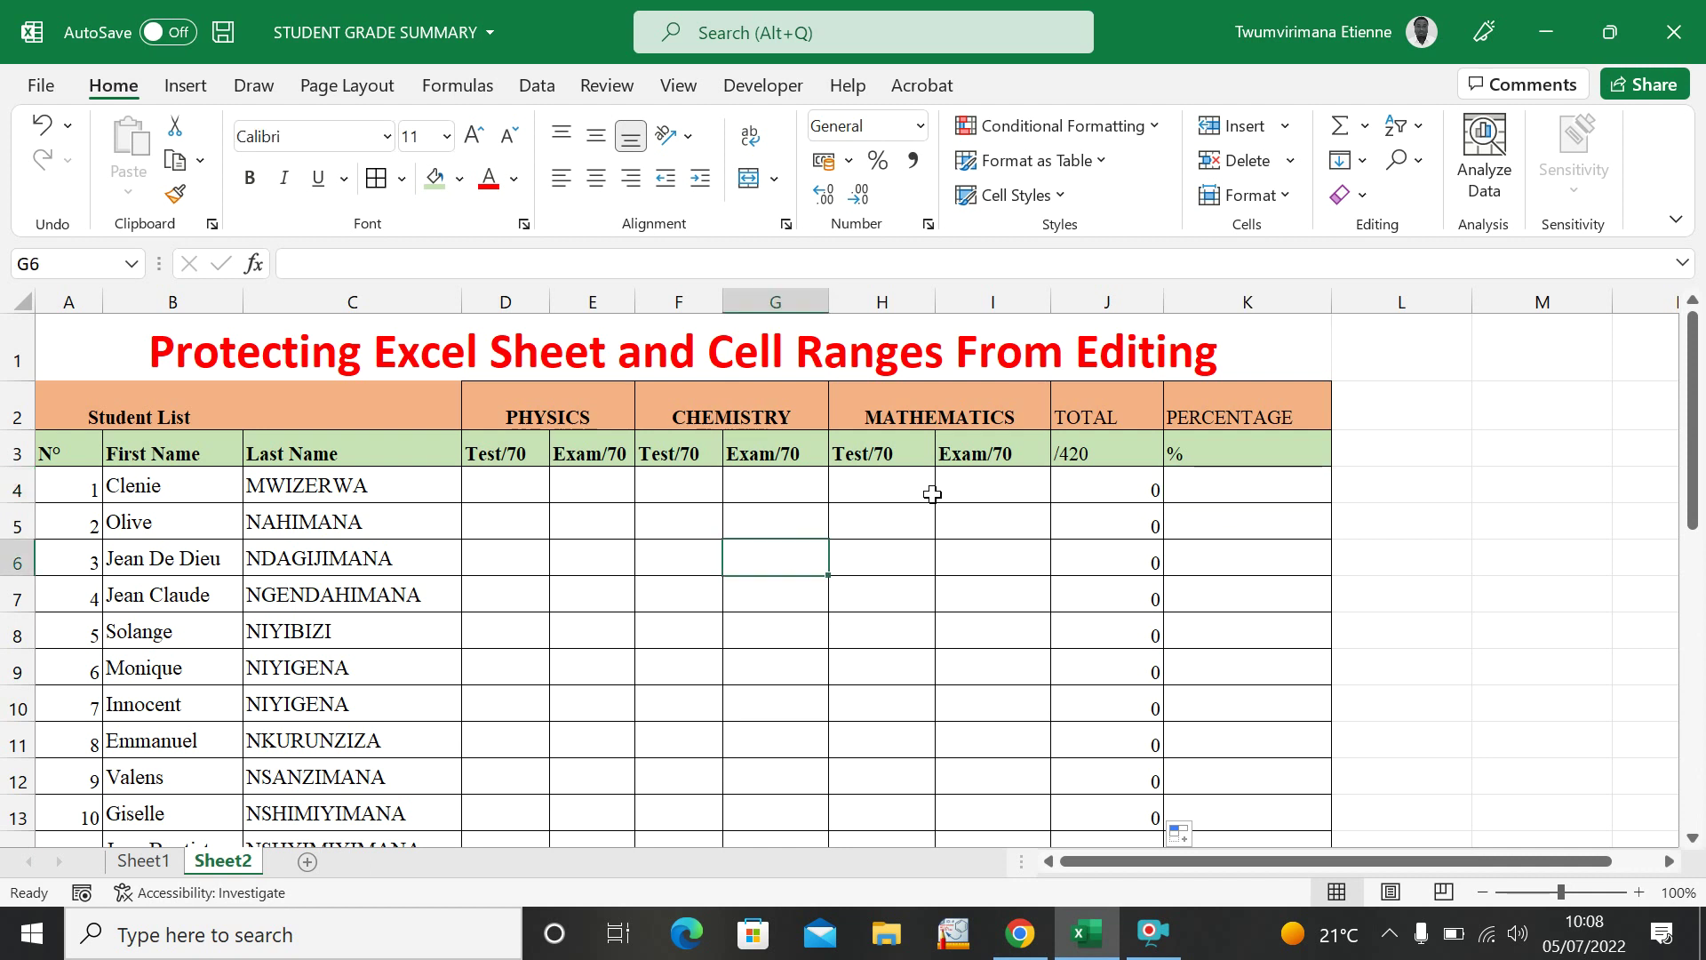
Enter =J4*100/420 in K4 and fill it down to K33.
left_click(1235, 489)
type("=")
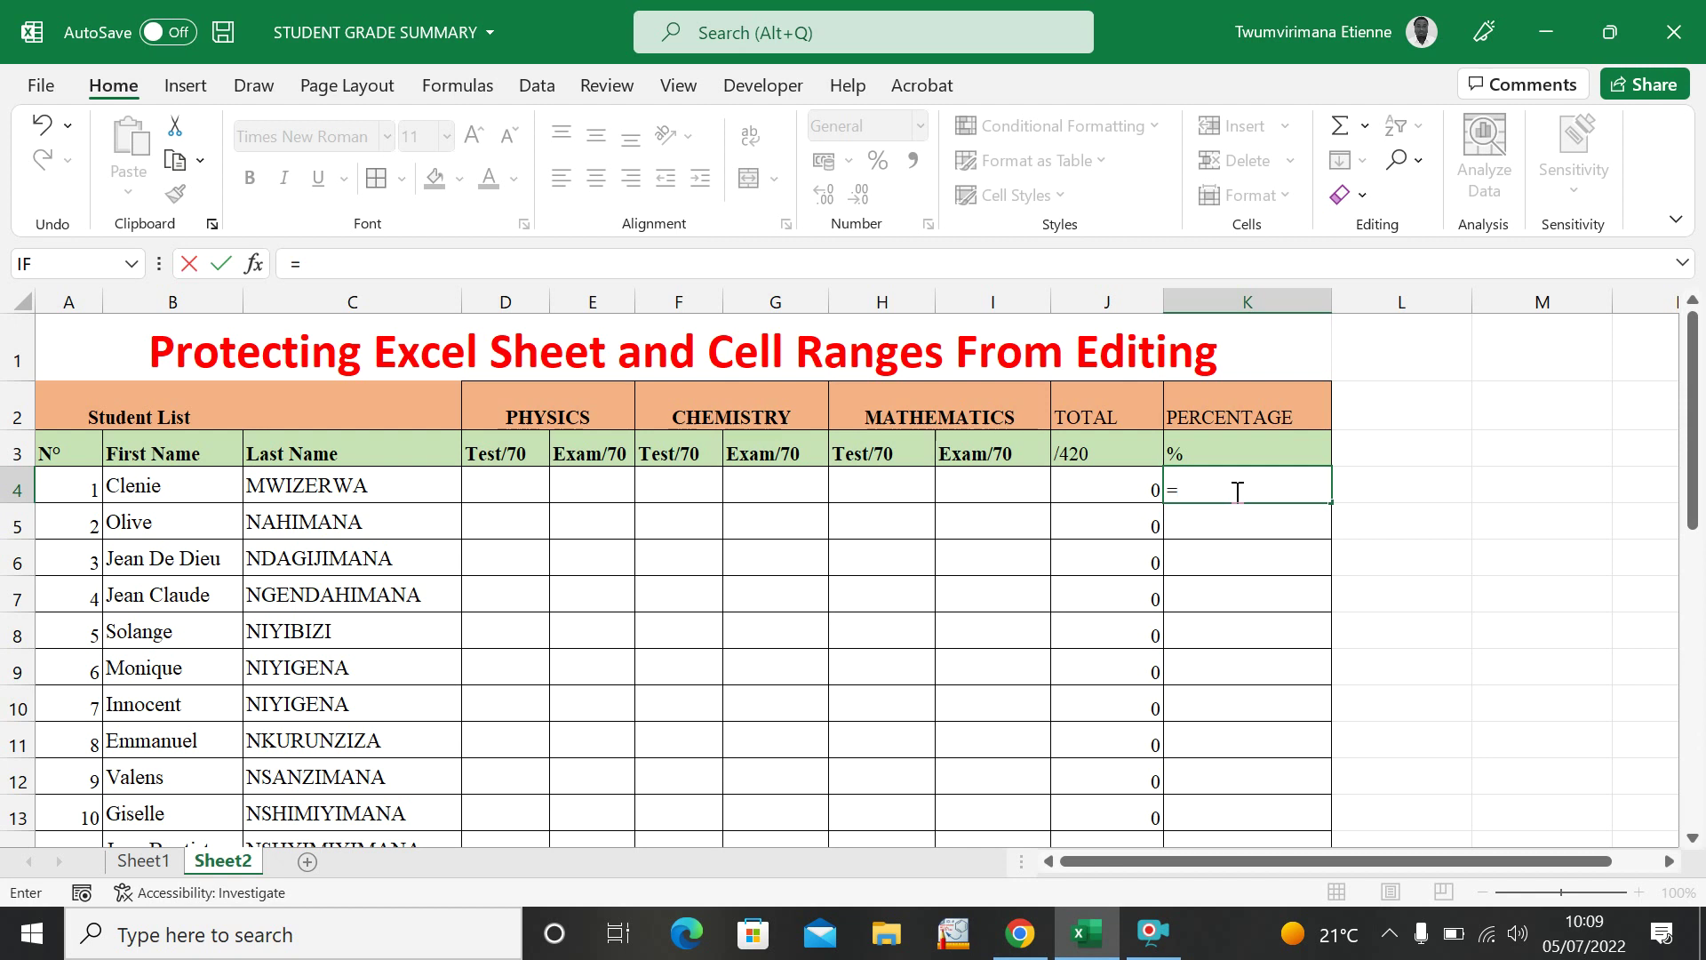
left_click(1102, 493)
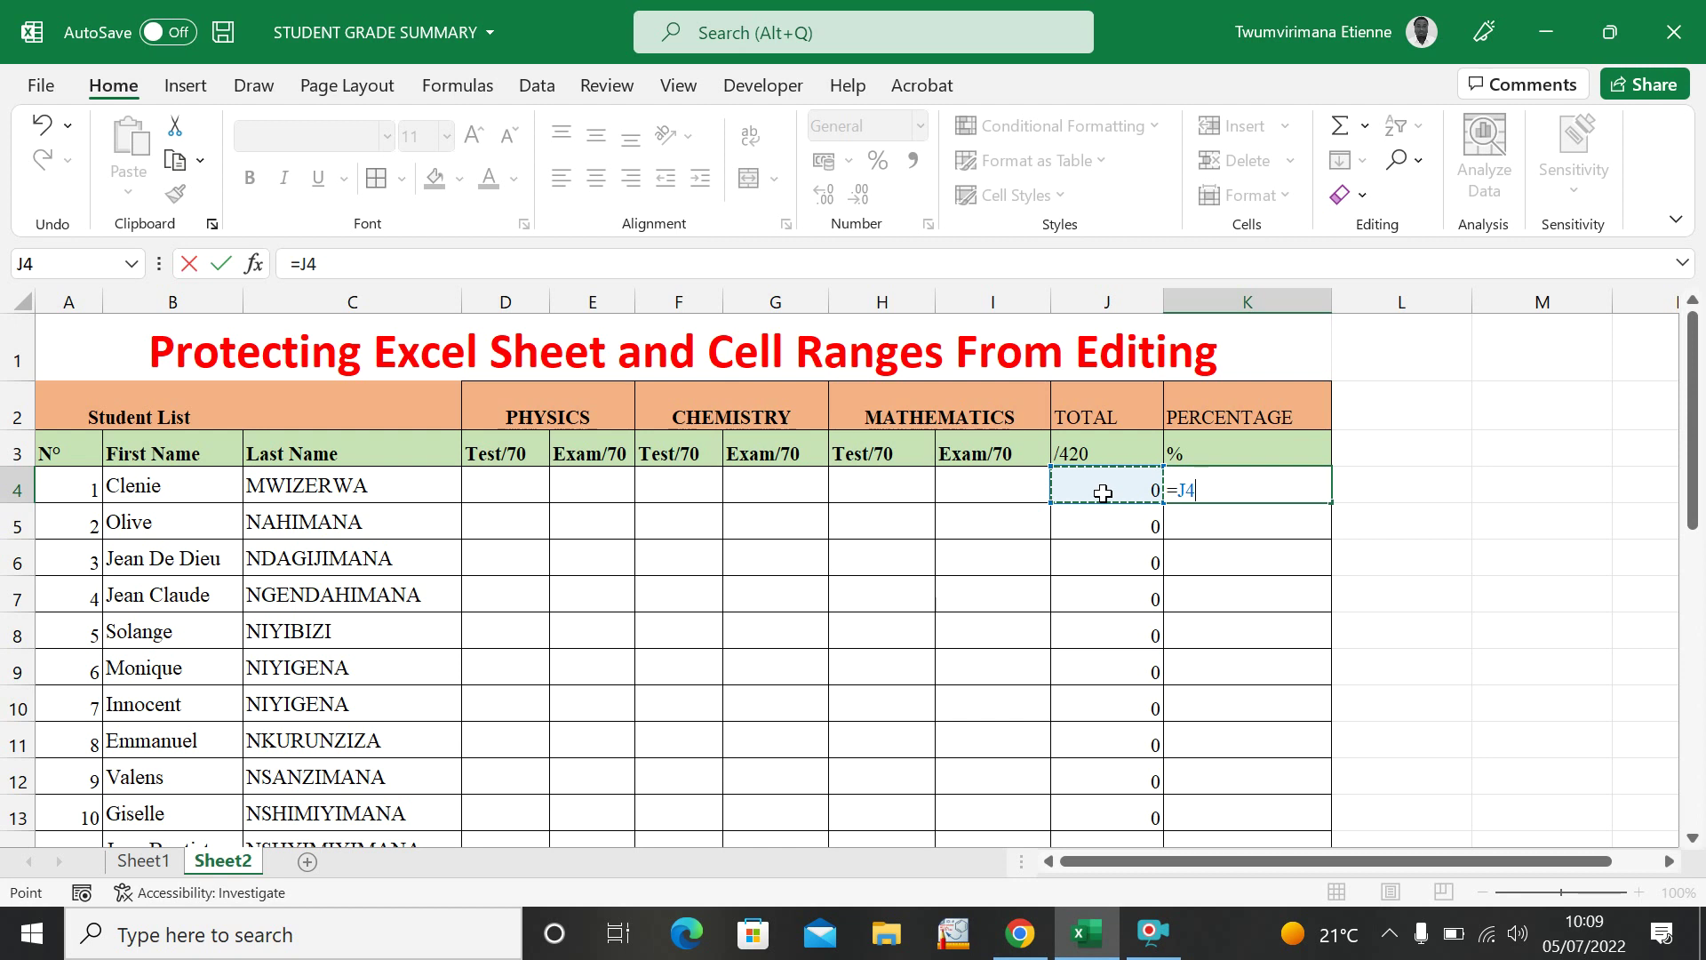
type("*100/420")
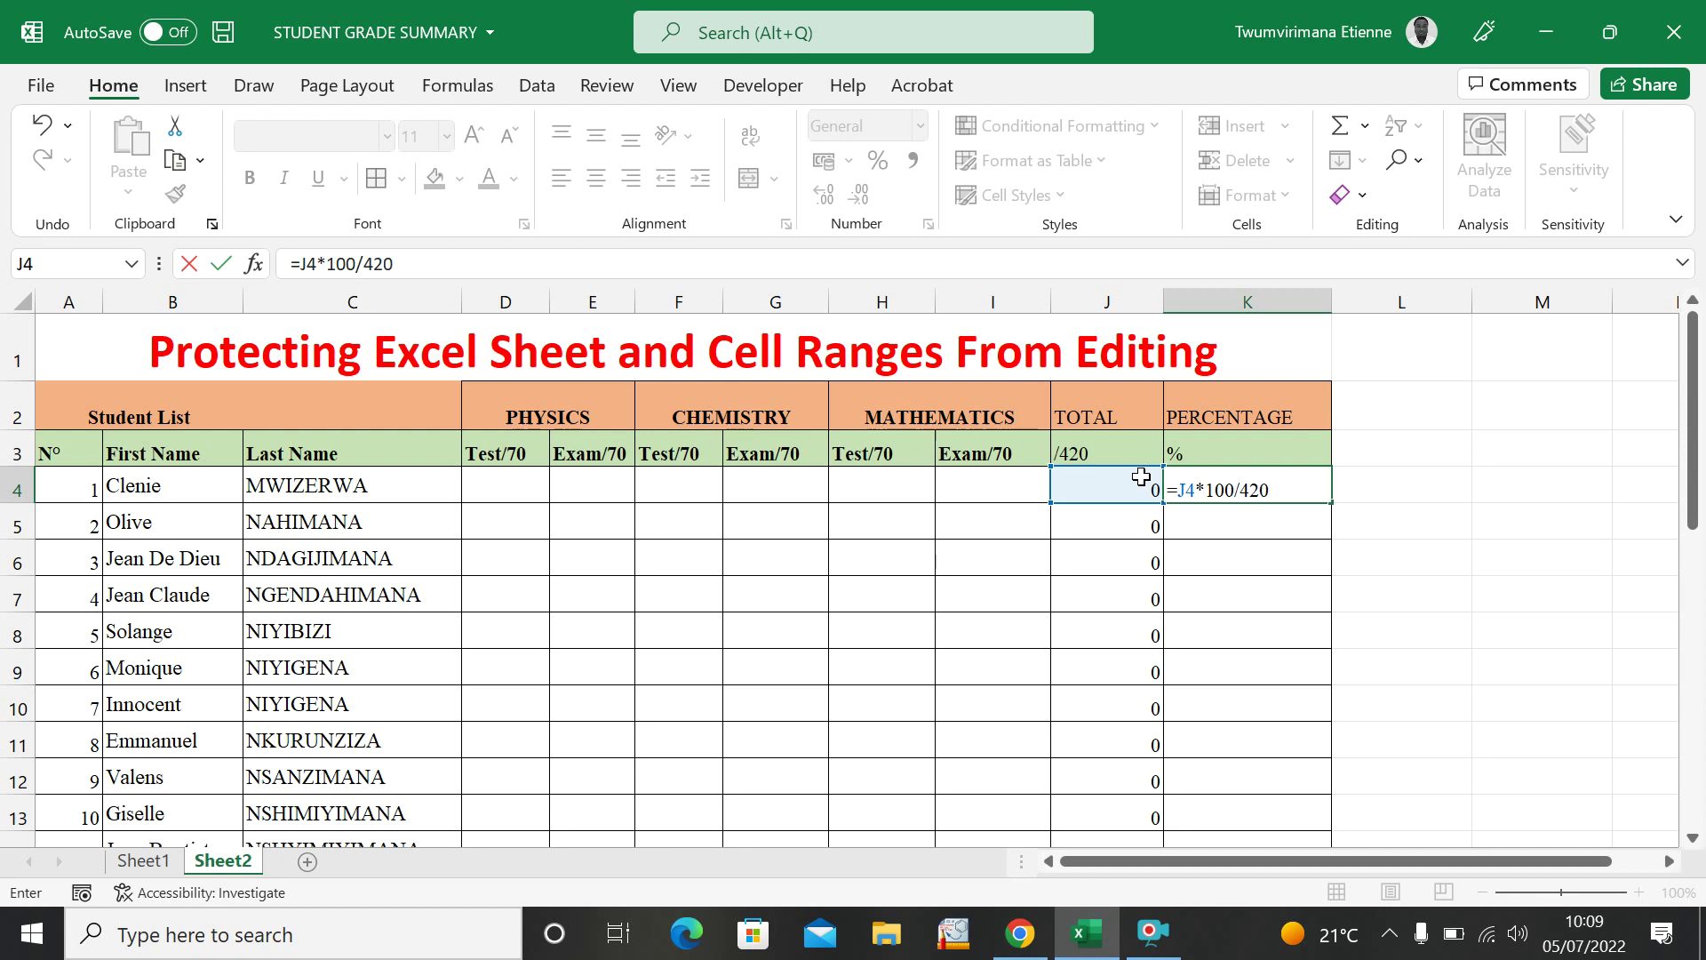
key("Return")
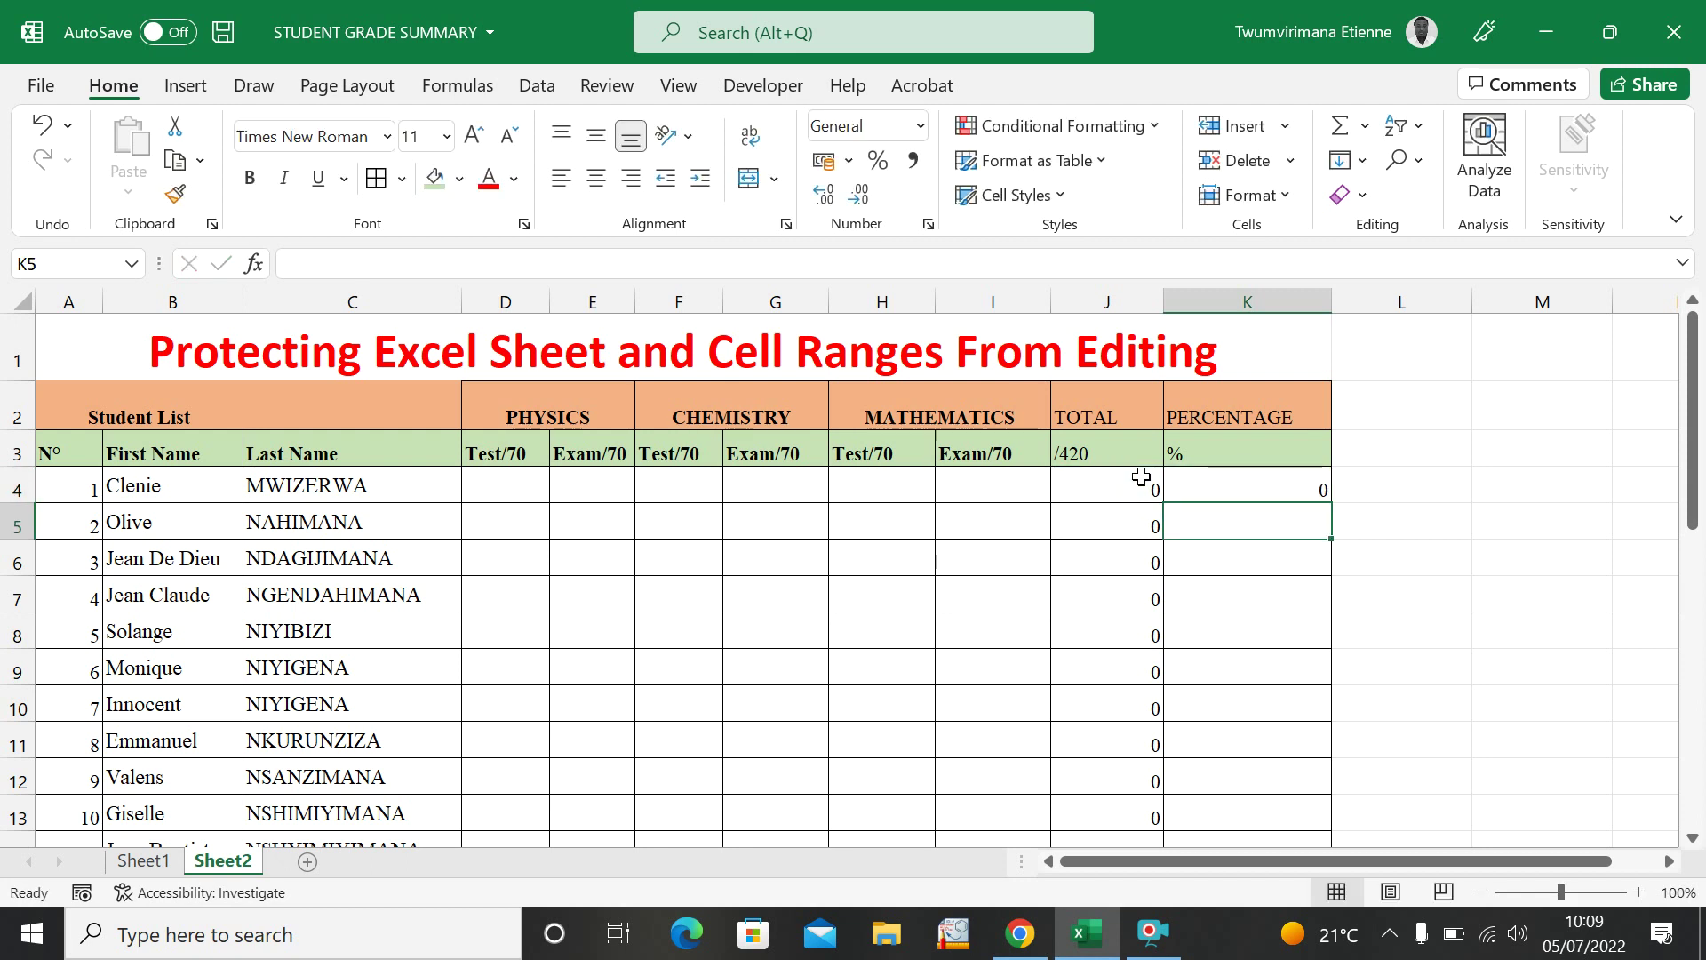
left_click(1266, 485)
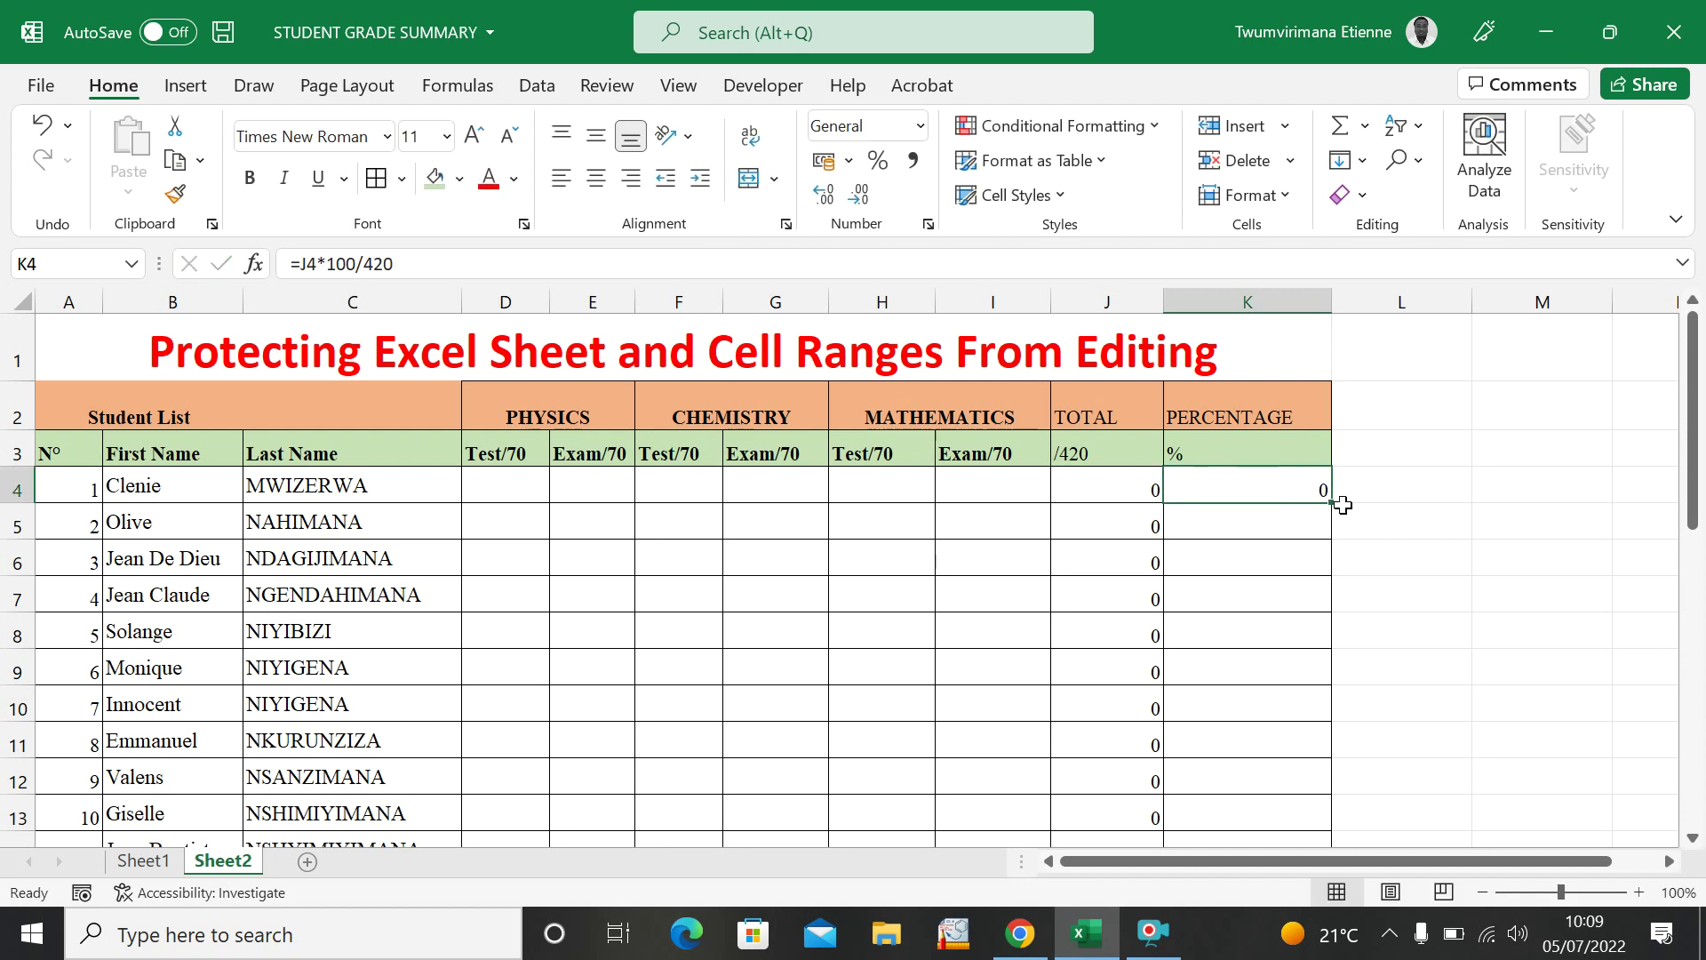
left_click_drag(1332, 503, 1288, 666)
scroll(1464, 602, "up", 8)
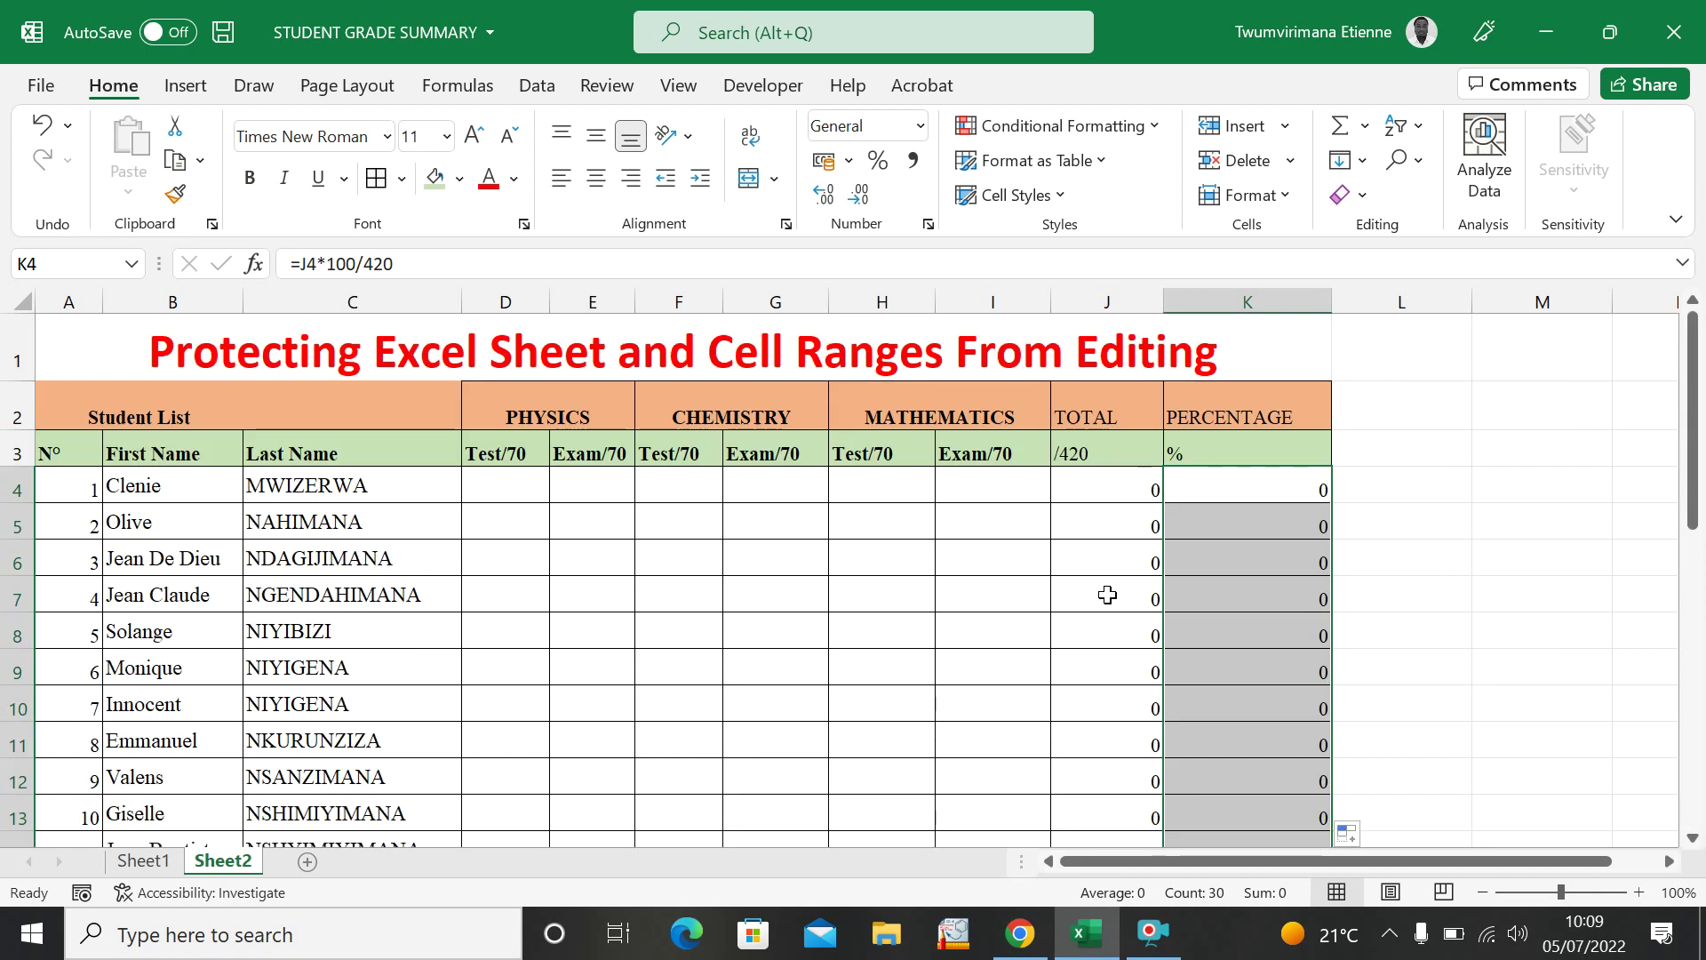
left_click(1075, 590)
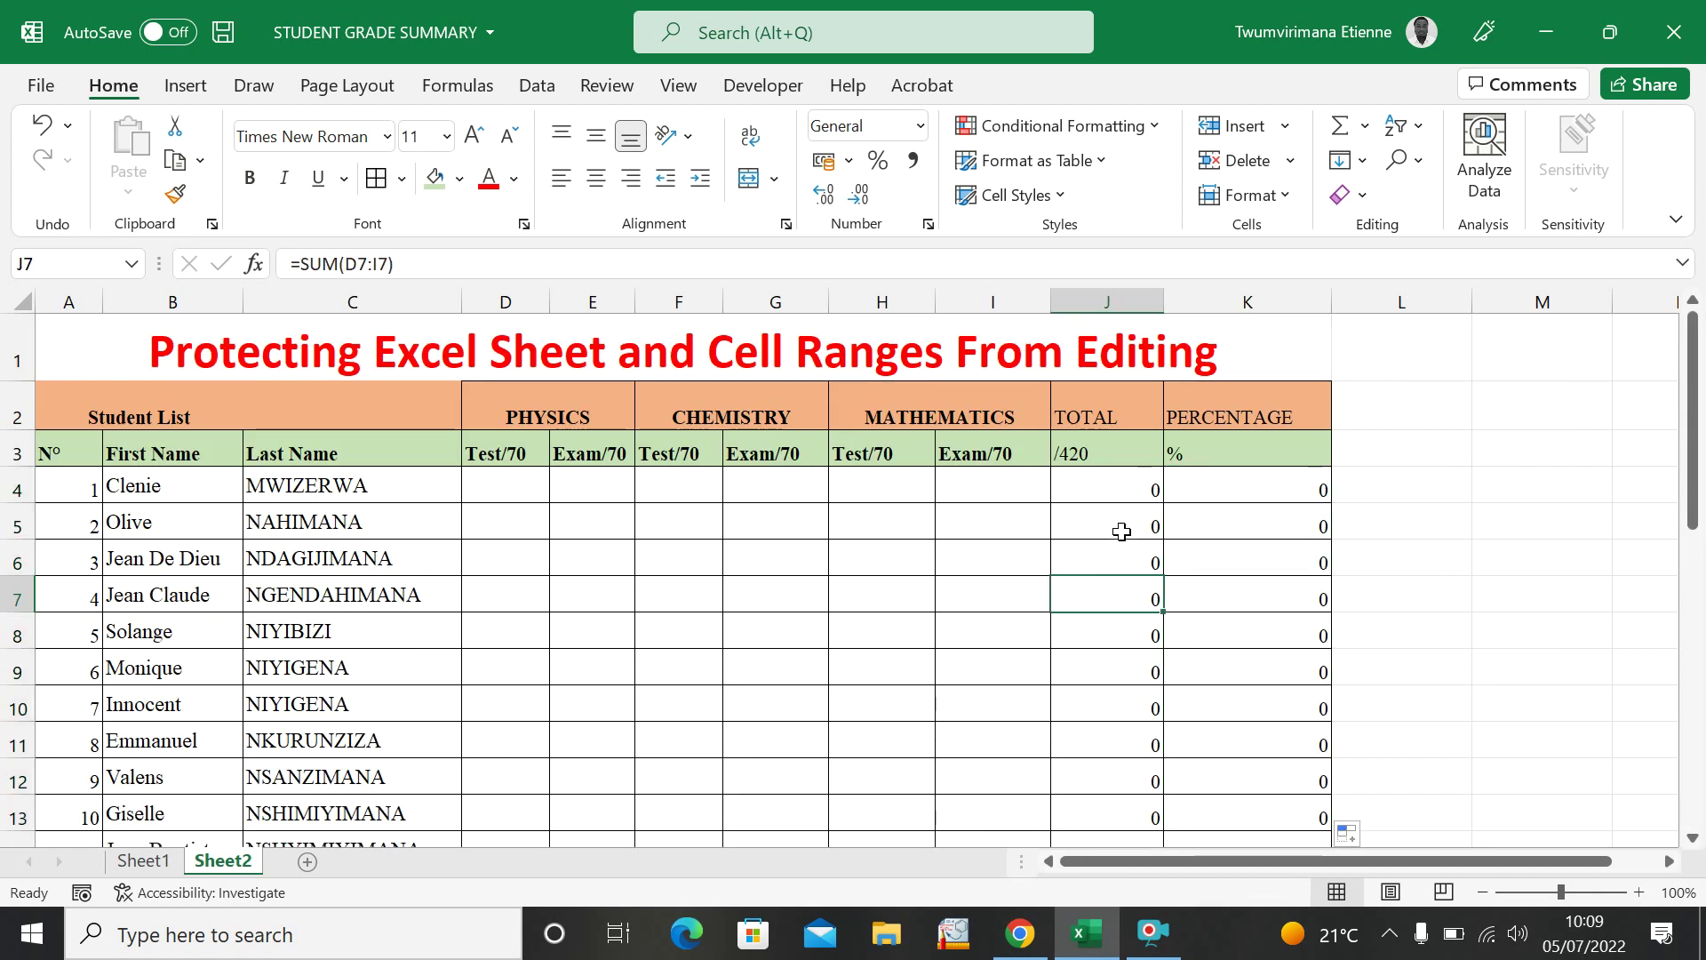
left_click(686, 482)
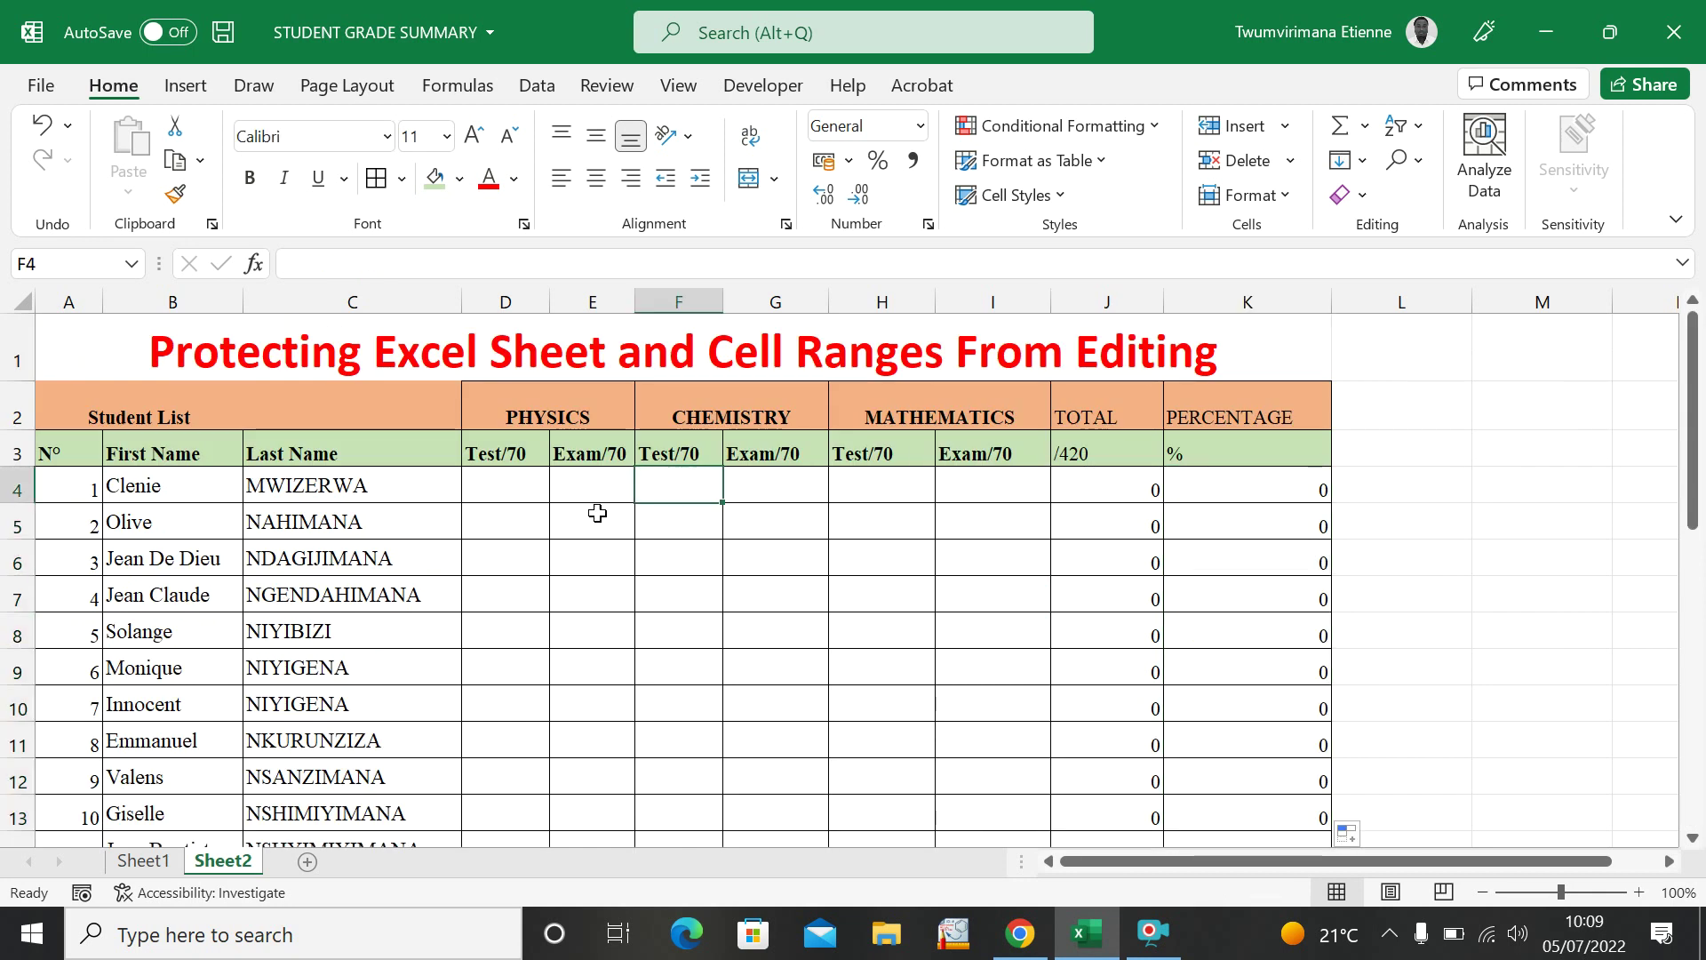
left_click_drag(489, 510, 500, 502)
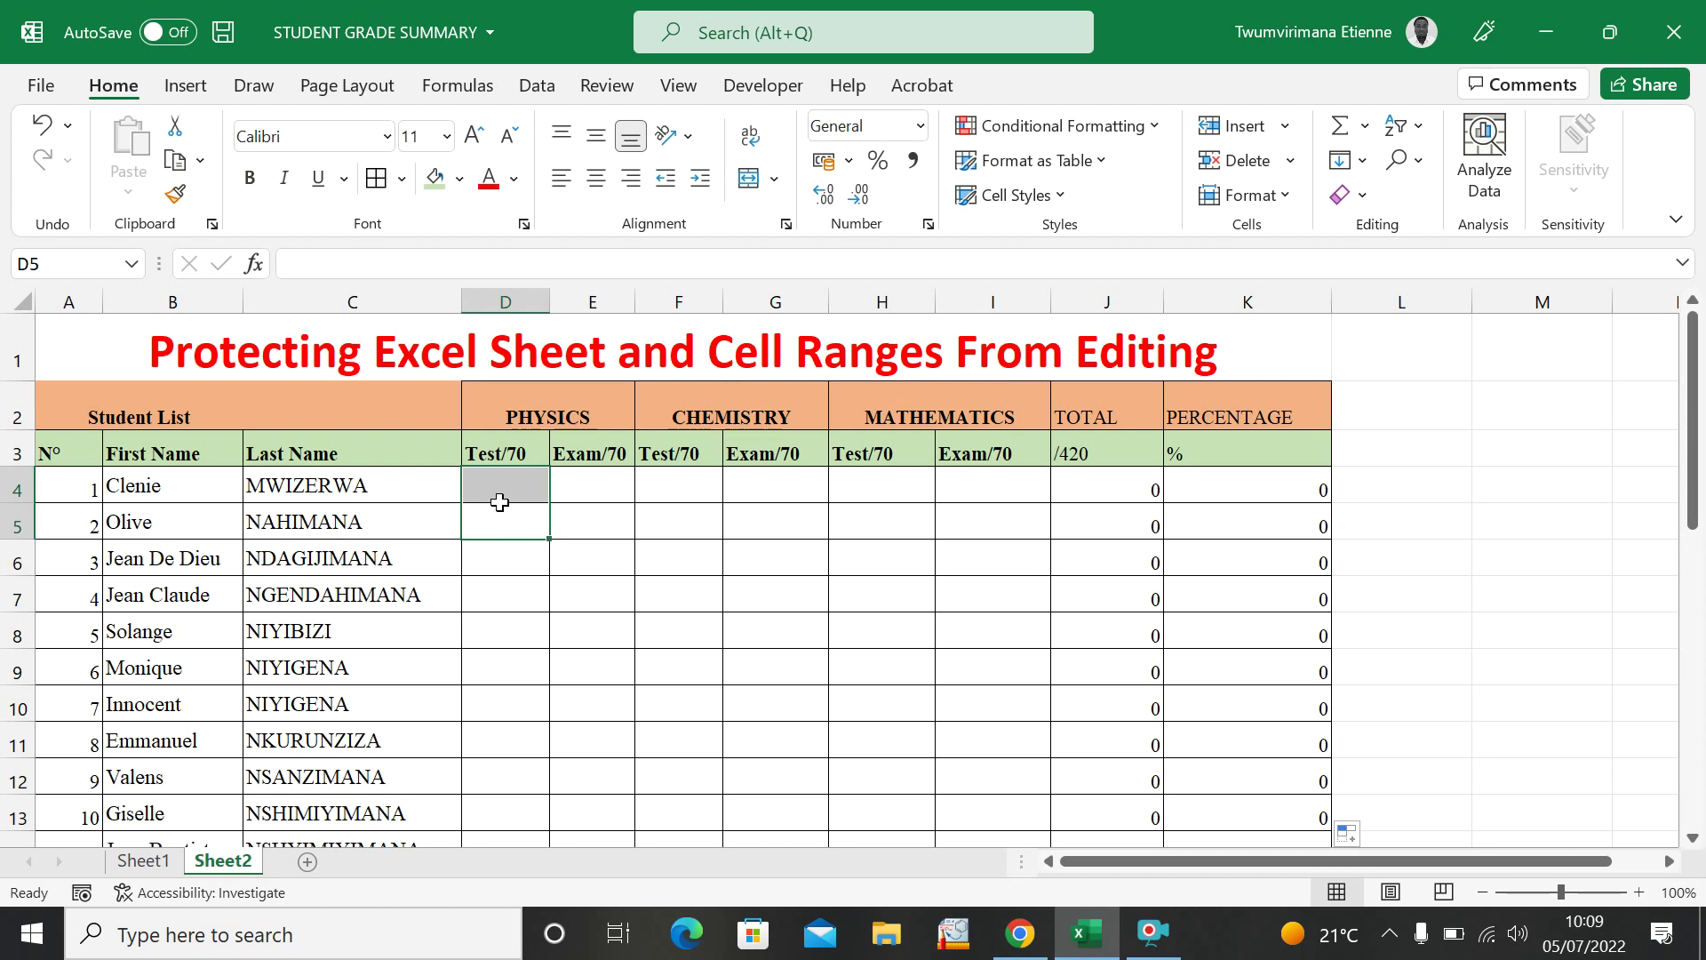
left_click(505, 492)
type("8")
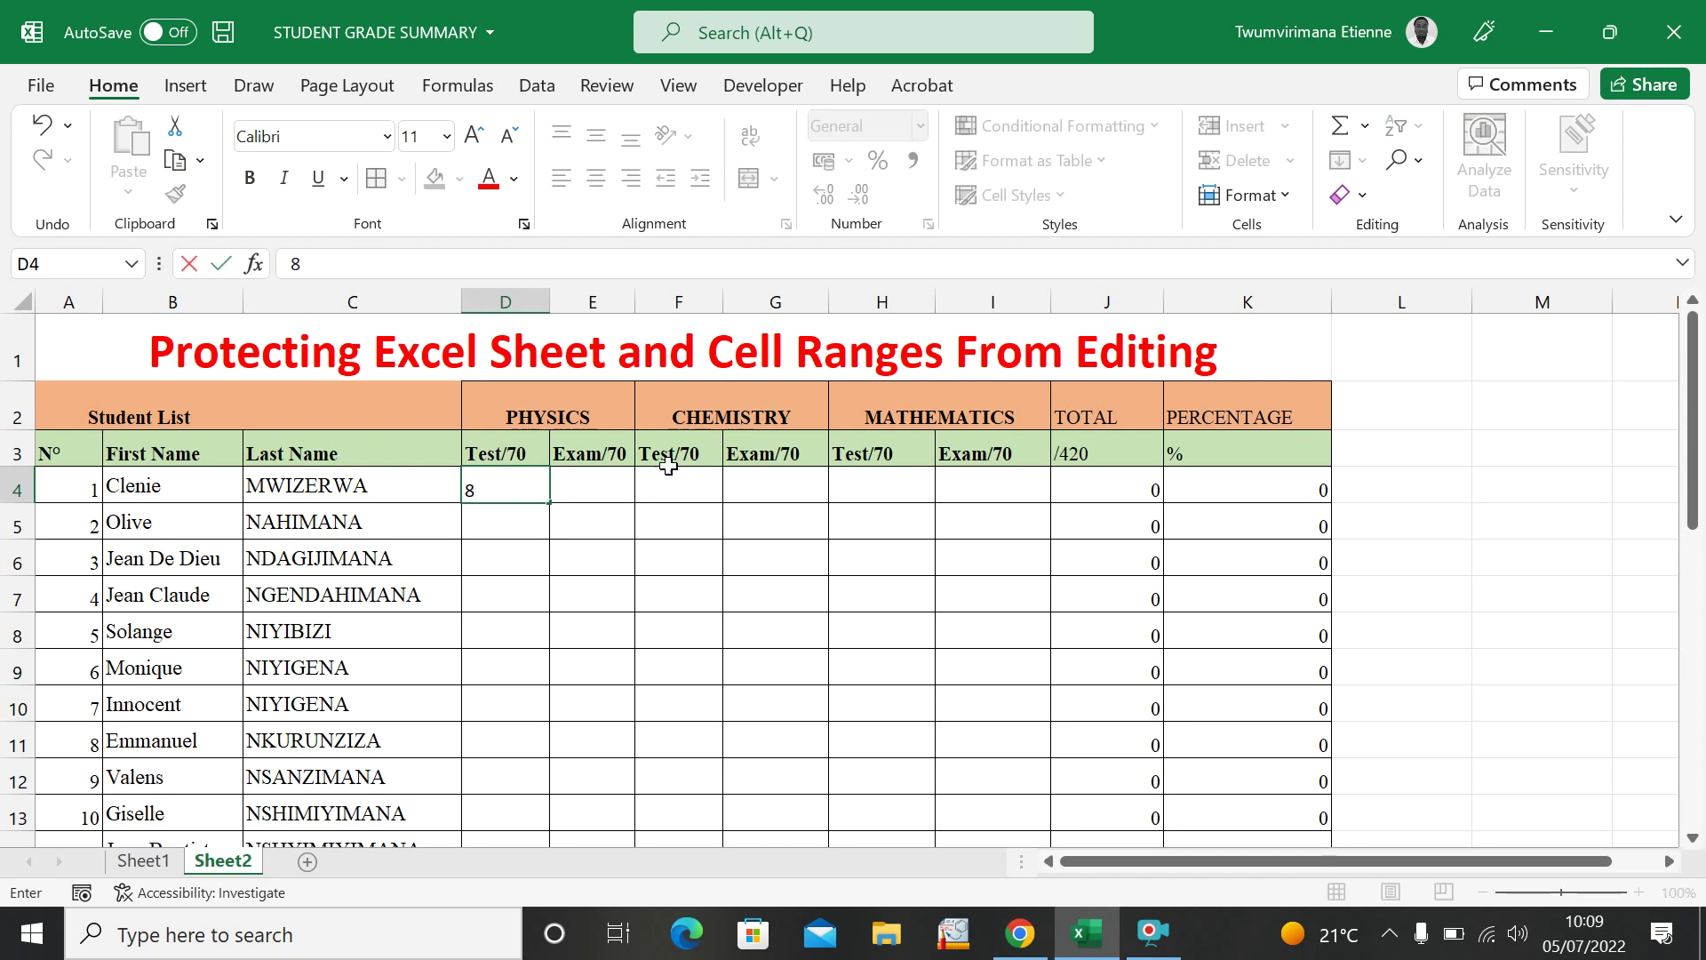
left_click(671, 471)
left_click(668, 487)
type("8")
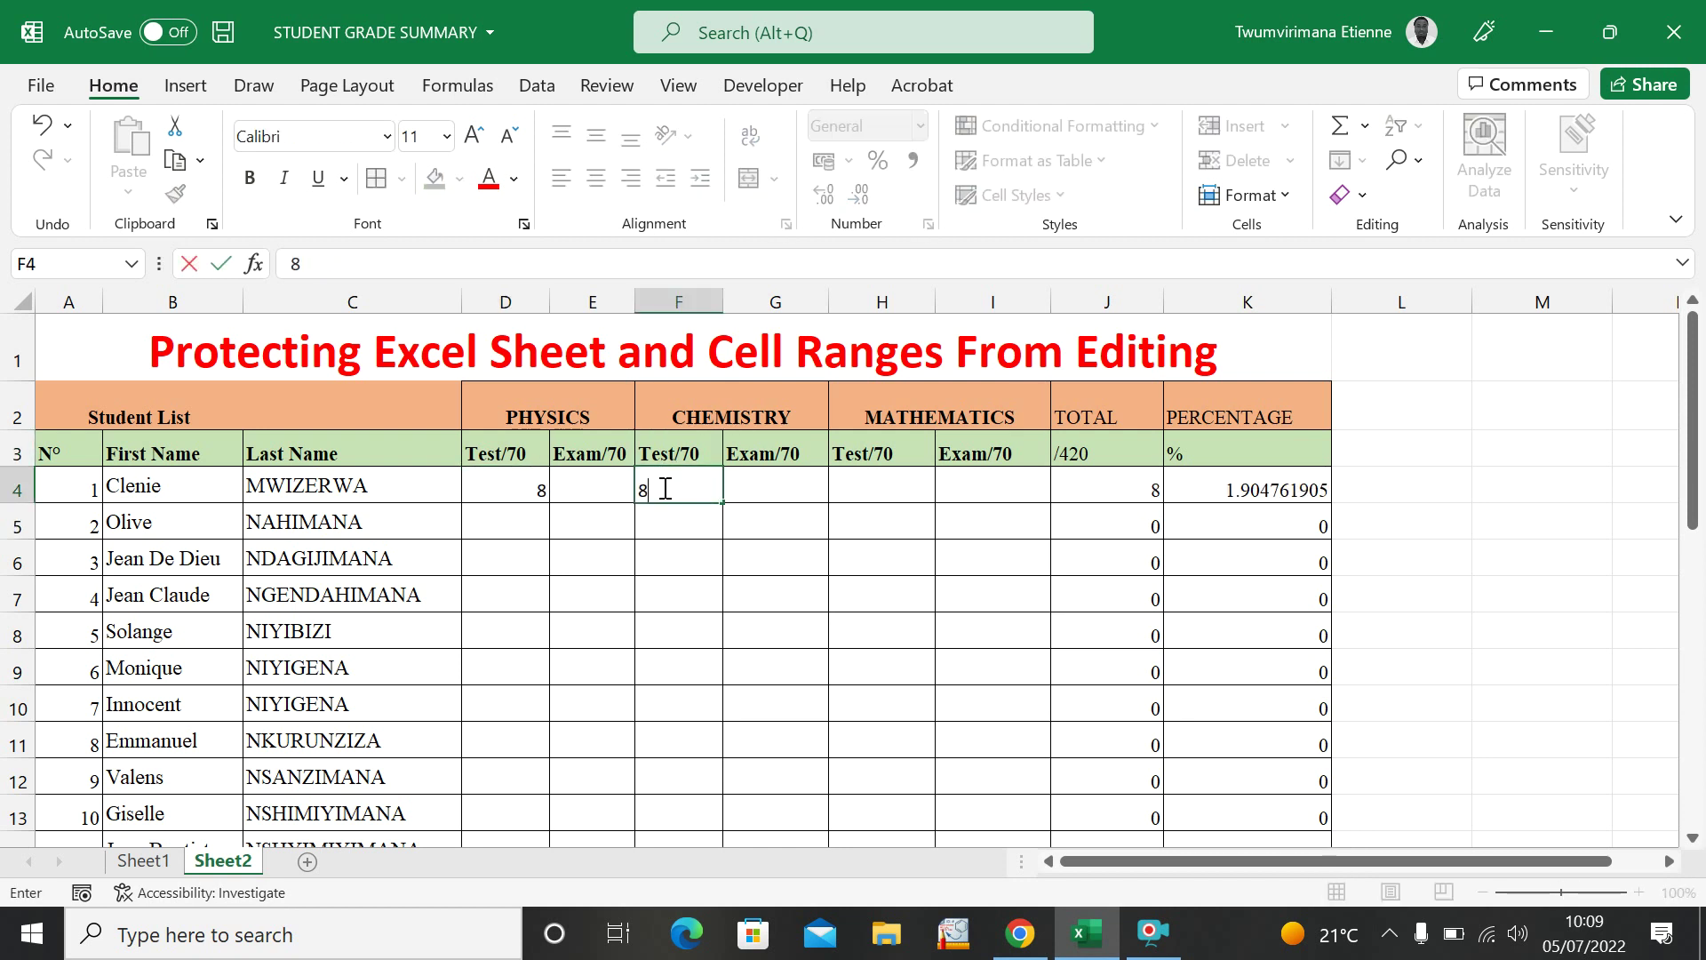
left_click(758, 581)
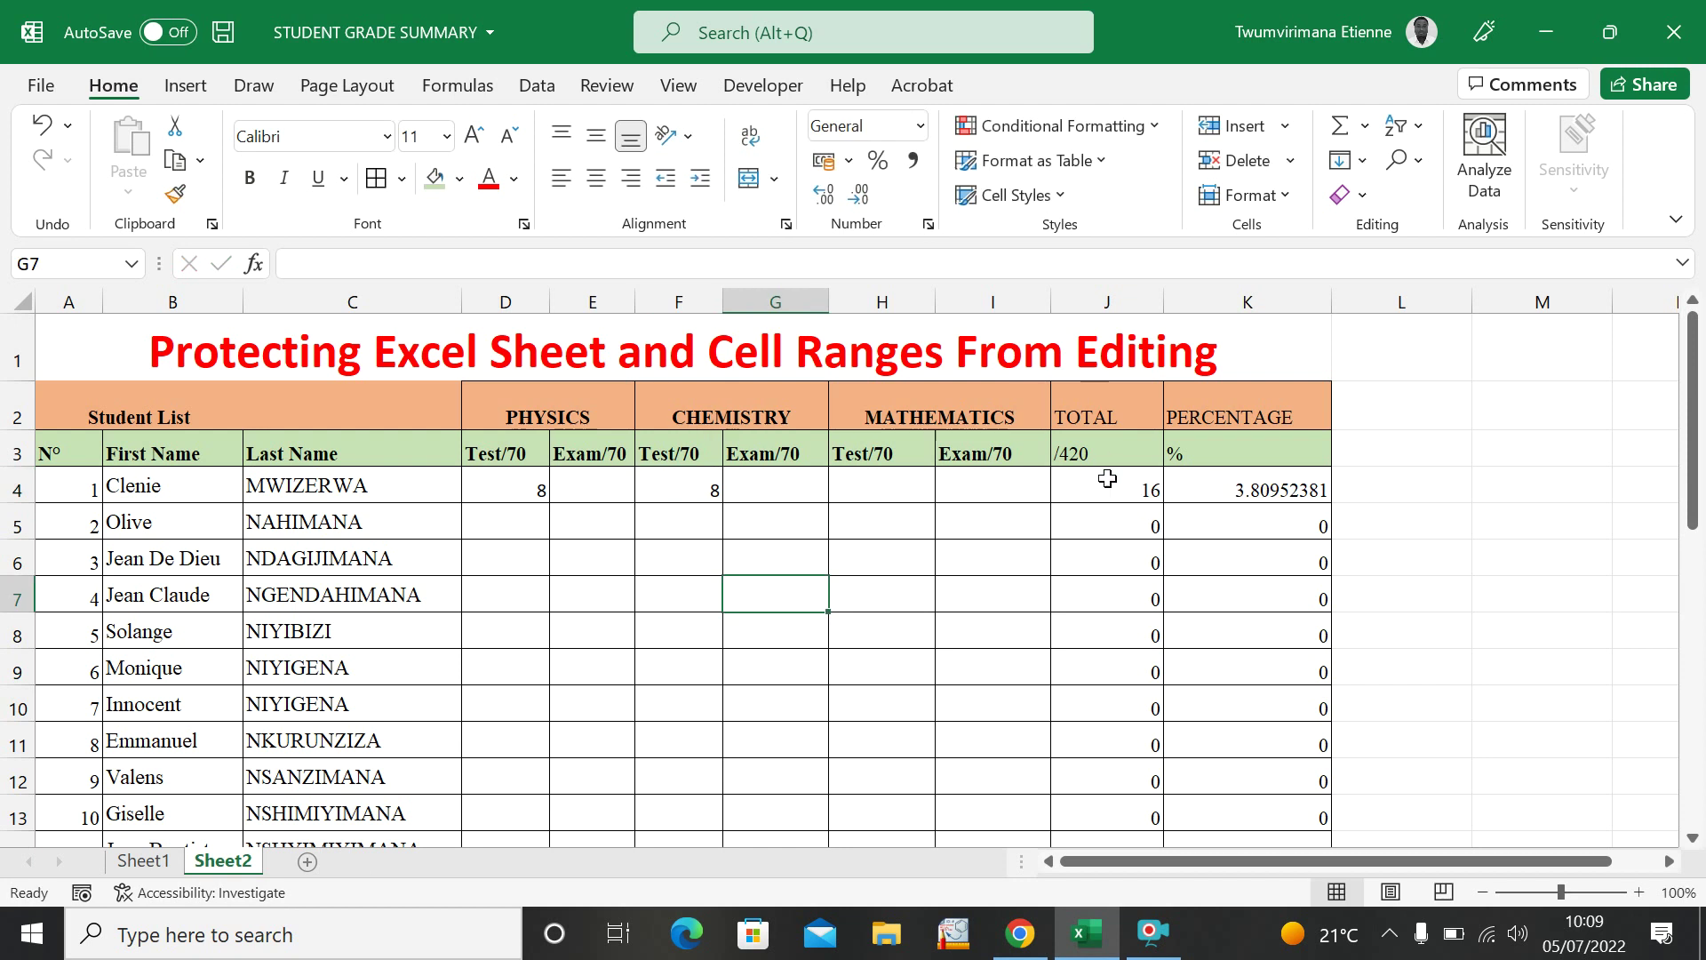
left_click(592, 486)
left_click(536, 484)
key("BackSpace")
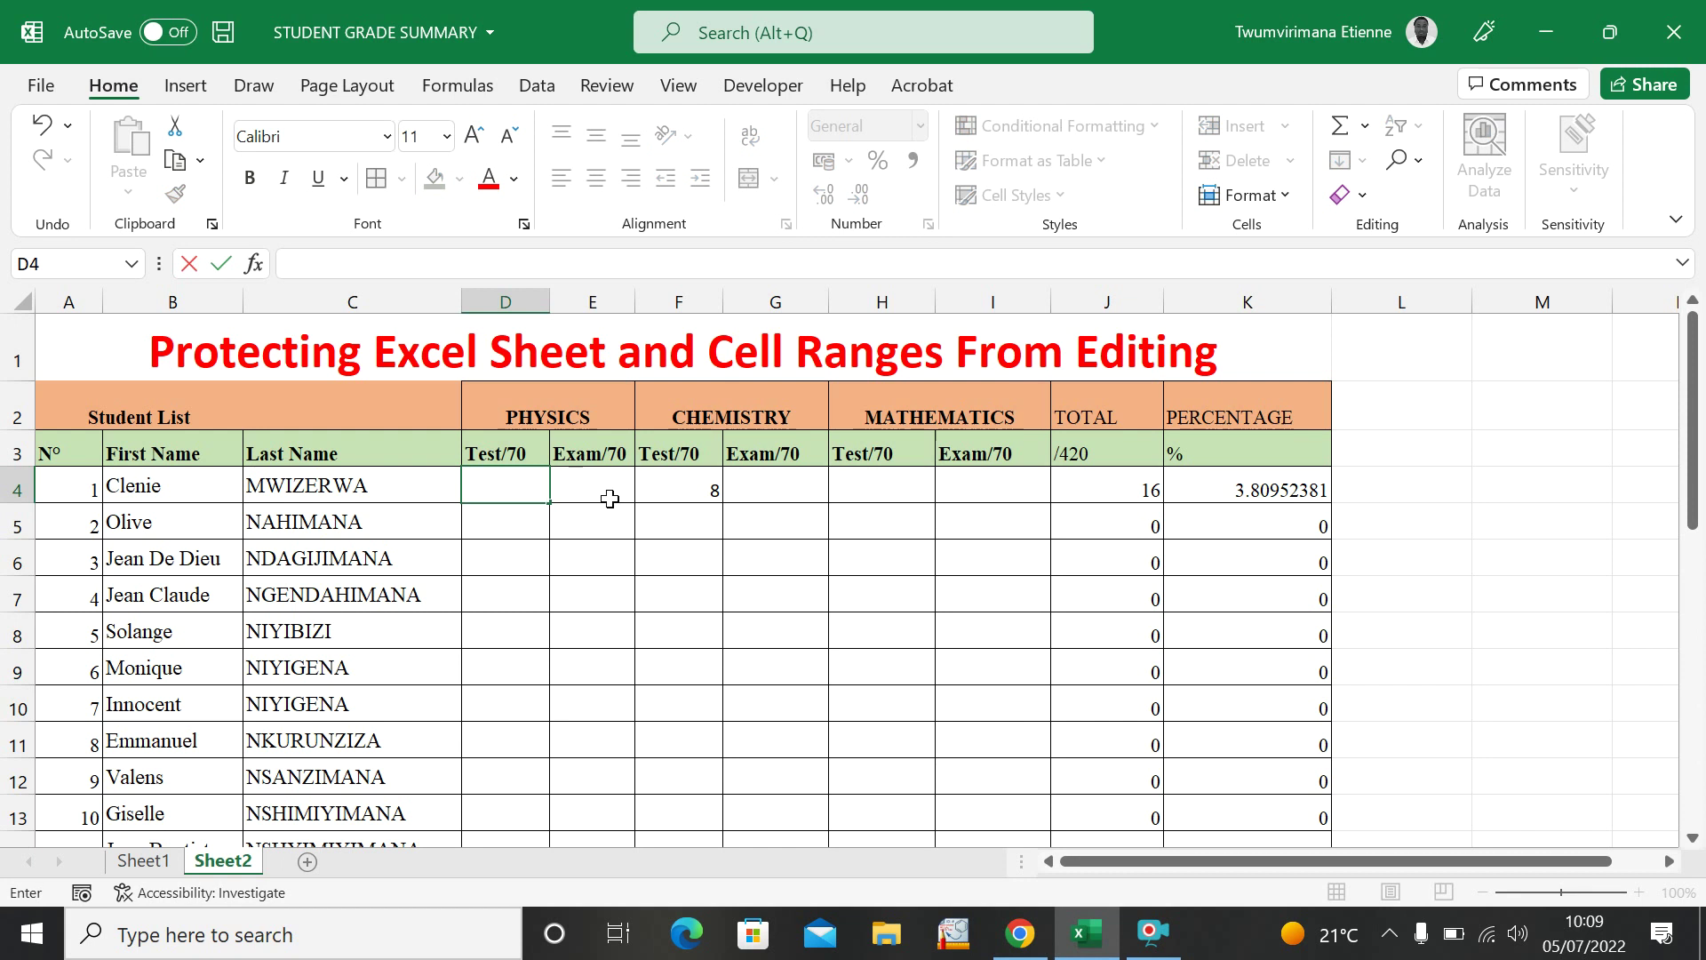
left_click(666, 488)
key("BackSpace")
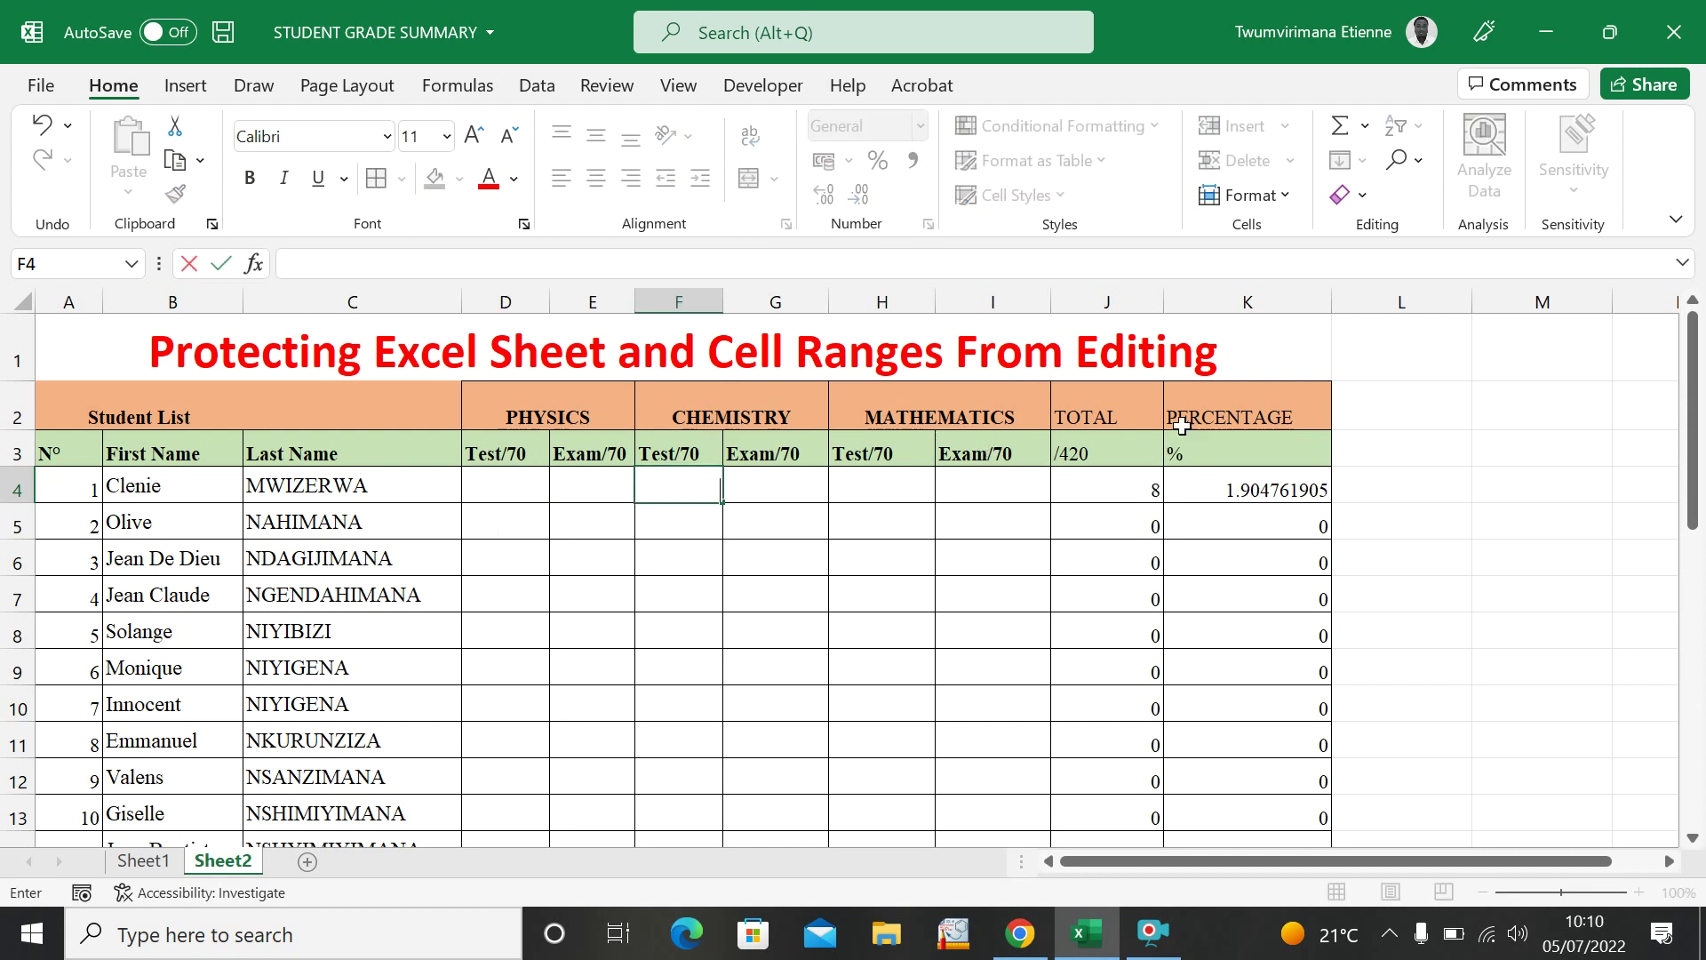
left_click(849, 618)
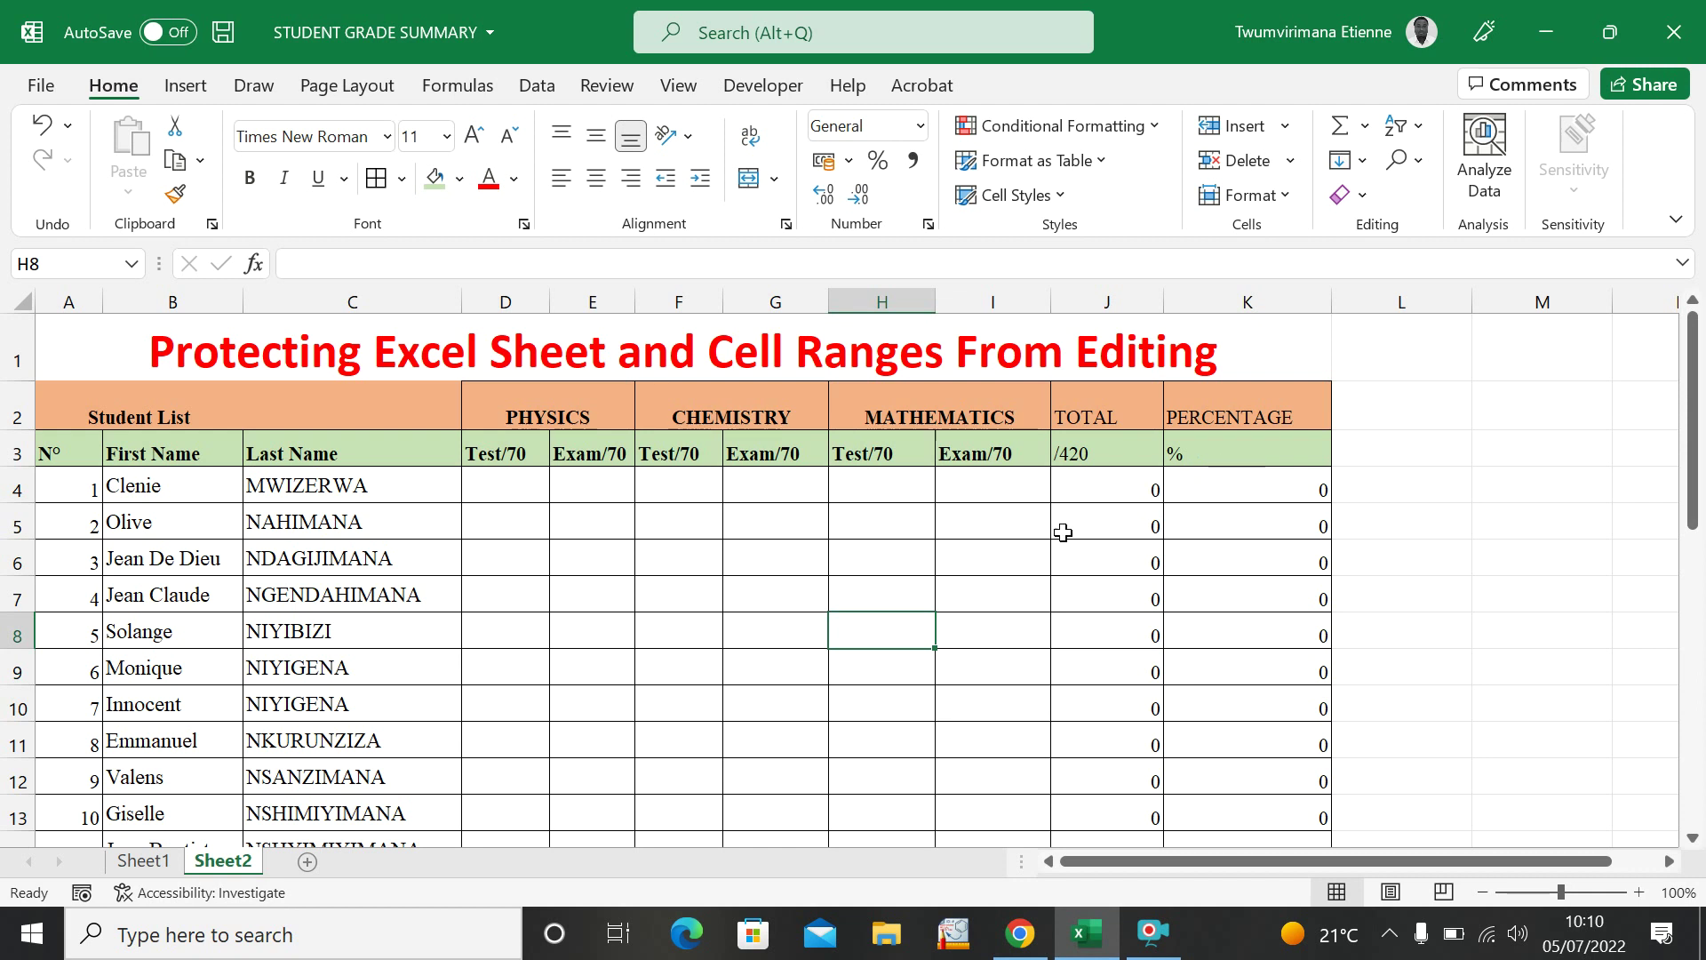
left_click(972, 593)
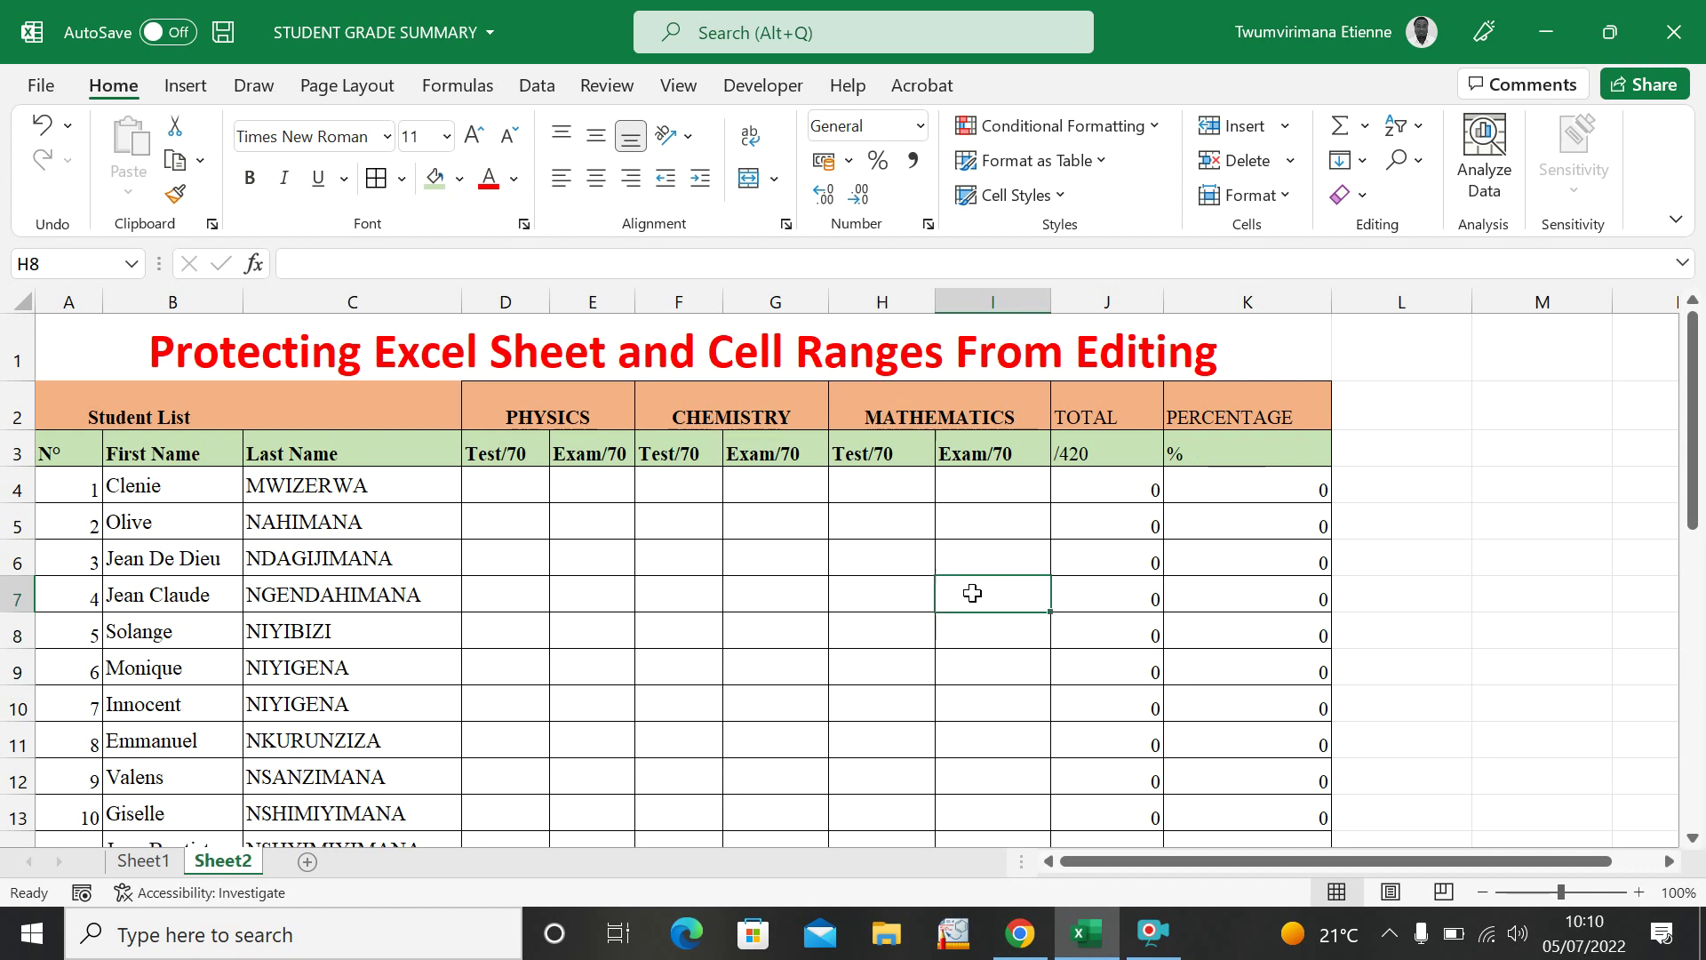
left_click(511, 479)
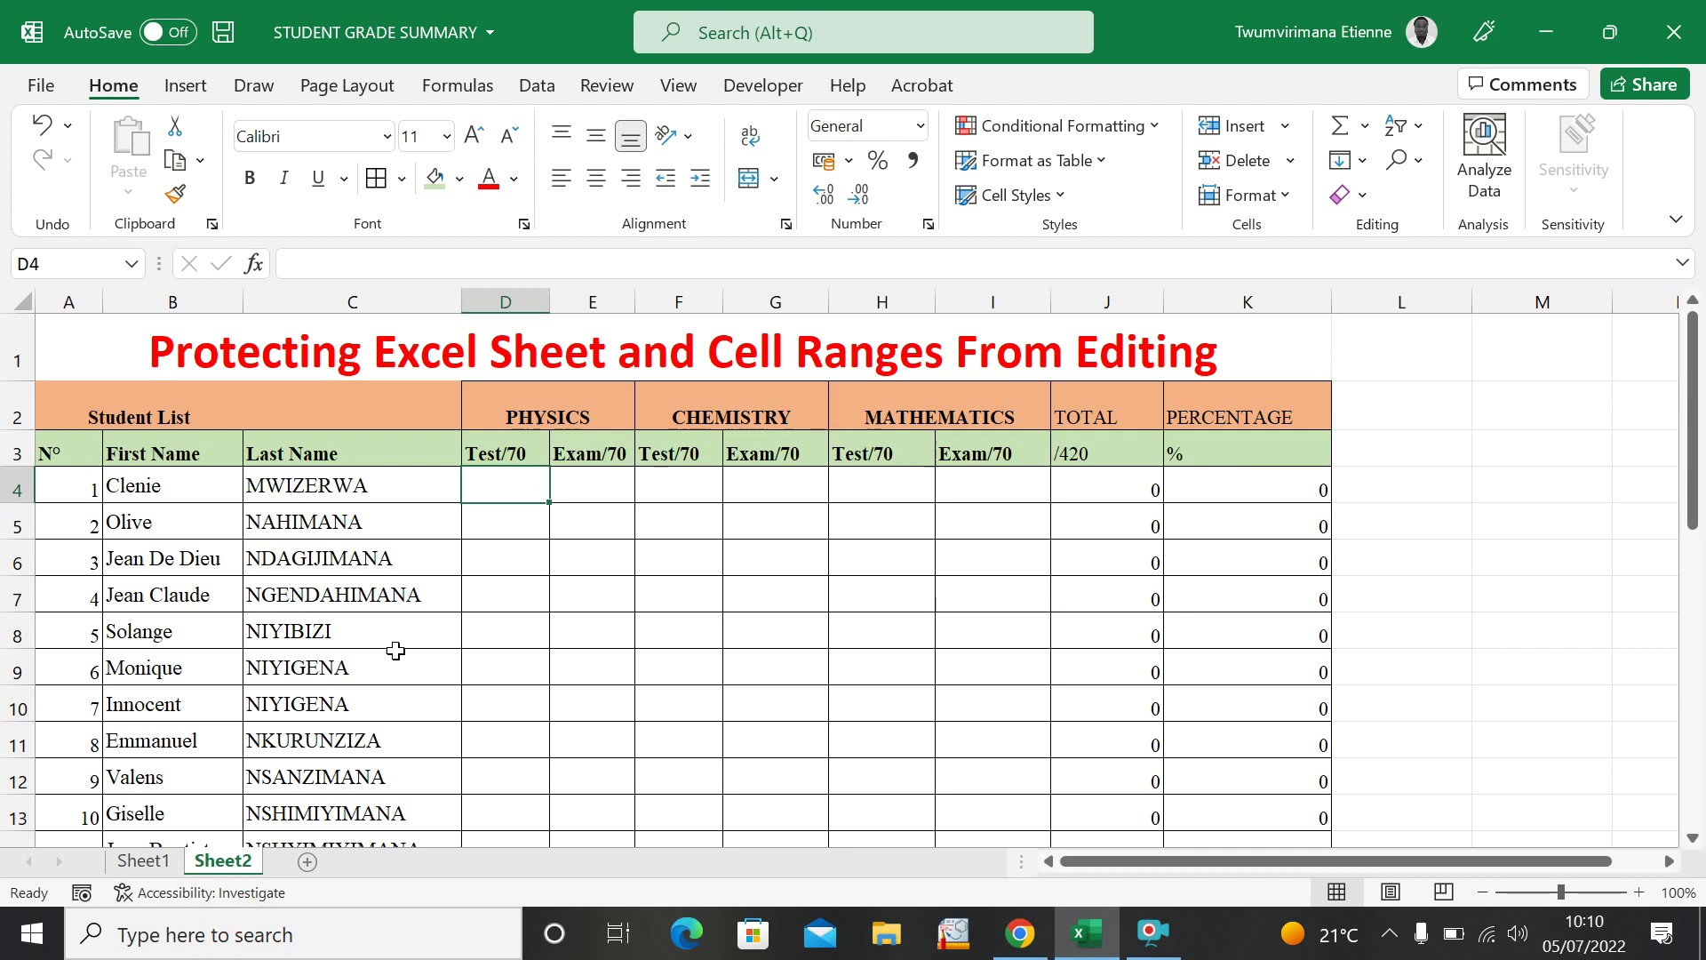
Copy the Physics test and exam marks from Sheet1 and paste them at D4 on Sheet2.
left_click(145, 862)
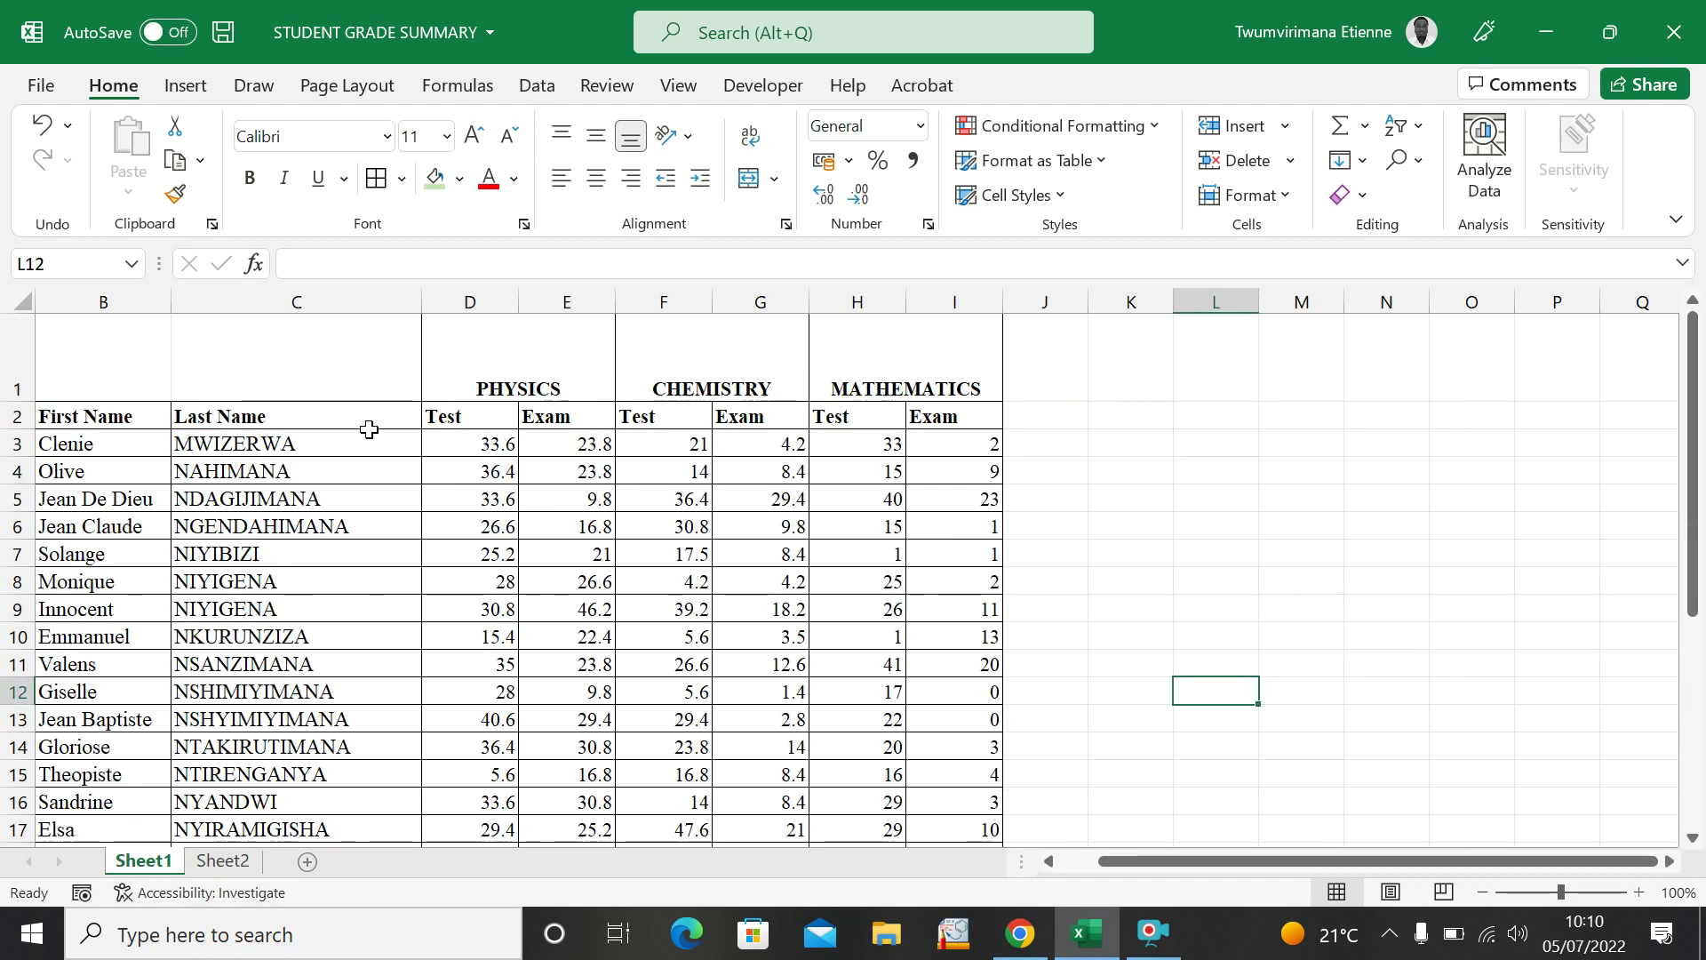
left_click_drag(476, 441, 554, 677)
key("ctrl+c")
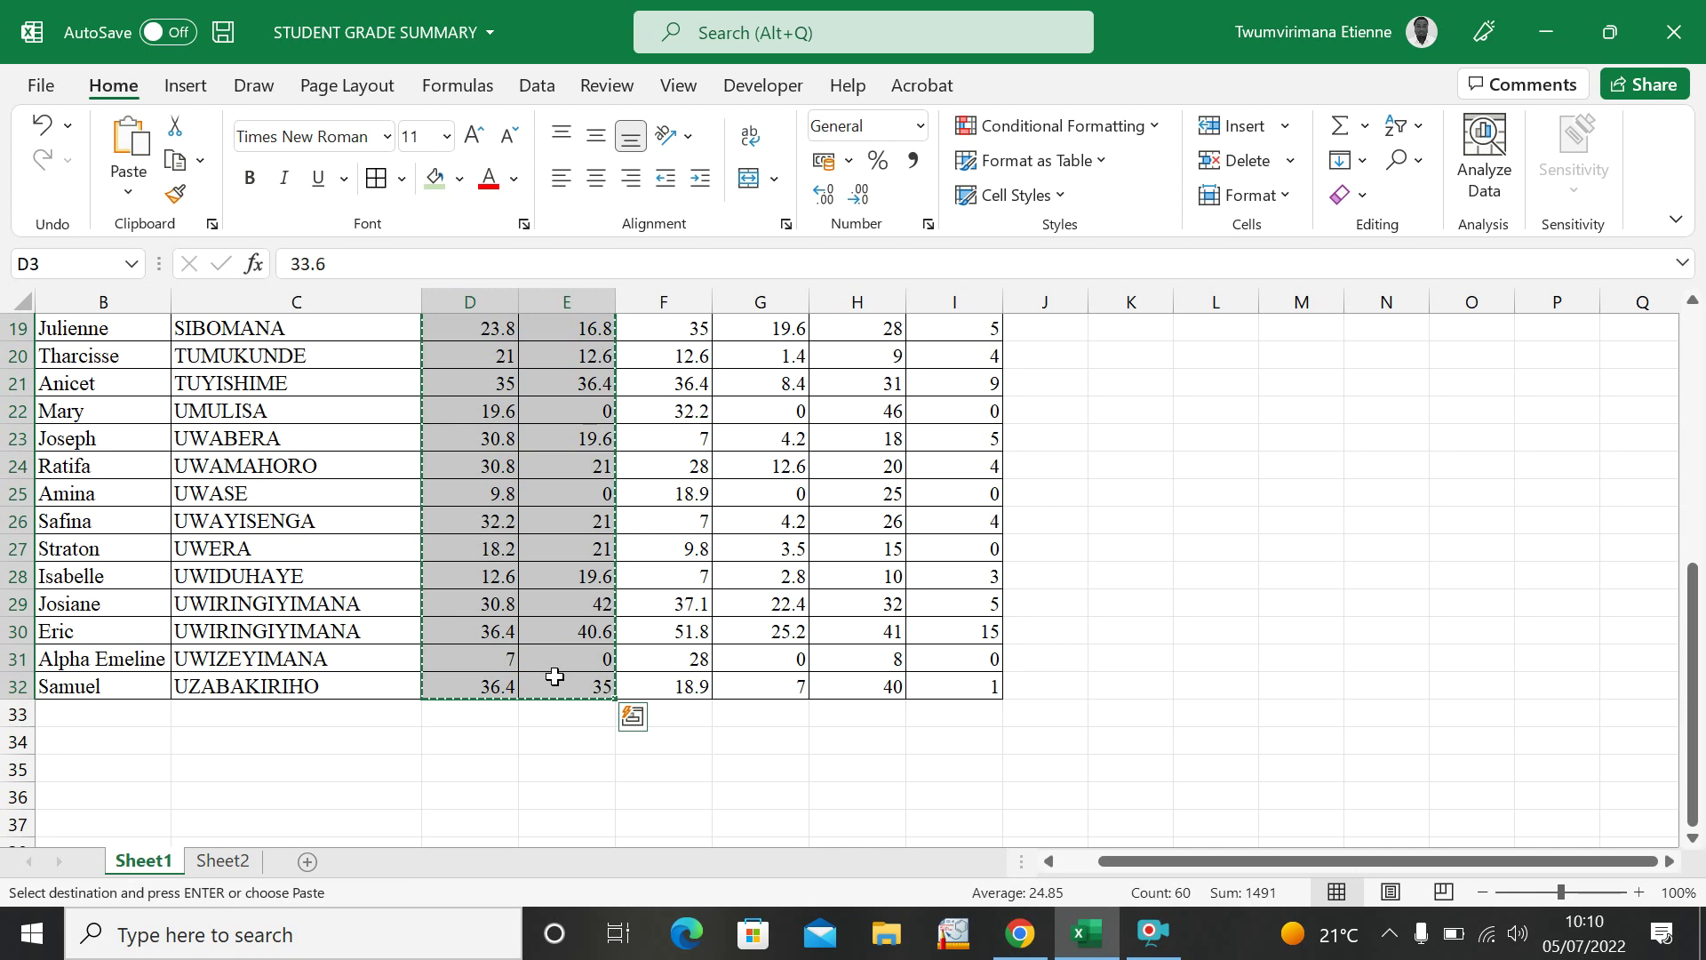
left_click(223, 862)
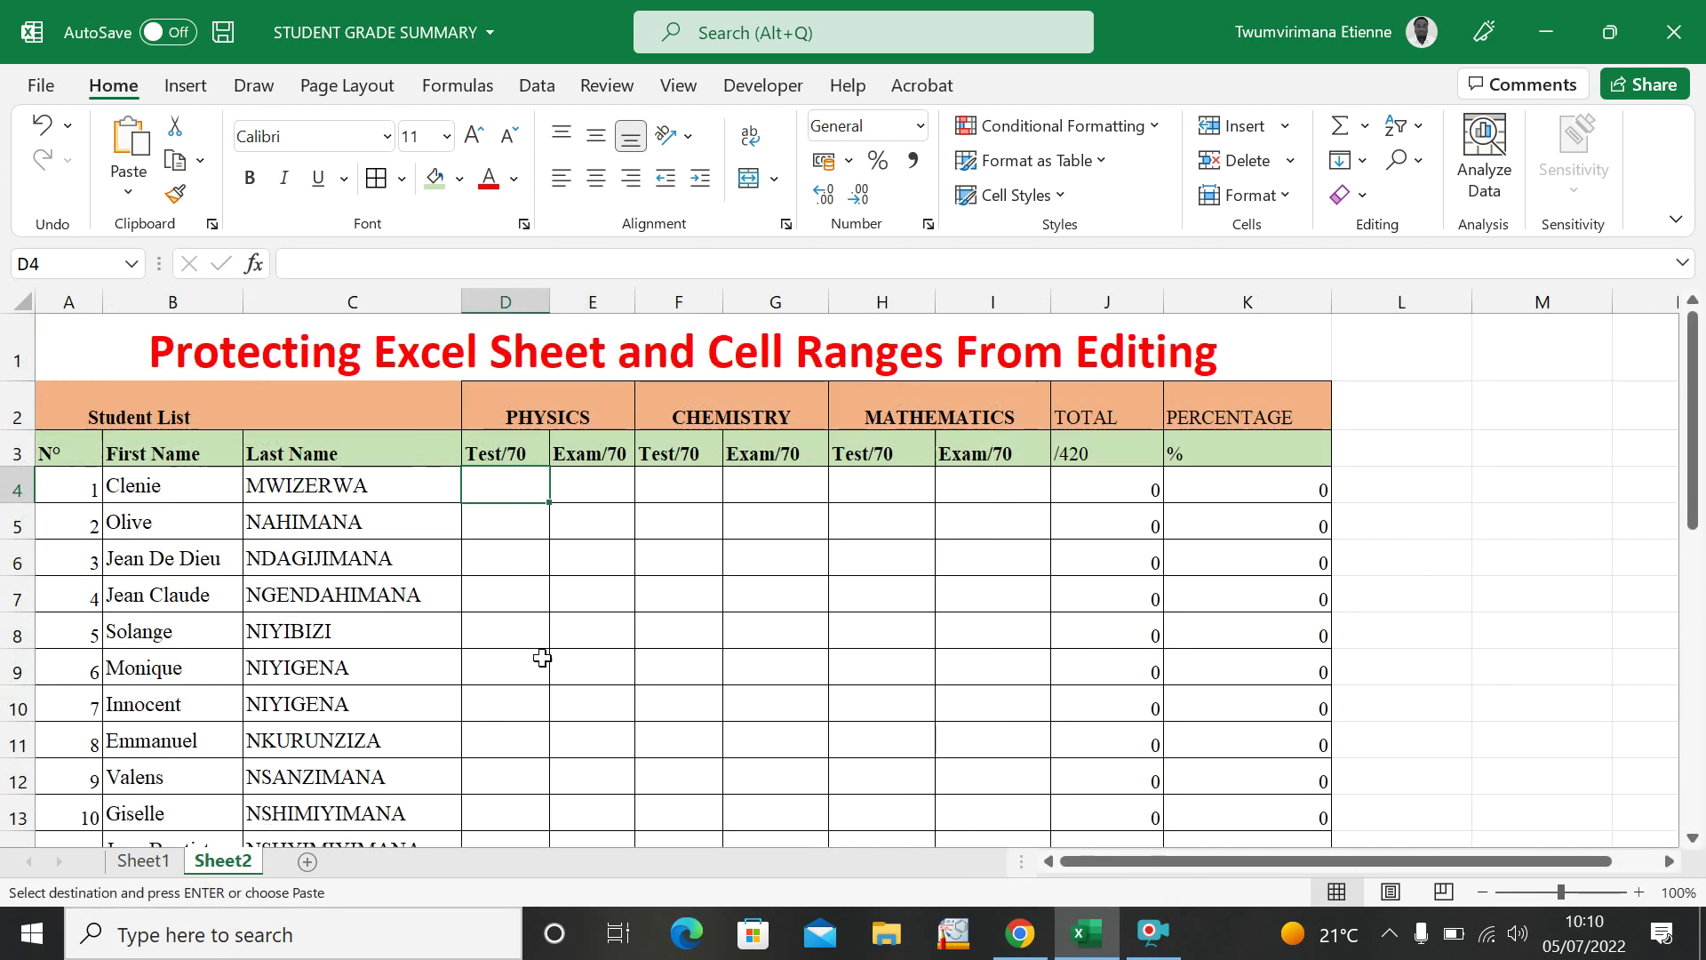
key("ctrl+v")
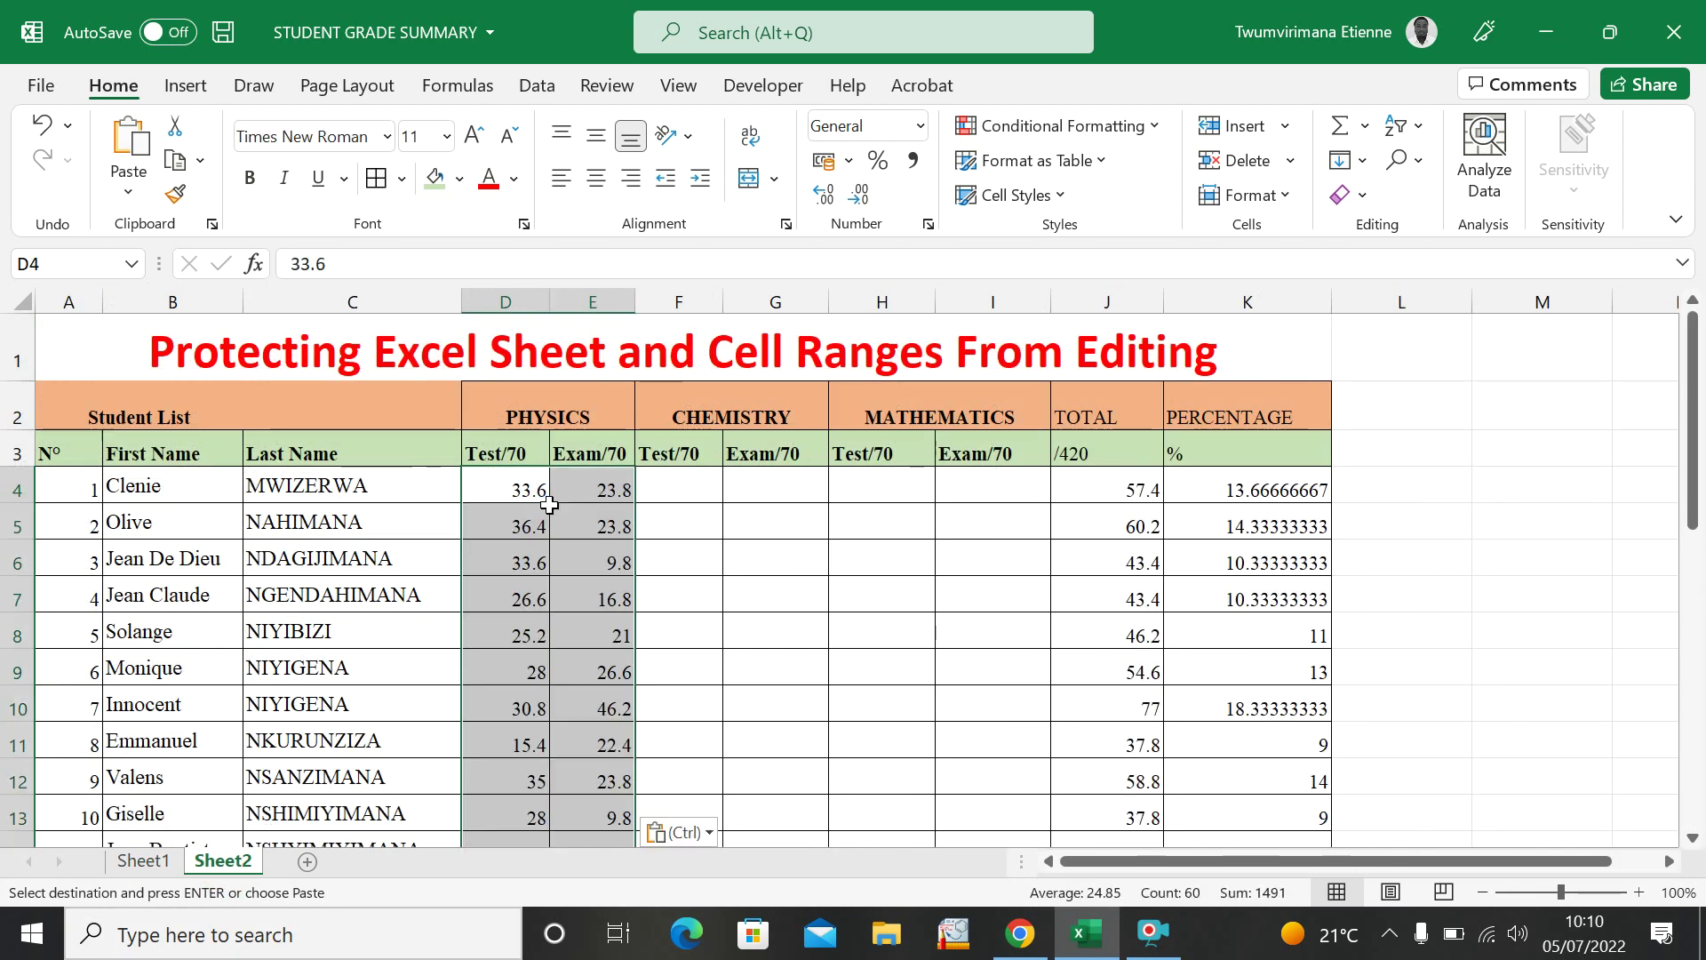
Copy the Chemistry marks F3:G32 from Sheet1 into F4 on Sheet2.
left_click(138, 861)
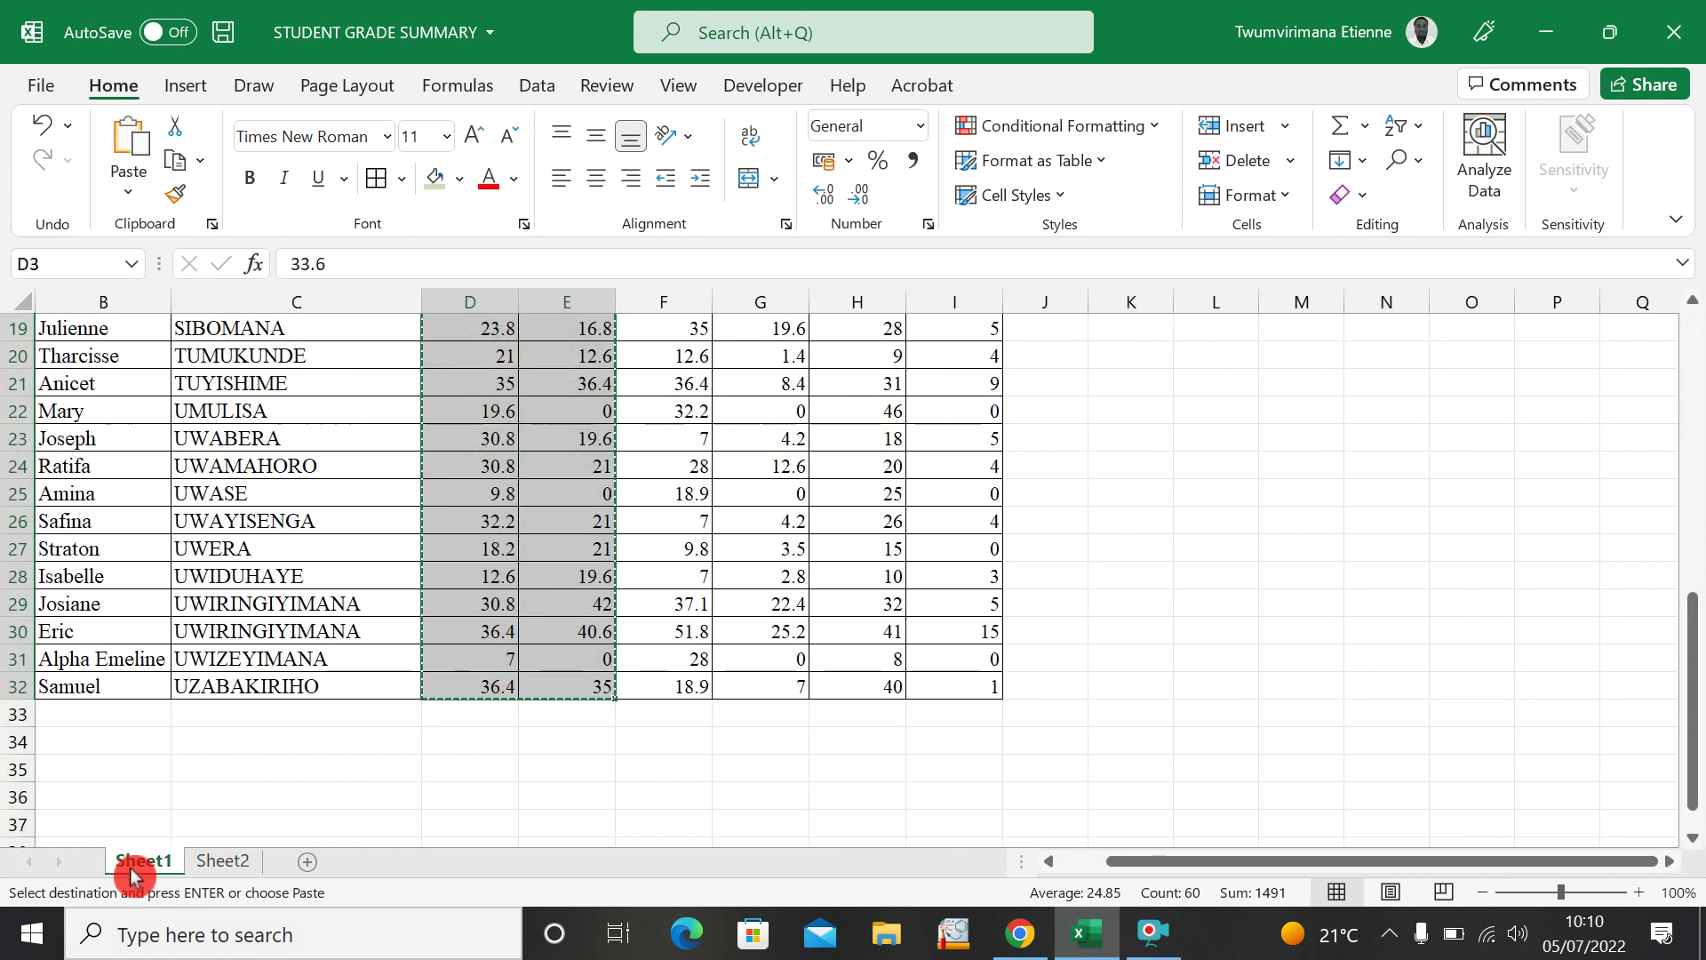
scroll(665, 534, "up", 1)
scroll(665, 534, "up", 6)
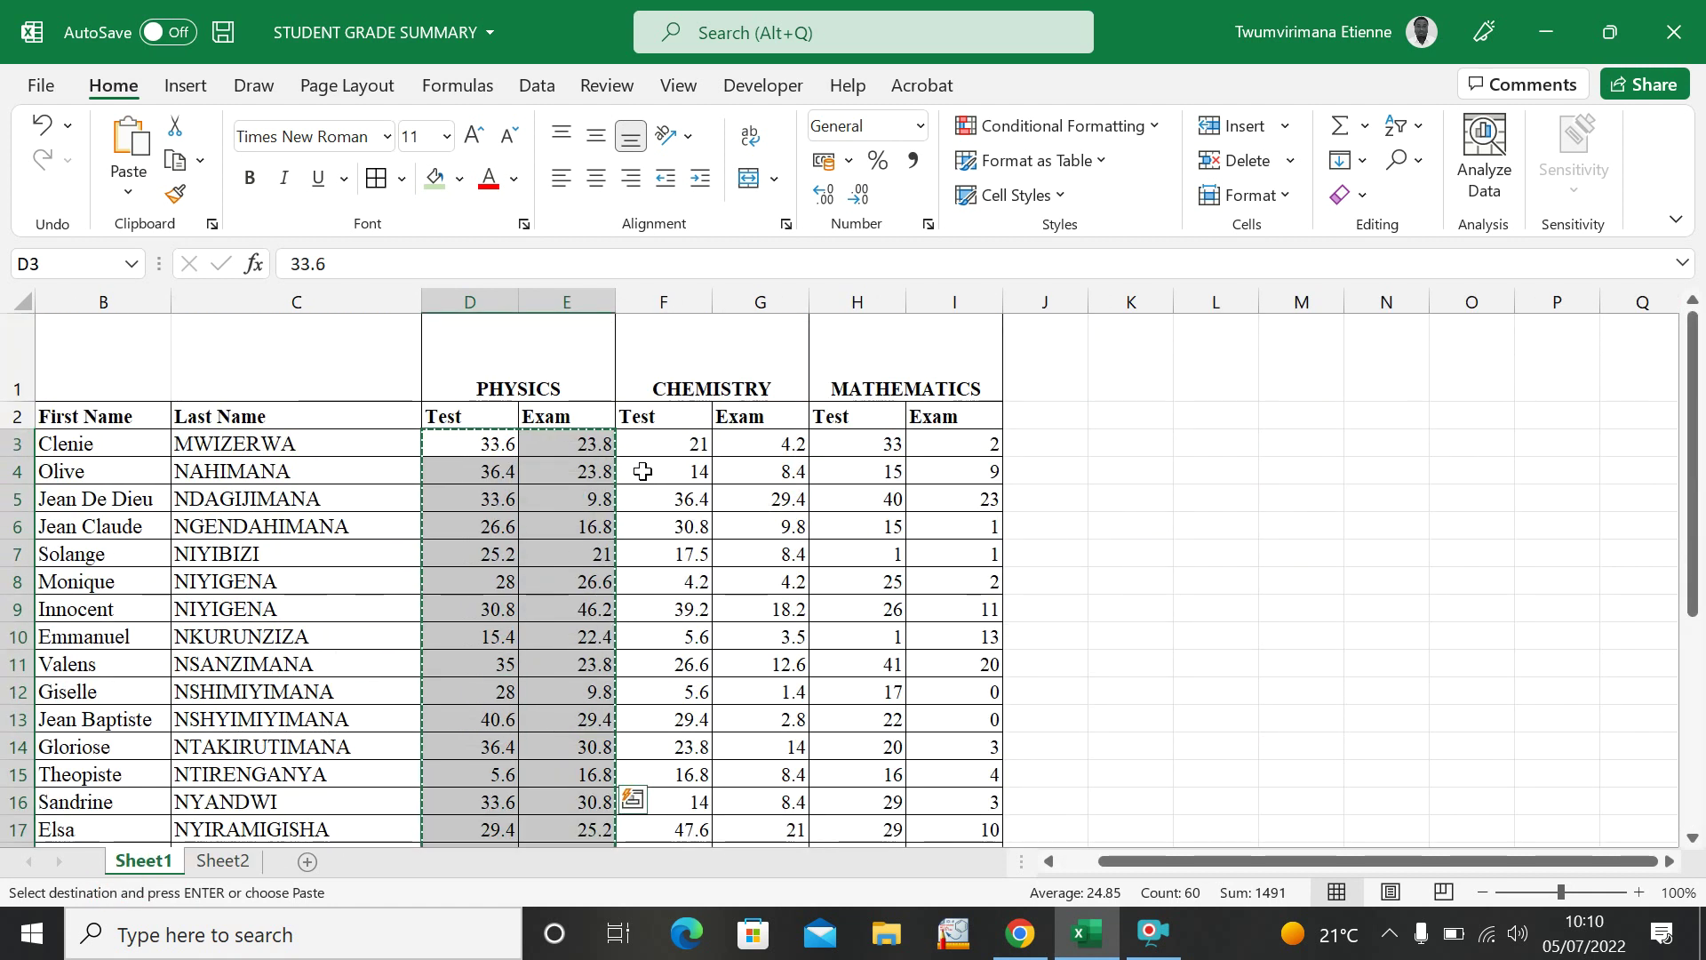
left_click(652, 453)
left_click_drag(652, 452, 736, 797)
key("ctrl+c")
left_click(222, 861)
left_click(682, 478)
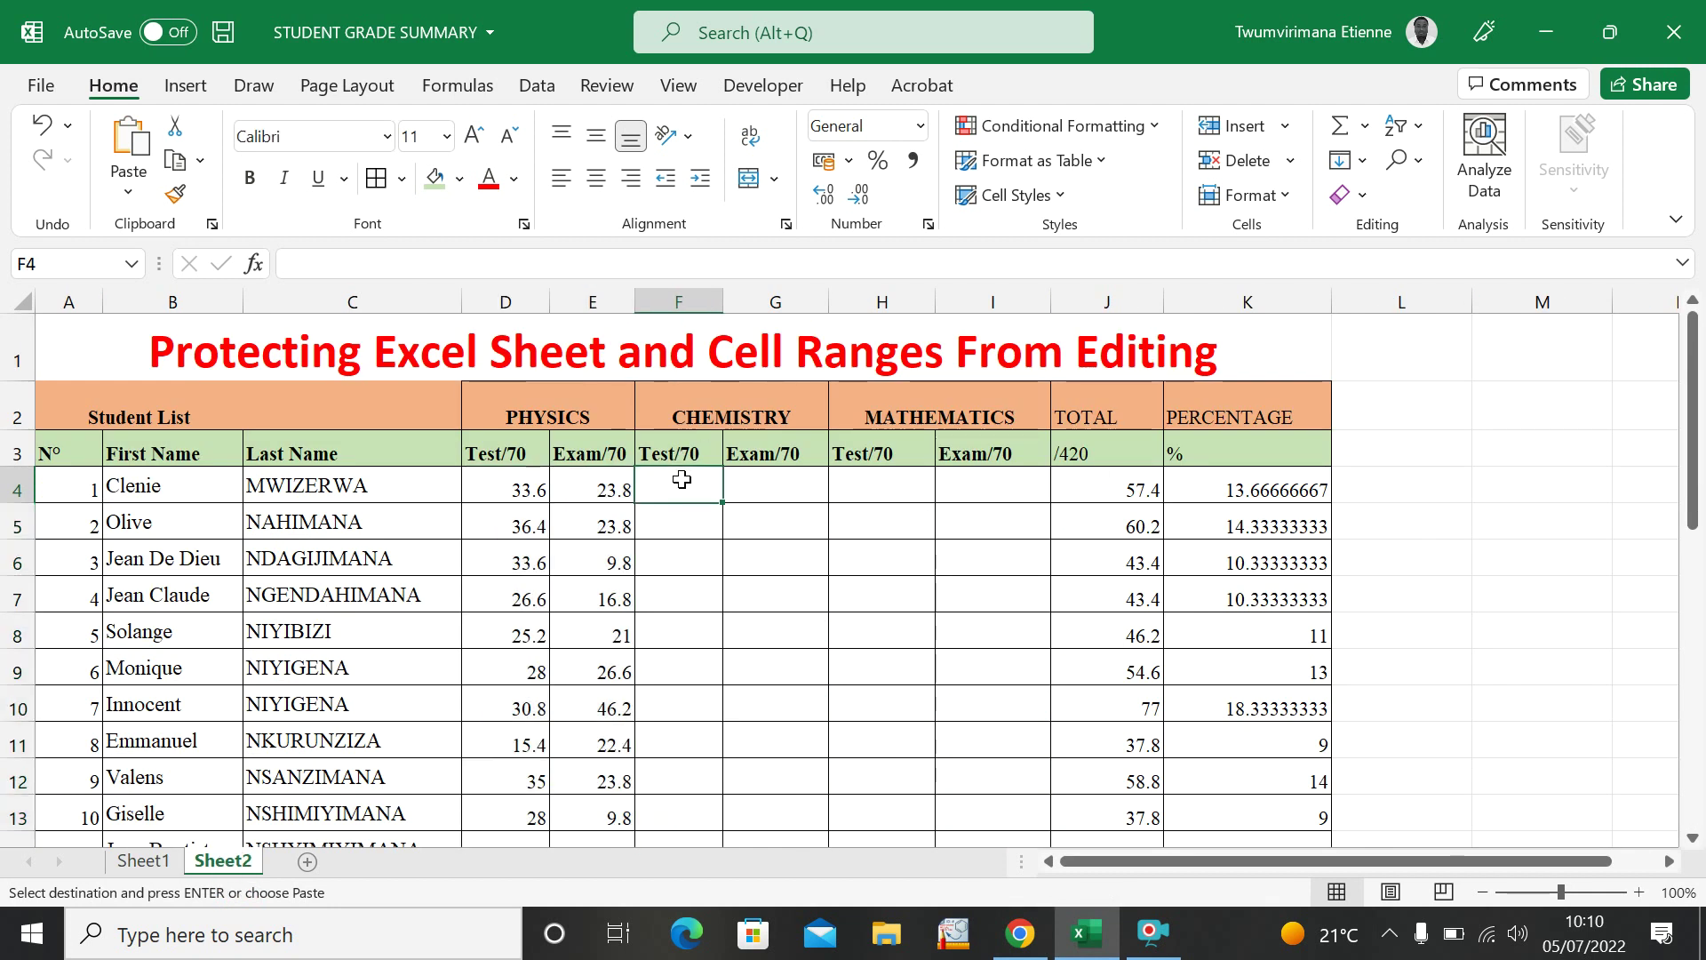
key("ctrl+v")
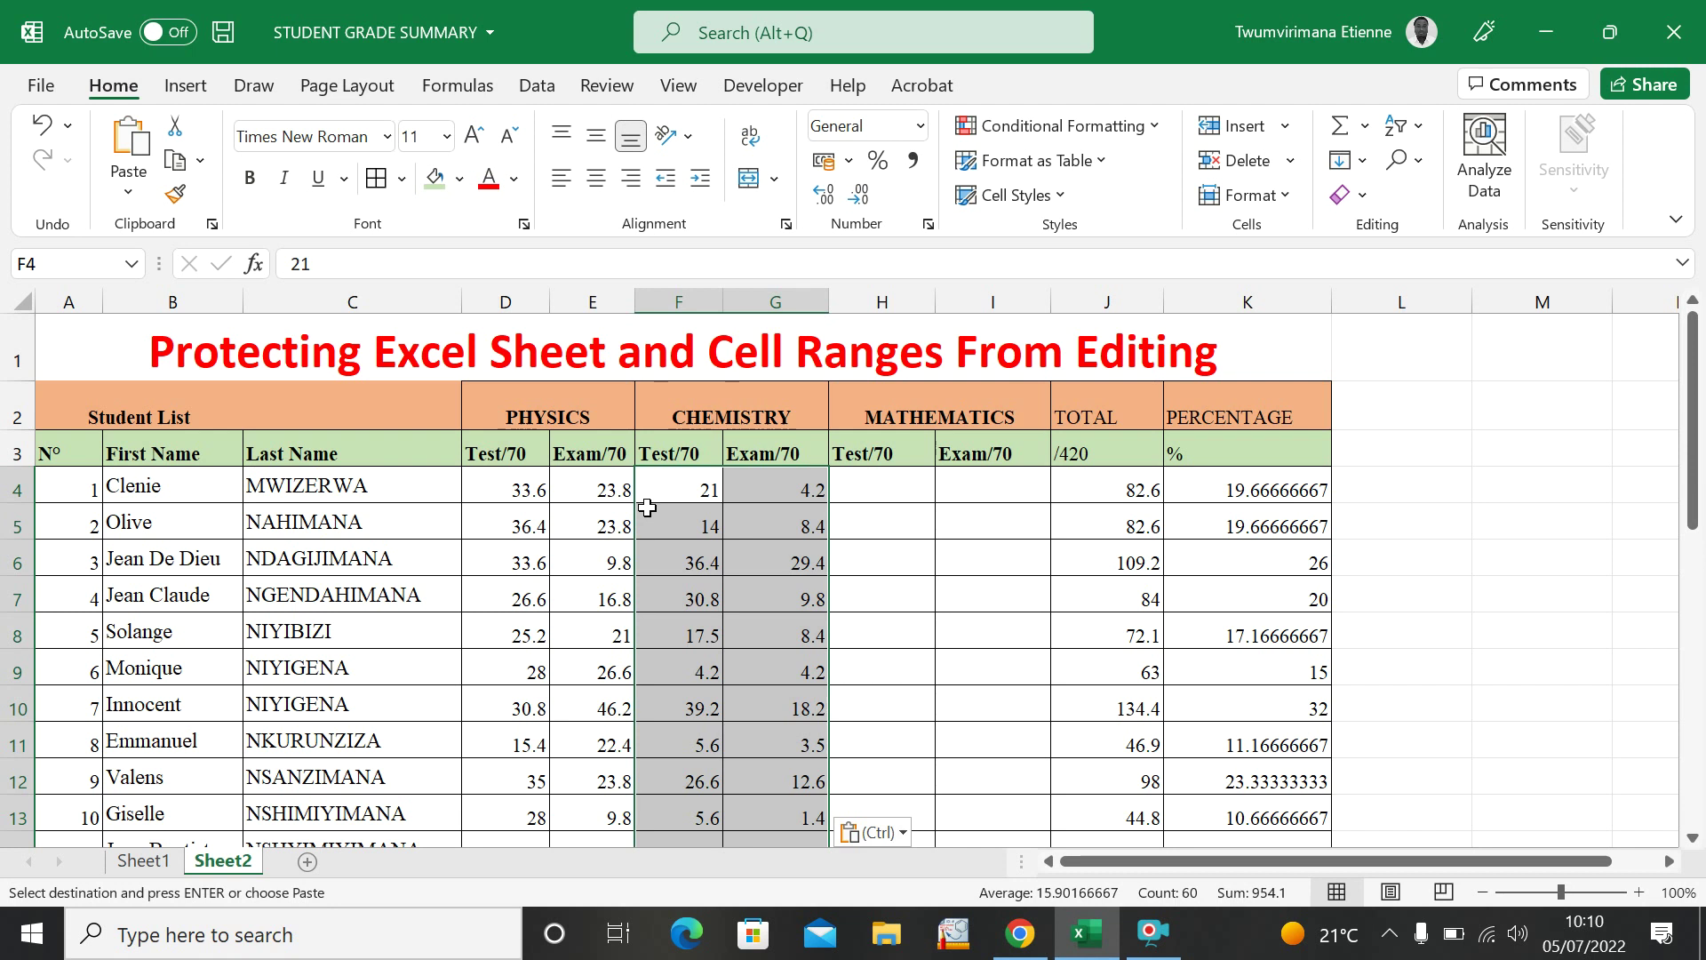
Copy the Mathematics marks H3:I32 from Sheet1 into H4 on Sheet2.
left_click(147, 860)
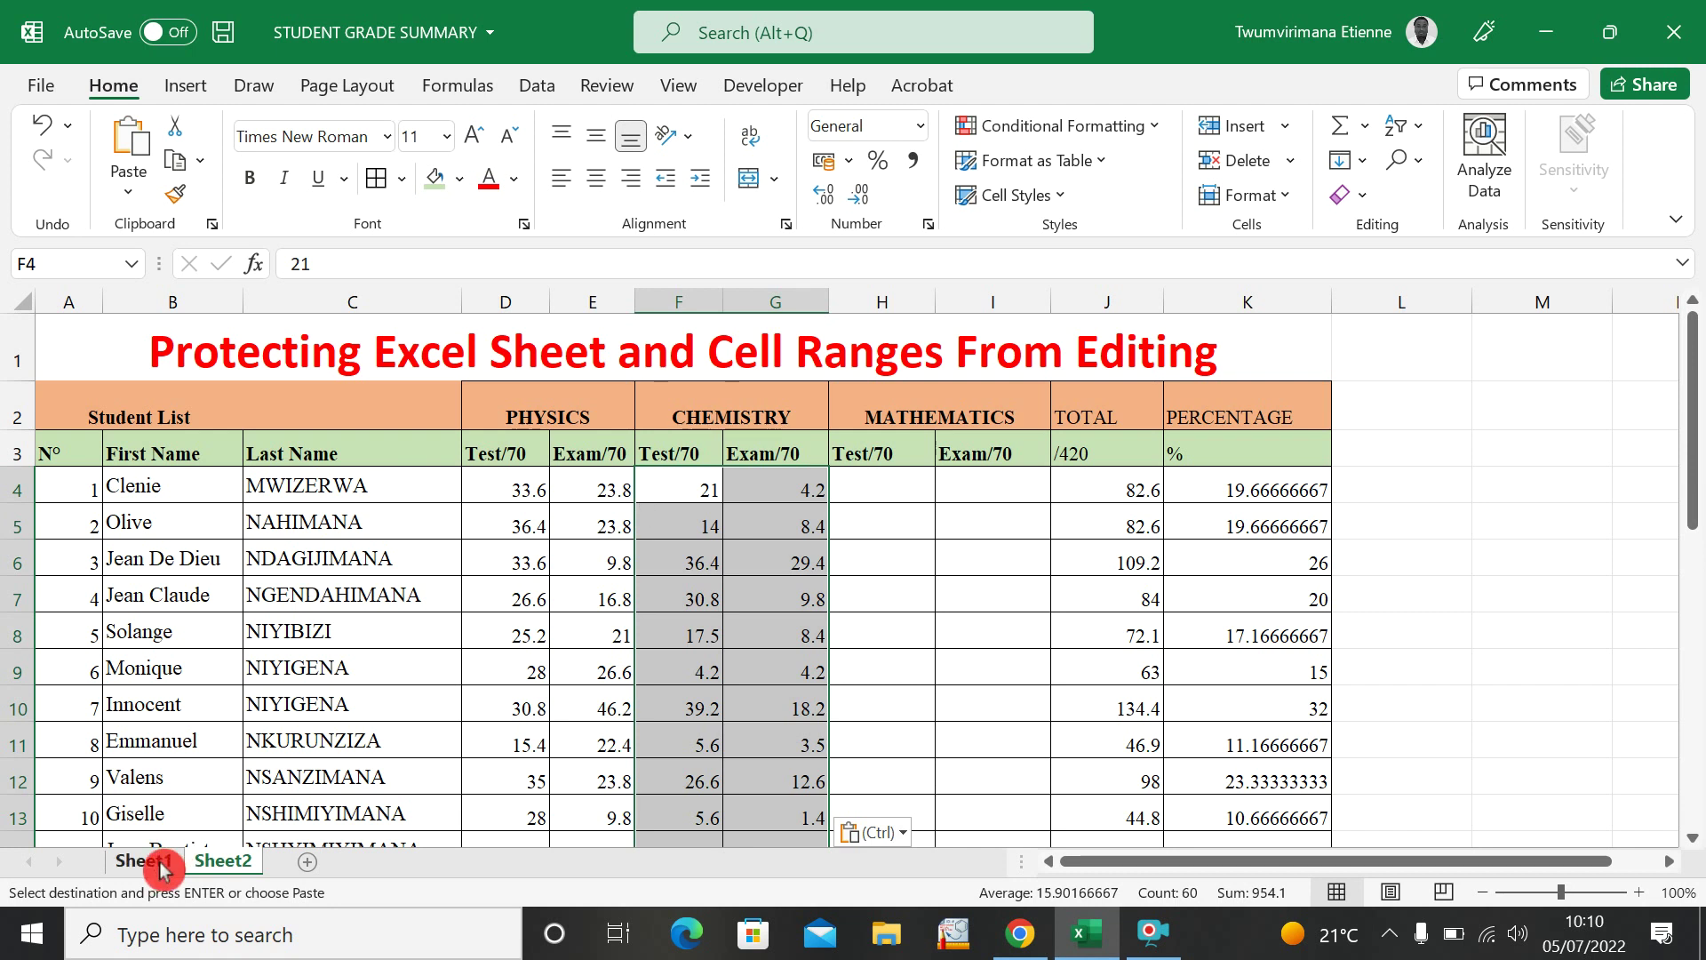
scroll(1000, 421, "up", 4)
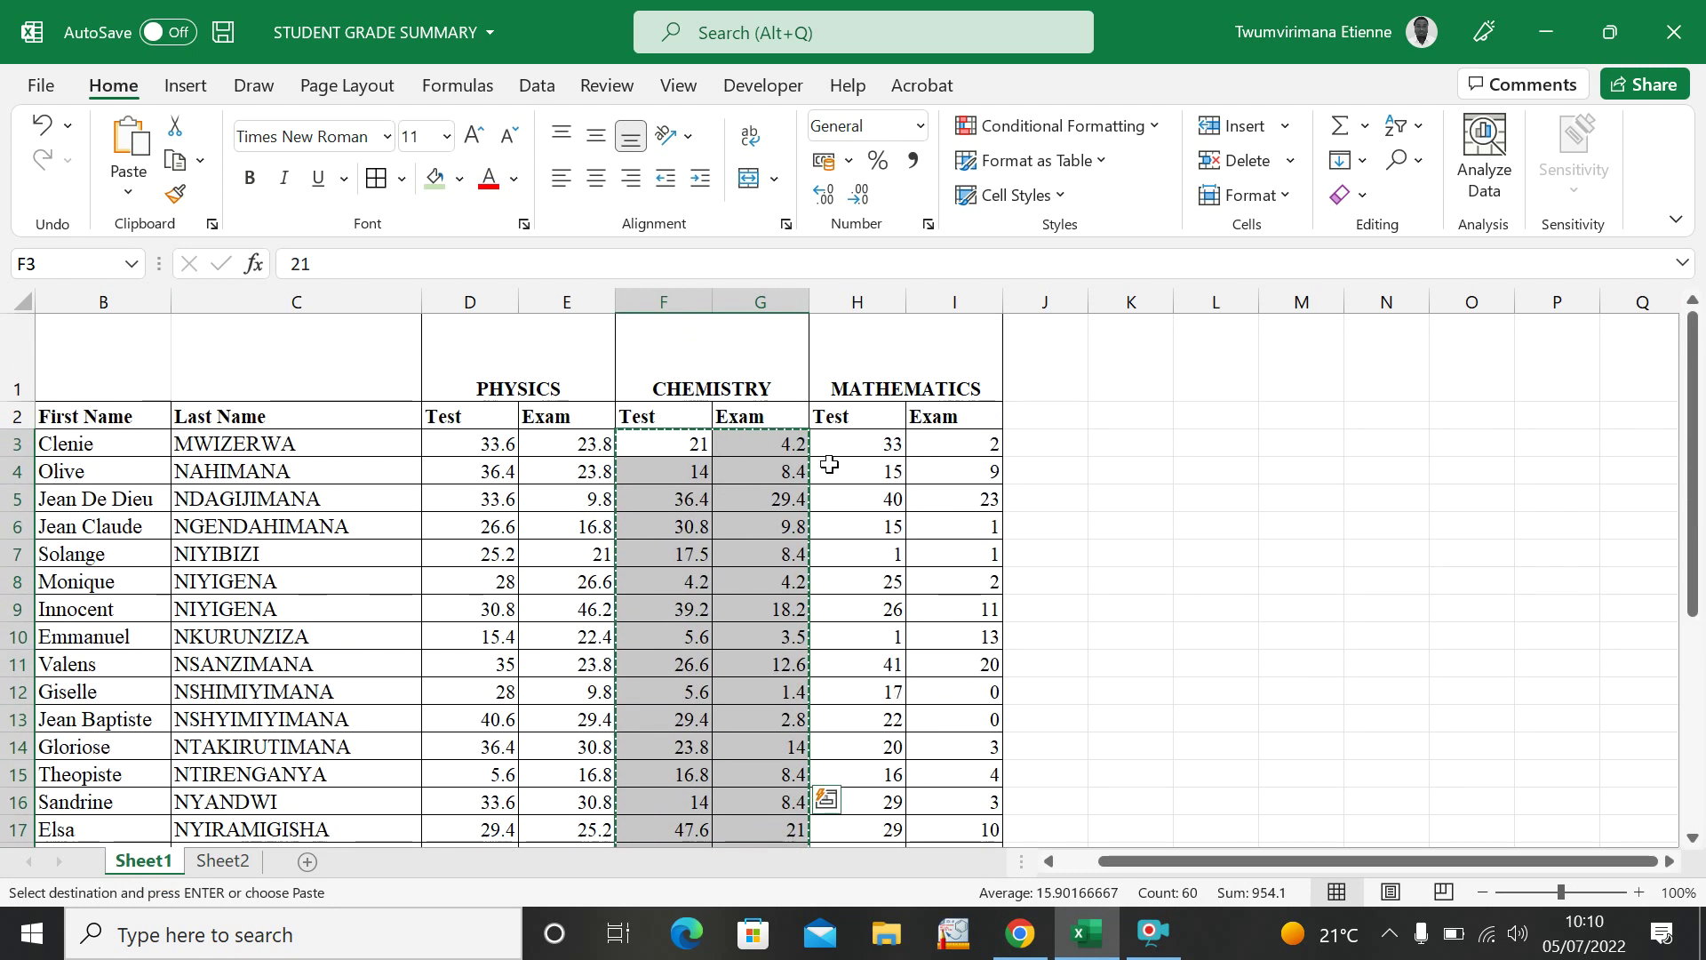
left_click_drag(839, 445, 932, 802)
key("ctrl+c")
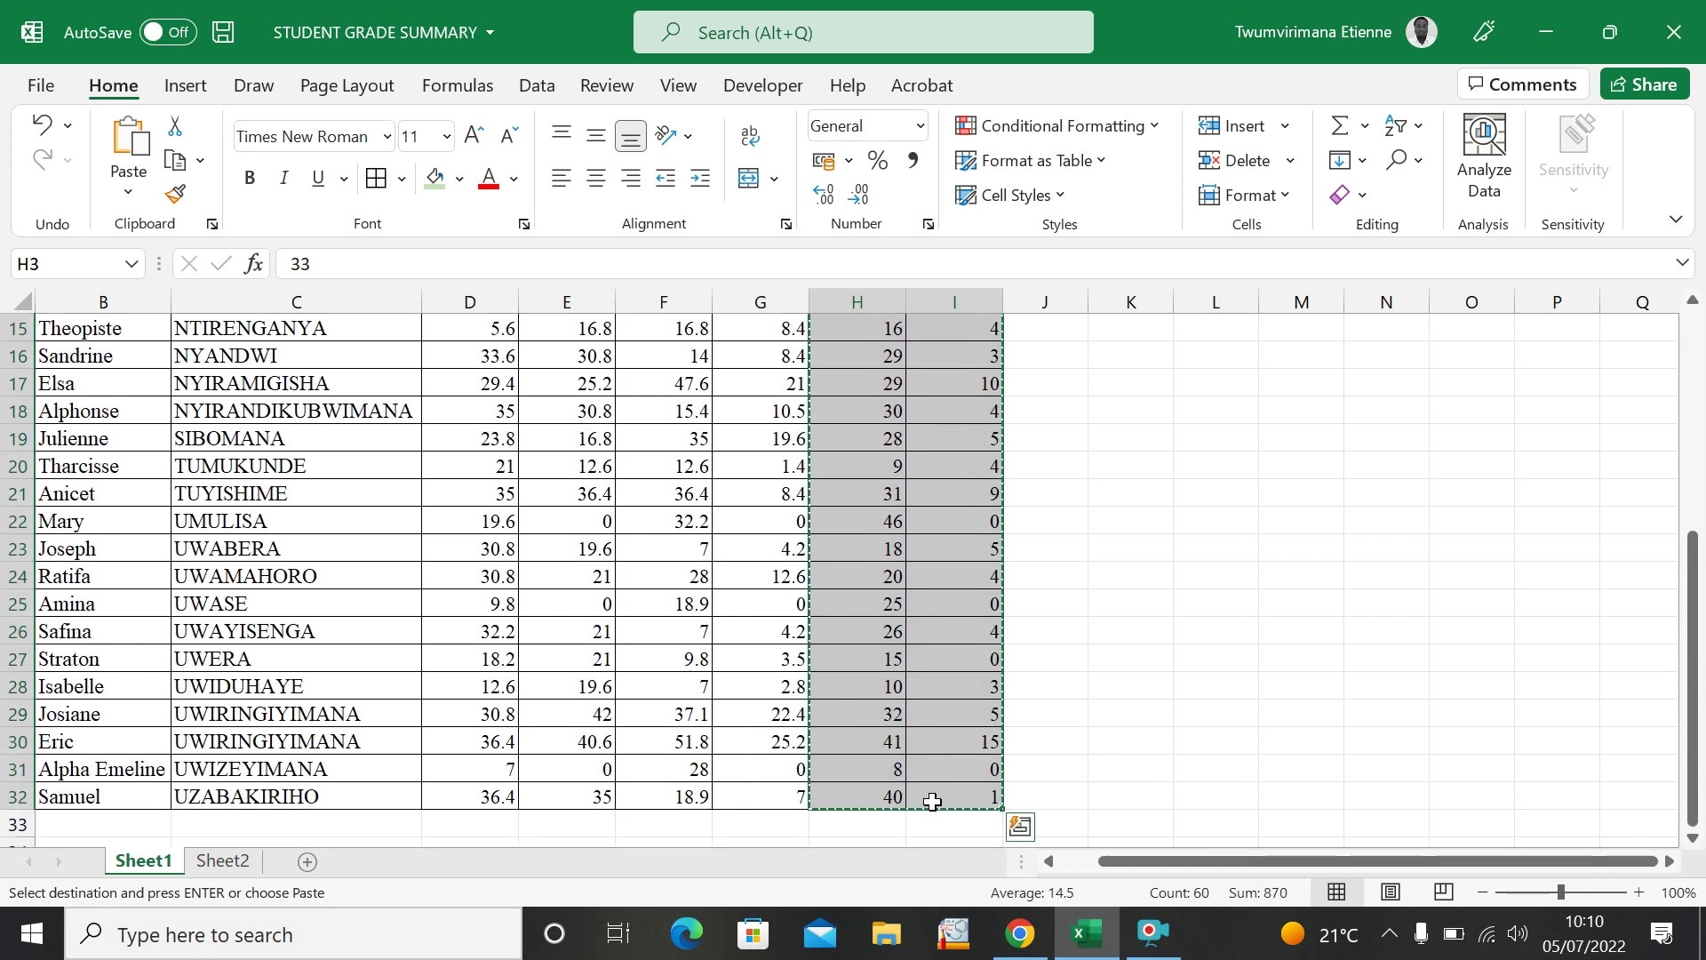
left_click(245, 871)
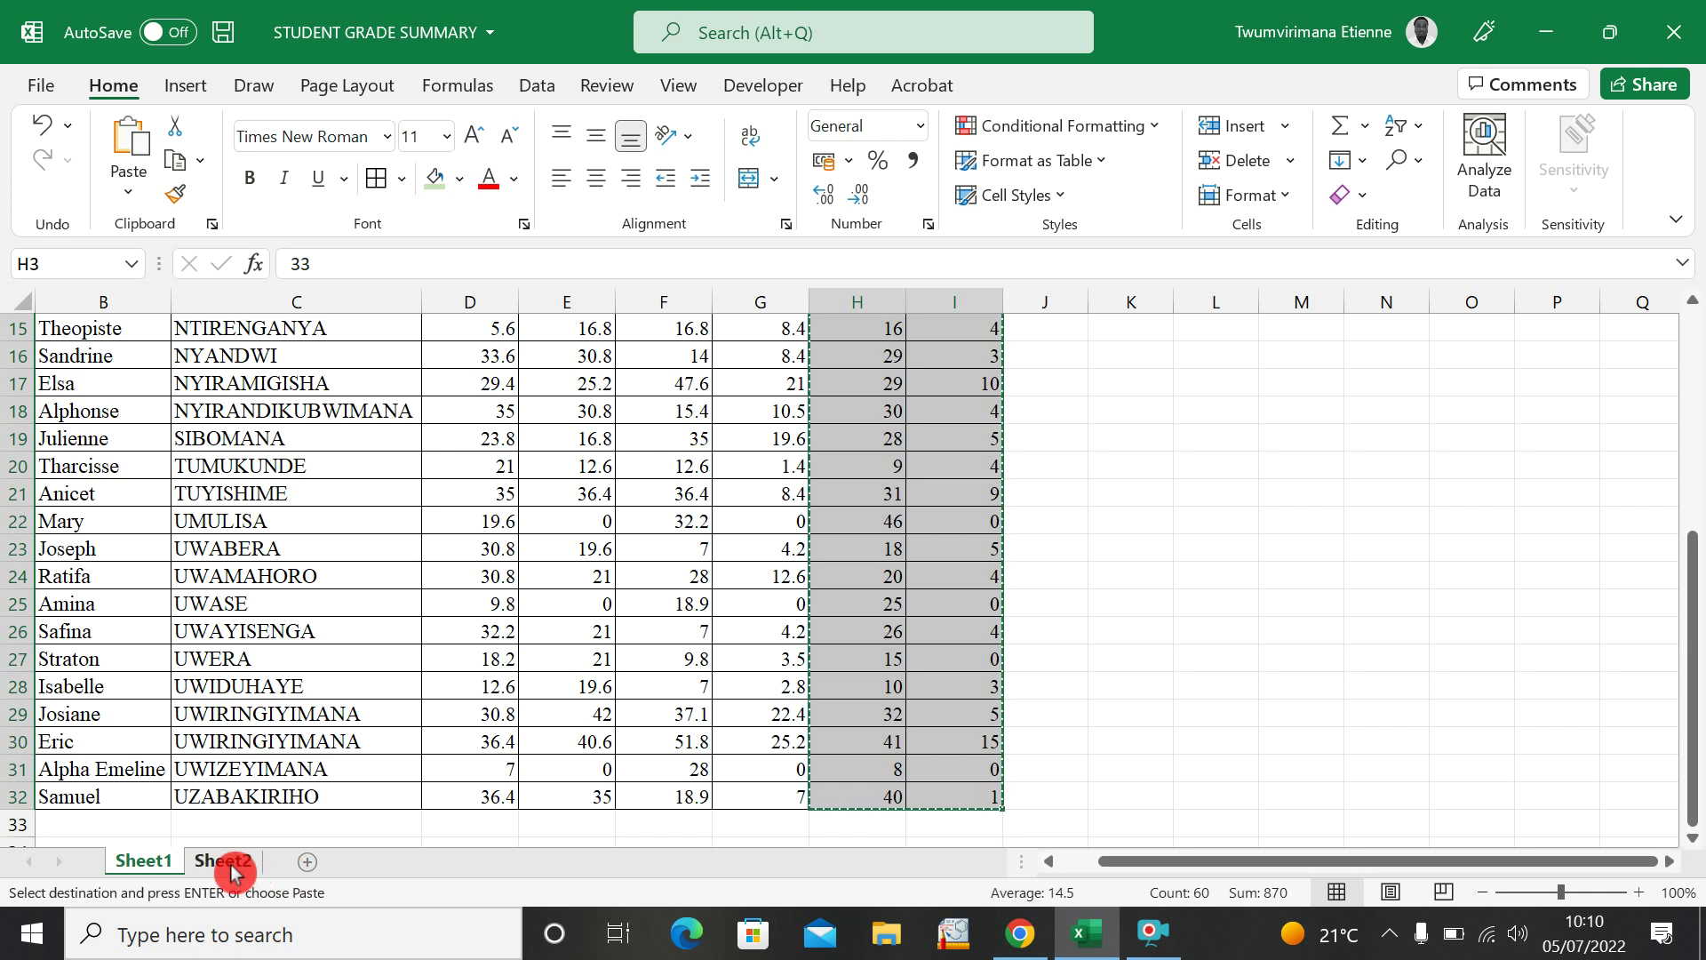
left_click(906, 480)
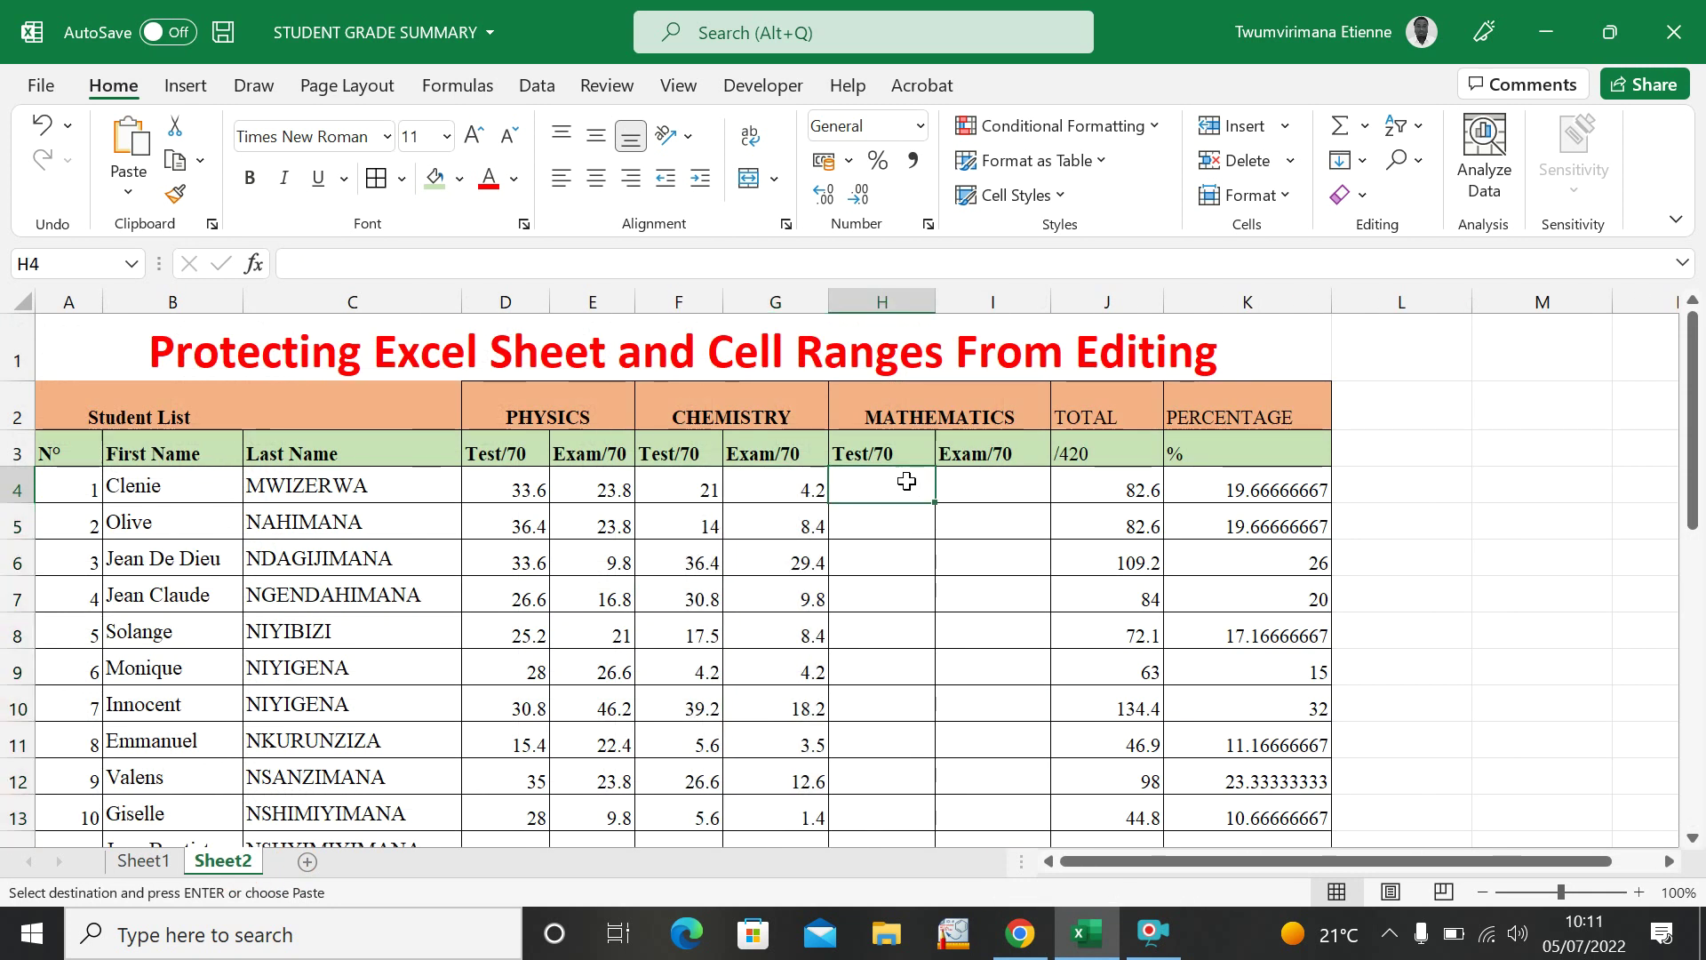
key("ctrl+v")
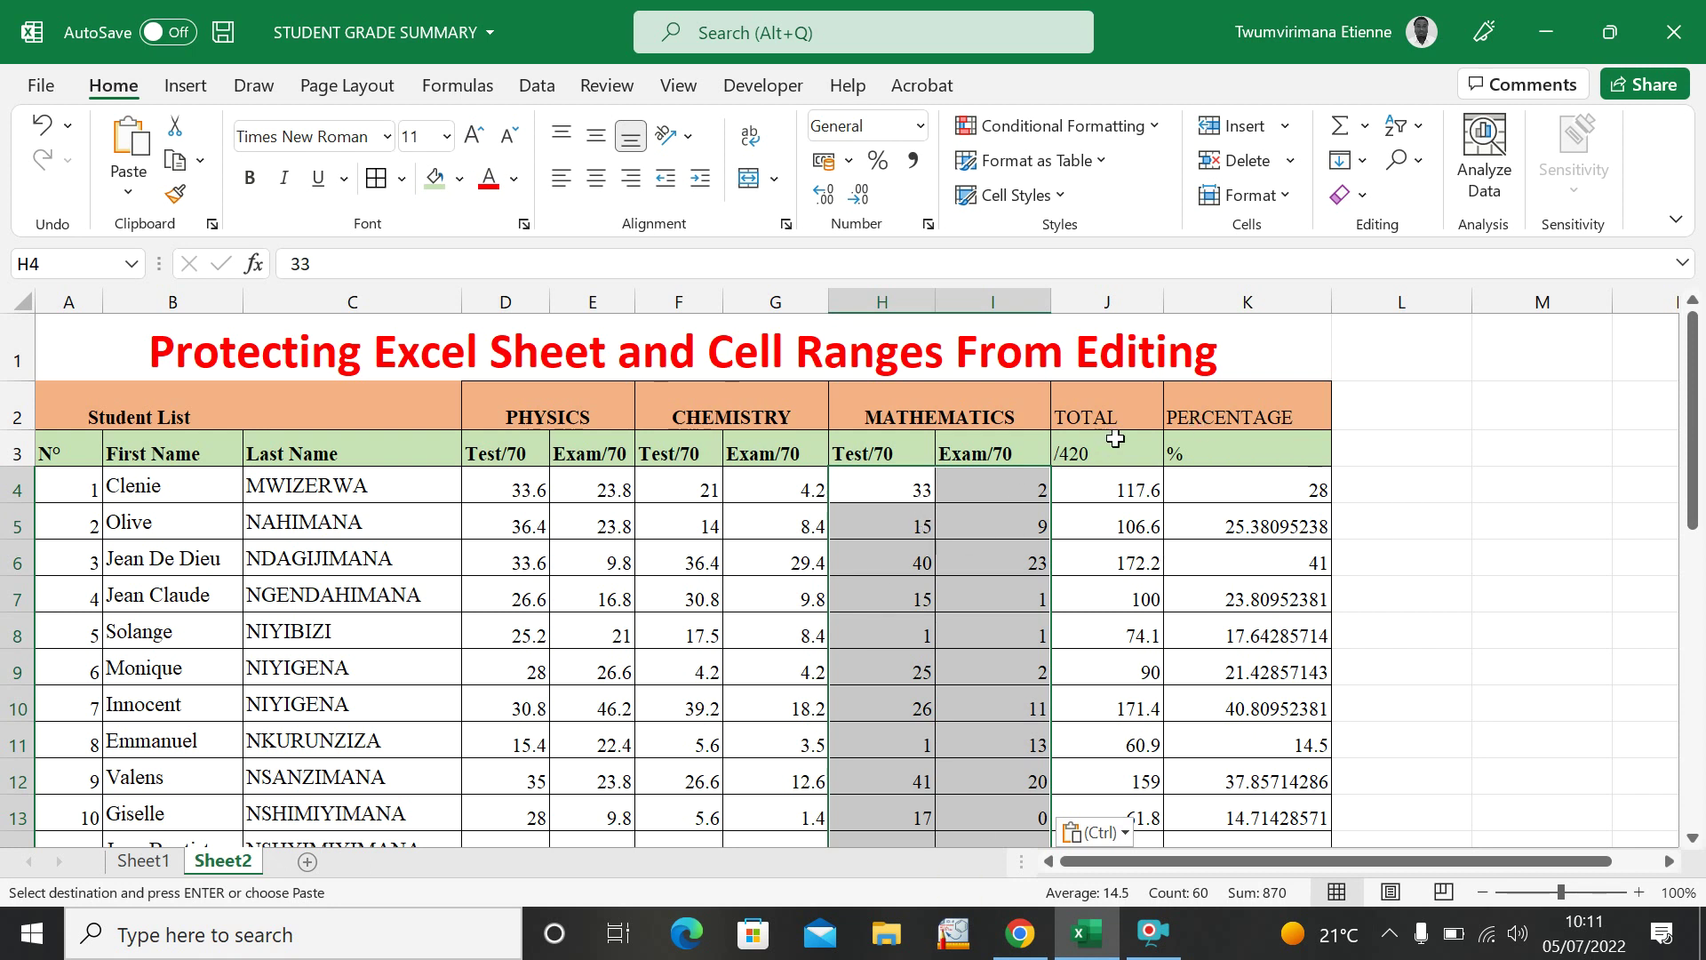
left_click(1102, 485)
Show the PERCENTAGE values K4:K33 with no decimal places.
left_click_drag(1102, 485, 1272, 251)
left_click(1123, 603)
left_click(1190, 489)
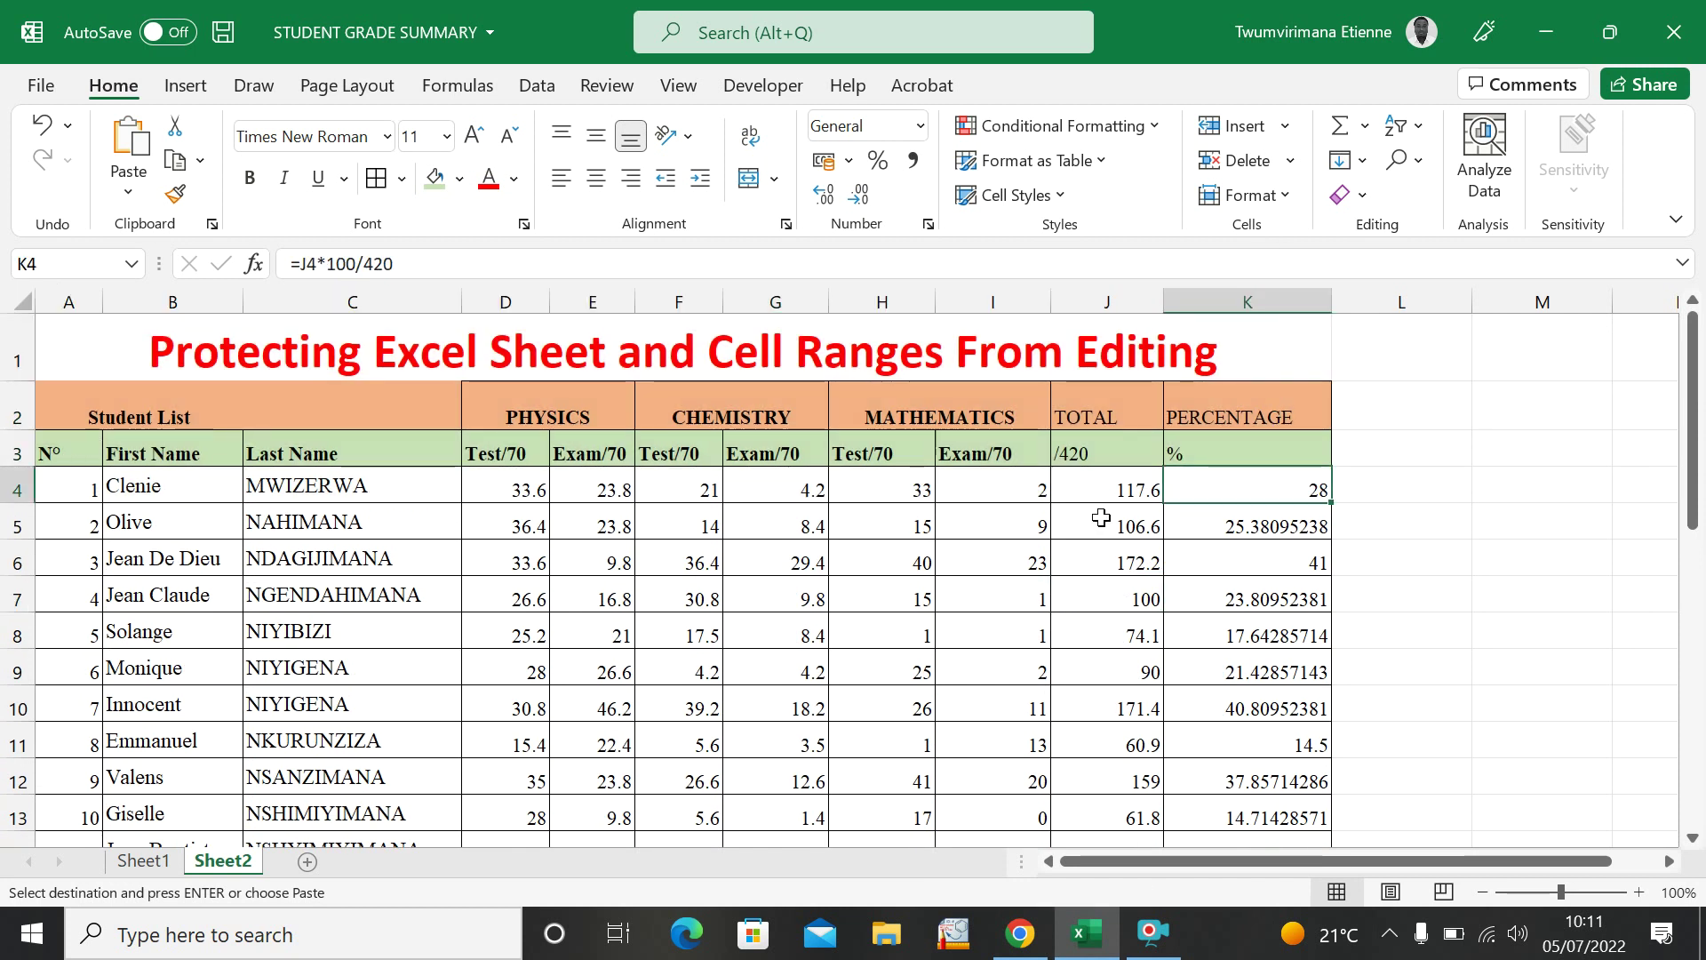
left_click(1186, 543)
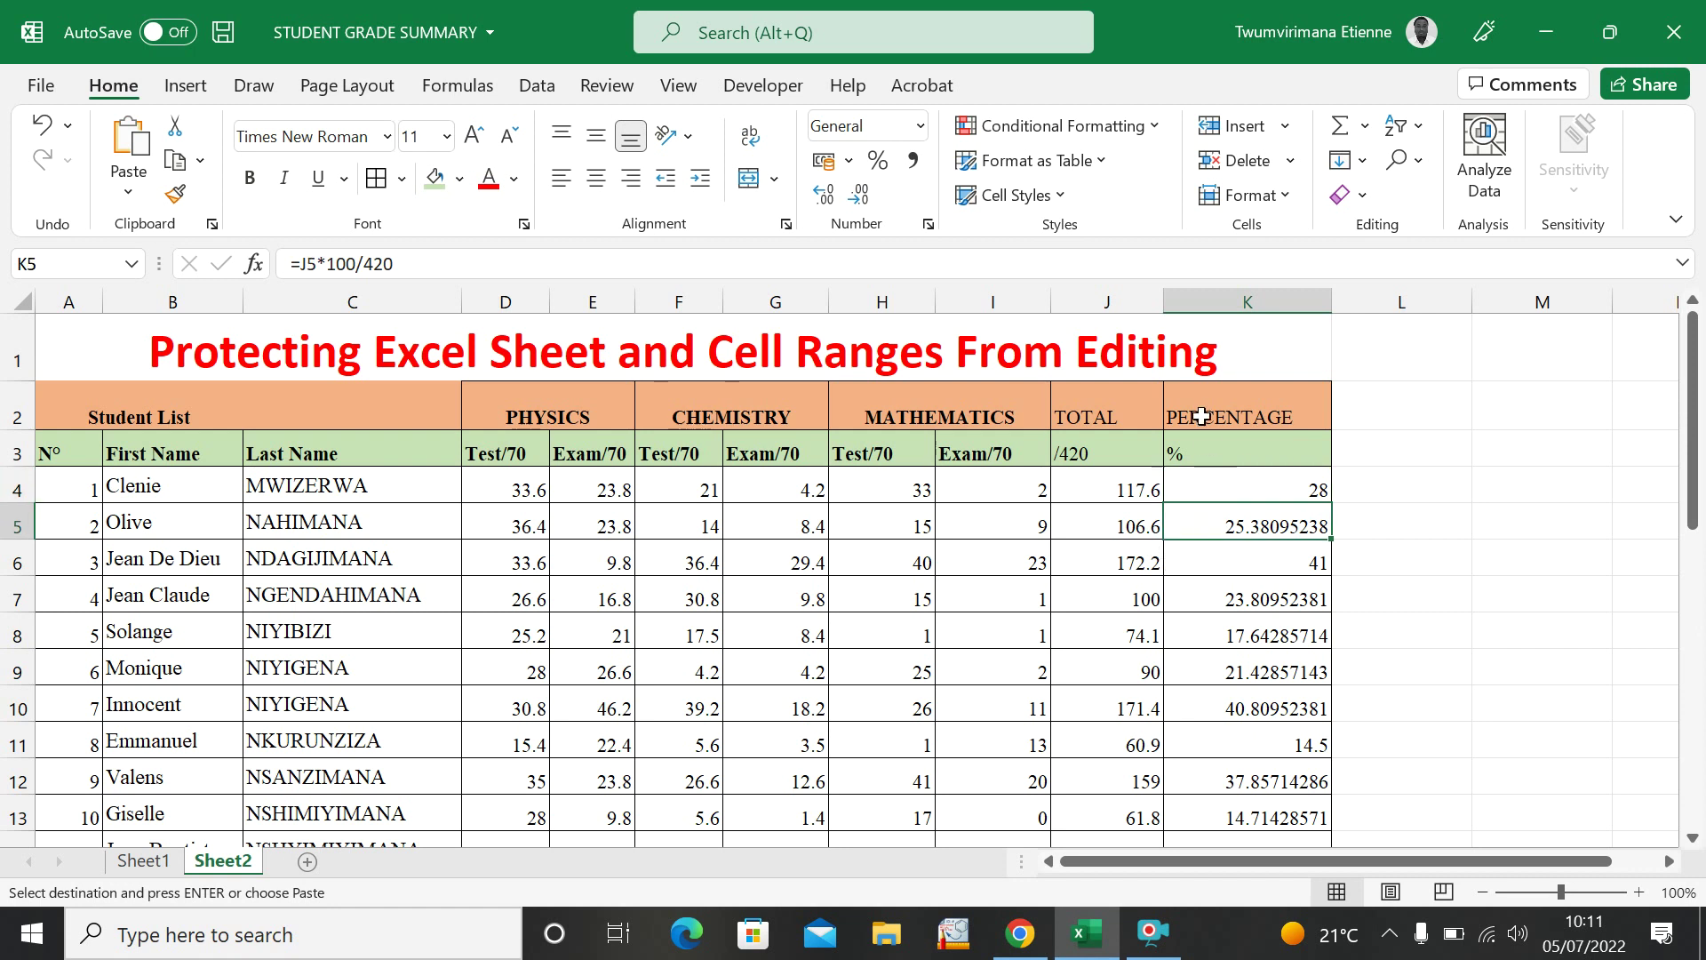
left_click_drag(1217, 490, 1262, 800)
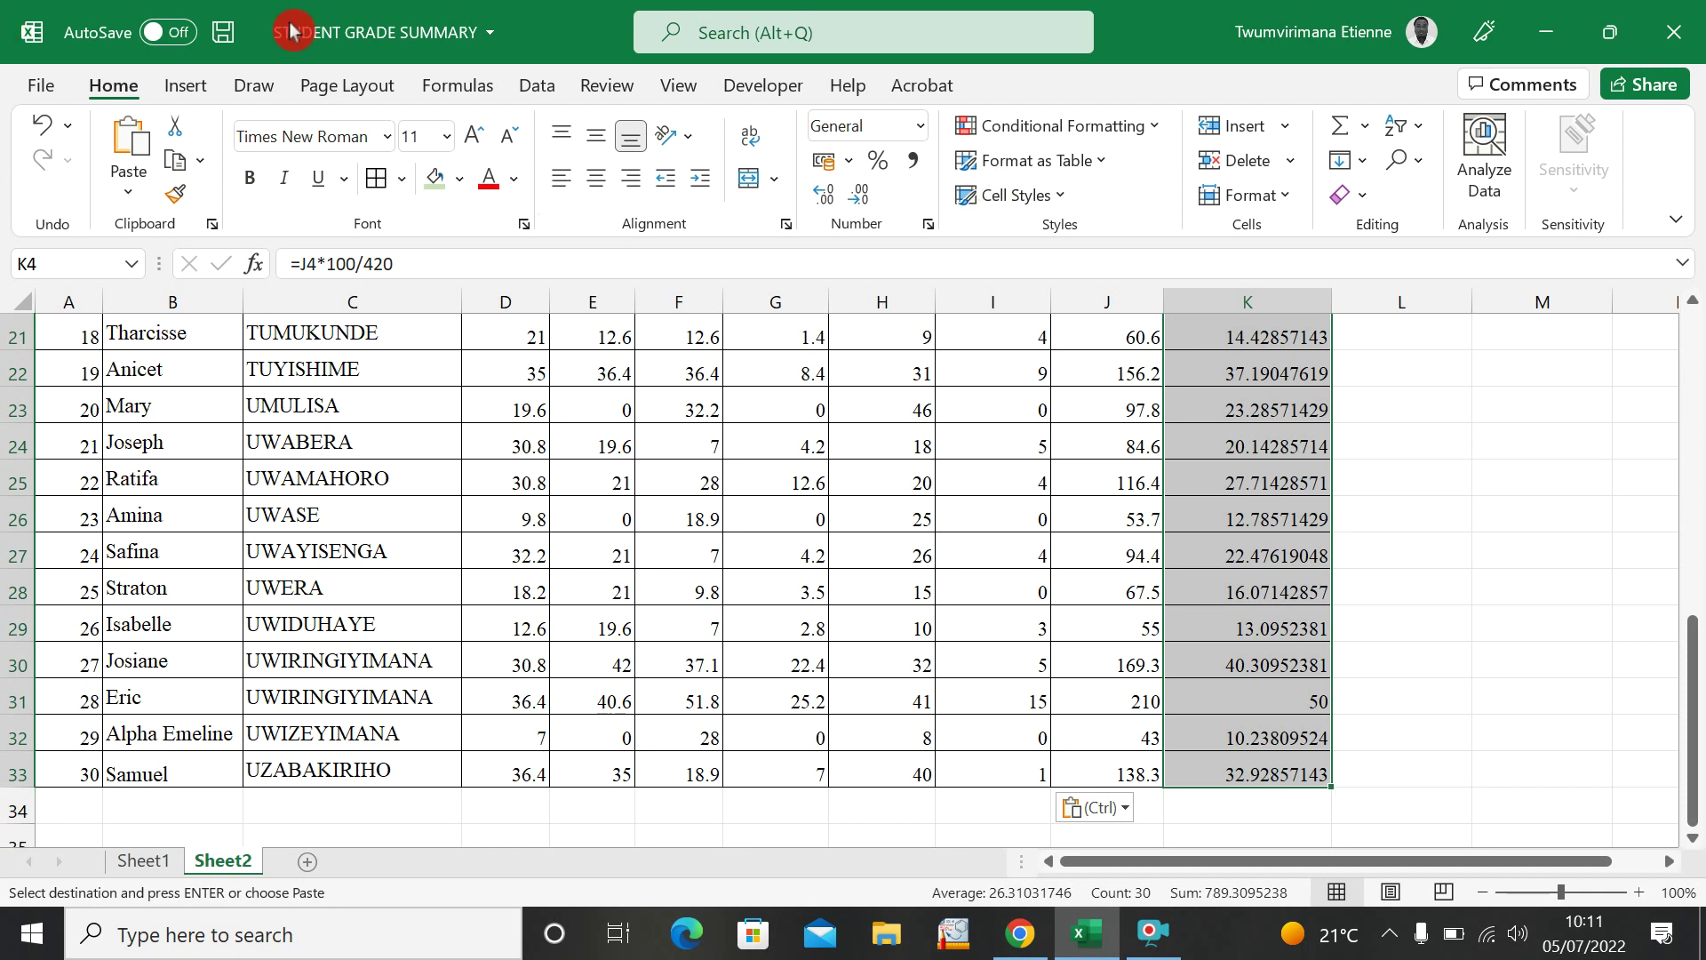
left_click(860, 197)
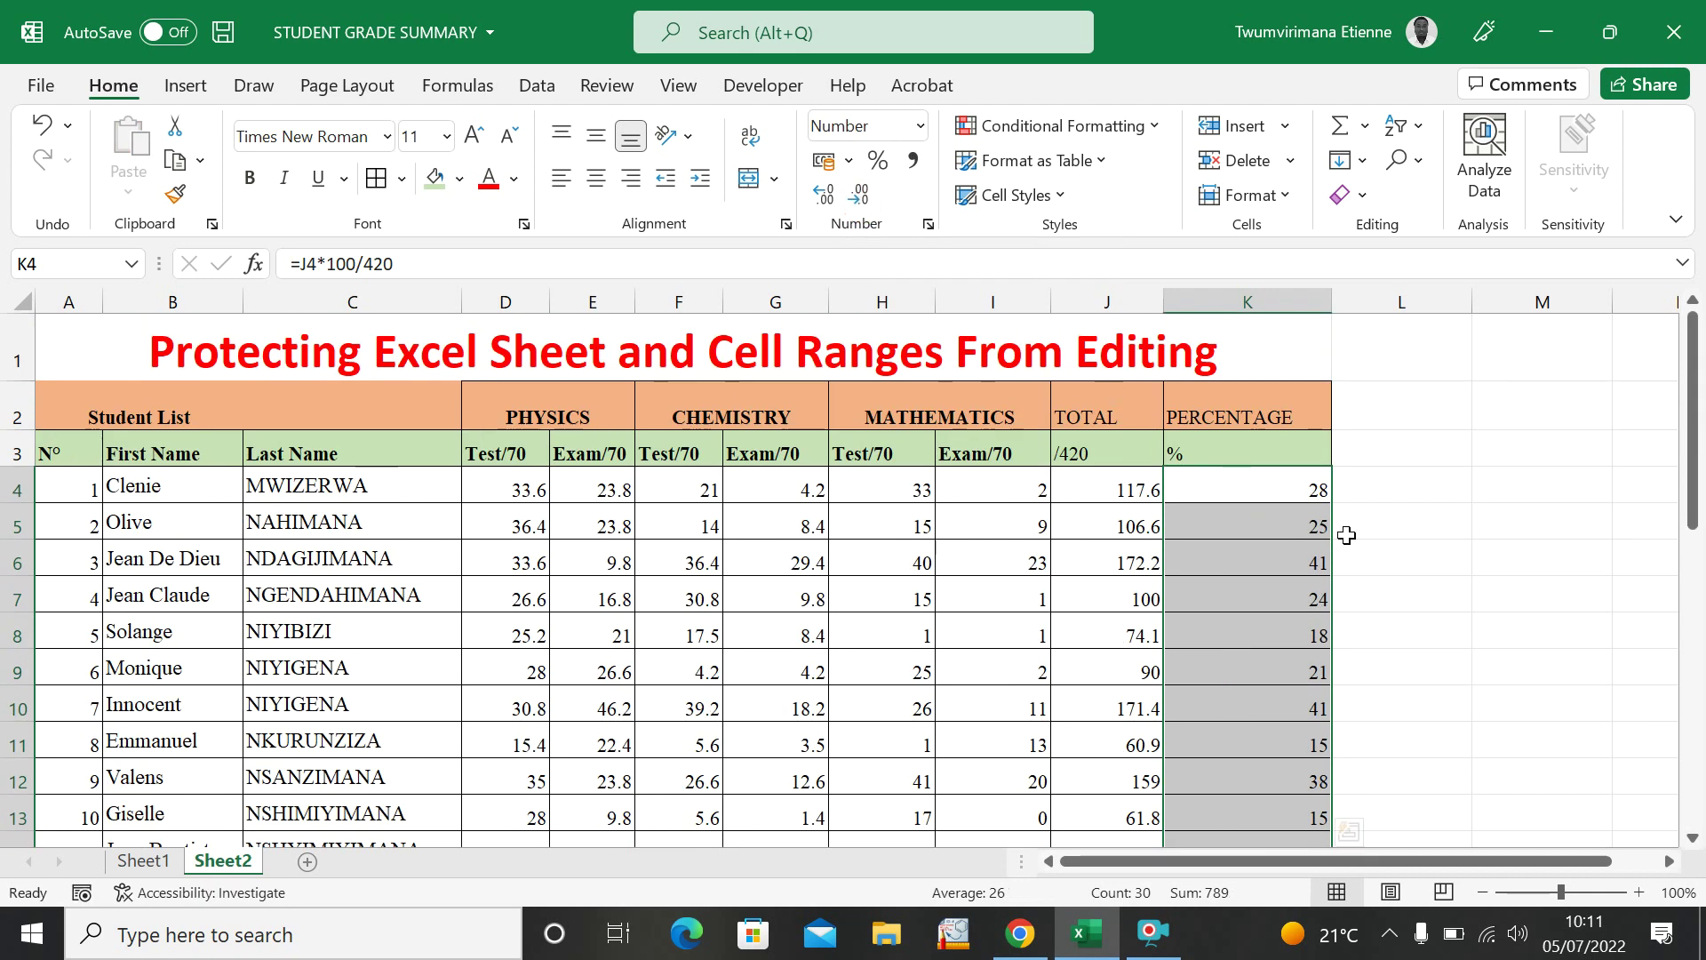
left_click(1377, 553)
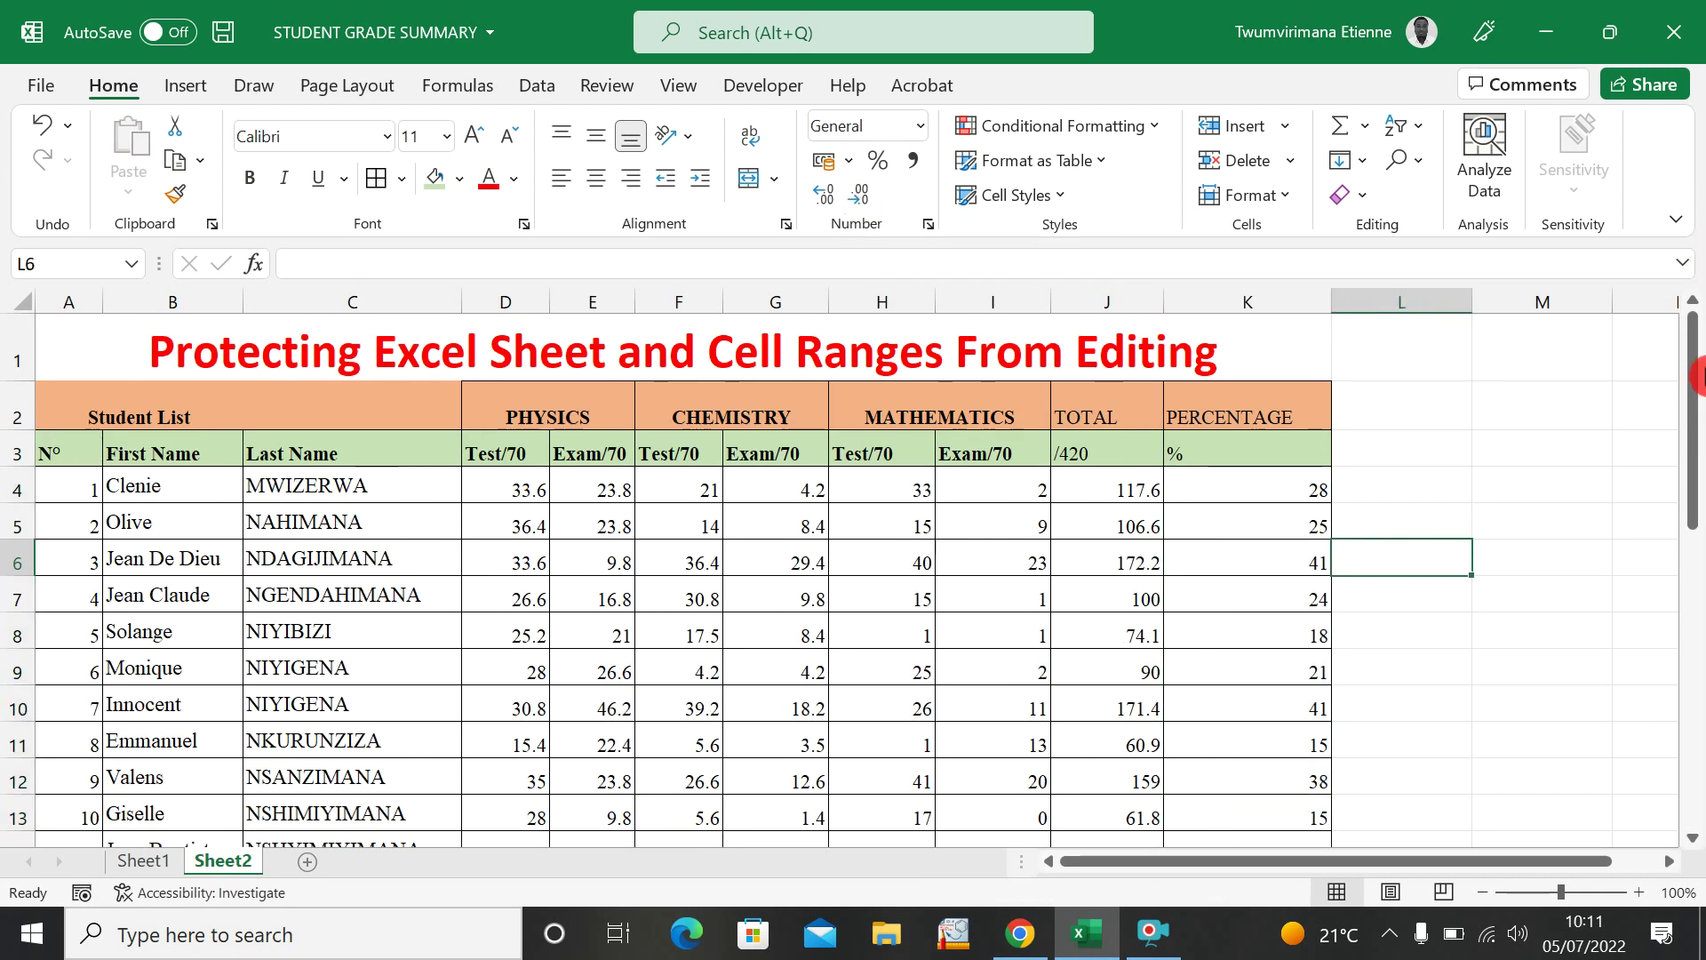
Check the marks, Total and Percentage formulas across several student rows.
left_click_drag(1697, 472, 1670, 793)
left_click(1268, 508)
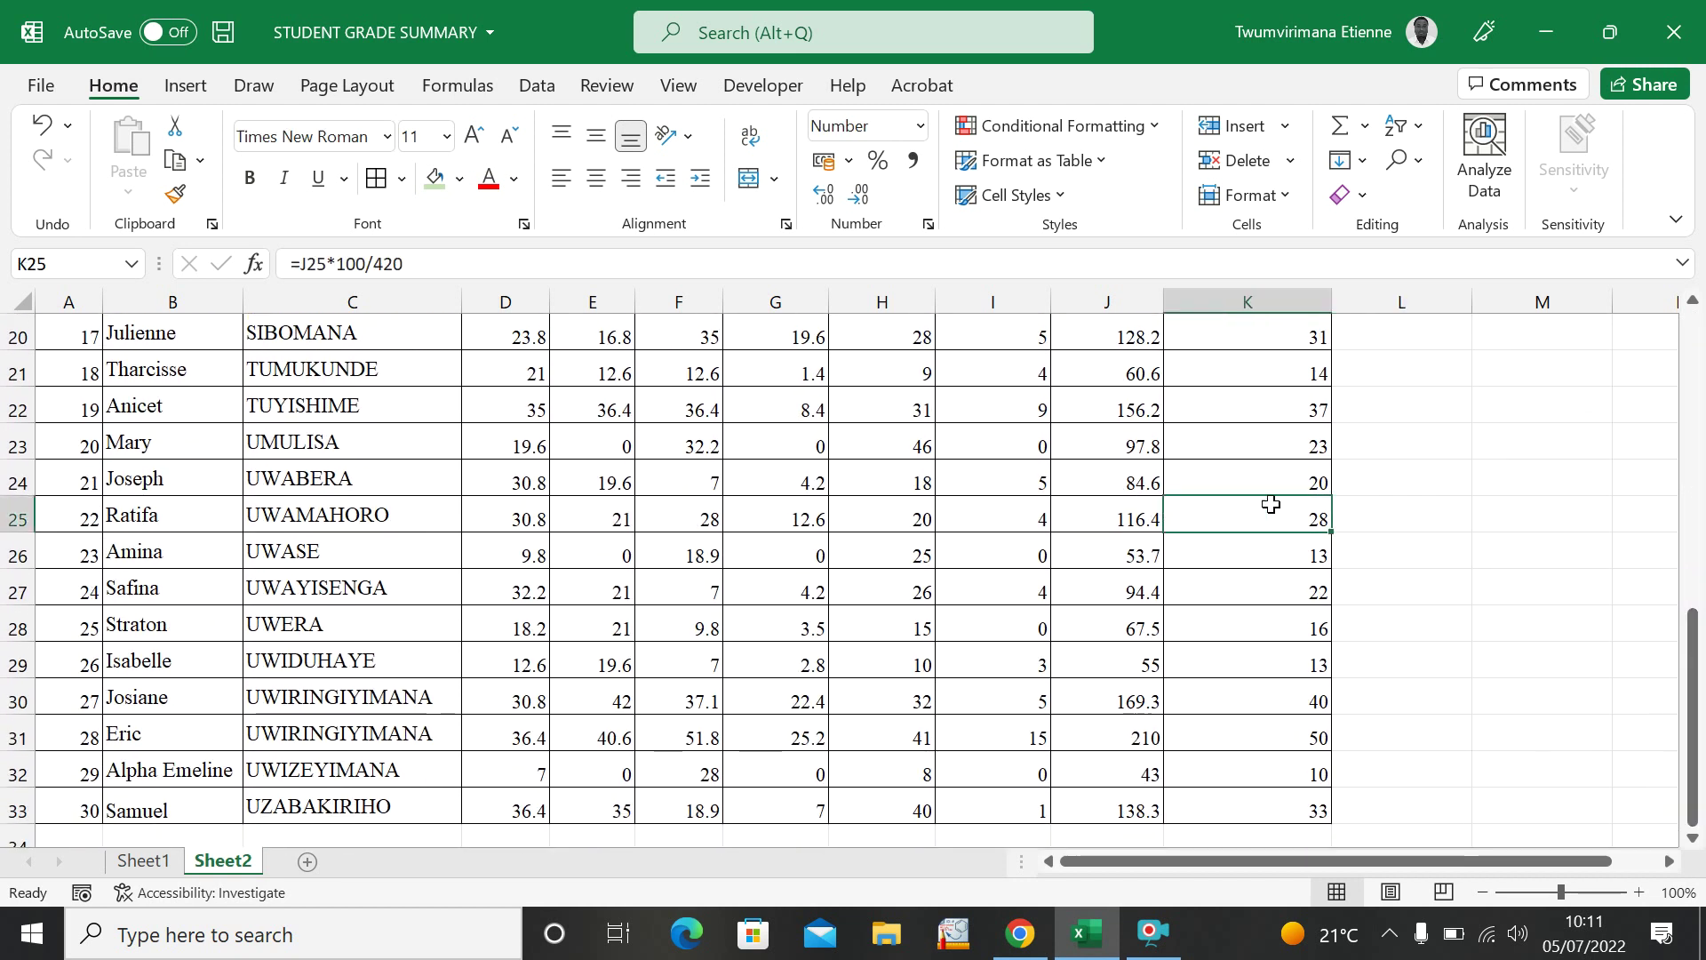
left_click_drag(1695, 671, 1688, 400)
left_click_drag(1543, 558, 1402, 525)
left_click(917, 607)
left_click(1082, 617)
left_click(1276, 585)
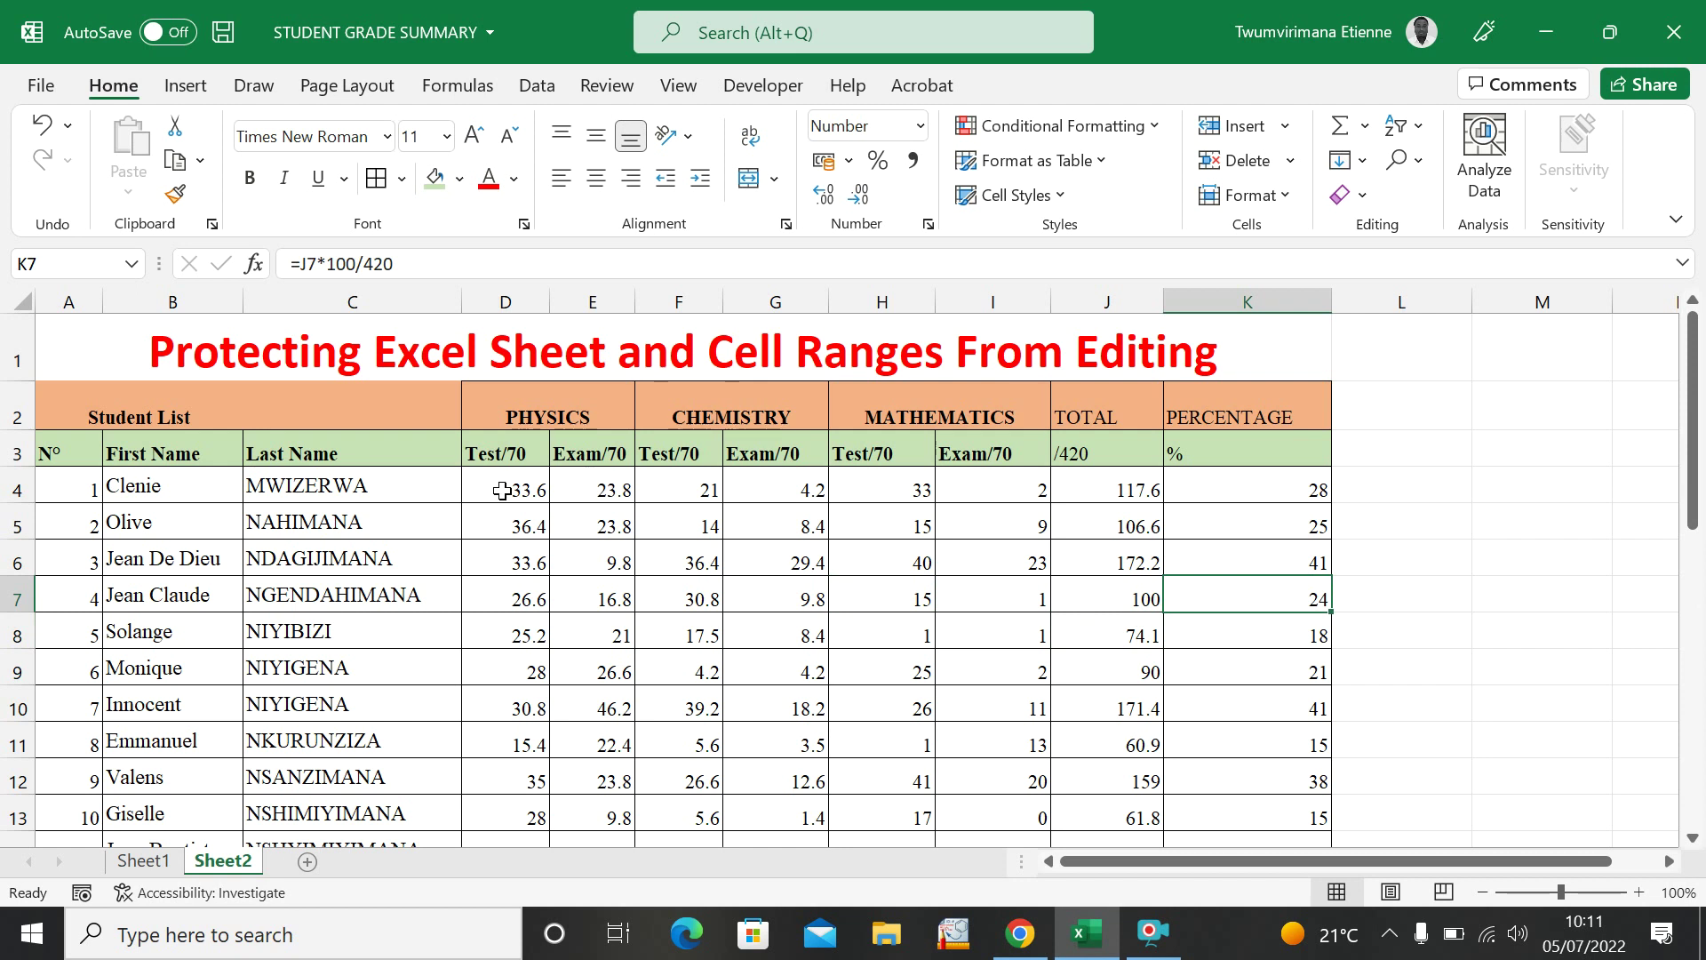
left_click(617, 532)
left_click_drag(755, 559, 897, 560)
left_click(997, 559)
left_click(1202, 573)
left_click(1131, 602)
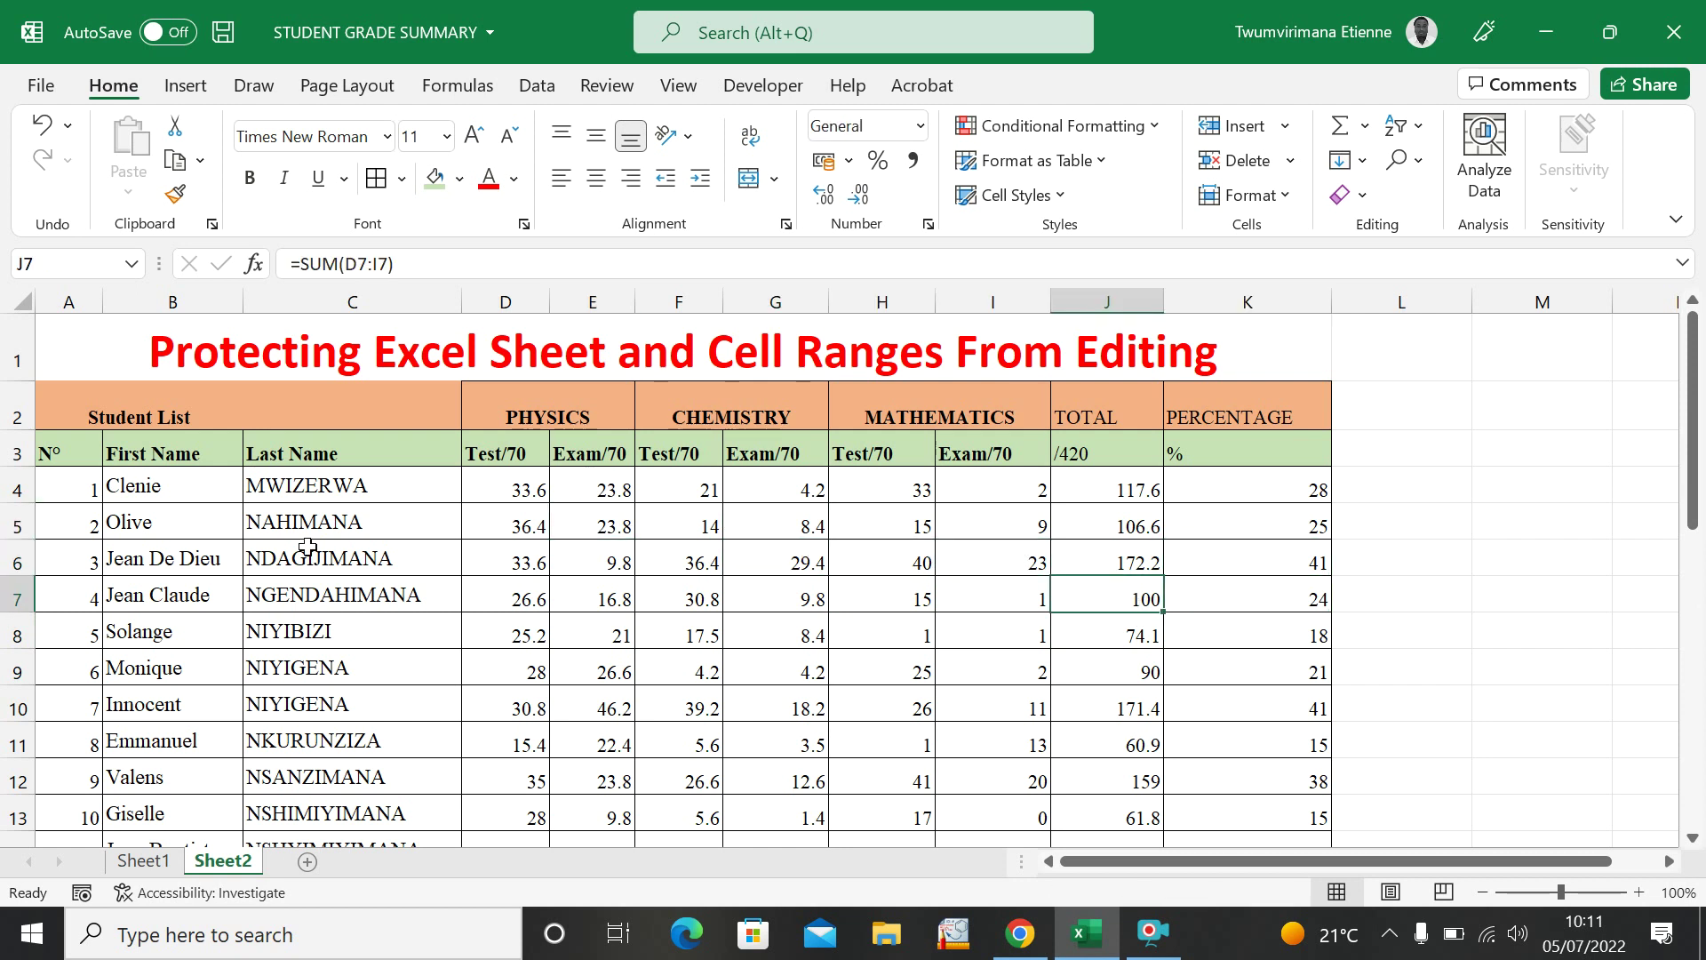
left_click_drag(493, 496, 971, 740)
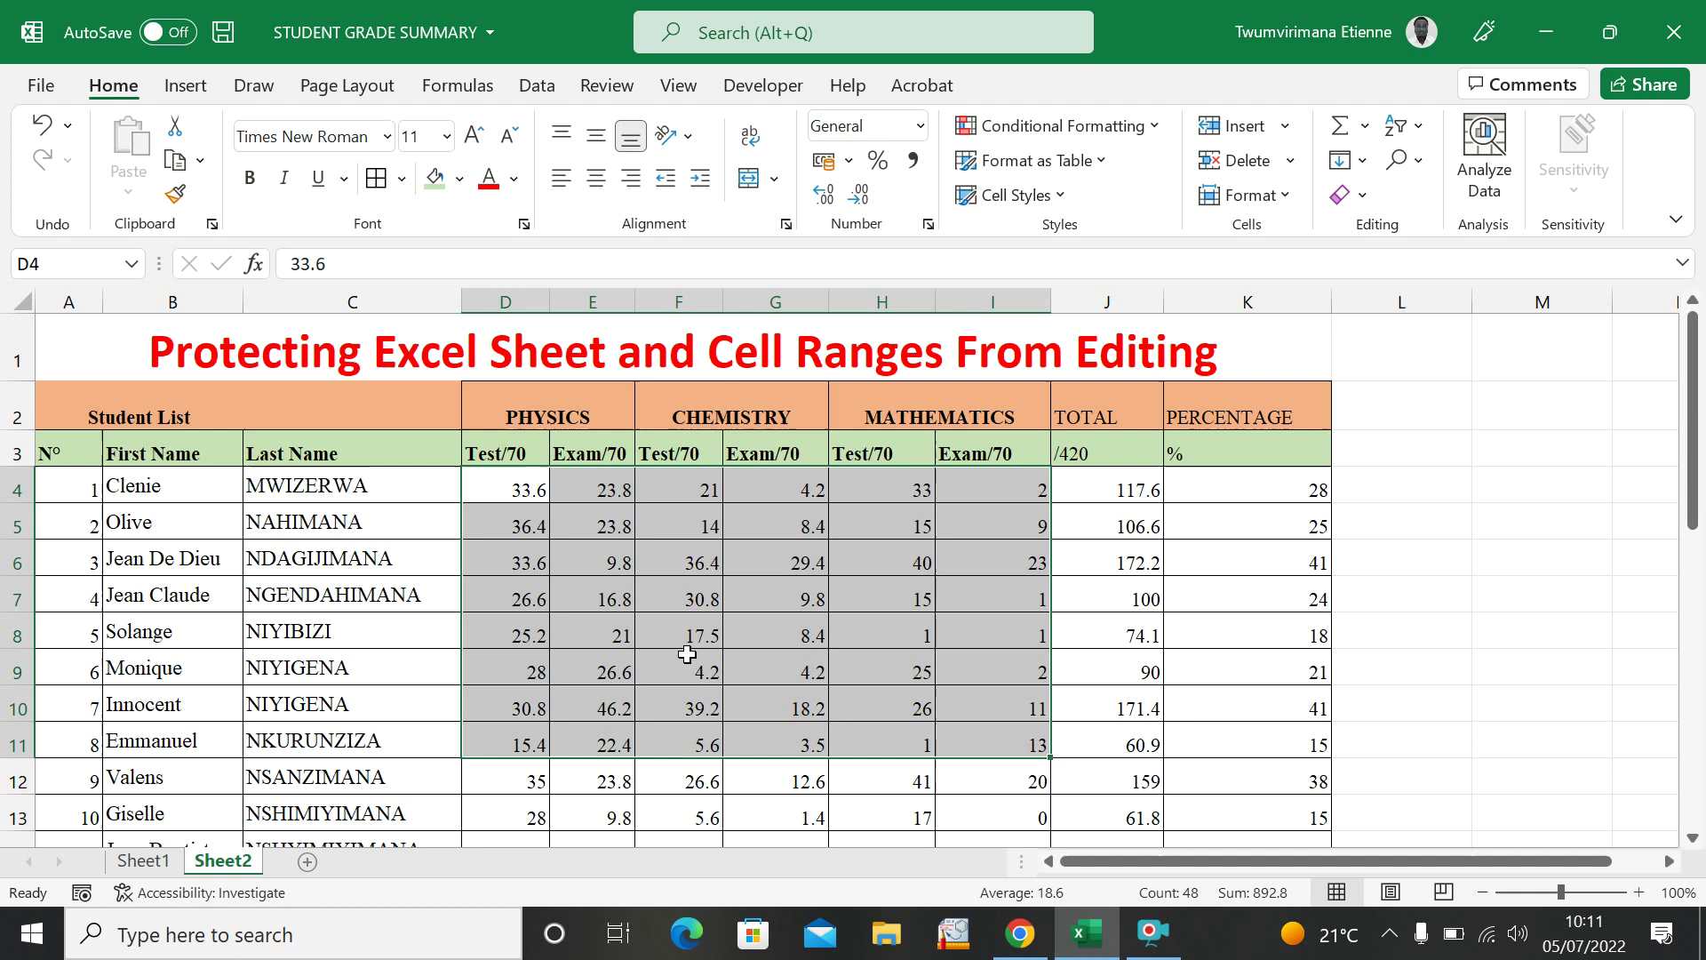
Clear the contents of all mark cells D4:I33, keeping their formatting.
left_click(1503, 451)
mouse_move(492, 499)
left_mouse_down()
mouse_move(866, 578)
mouse_move(955, 648)
mouse_move(950, 846)
mouse_move(958, 720)
mouse_move(971, 768)
left_mouse_up()
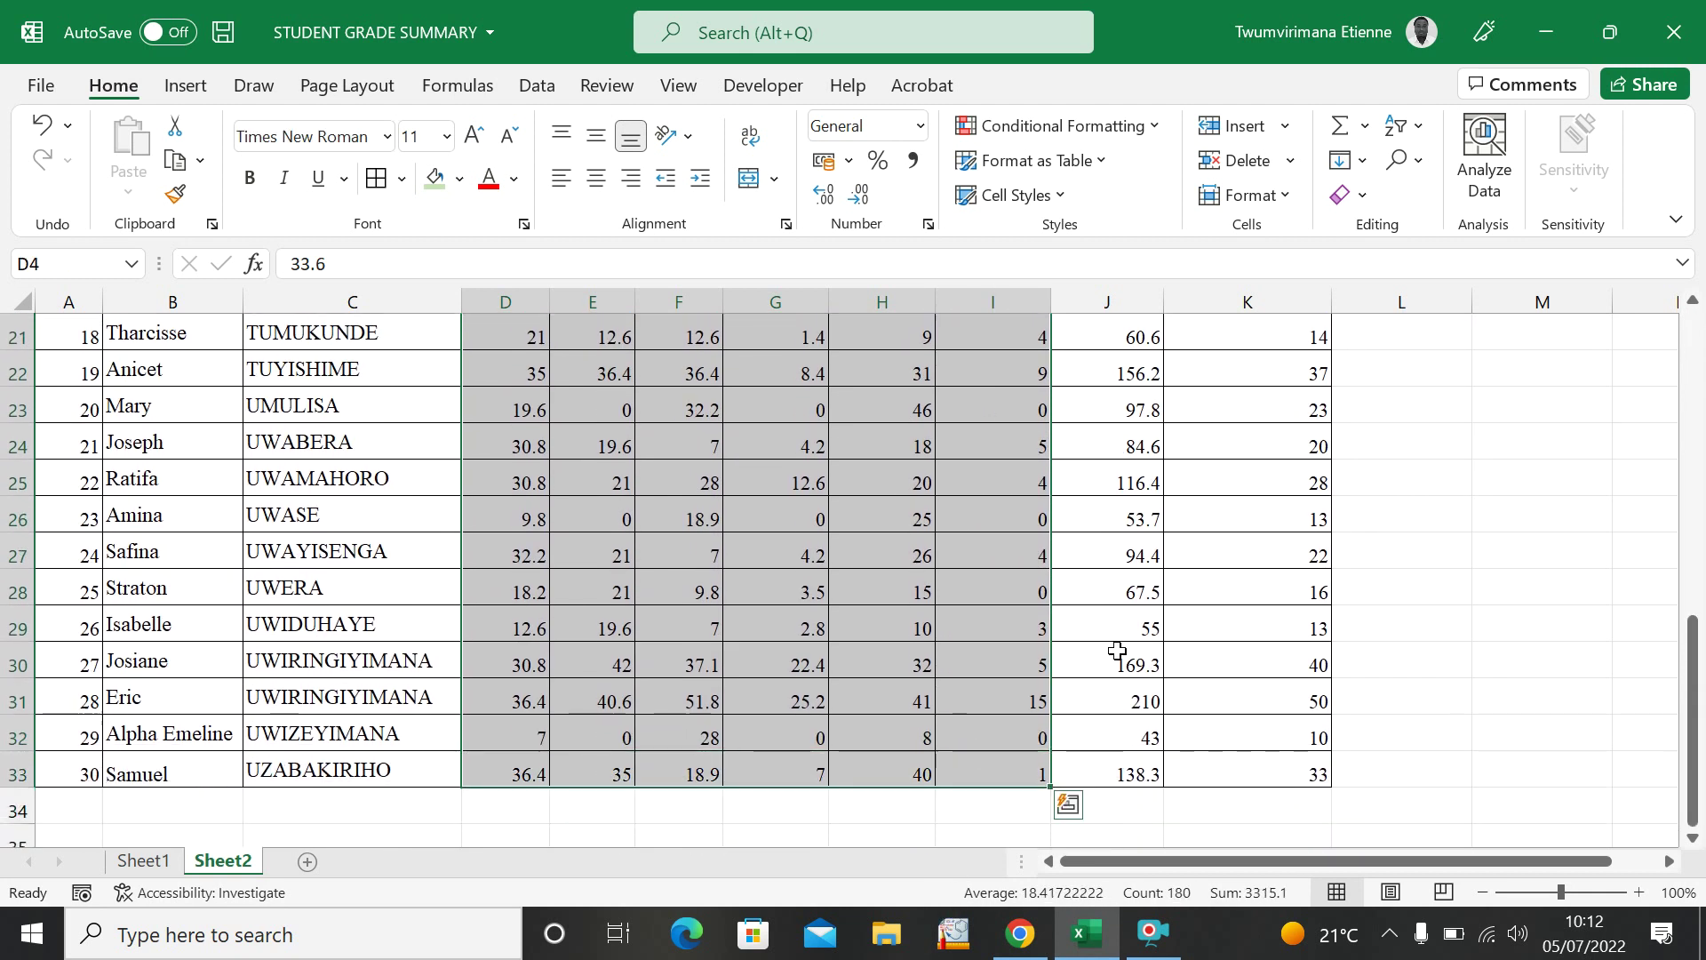
scroll(1116, 655, "up", 7)
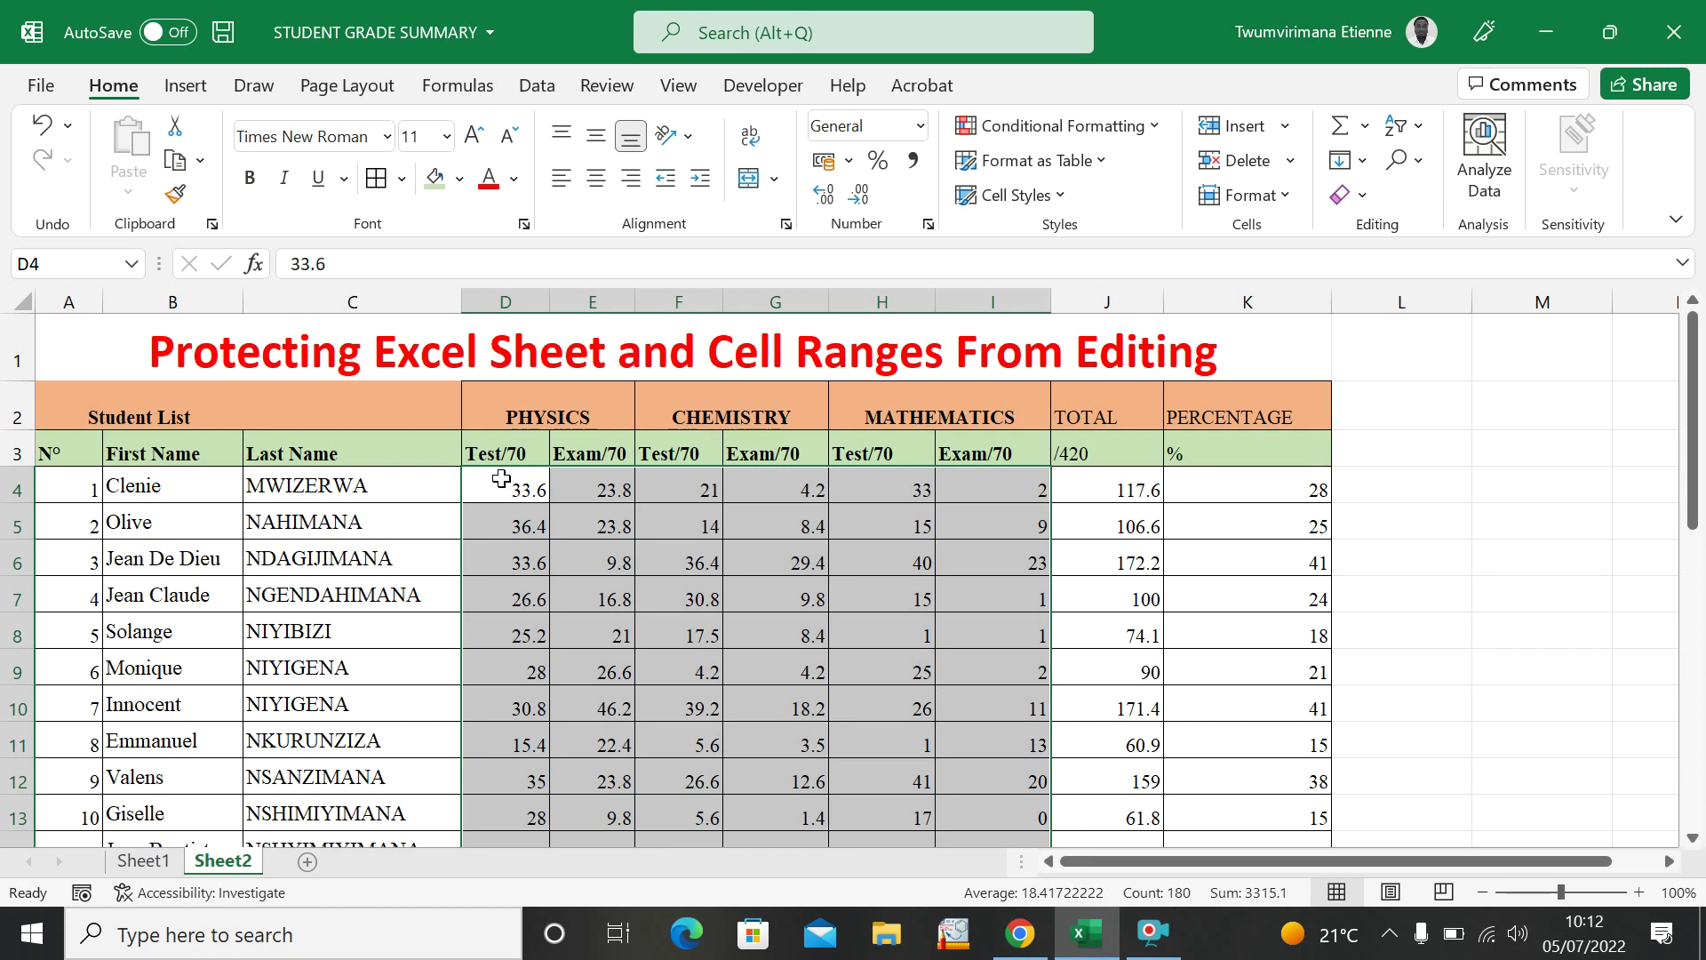
left_click(598, 507)
left_click_drag(476, 483, 984, 471)
scroll(1315, 438, "up", 9)
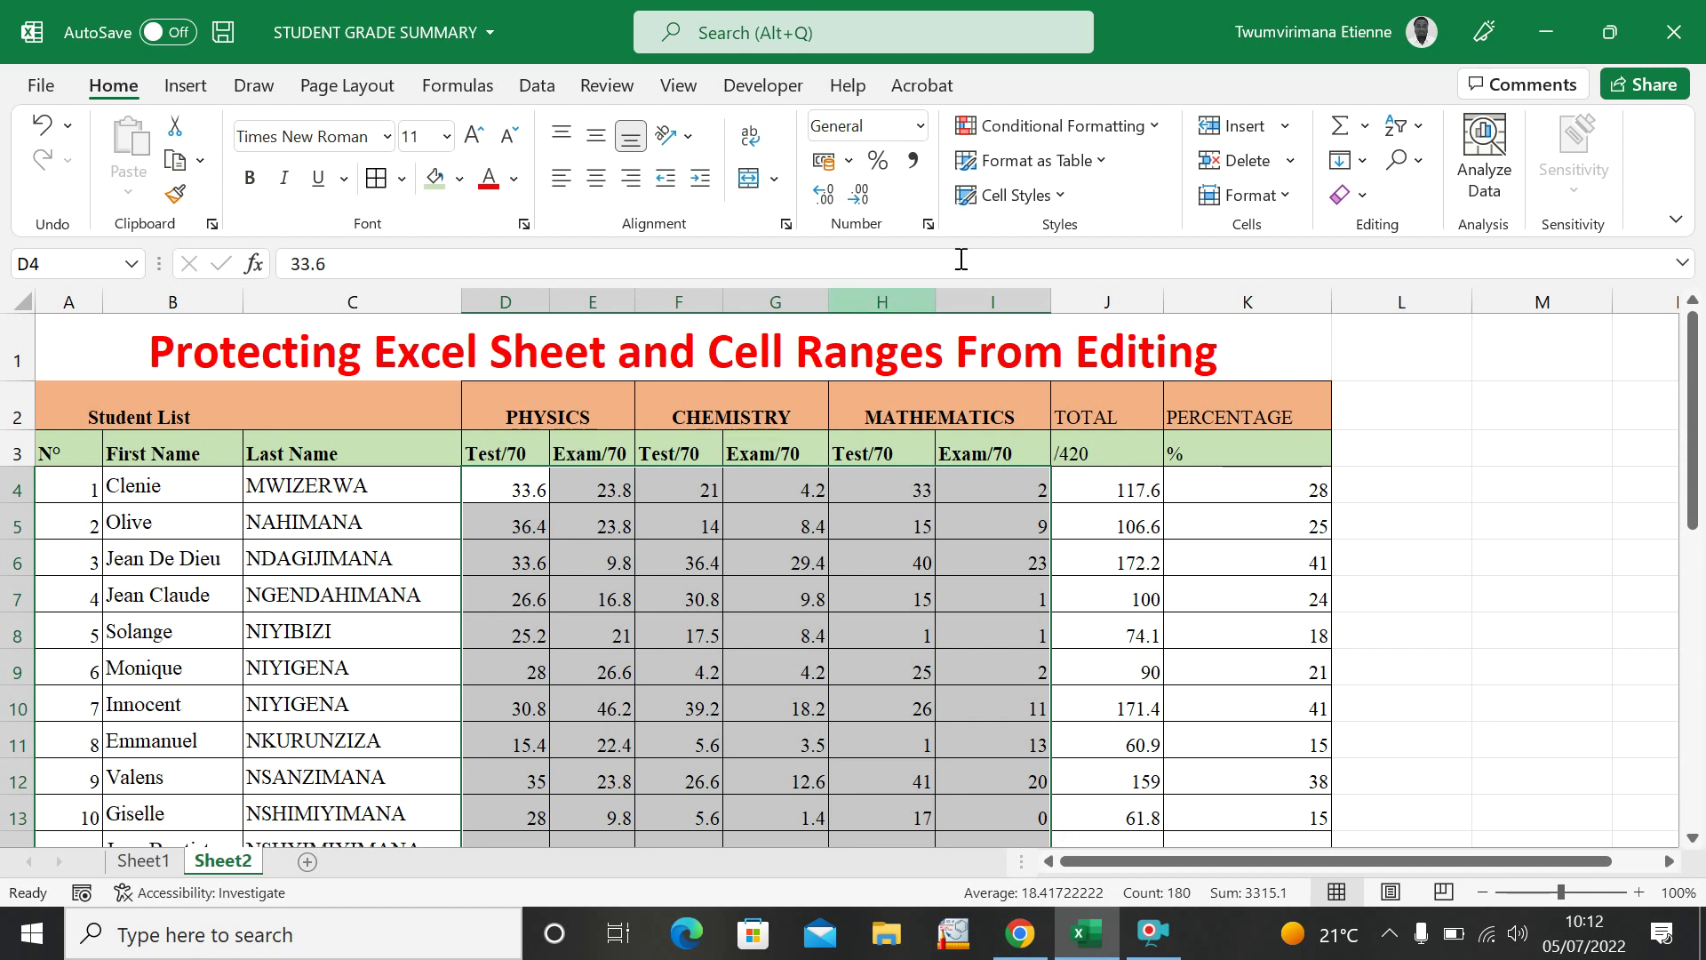
left_click(1362, 195)
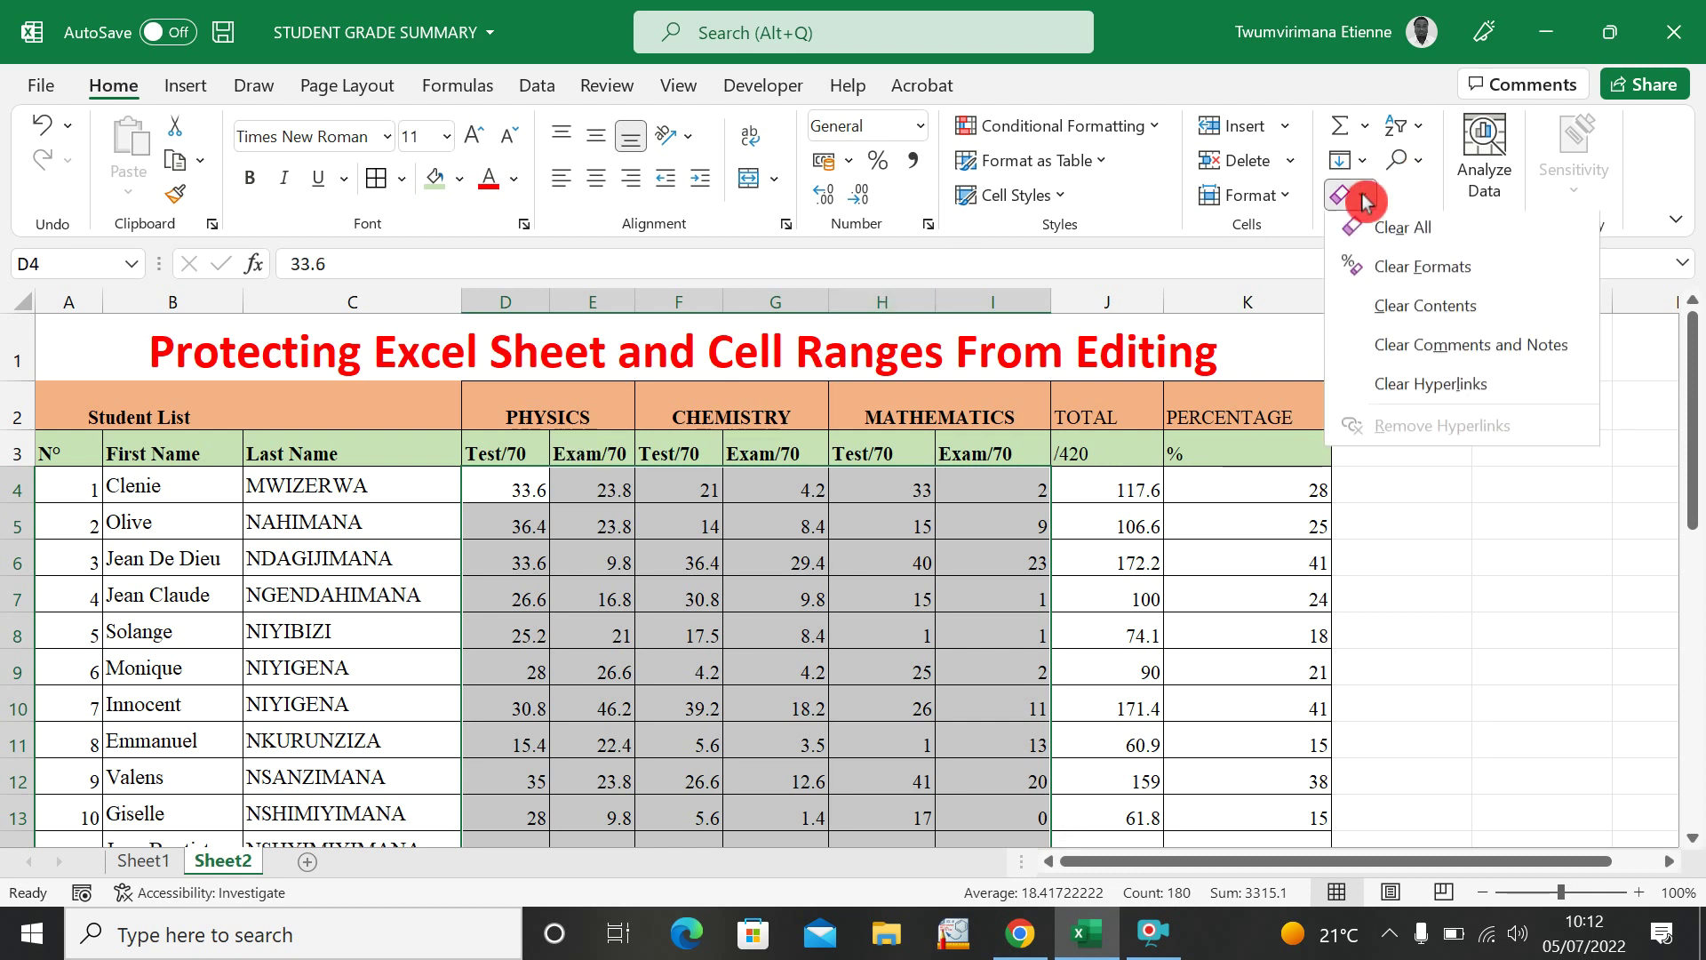
left_click(1413, 325)
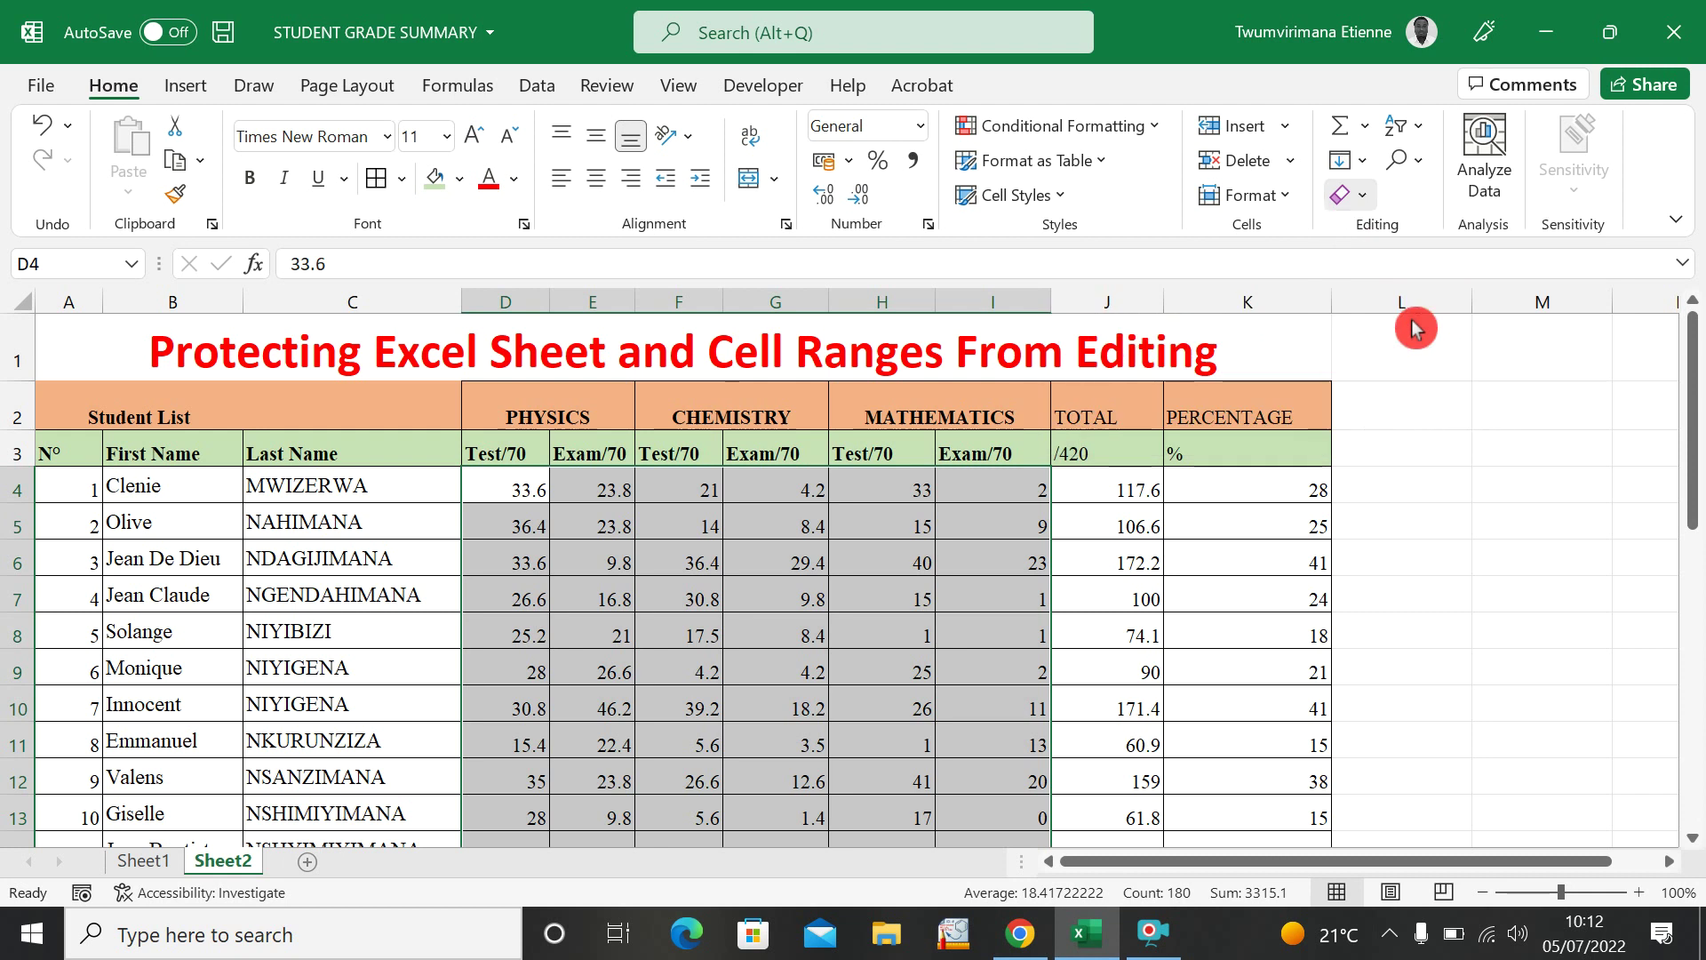
left_click(718, 595)
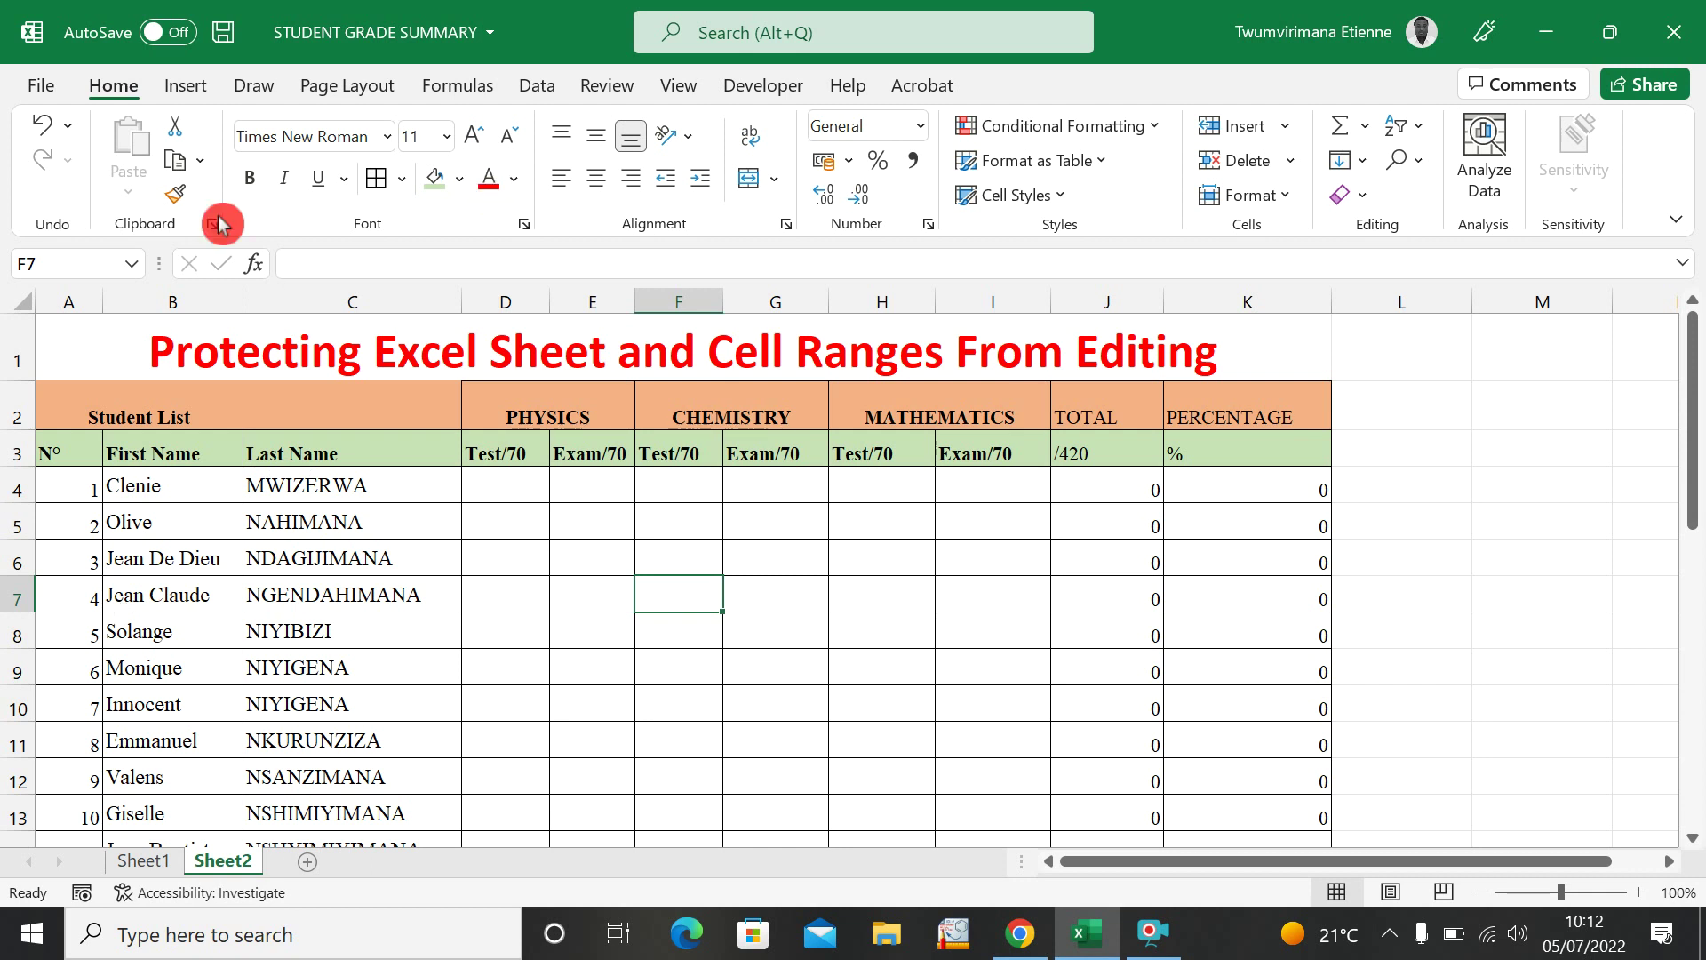
Show the Review tab's Protect Sheet, Protect Workbook and Allow Edit Ranges tools.
left_click(622, 86)
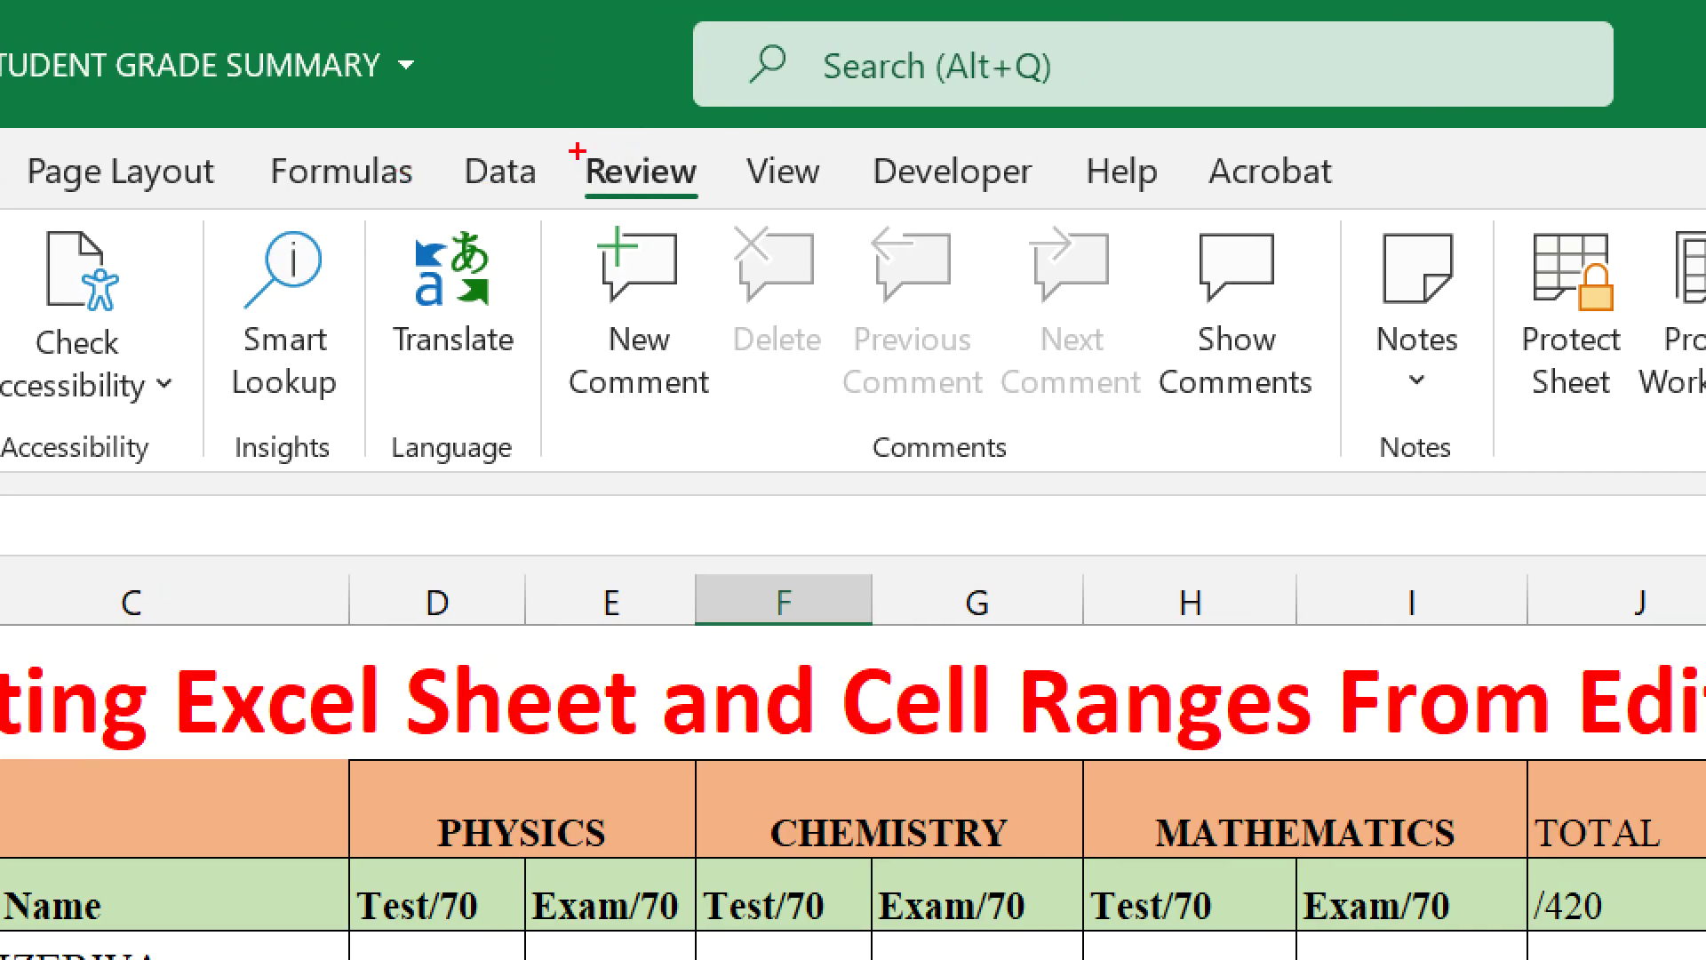
left_click_drag(569, 148, 730, 221)
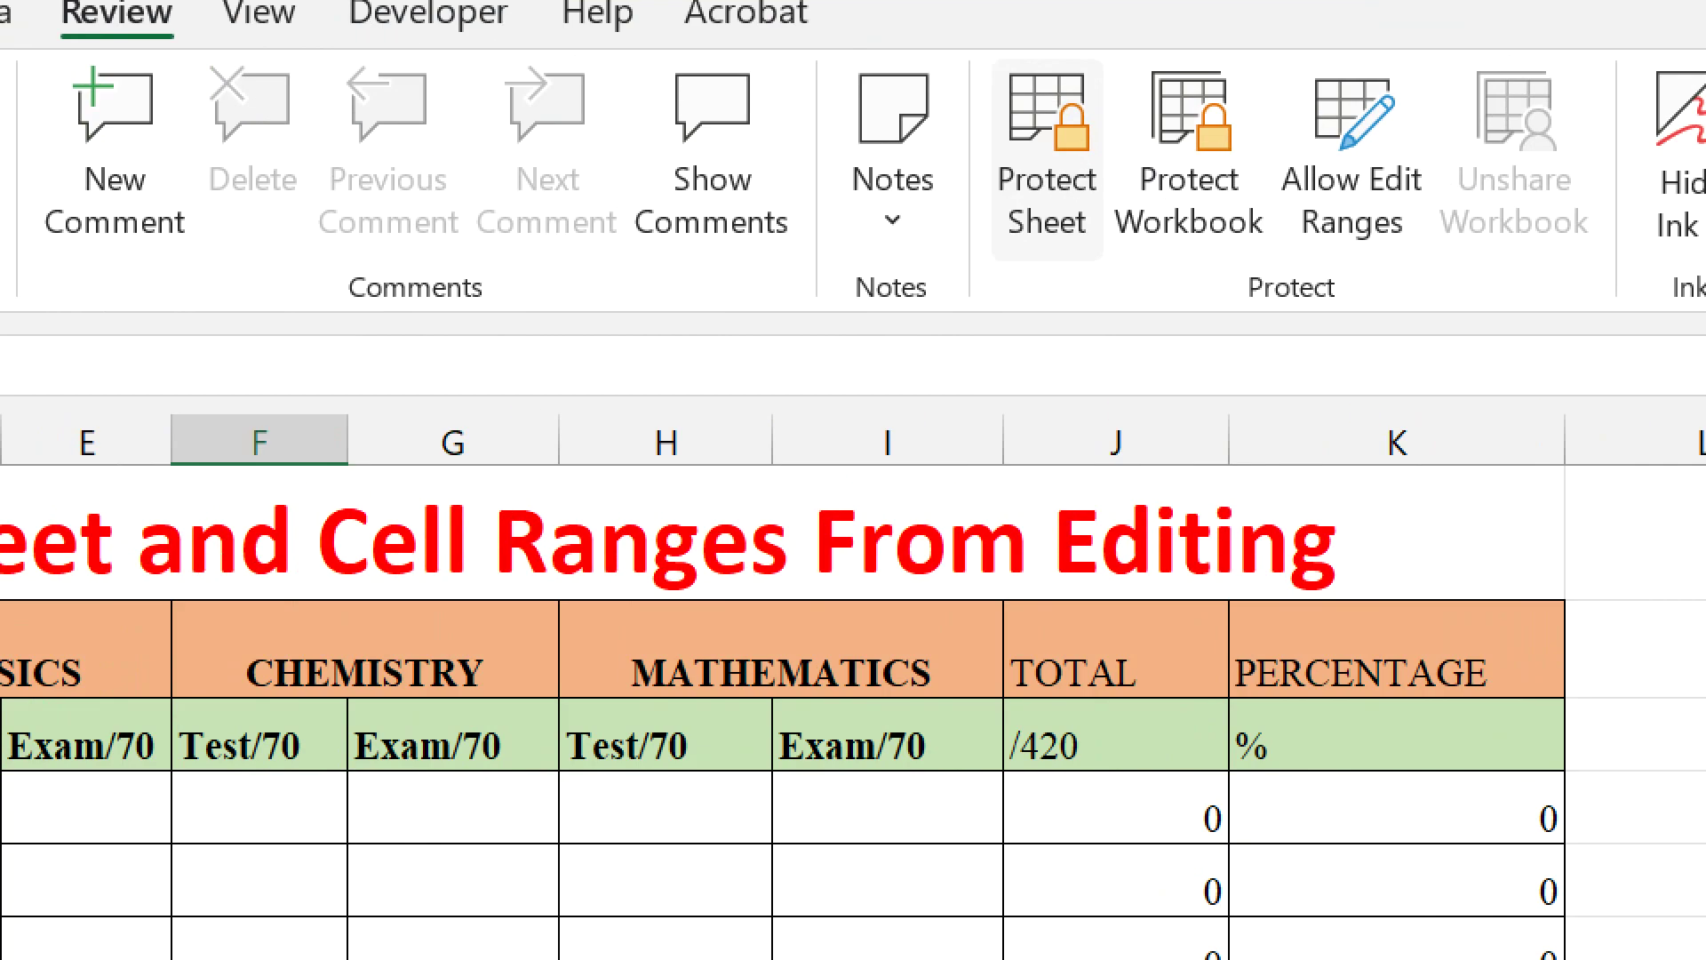
mouse_move(989, 65)
left_mouse_down()
mouse_move(1112, 229)
mouse_move(1111, 275)
mouse_move(1043, 264)
left_mouse_up()
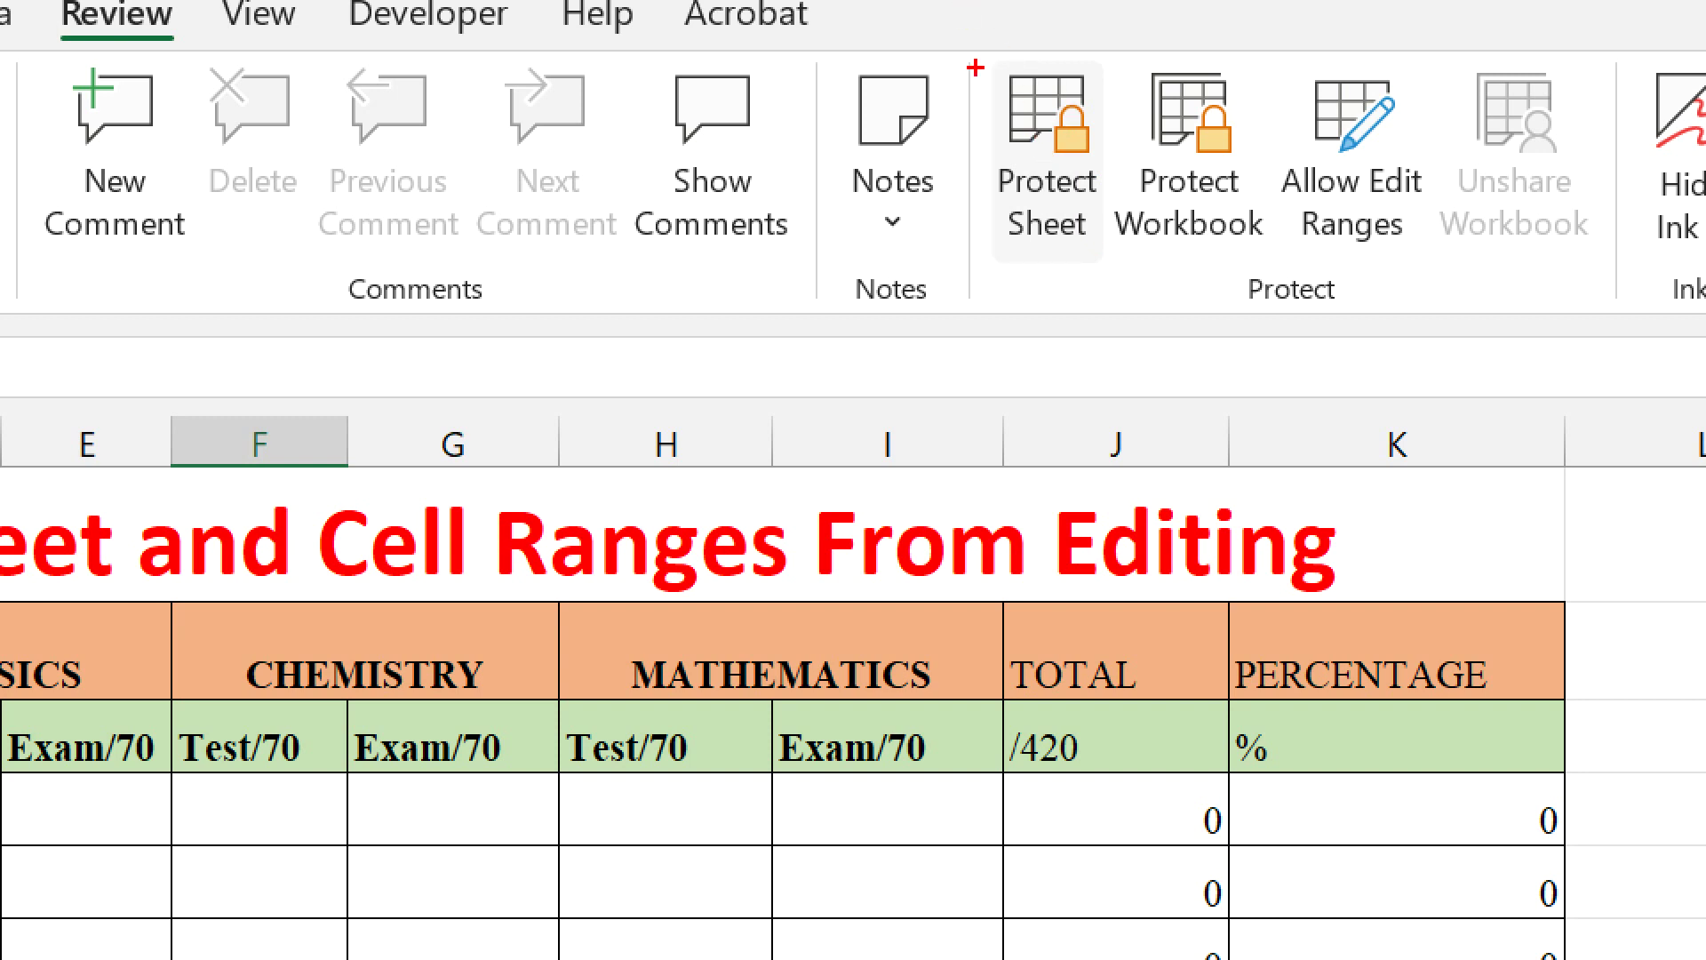
left_click_drag(979, 67, 1124, 193)
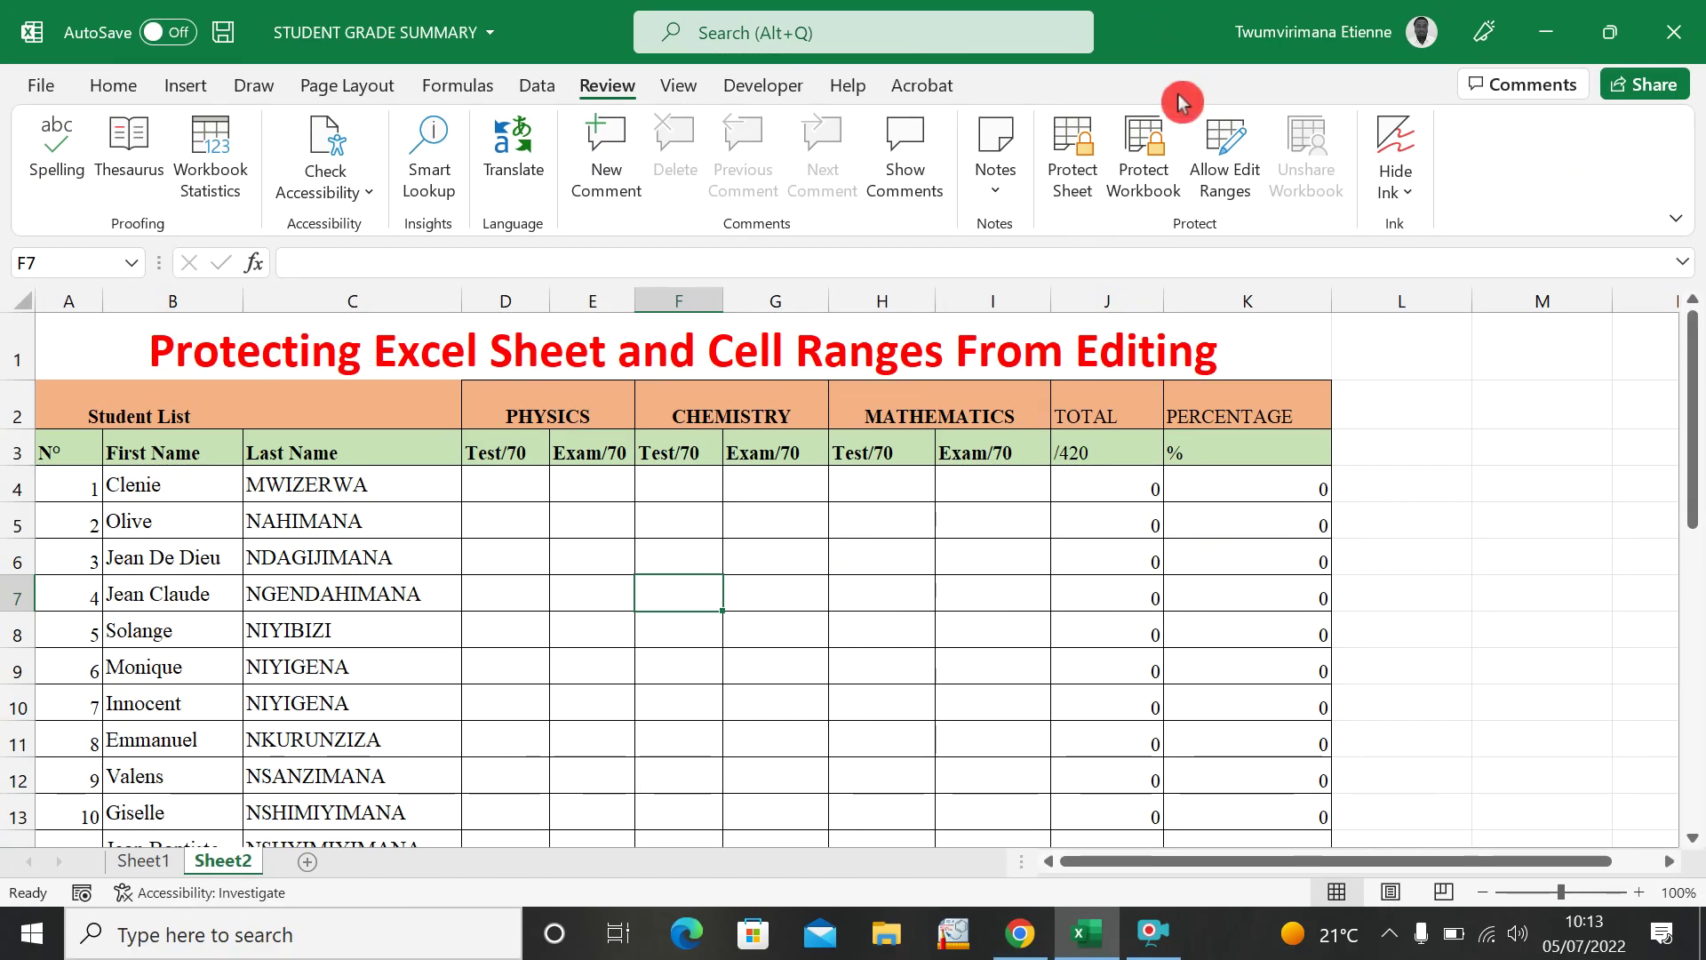
left_click(1162, 140)
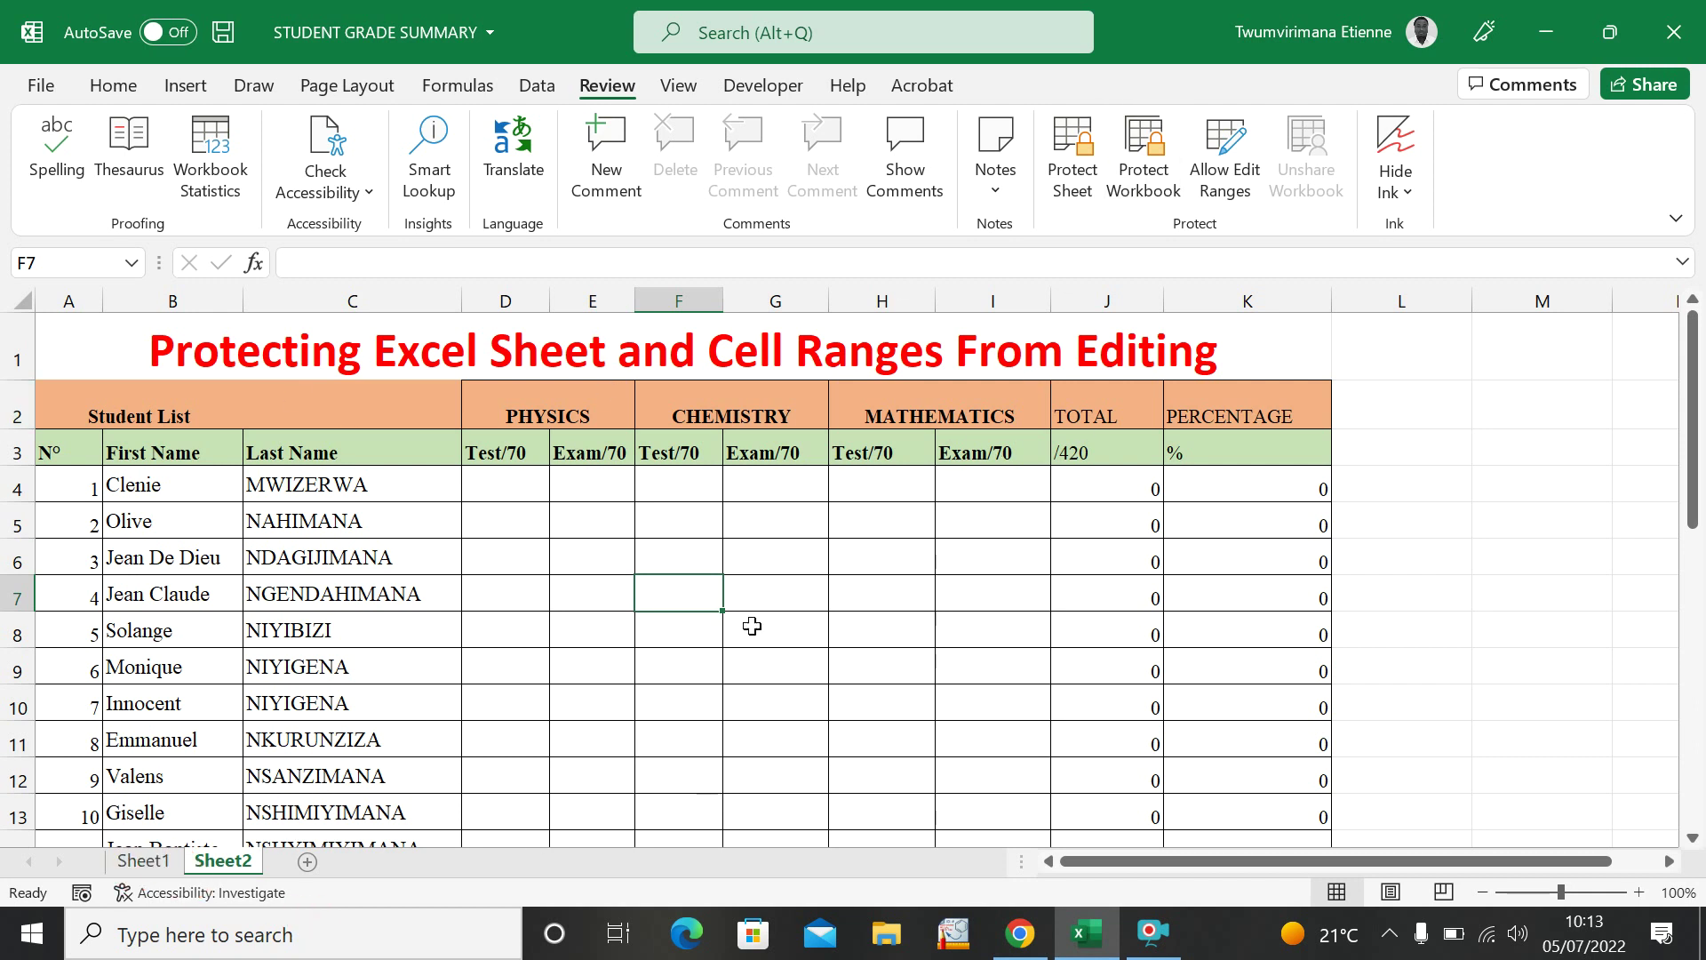
Apply Protect Sheet to Sheet2, entering the sheet password and confirming it.
left_click(1070, 145)
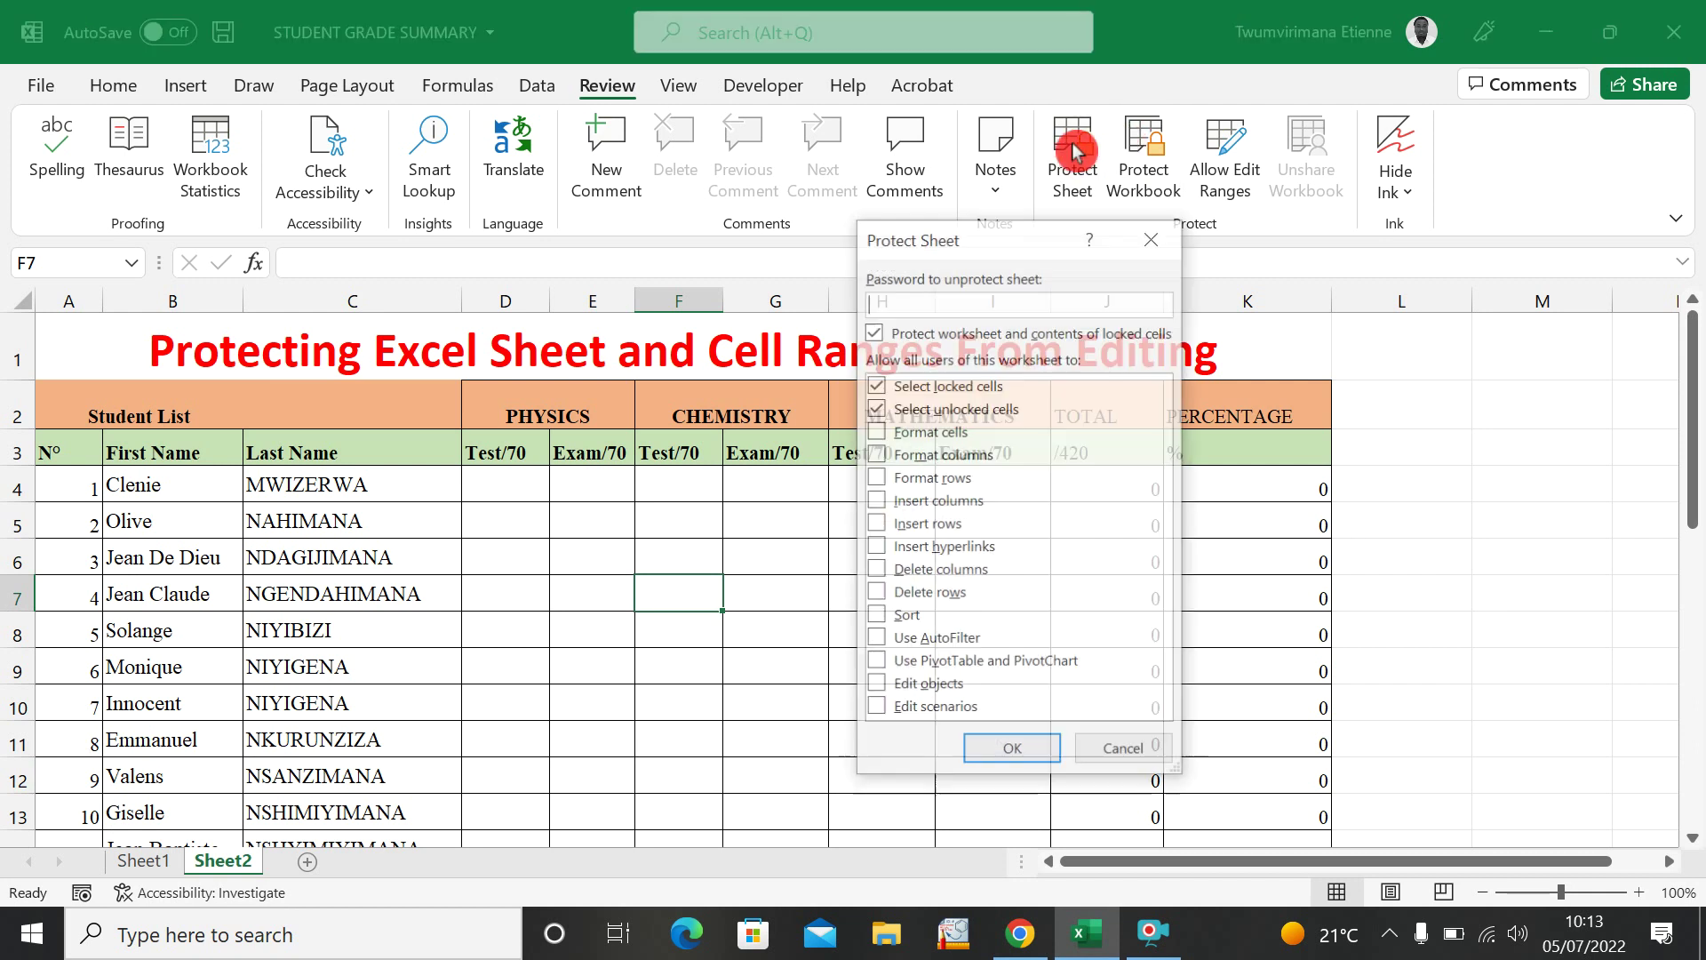
type("123")
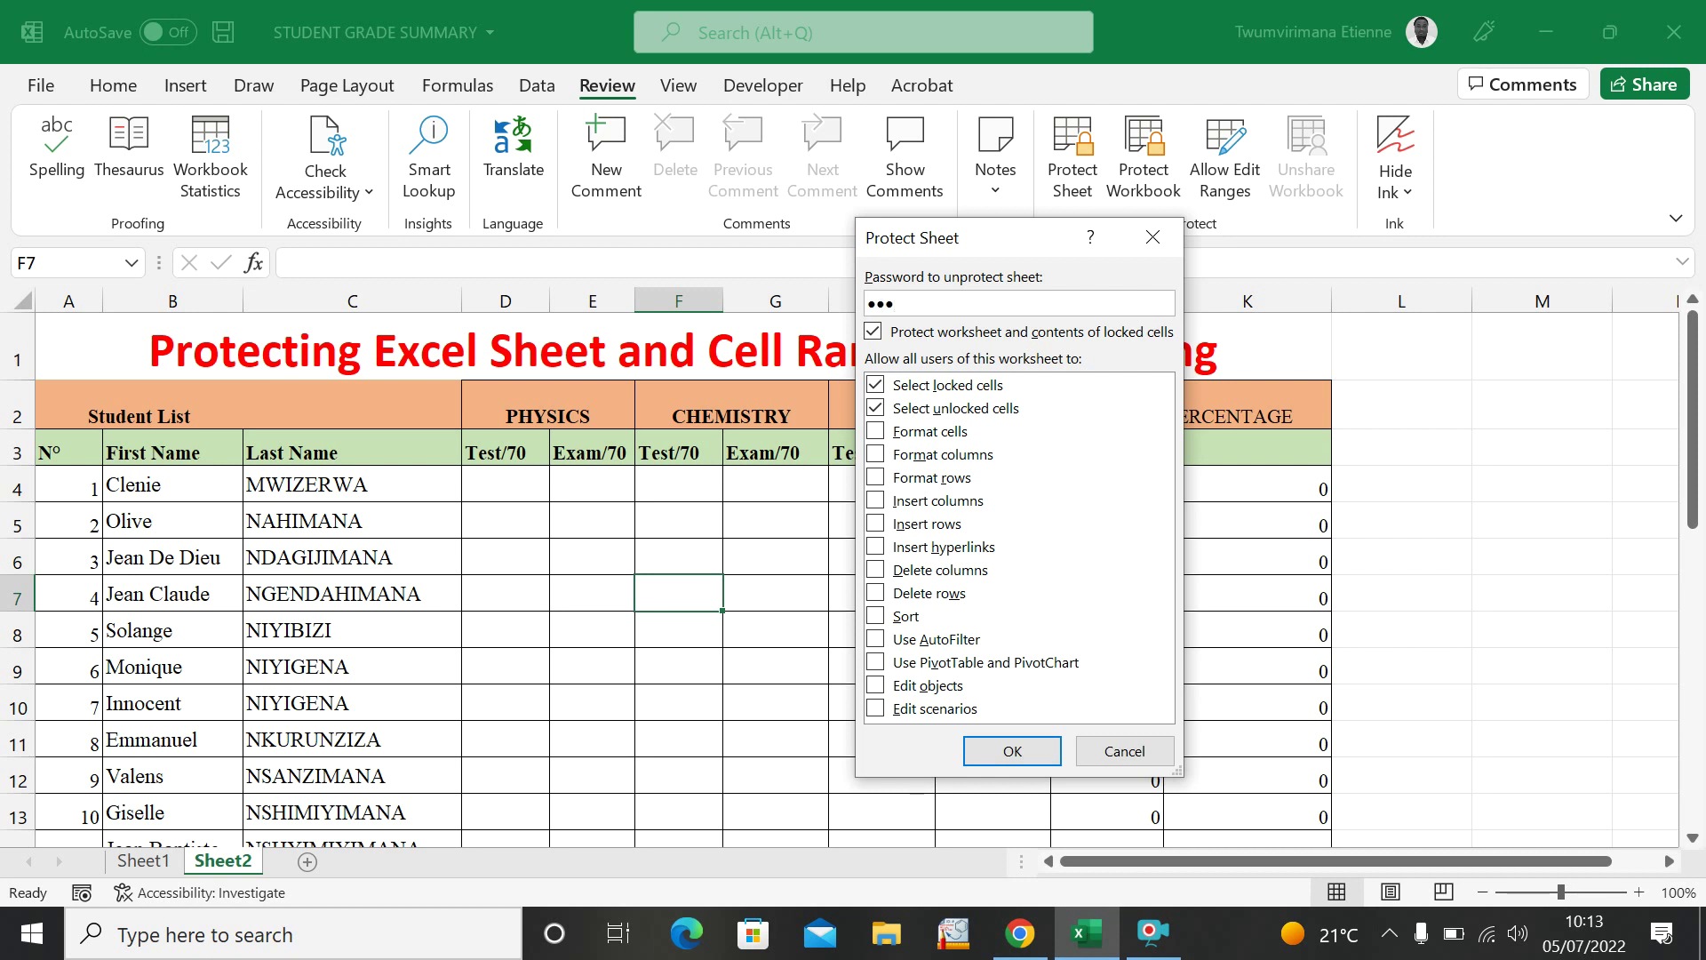
left_click(1013, 751)
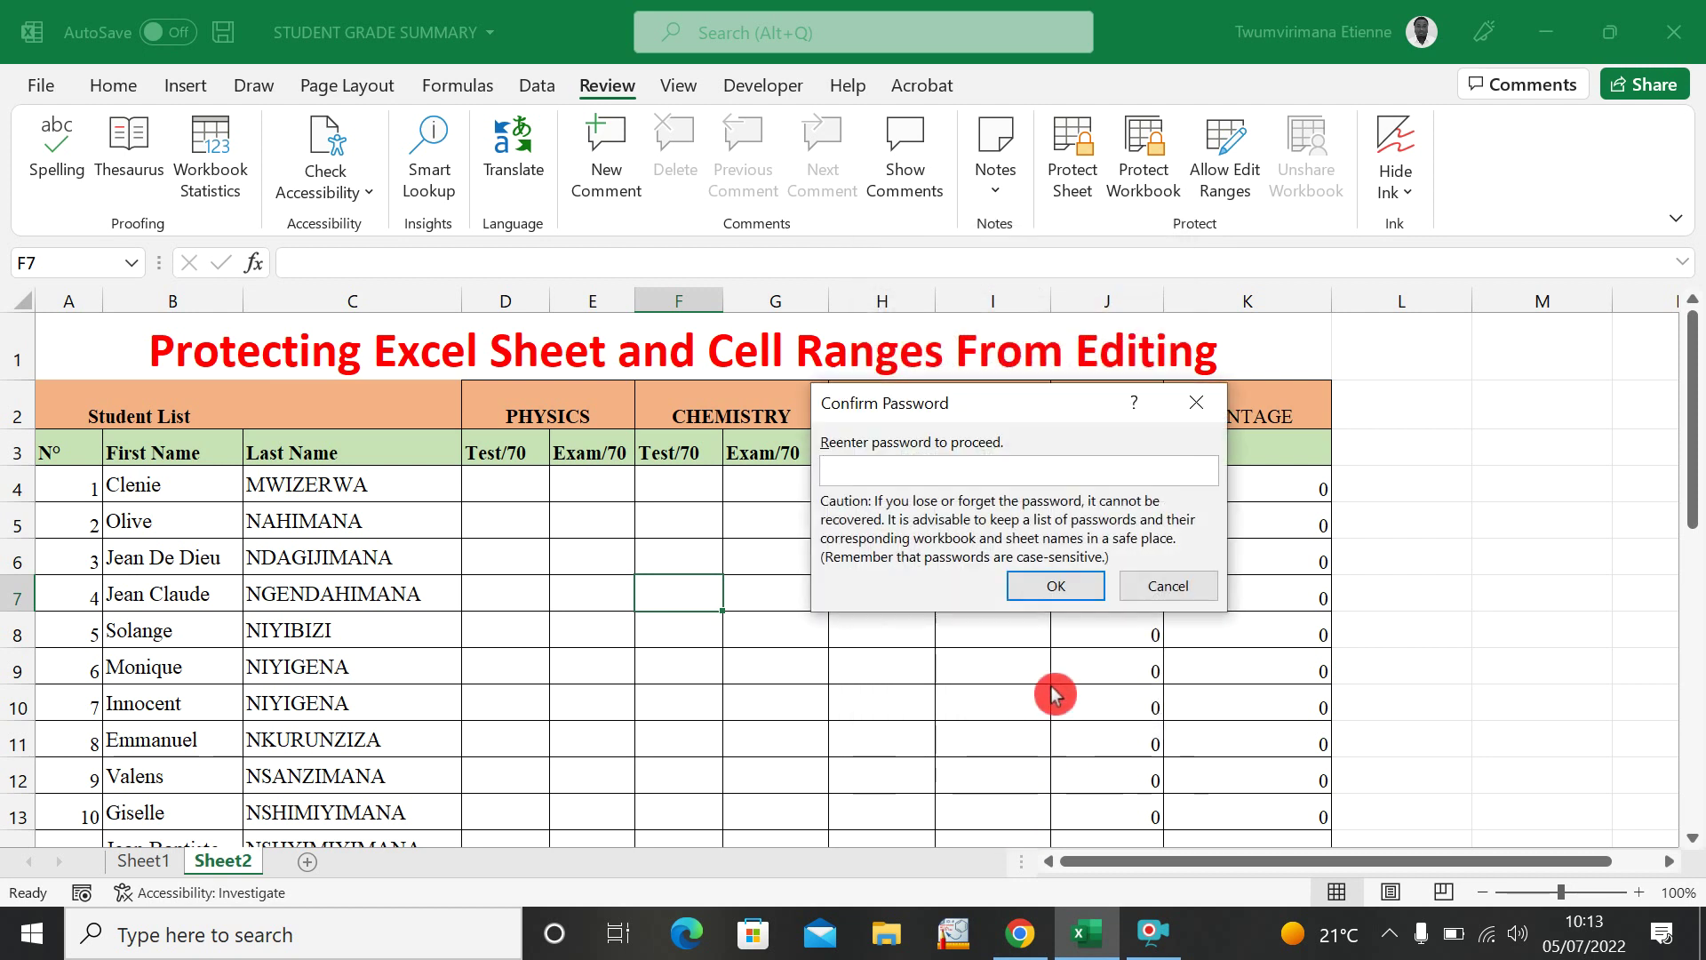
type("123")
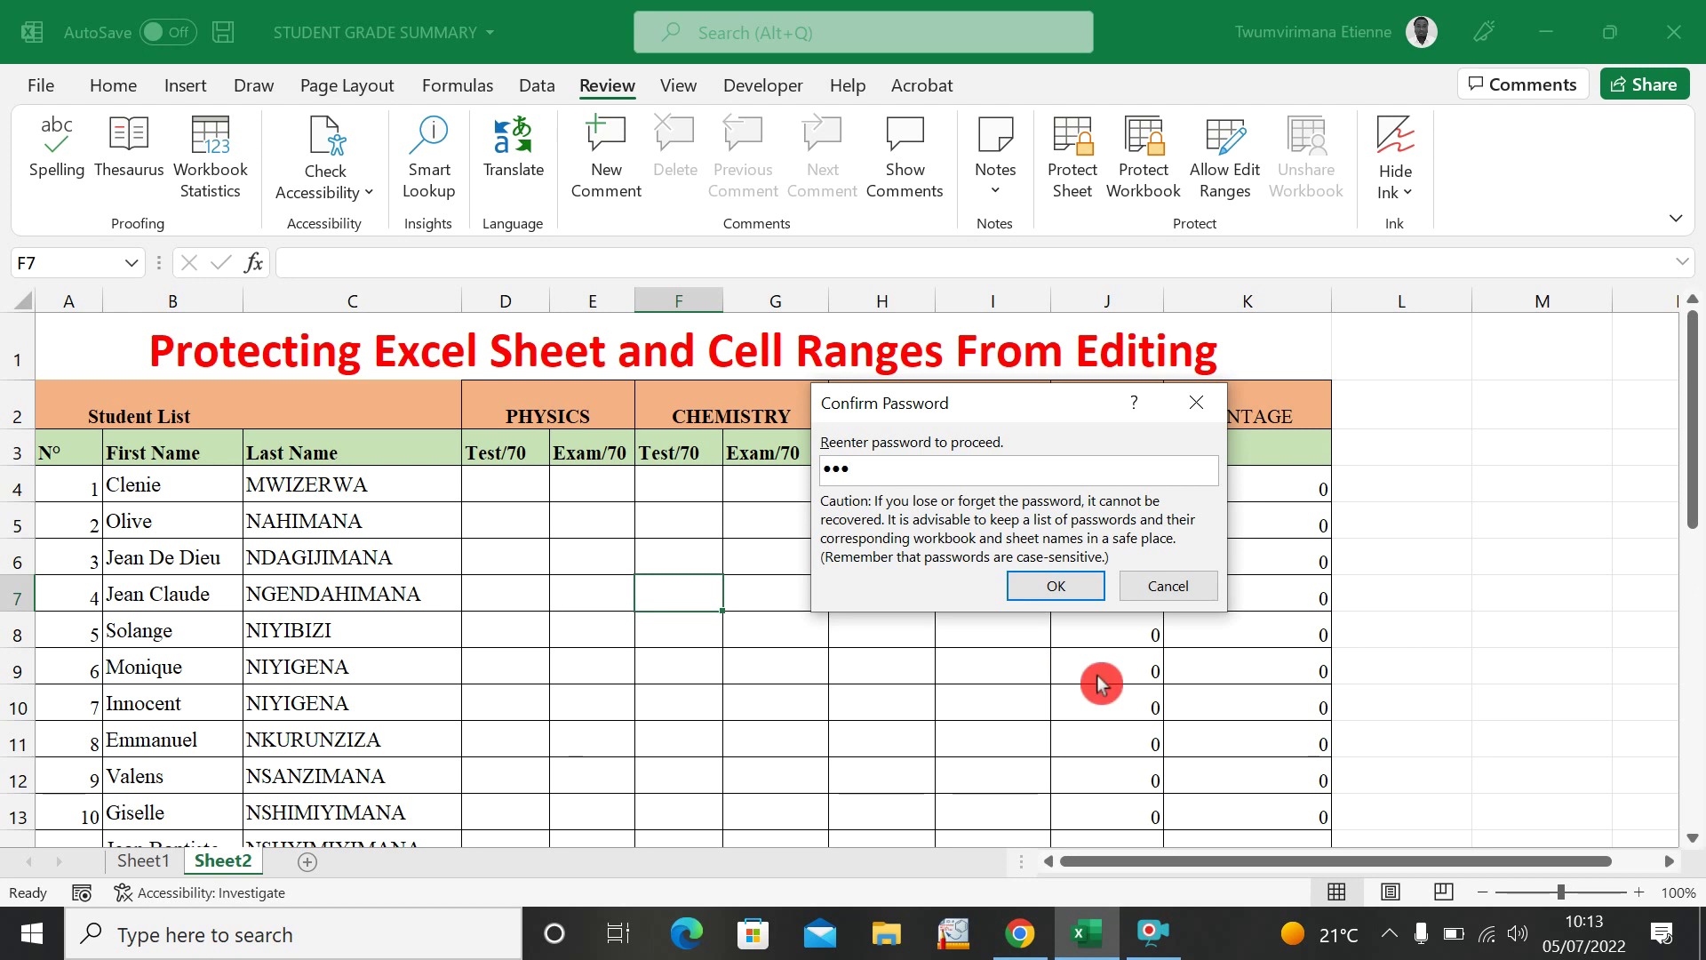
left_click(1056, 595)
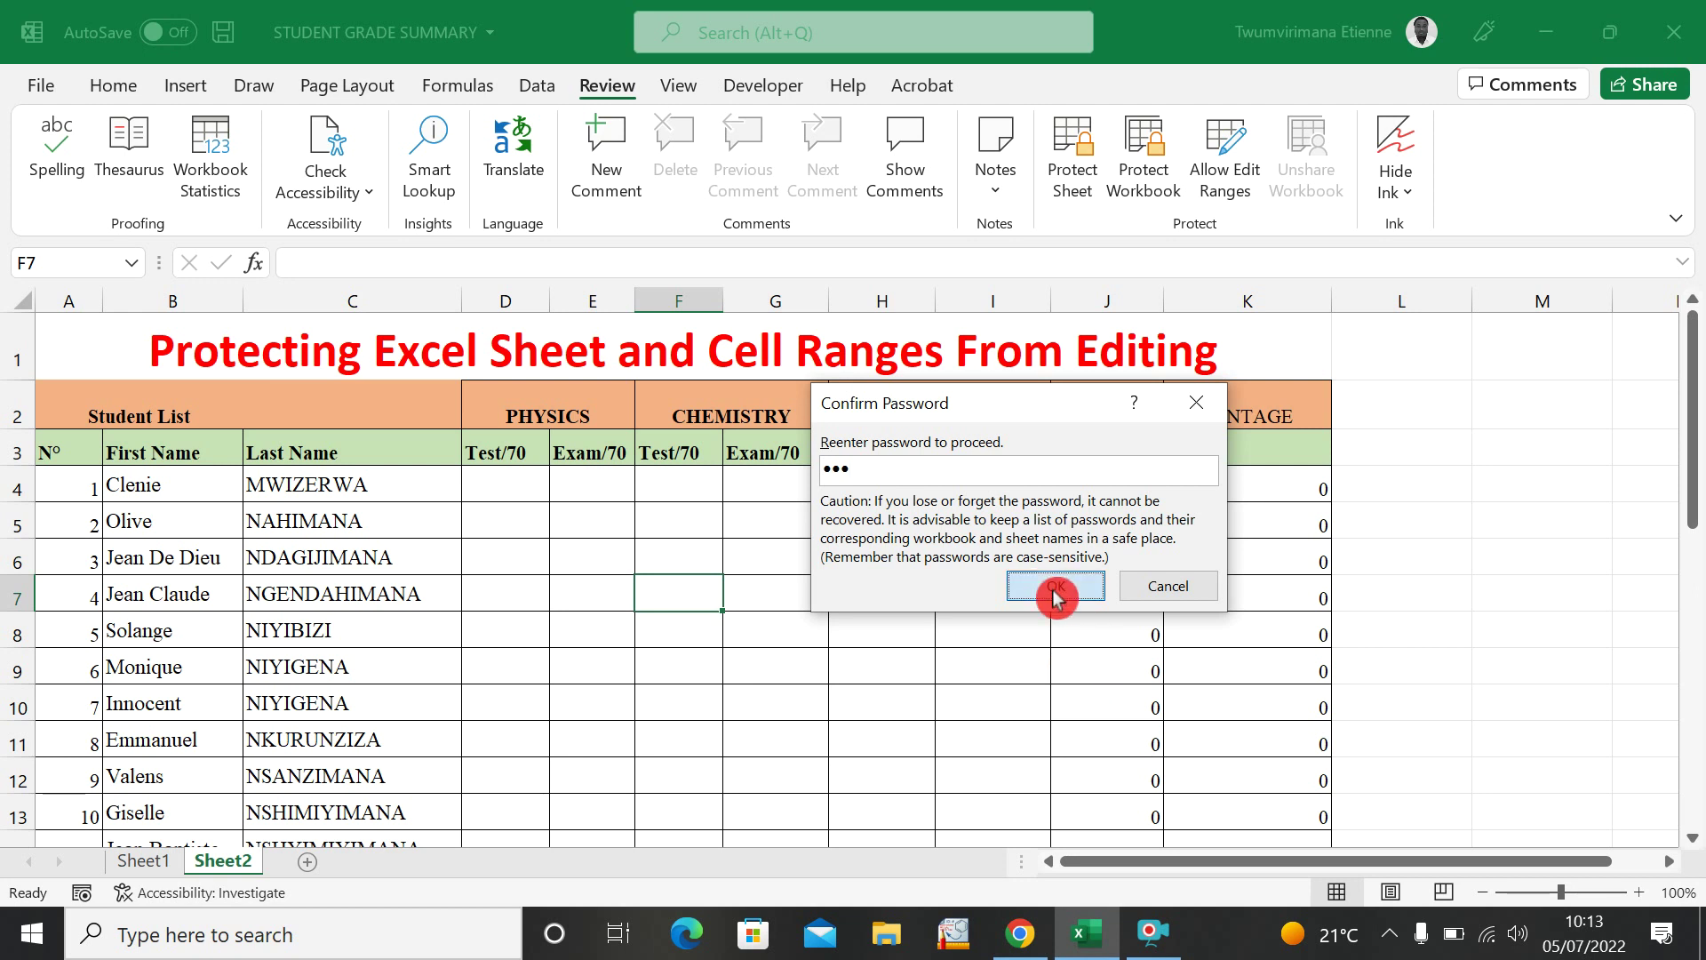
left_click(631, 565)
double_click(864, 589)
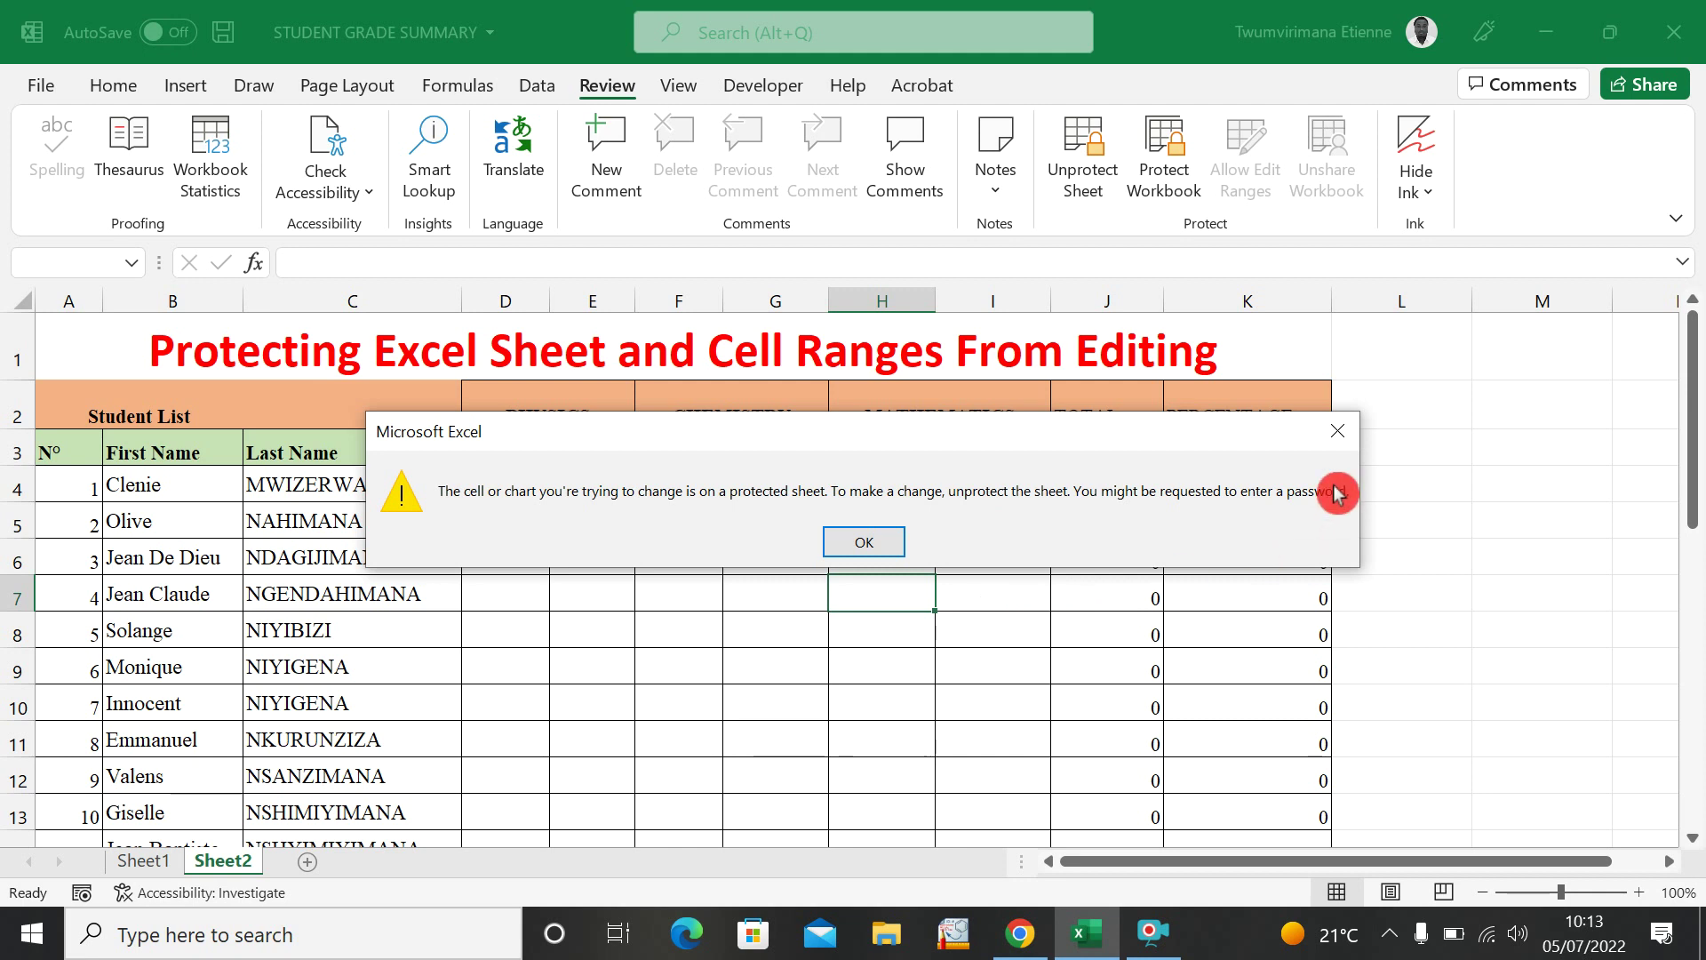
left_click(888, 540)
key("Left")
key("Up")
key("Up")
key("Up")
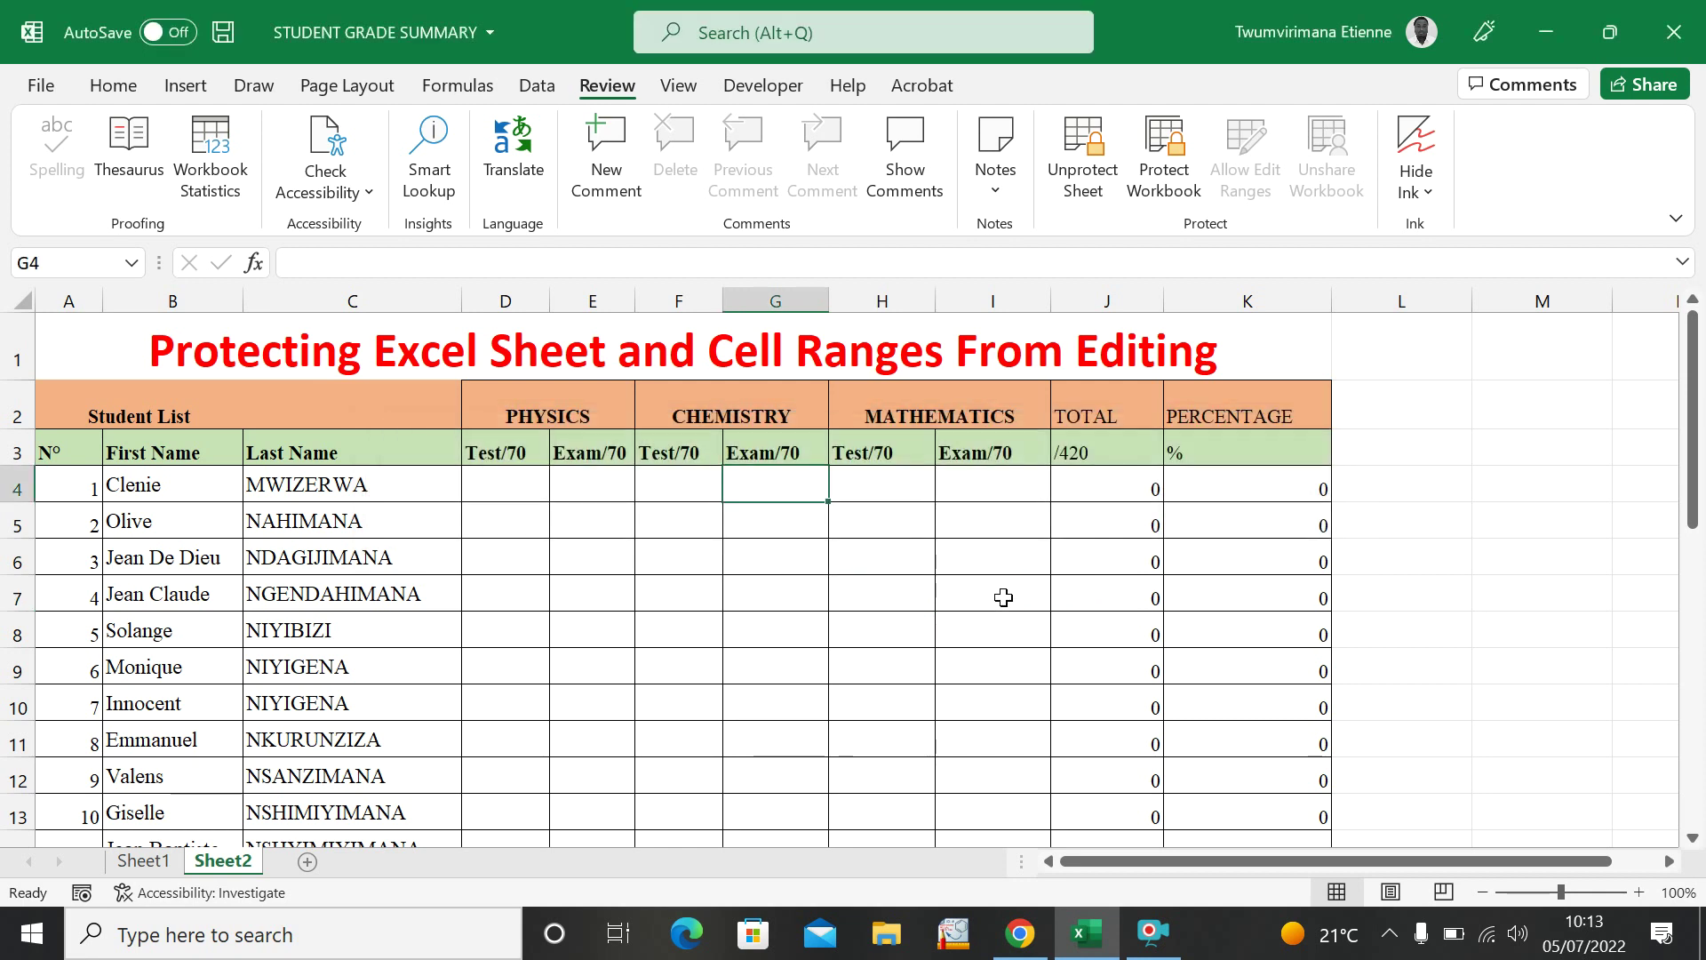
double_click(1004, 597)
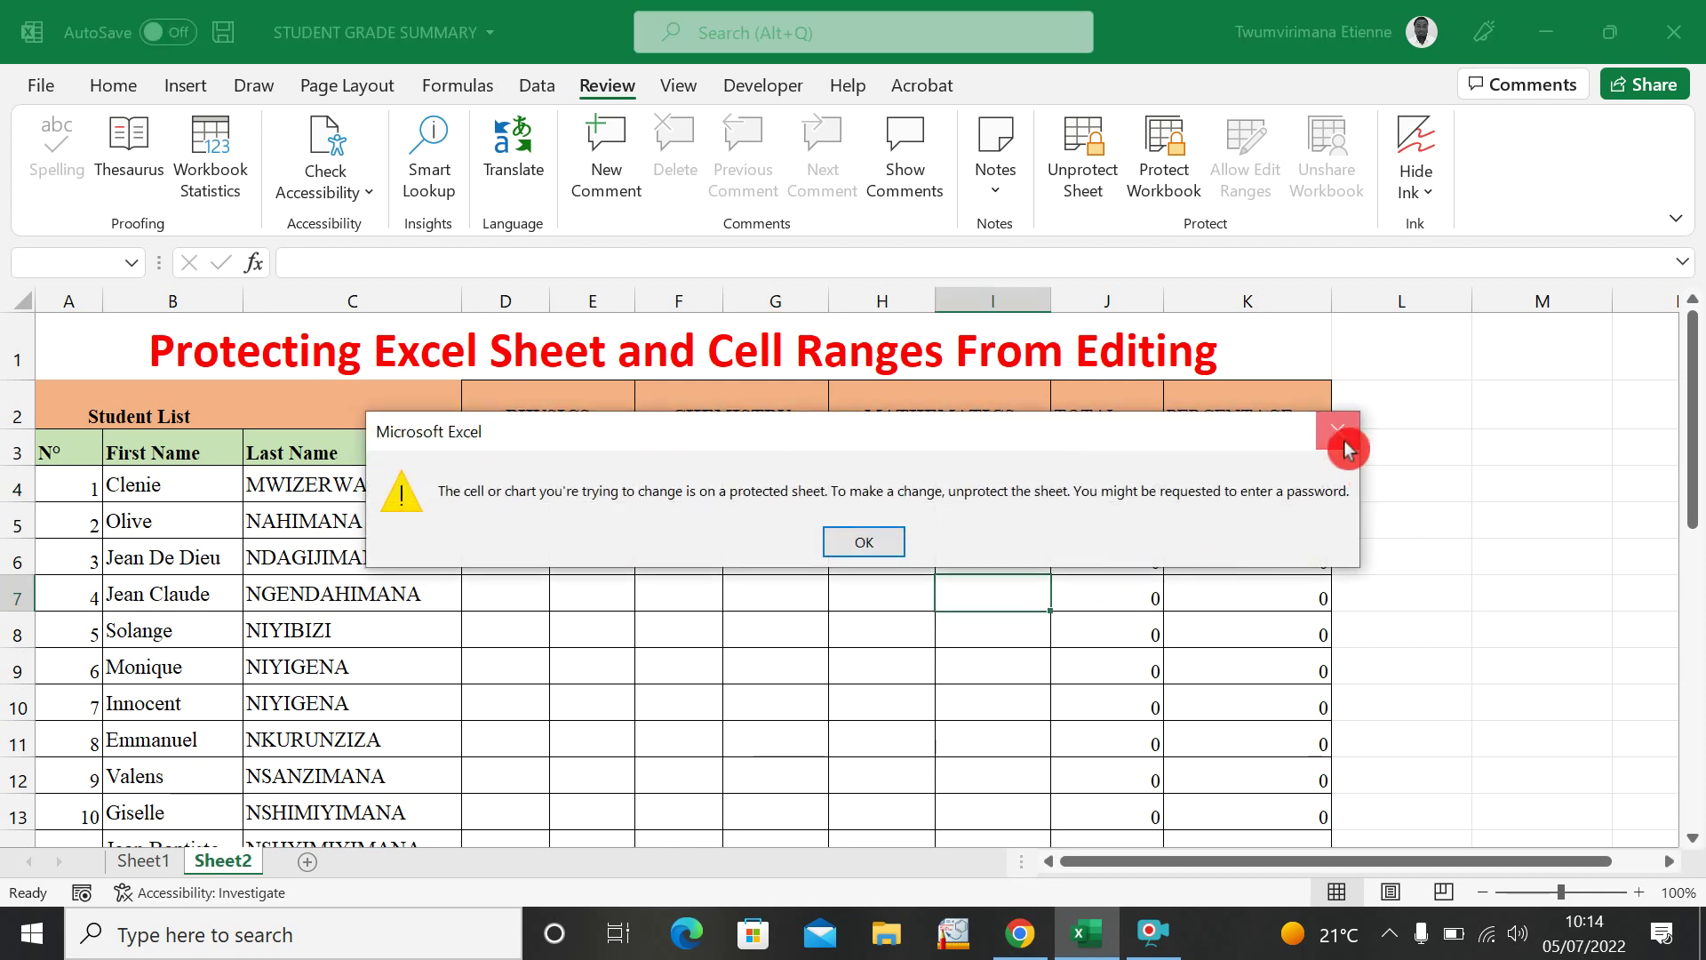
left_click(1346, 449)
left_click(1421, 484)
double_click(1523, 490)
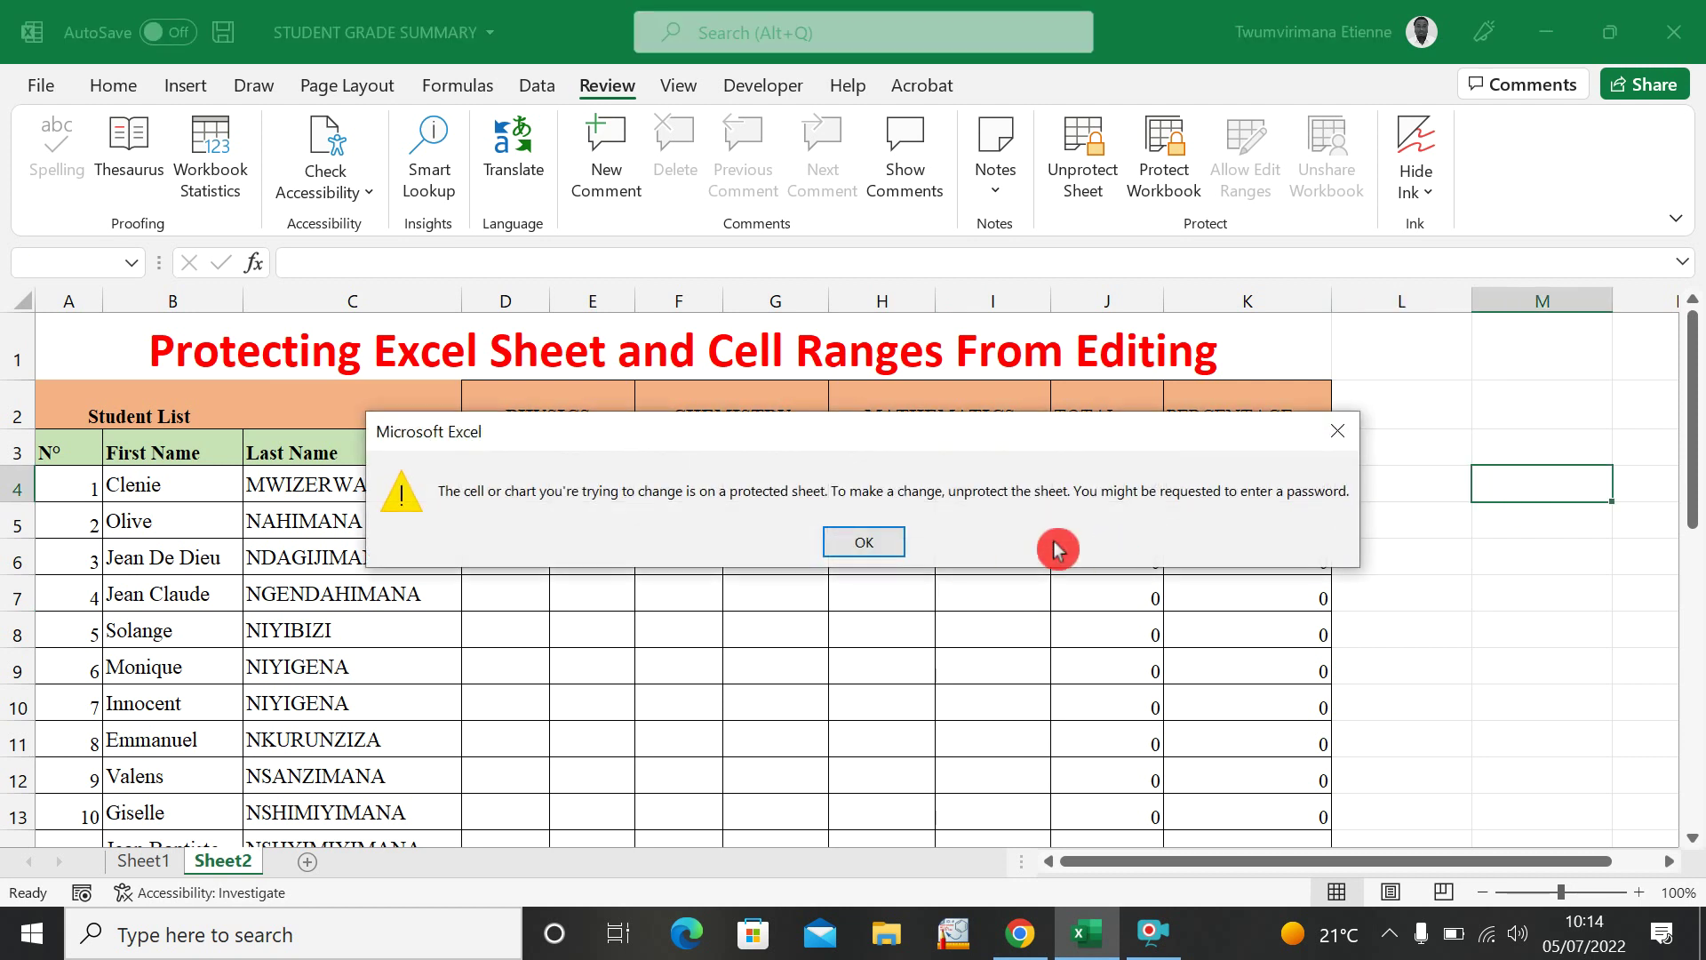
left_click(855, 540)
left_click(1279, 498)
double_click(1280, 498)
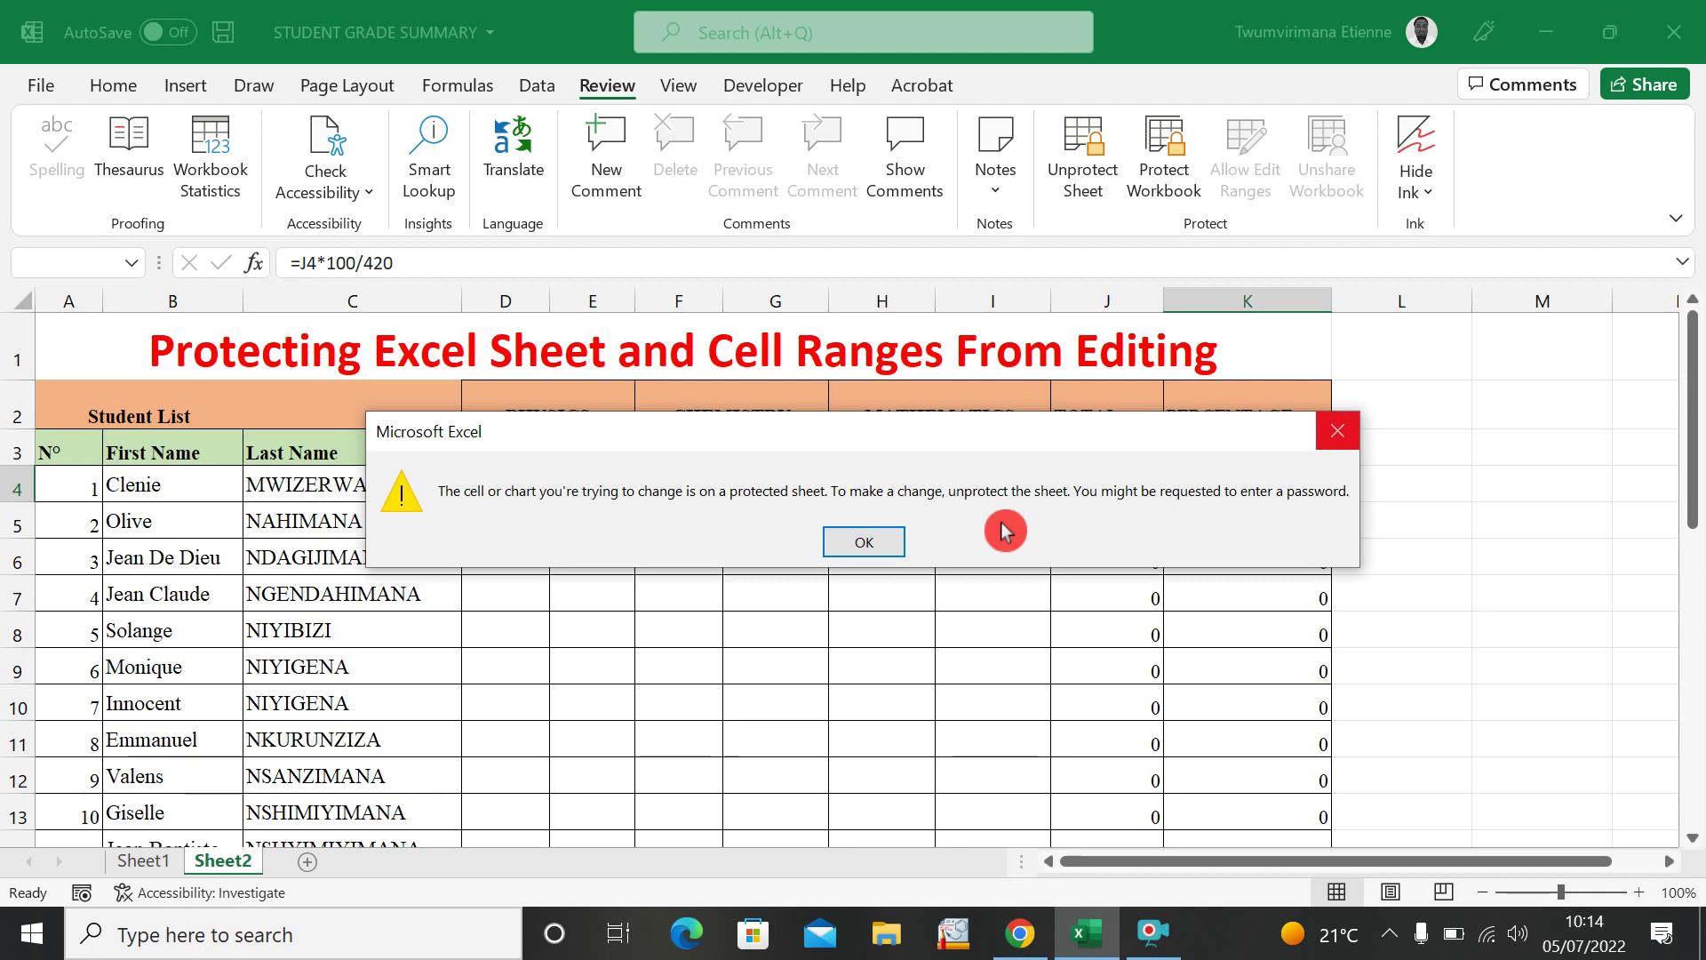
left_click(866, 544)
key("Left")
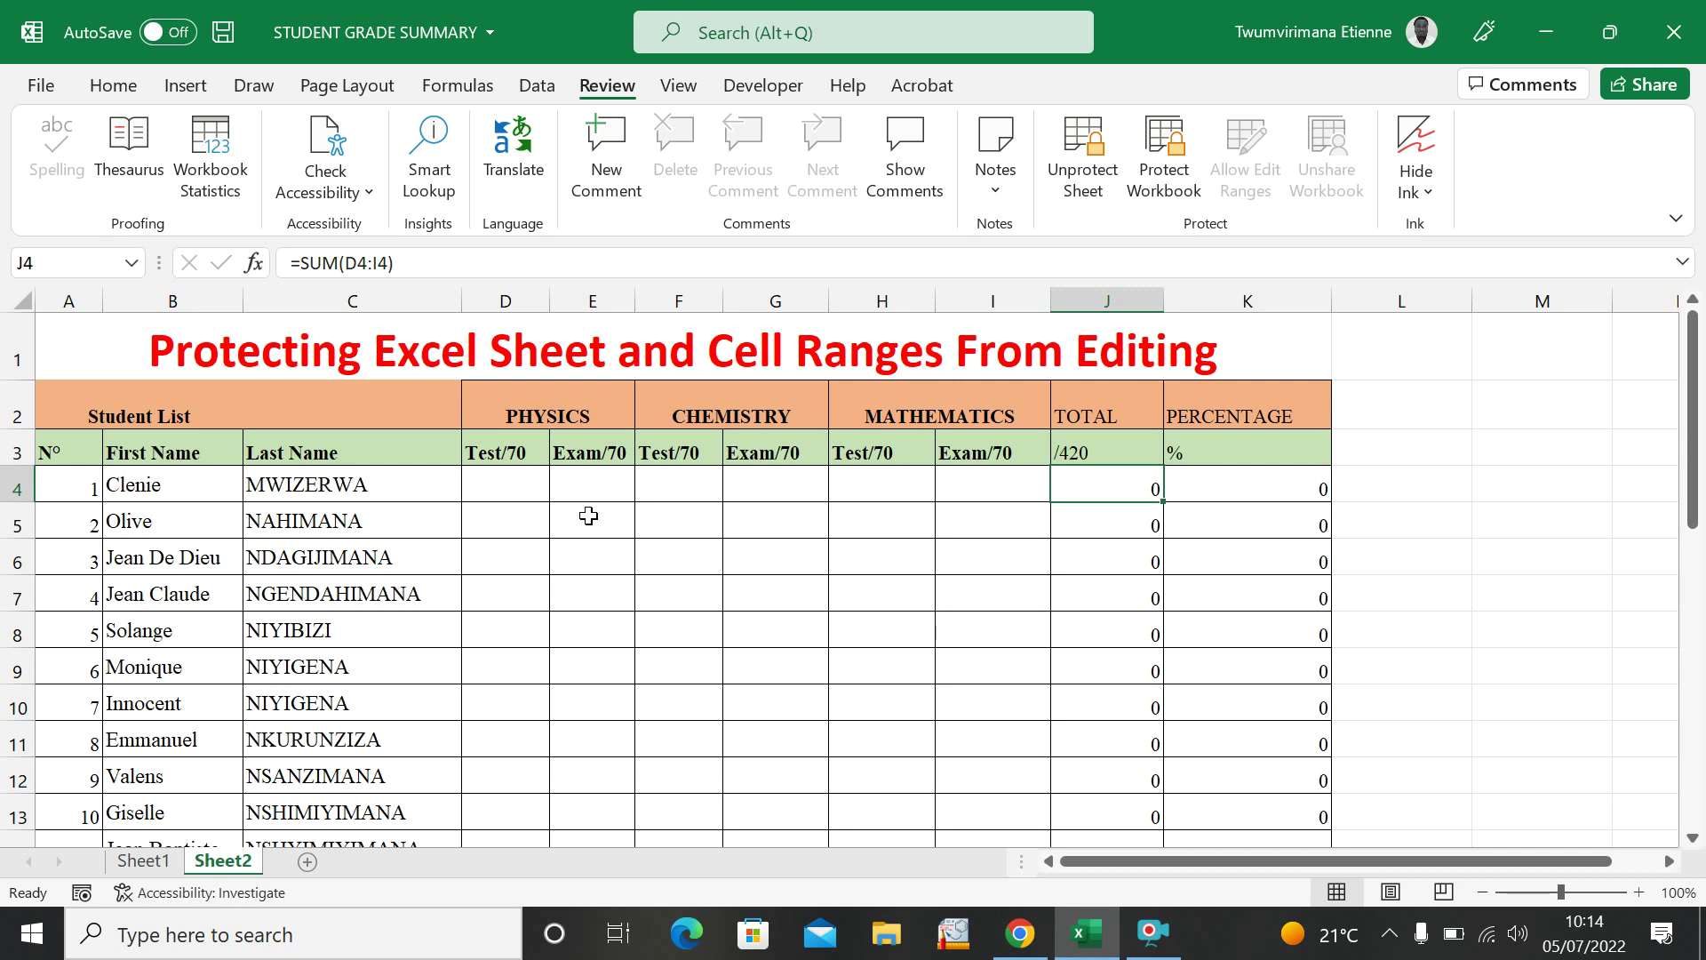
left_click_drag(491, 491, 977, 782)
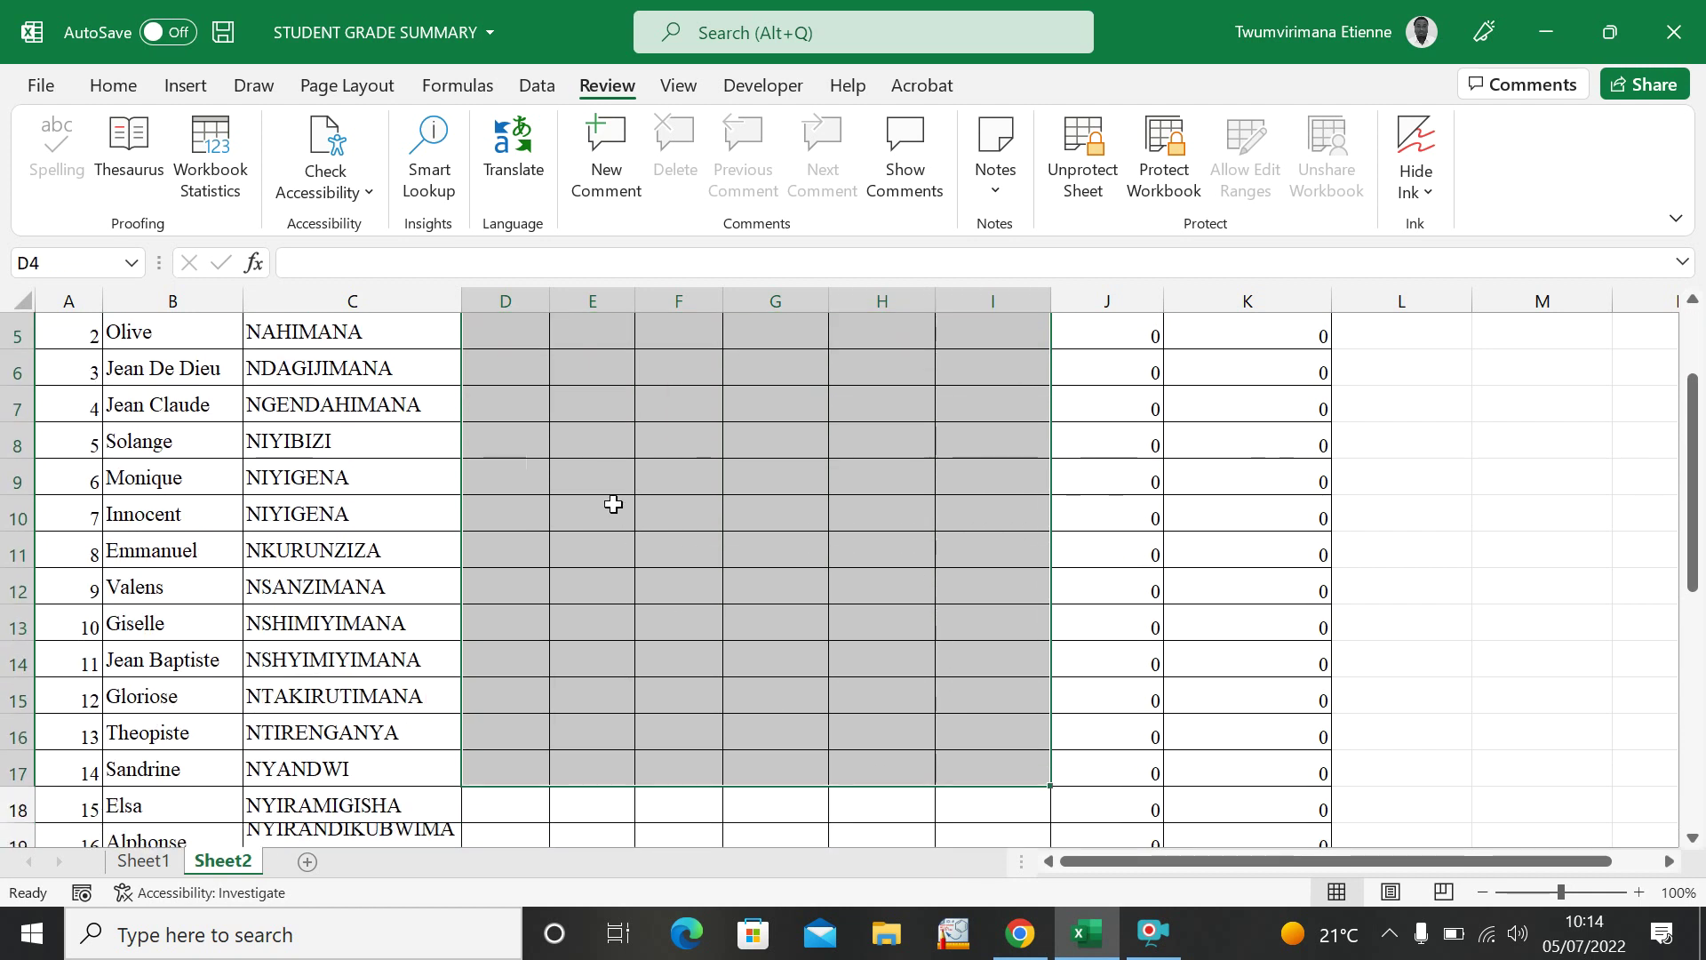
scroll(614, 503, "up", 2)
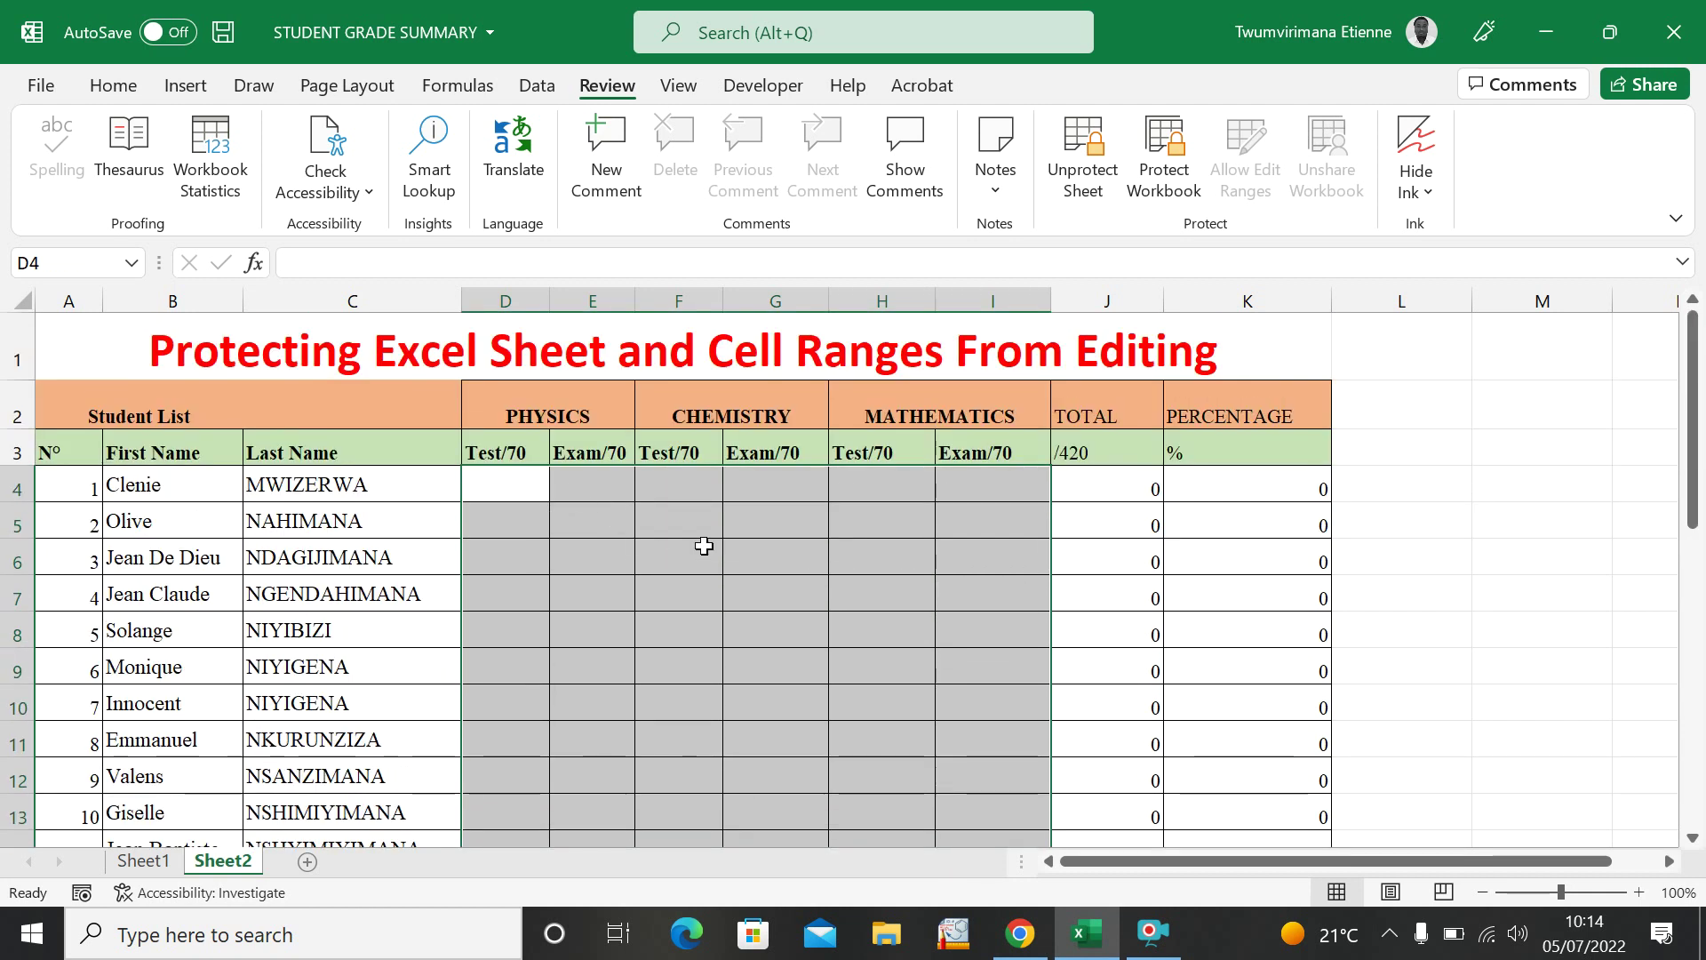
left_click(845, 551)
left_click(679, 455)
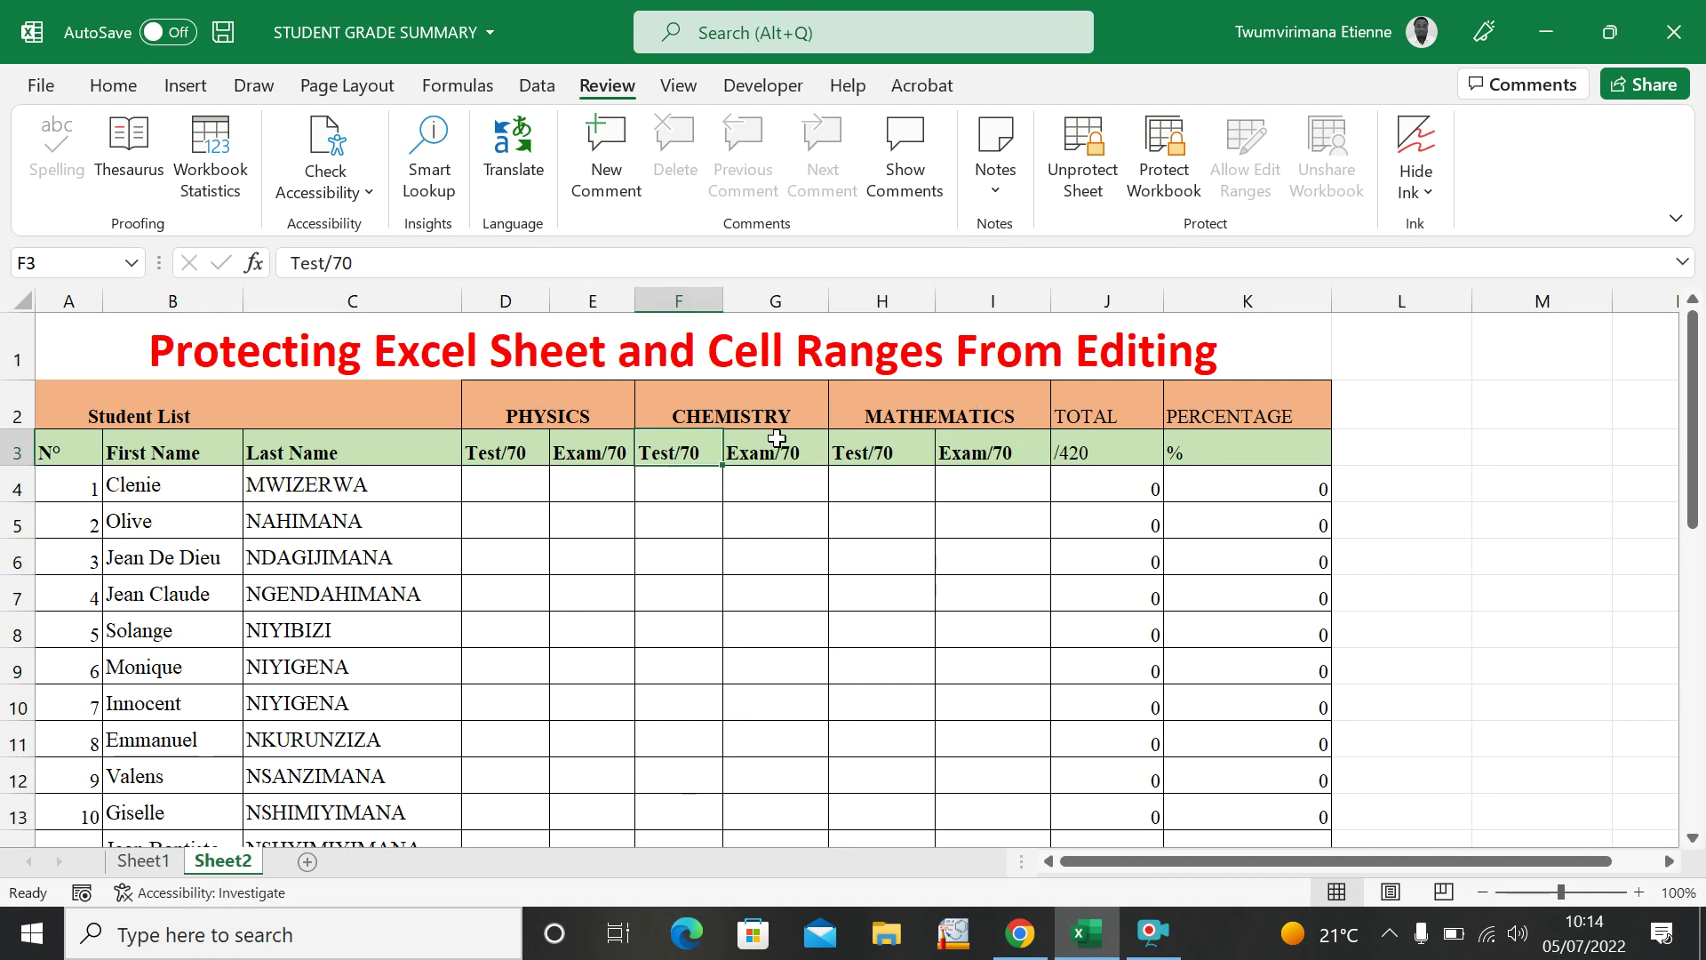
Unprotect Sheet2 with its password and test that mark cells are editable.
left_click(802, 662)
left_click(1080, 156)
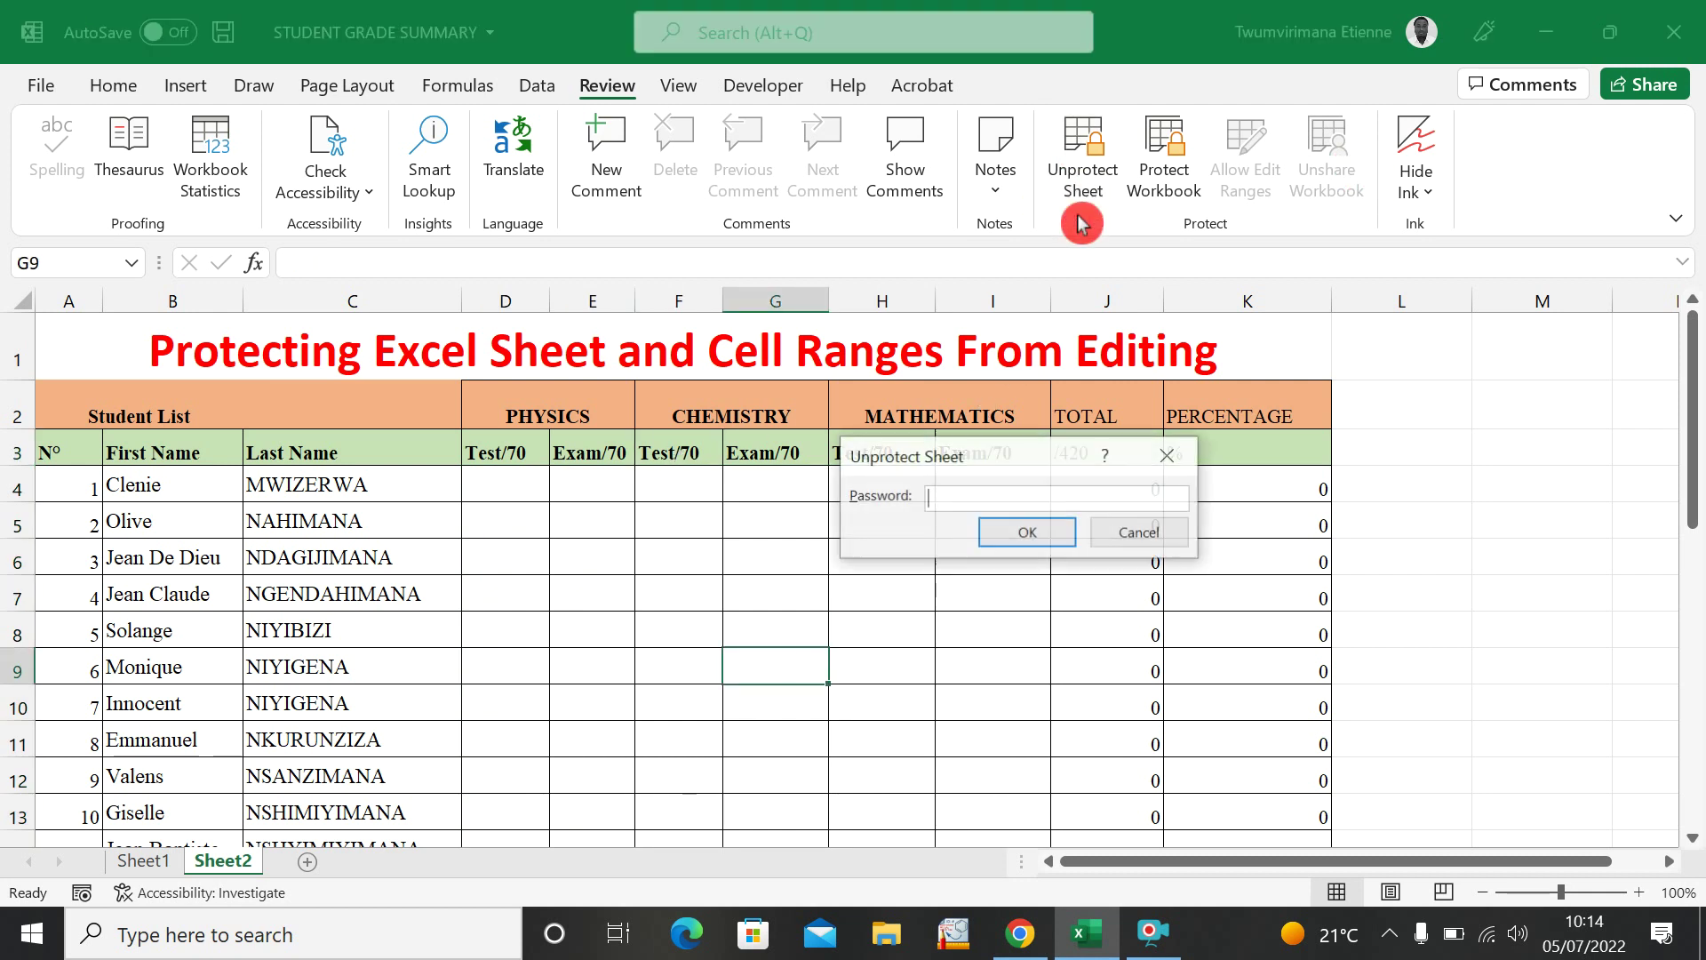
type("••")
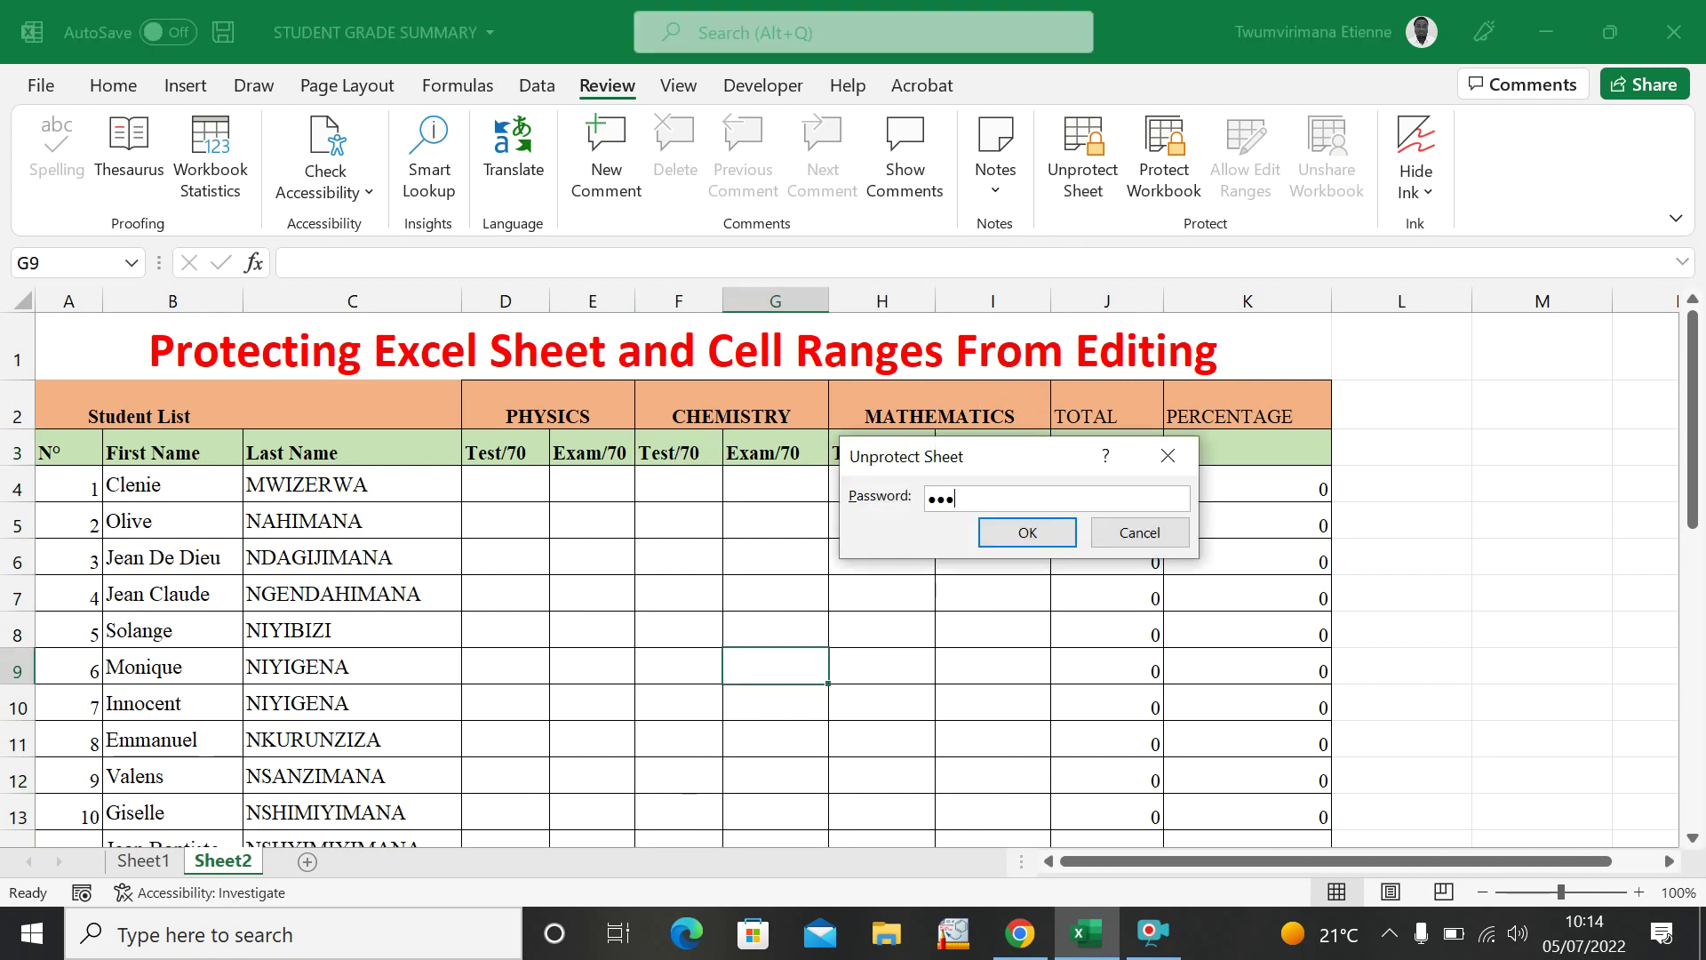
left_click(1009, 531)
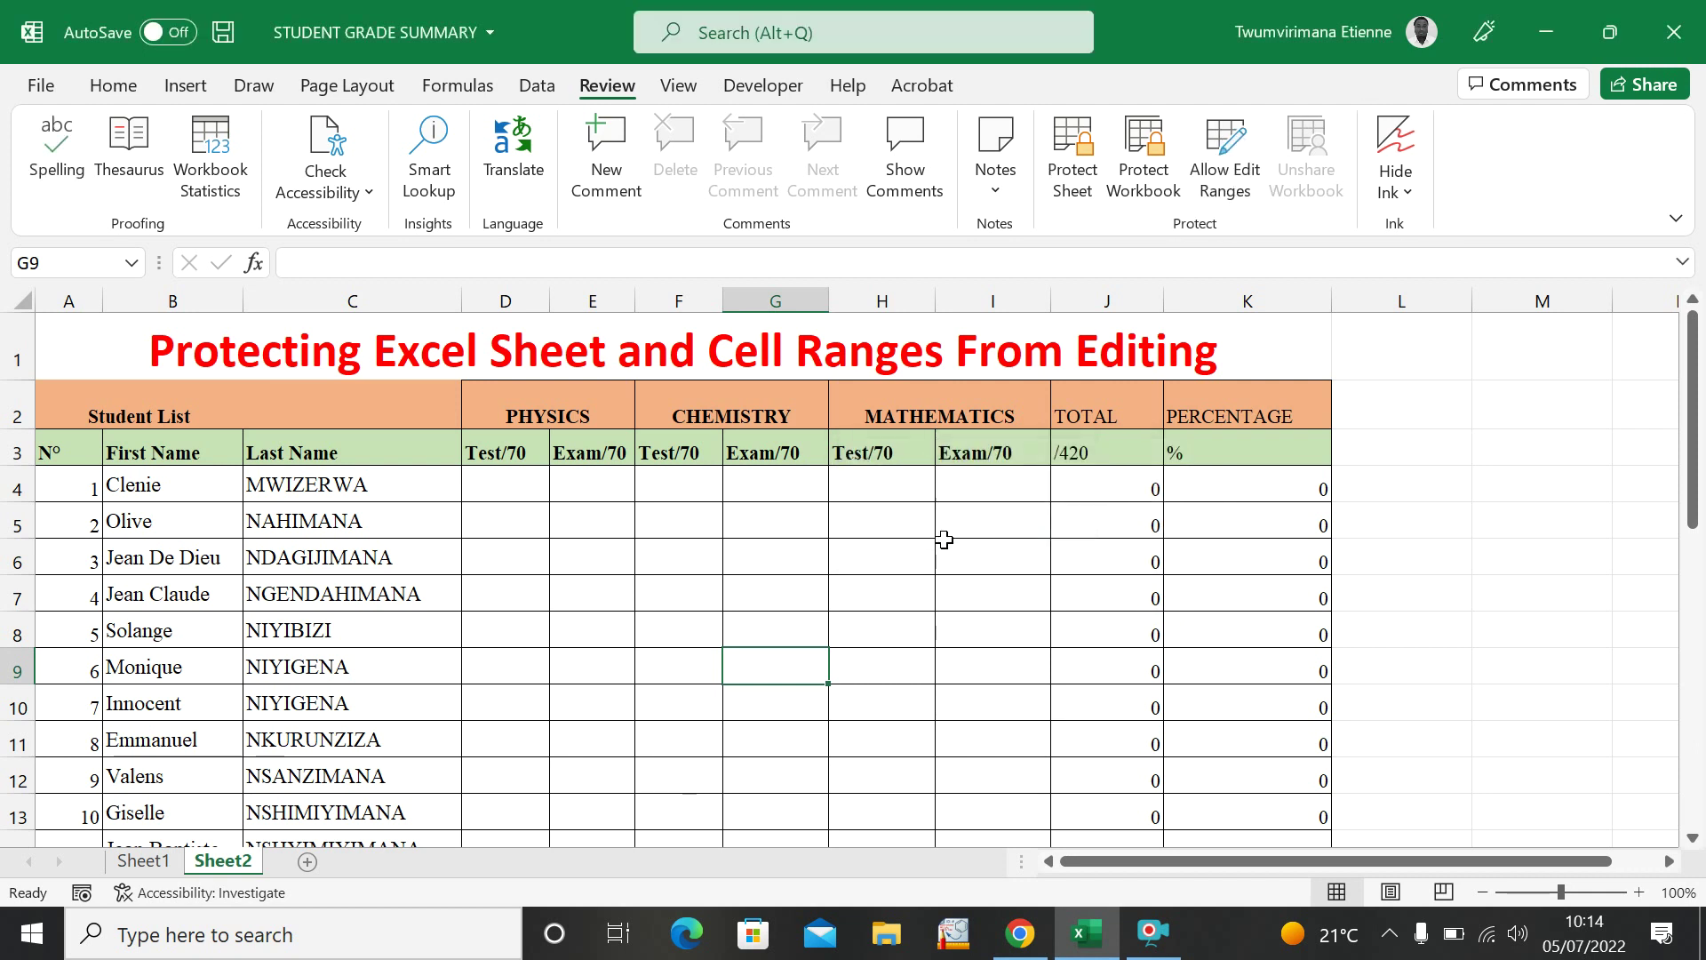
left_click(930, 548)
left_click(936, 552)
left_click(883, 567)
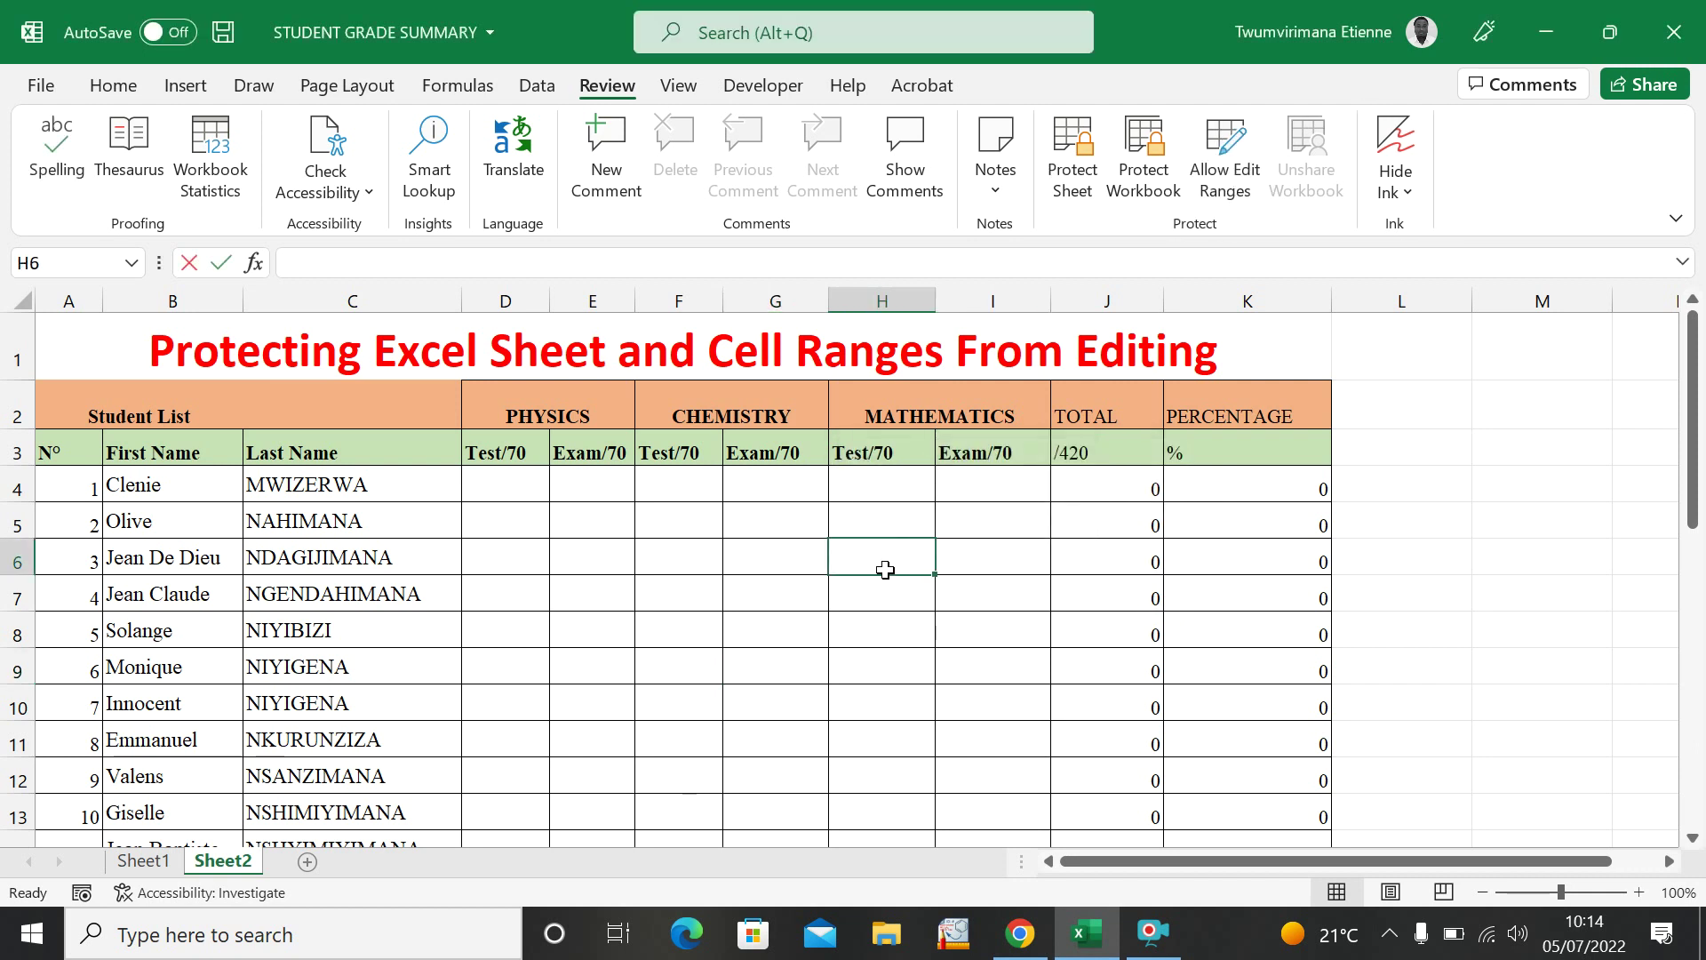
left_click(981, 655)
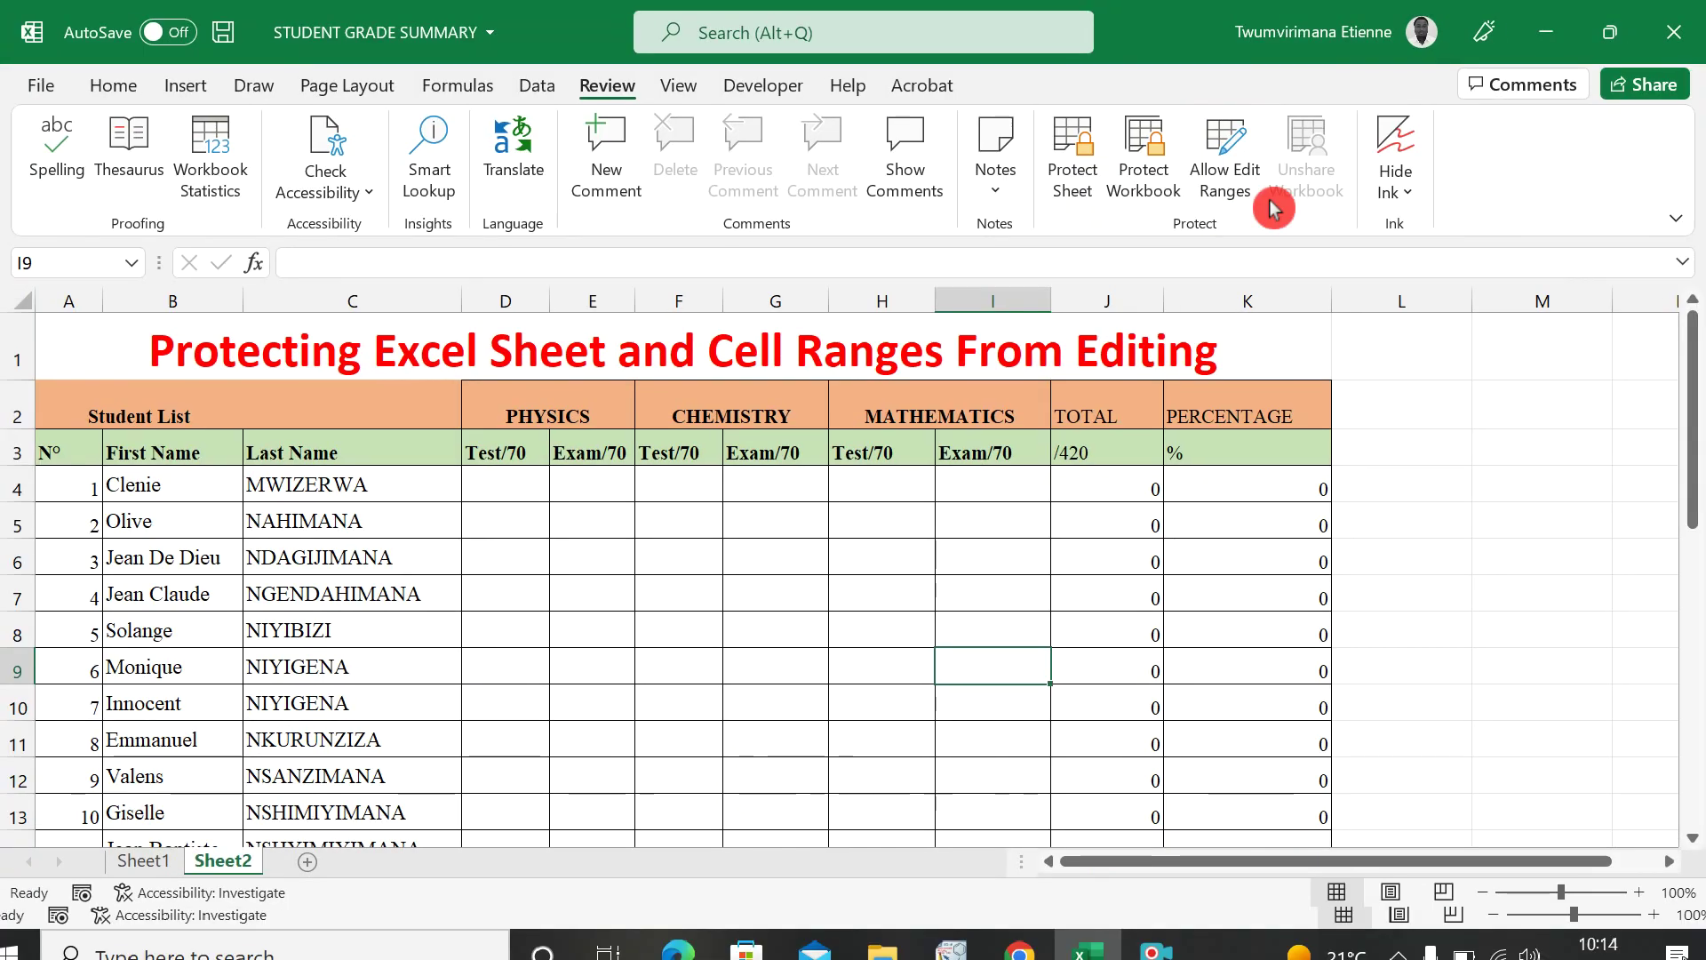
Begin a new editable range named Range1 under Allow Edit Ranges and empty its Refers to cells box.
left_click(1226, 155)
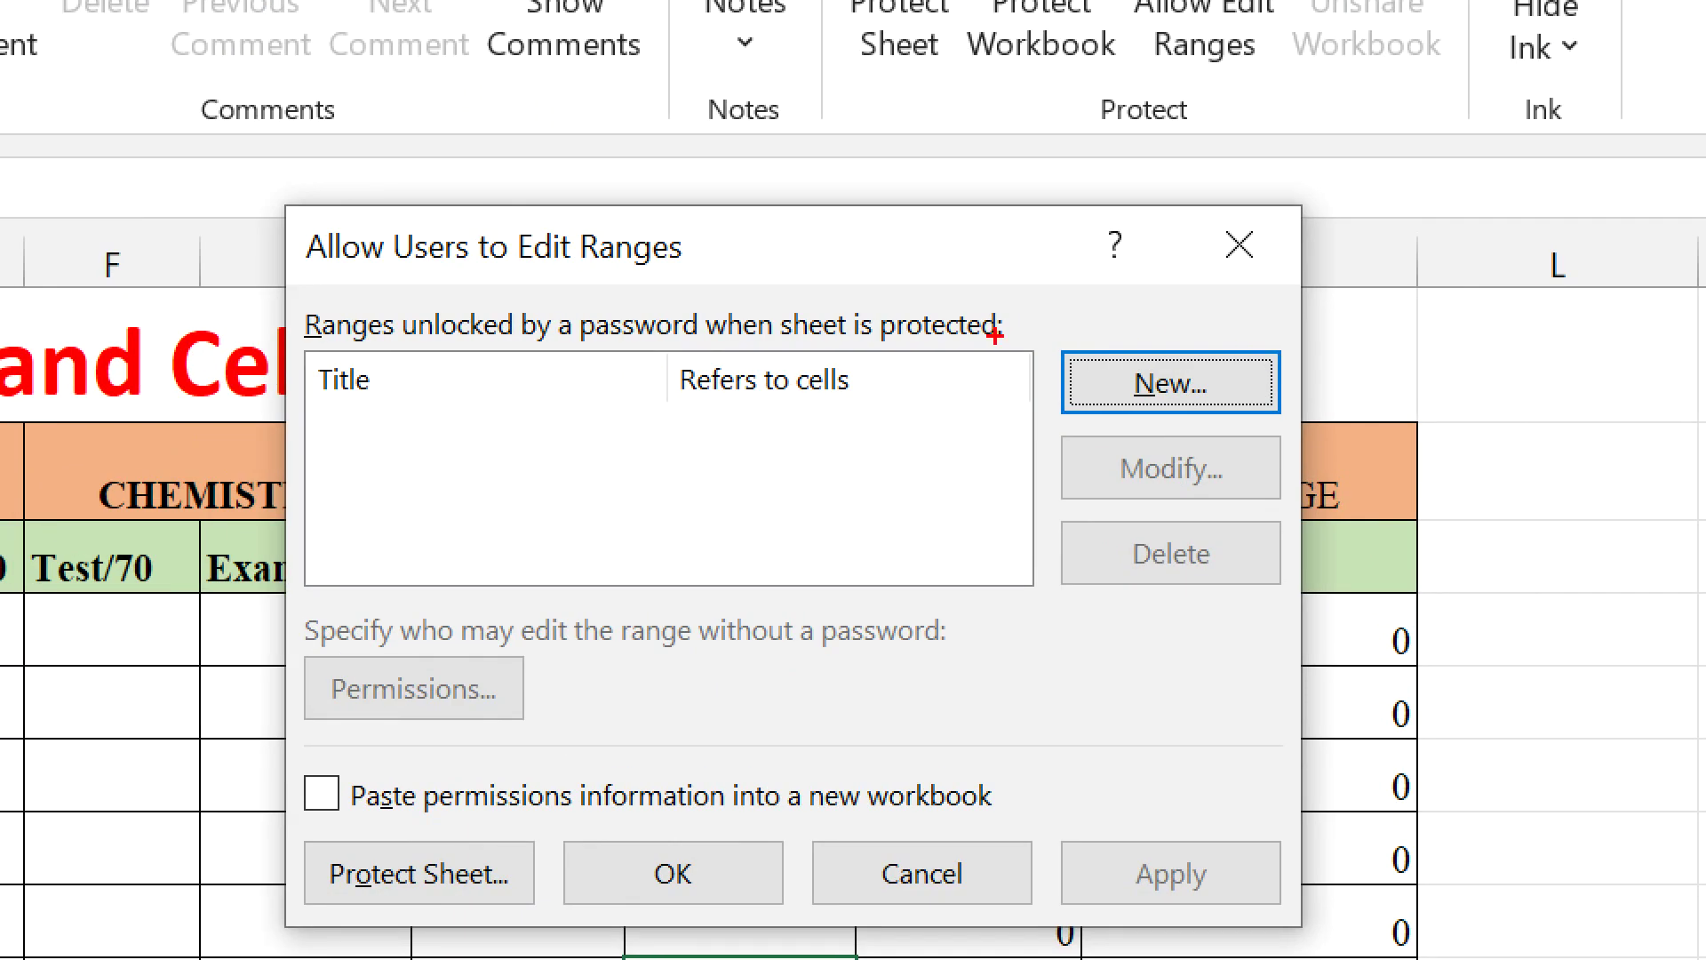
left_click_drag(1055, 334, 1290, 433)
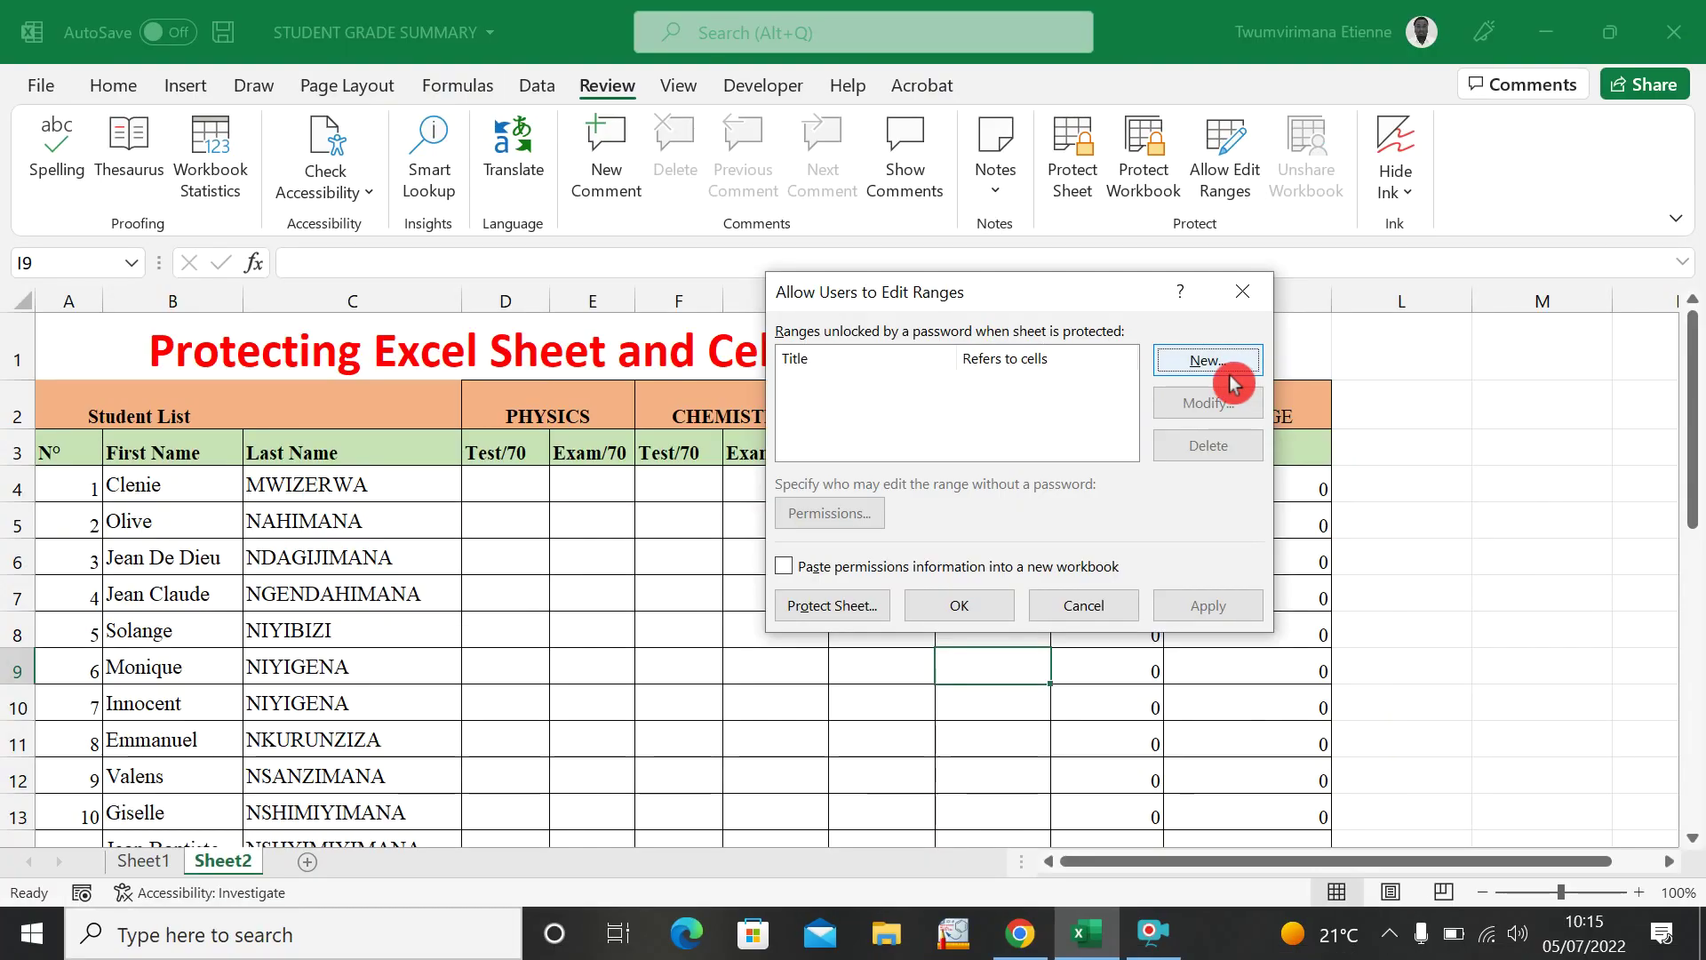
left_click(1196, 398)
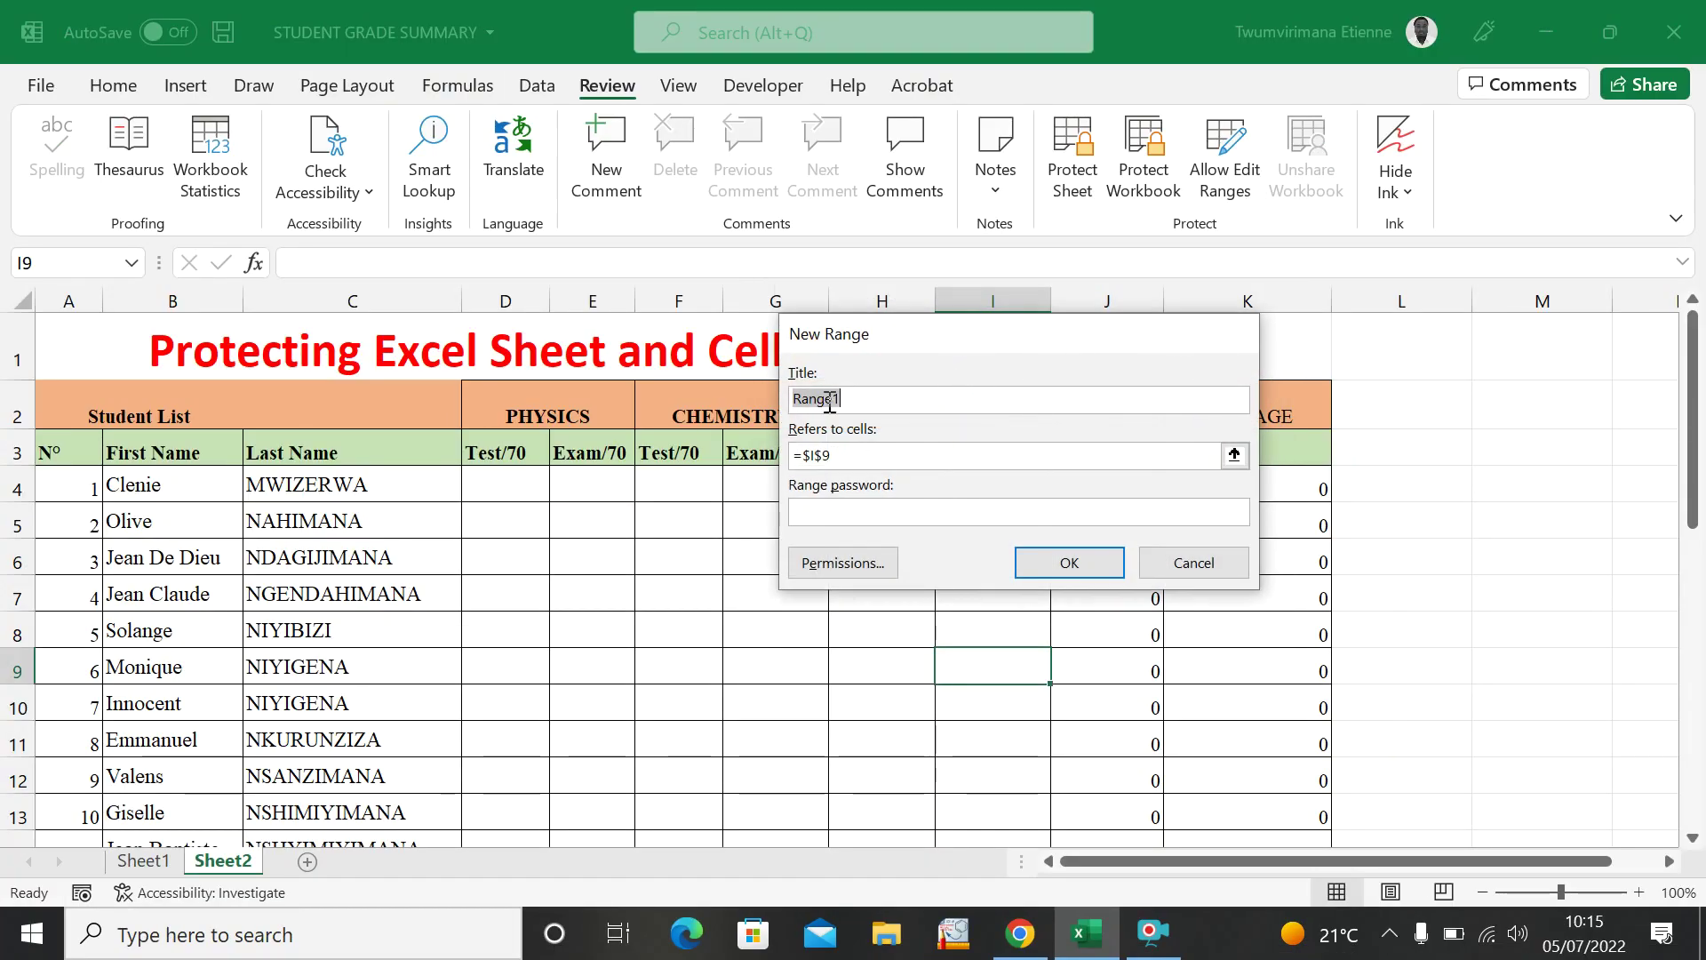
left_click(860, 457)
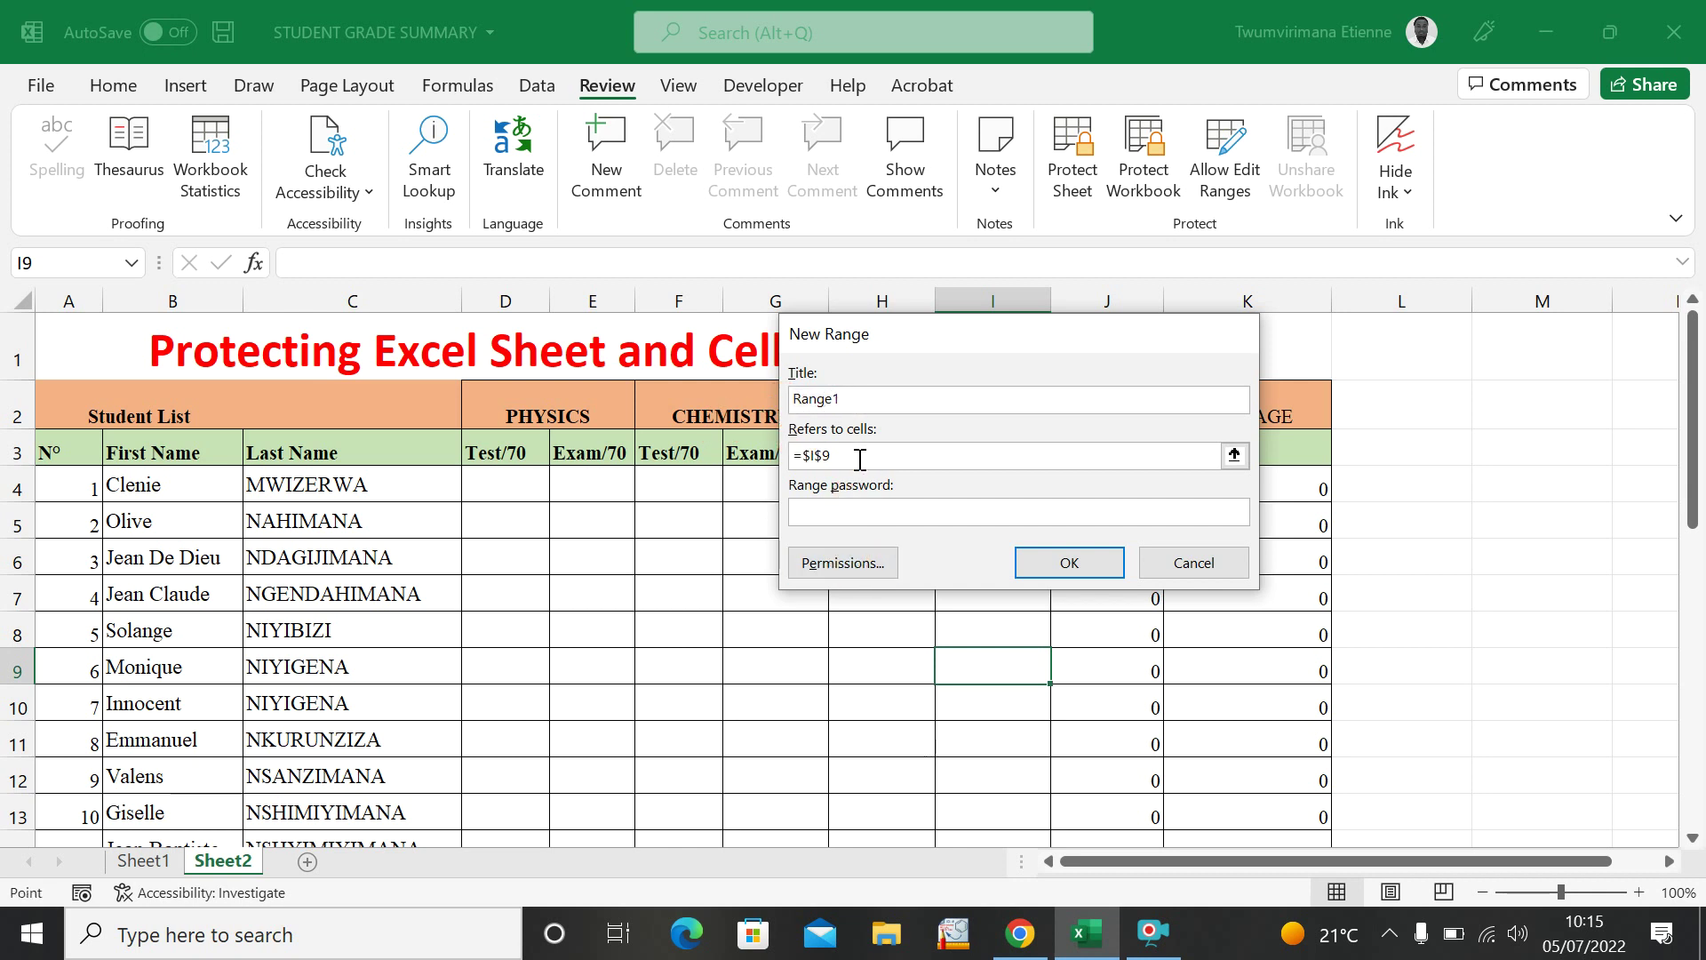
key("BackSpace")
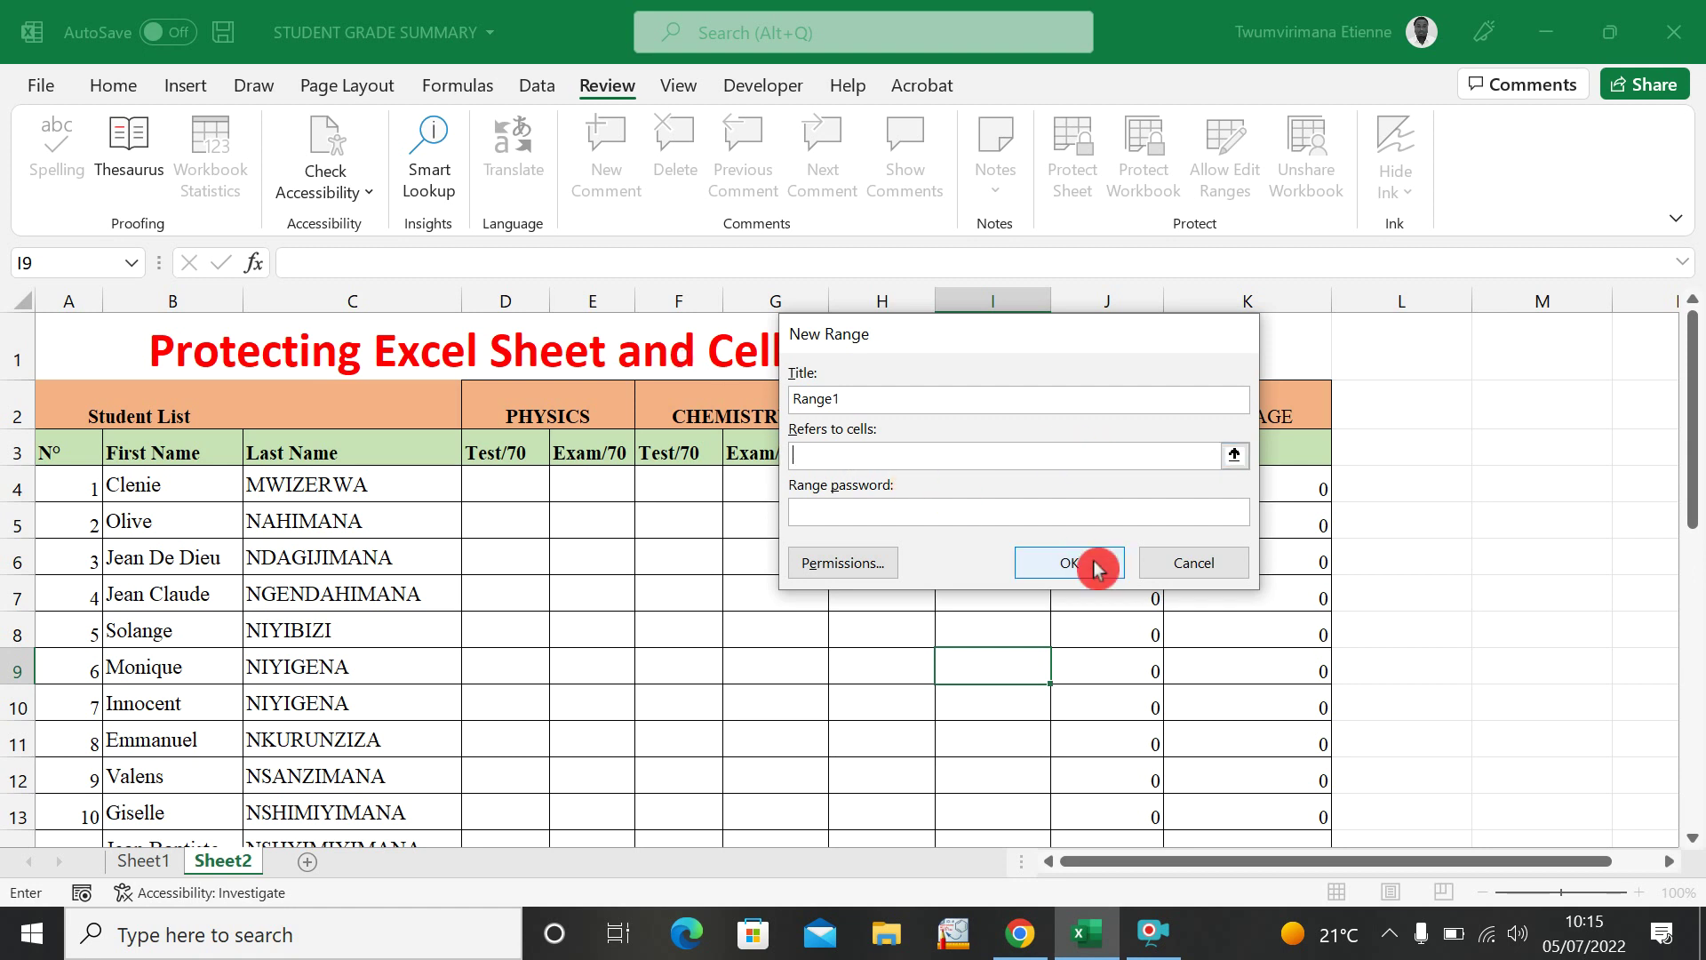
Set Range1's cell reference to the marks D4:I33 by selecting them on the sheet.
left_click(1235, 456)
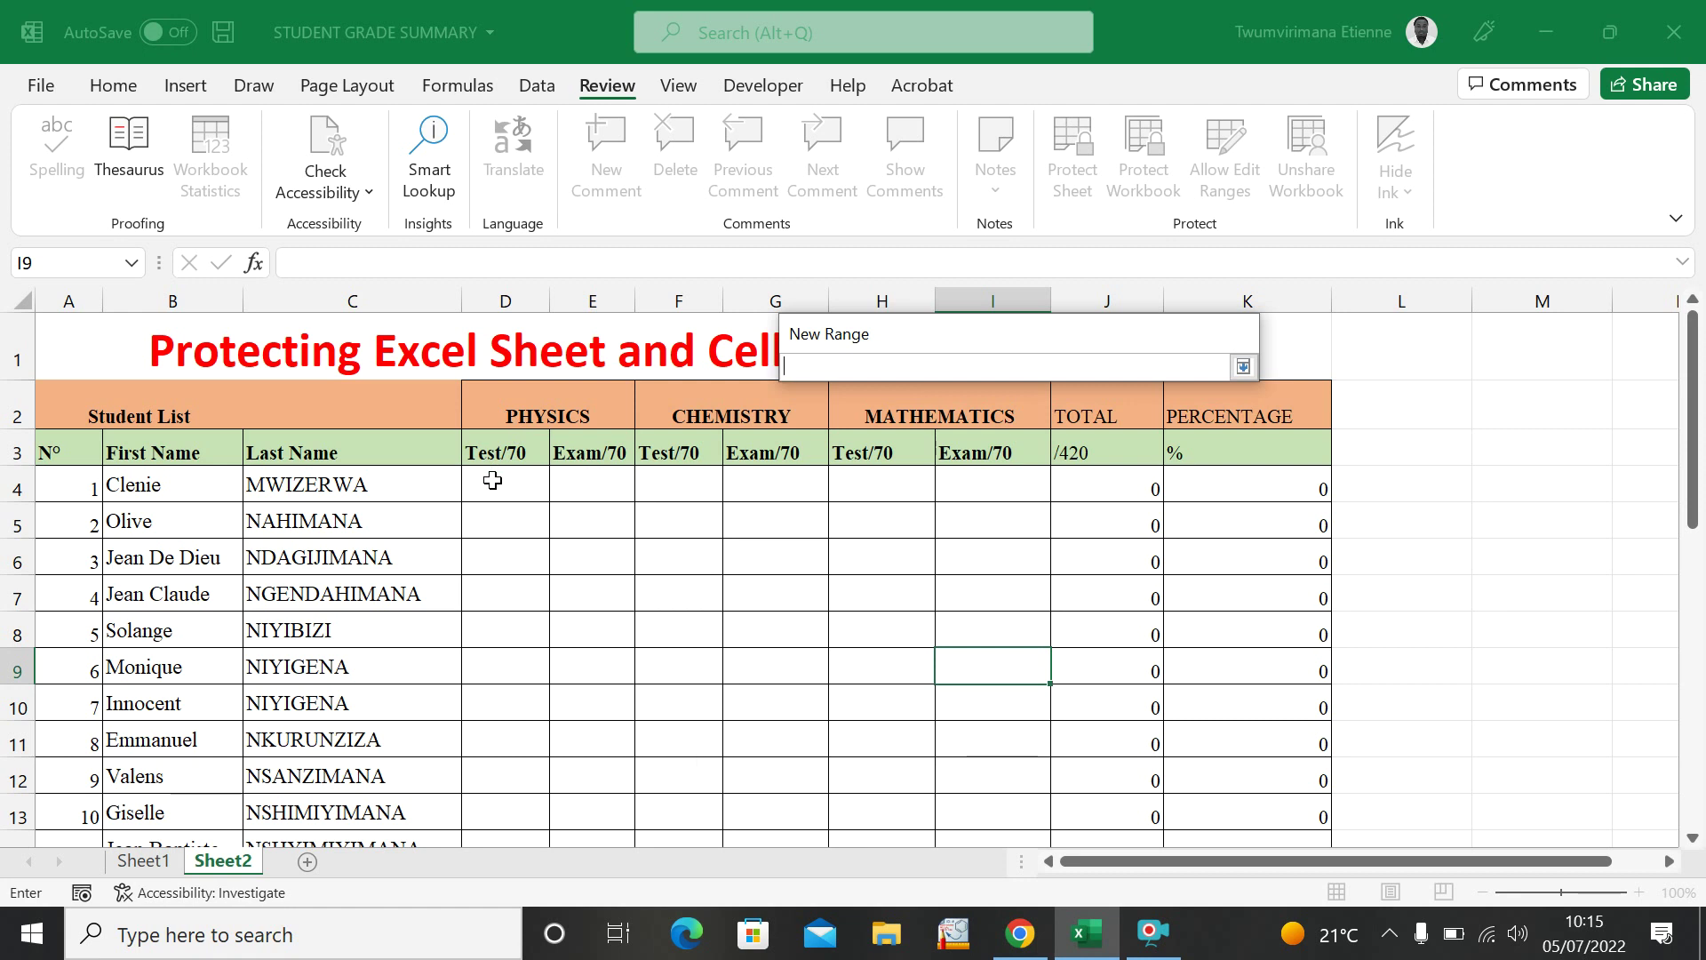
left_click_drag(493, 480, 982, 762)
left_click(1029, 362)
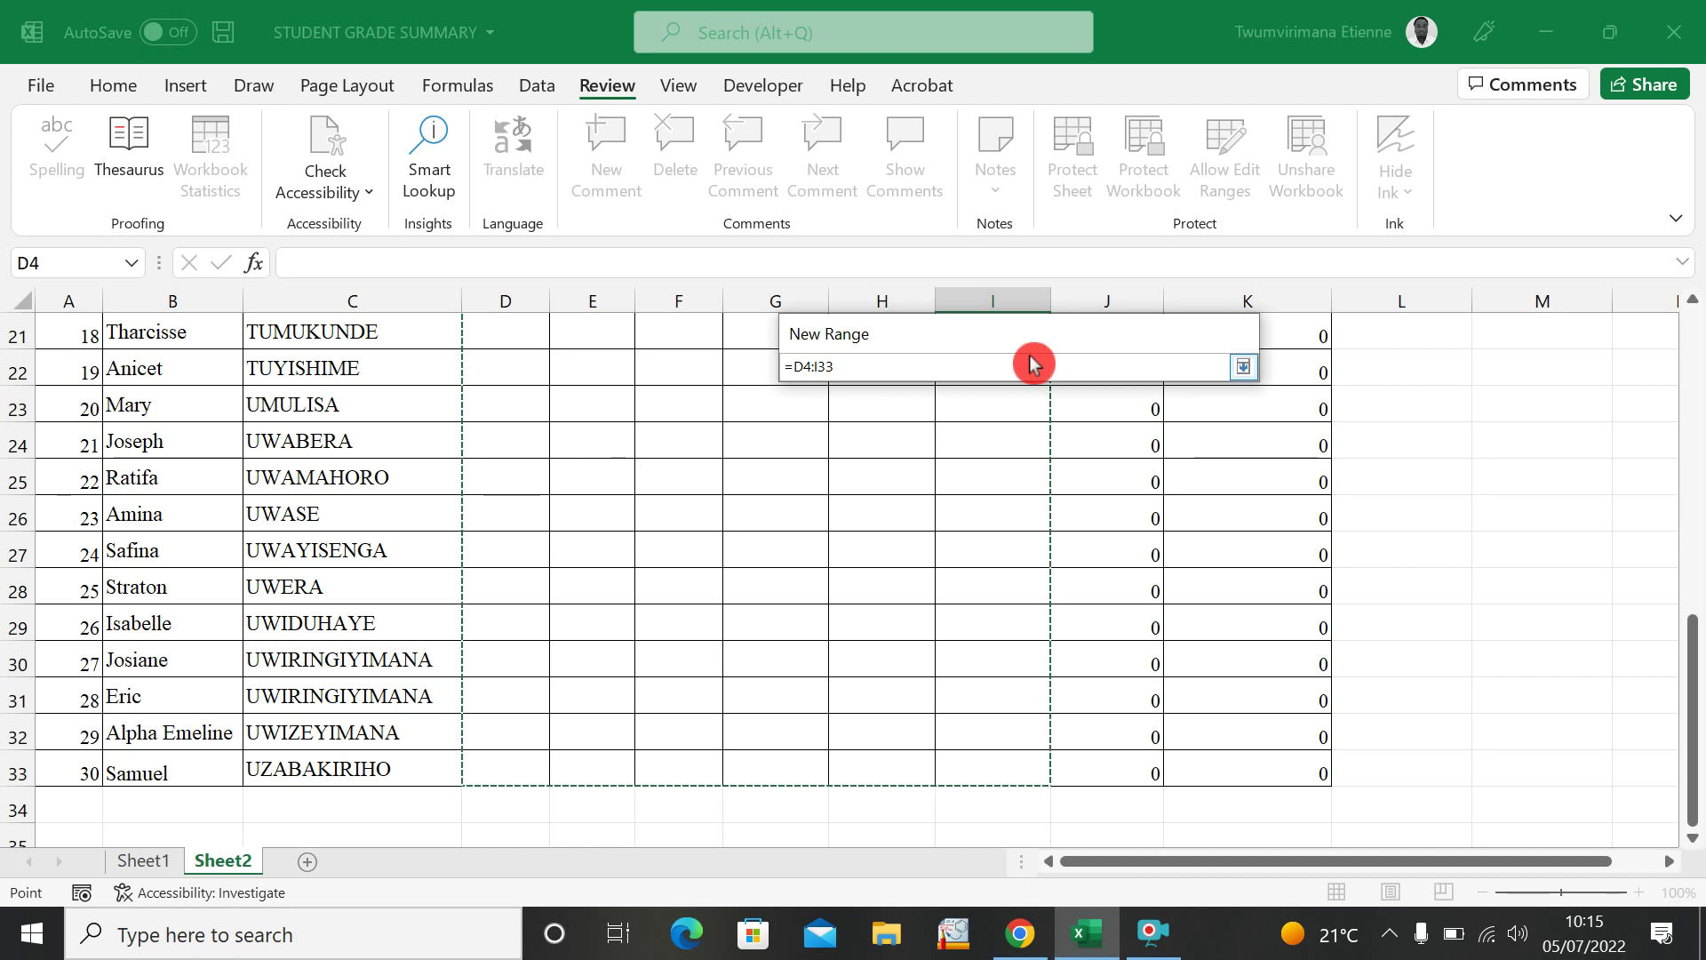
left_click(1243, 372)
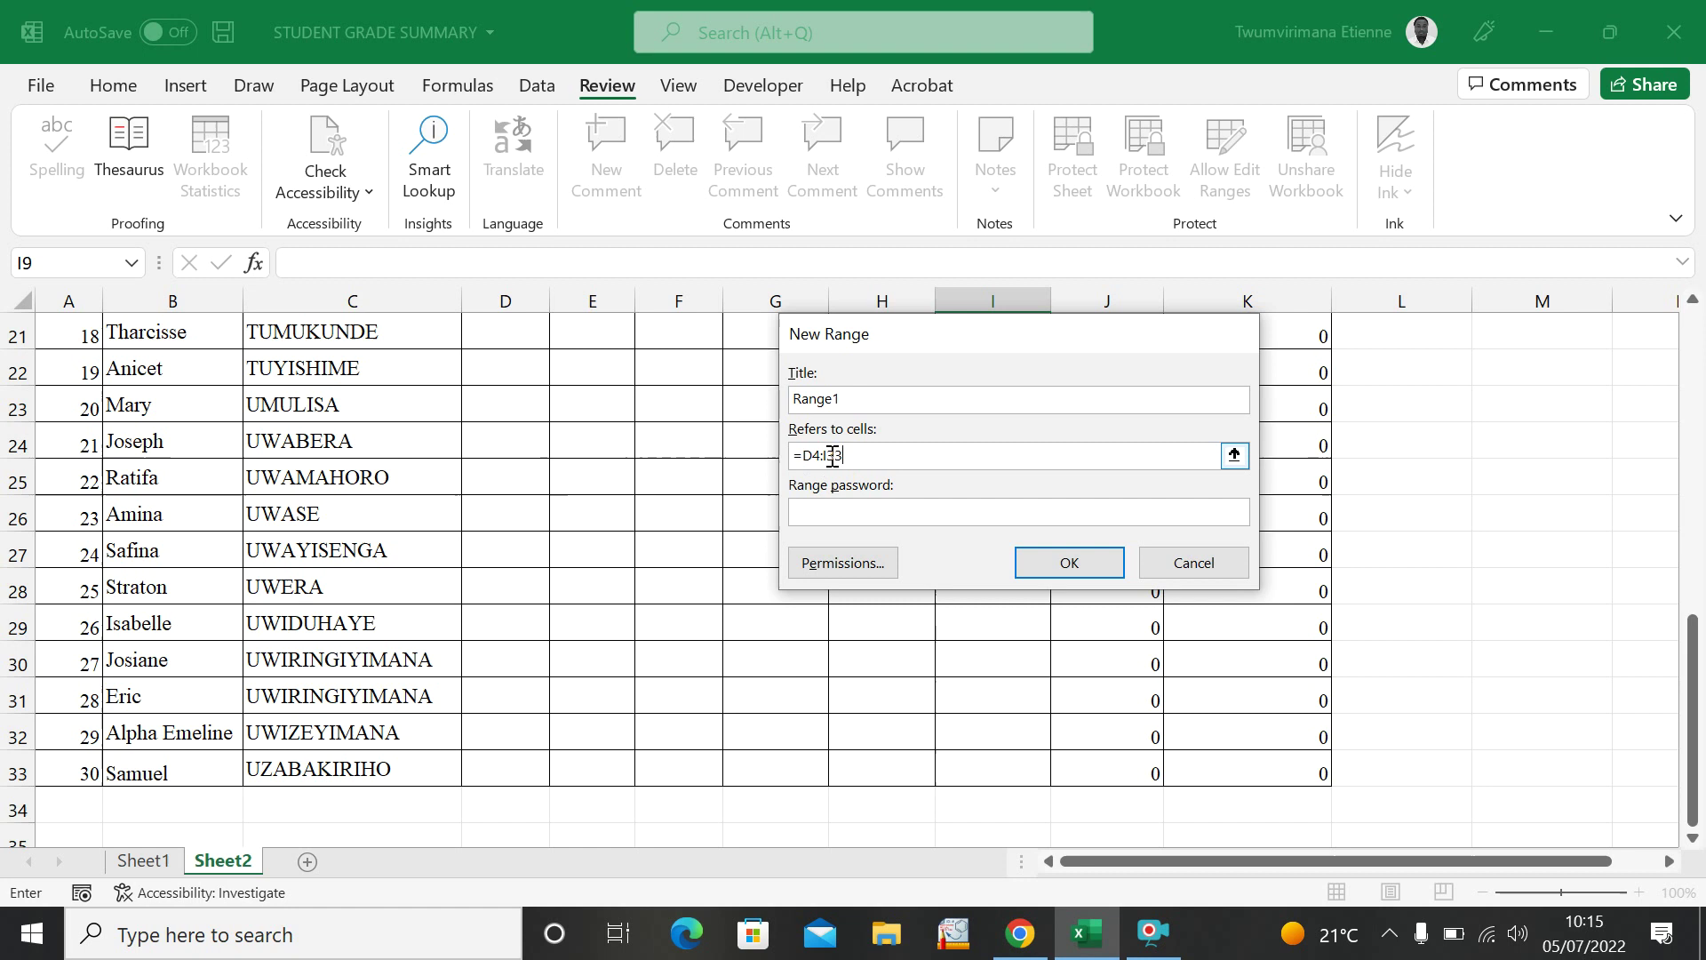
Change options in the New Range dialog for Range1.
left_click(936, 489)
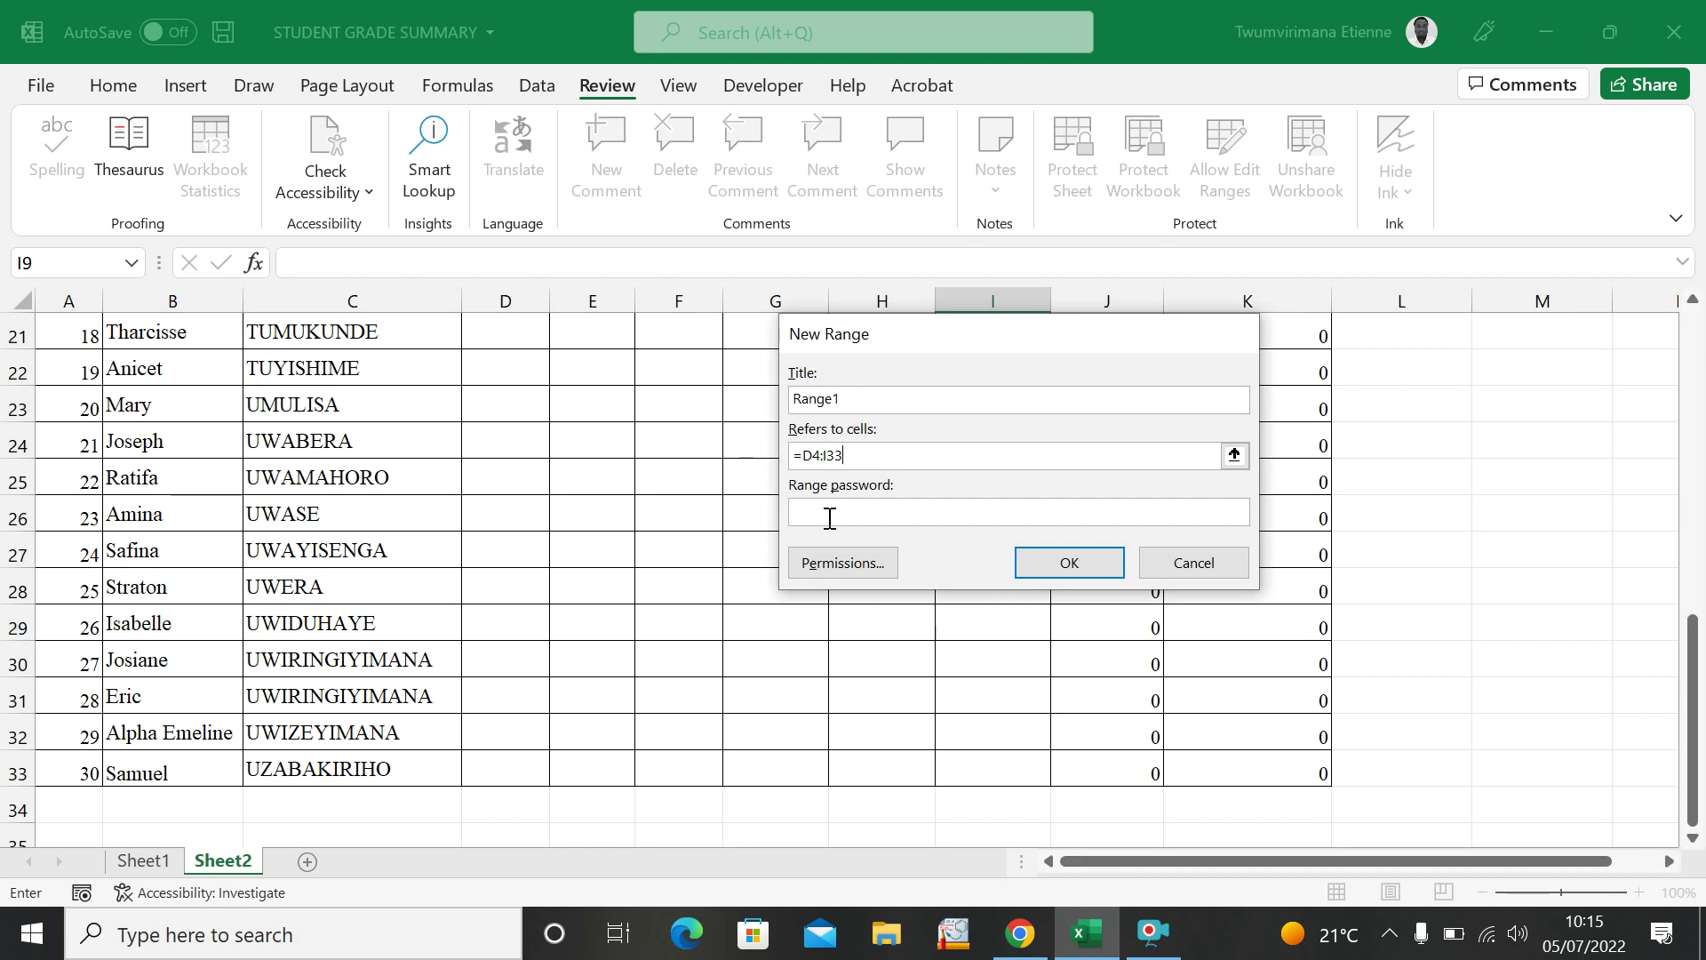
left_click(889, 489)
left_click(807, 518)
left_click(806, 499)
left_click(830, 494)
left_click(858, 551)
left_click(822, 503)
left_click(811, 493)
left_click(830, 494)
Save Range1 covering $D$4:$I$33, apply it, and close the editable-ranges dialog.
left_click(1072, 565)
left_click(1206, 611)
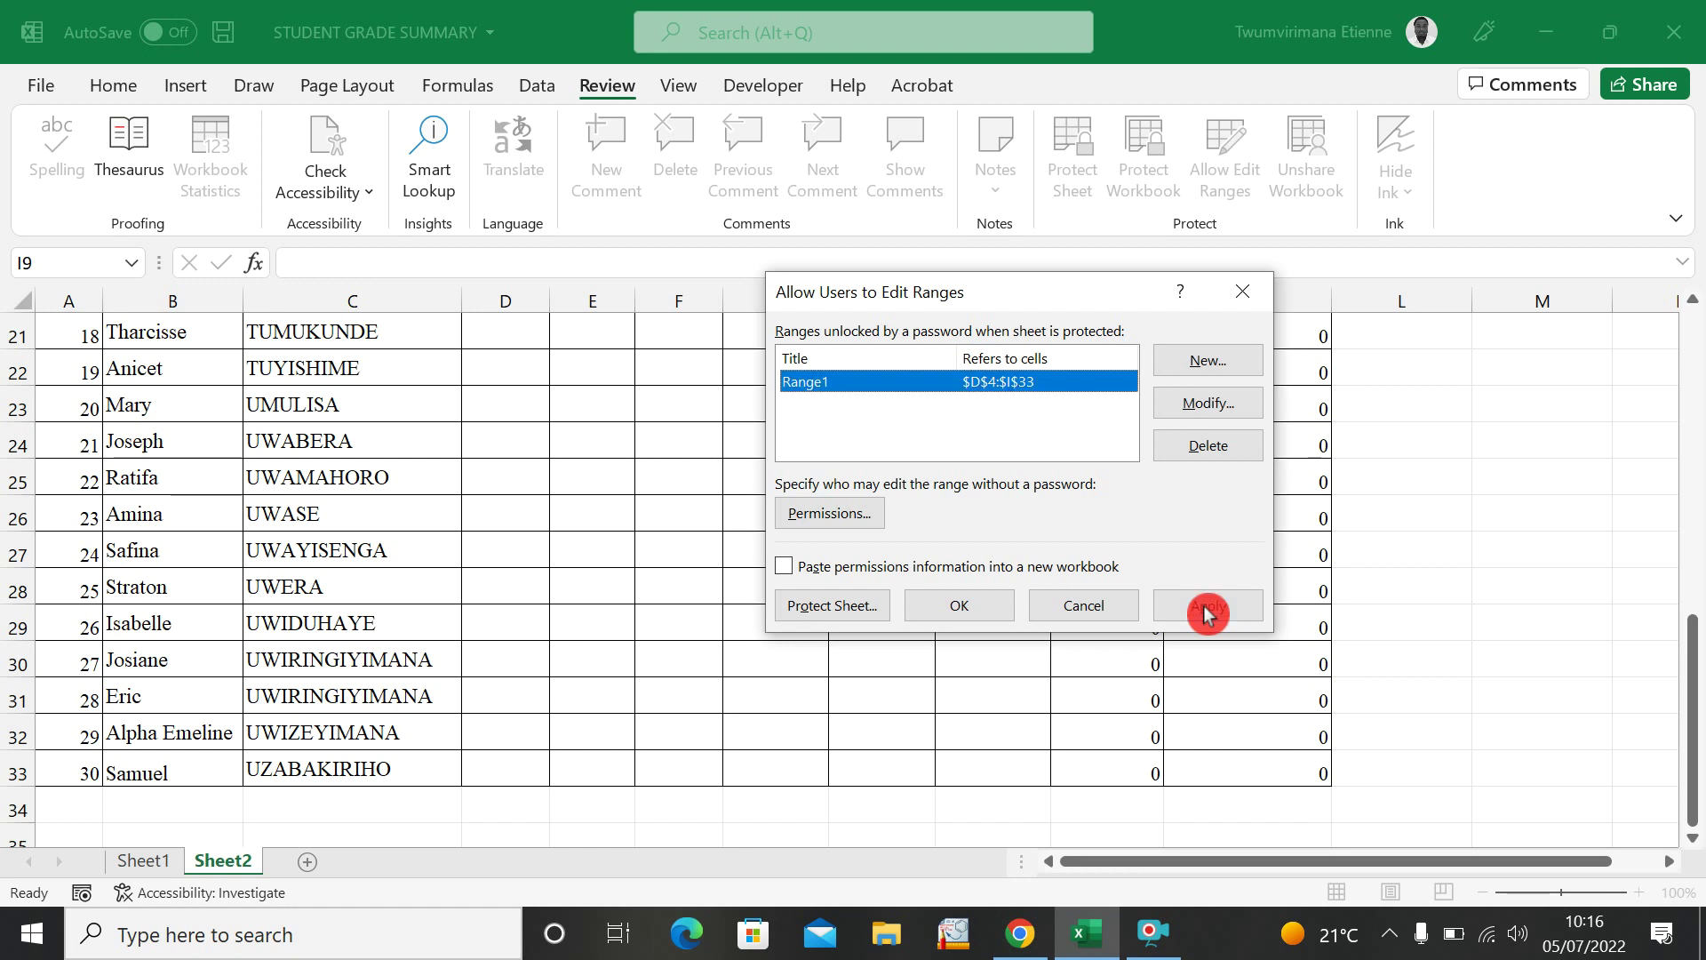
left_click(962, 613)
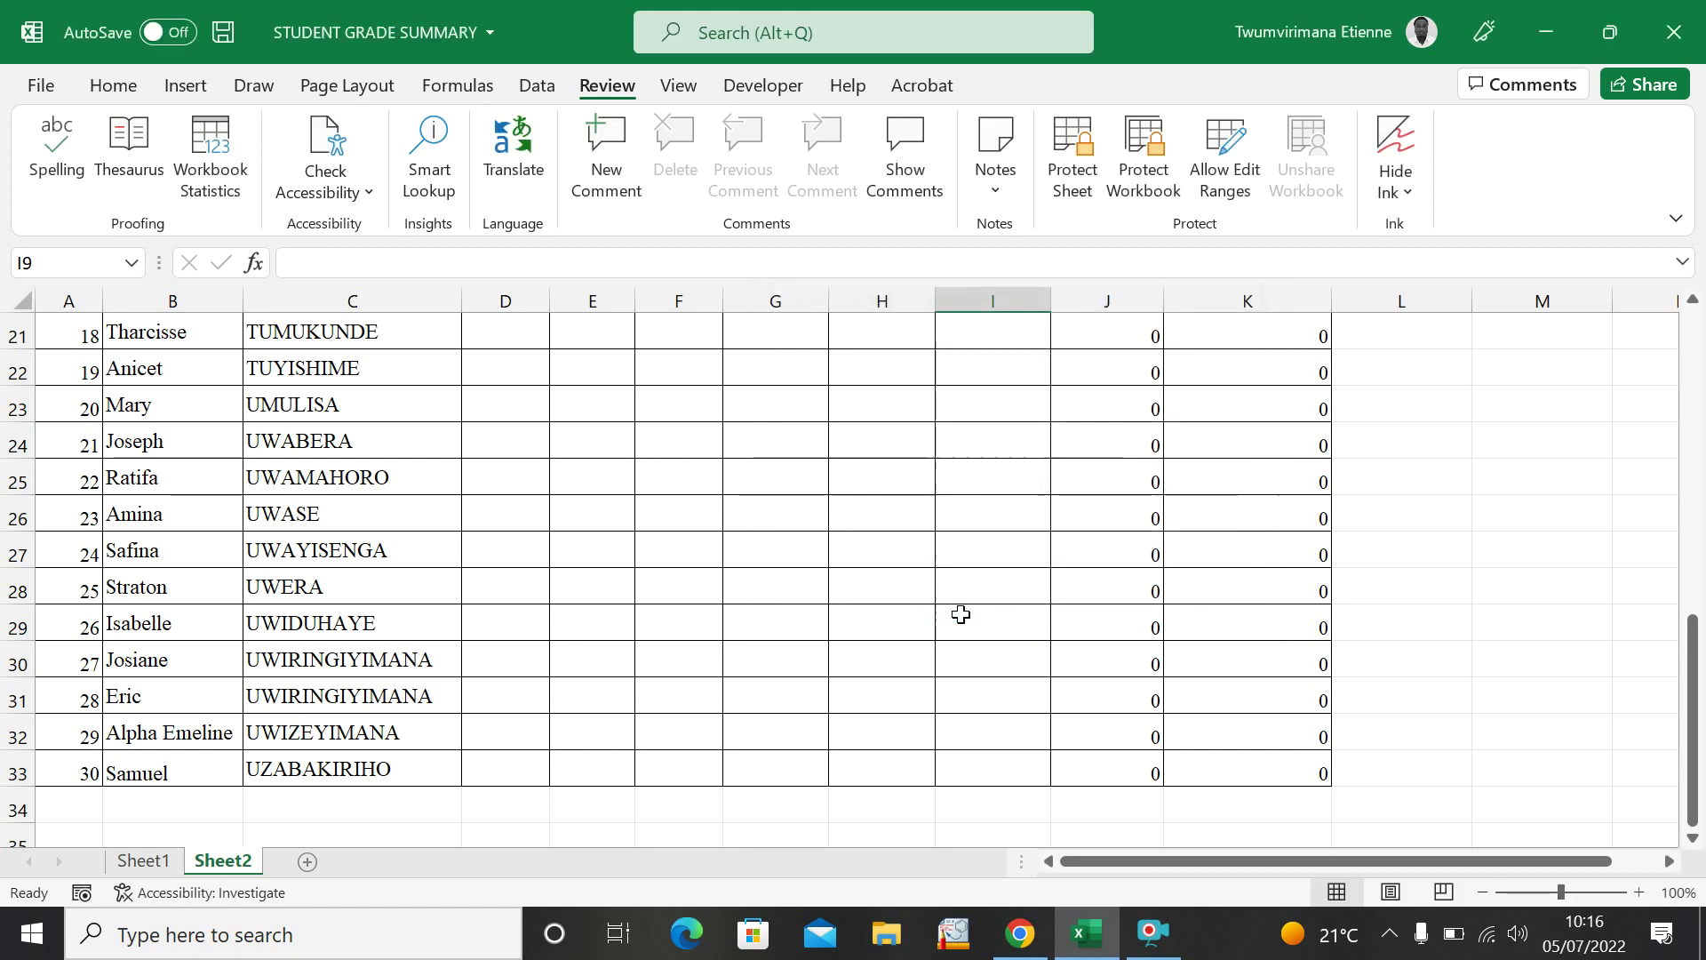
Test that mark cells D4 through I5 accept edits and inspect the Total and Percentage formulas.
scroll(871, 604, "up", 7)
left_click(511, 476)
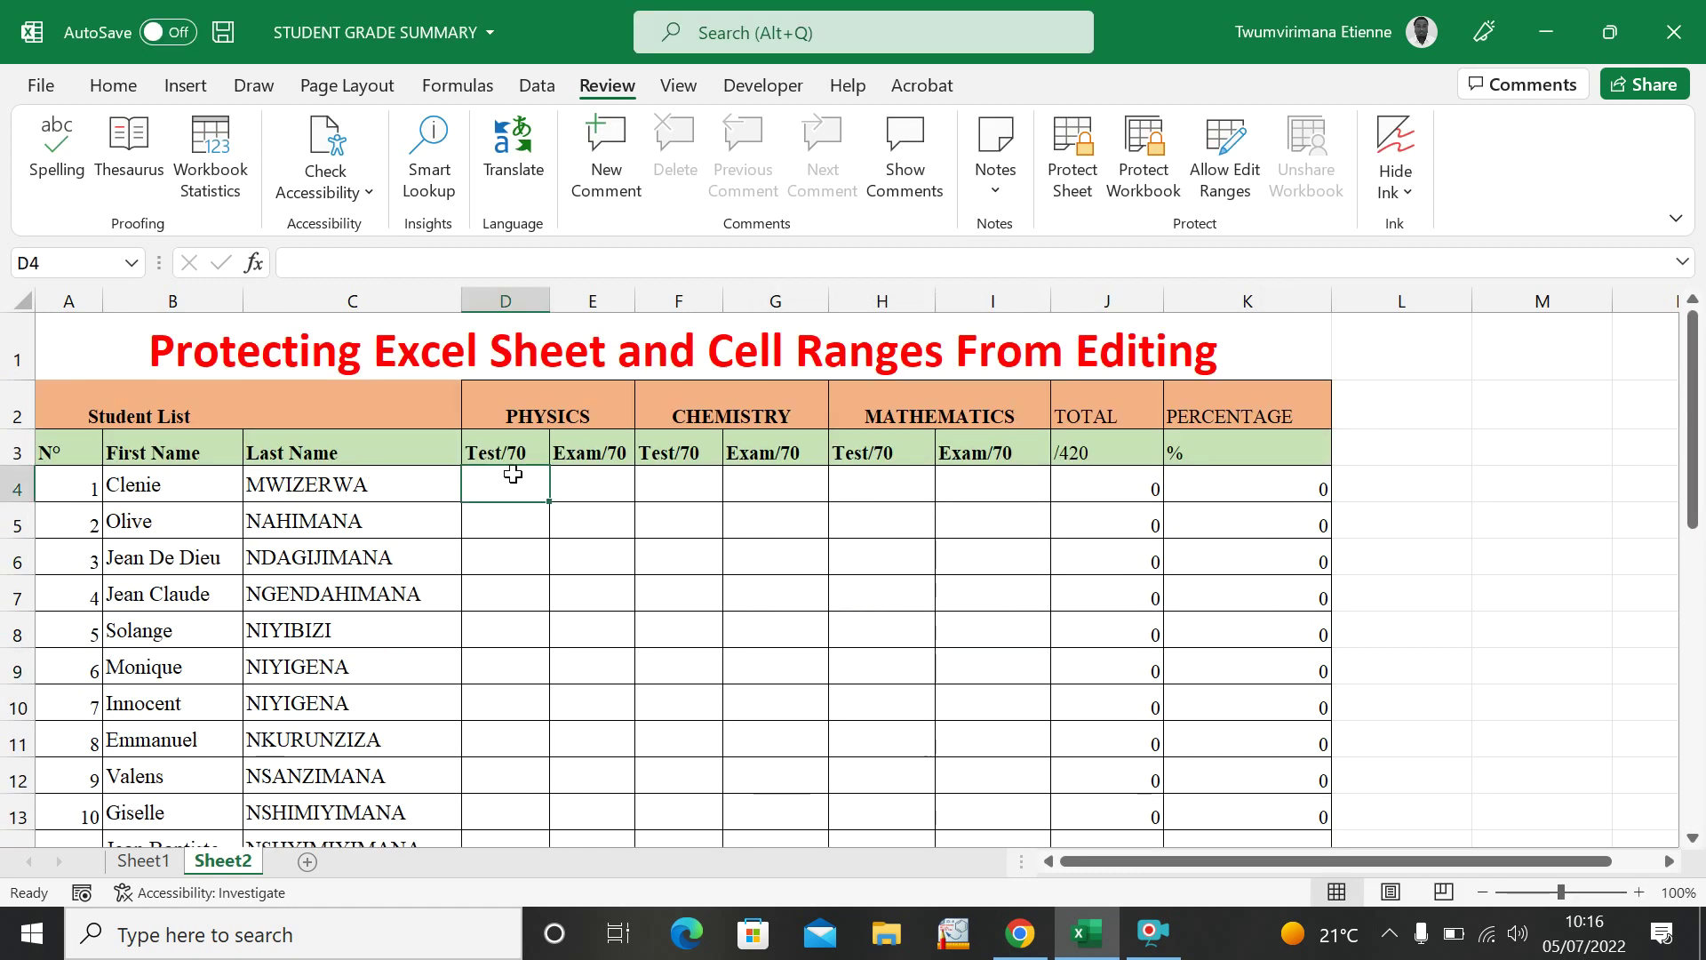
key("BackSpace")
left_click(582, 491)
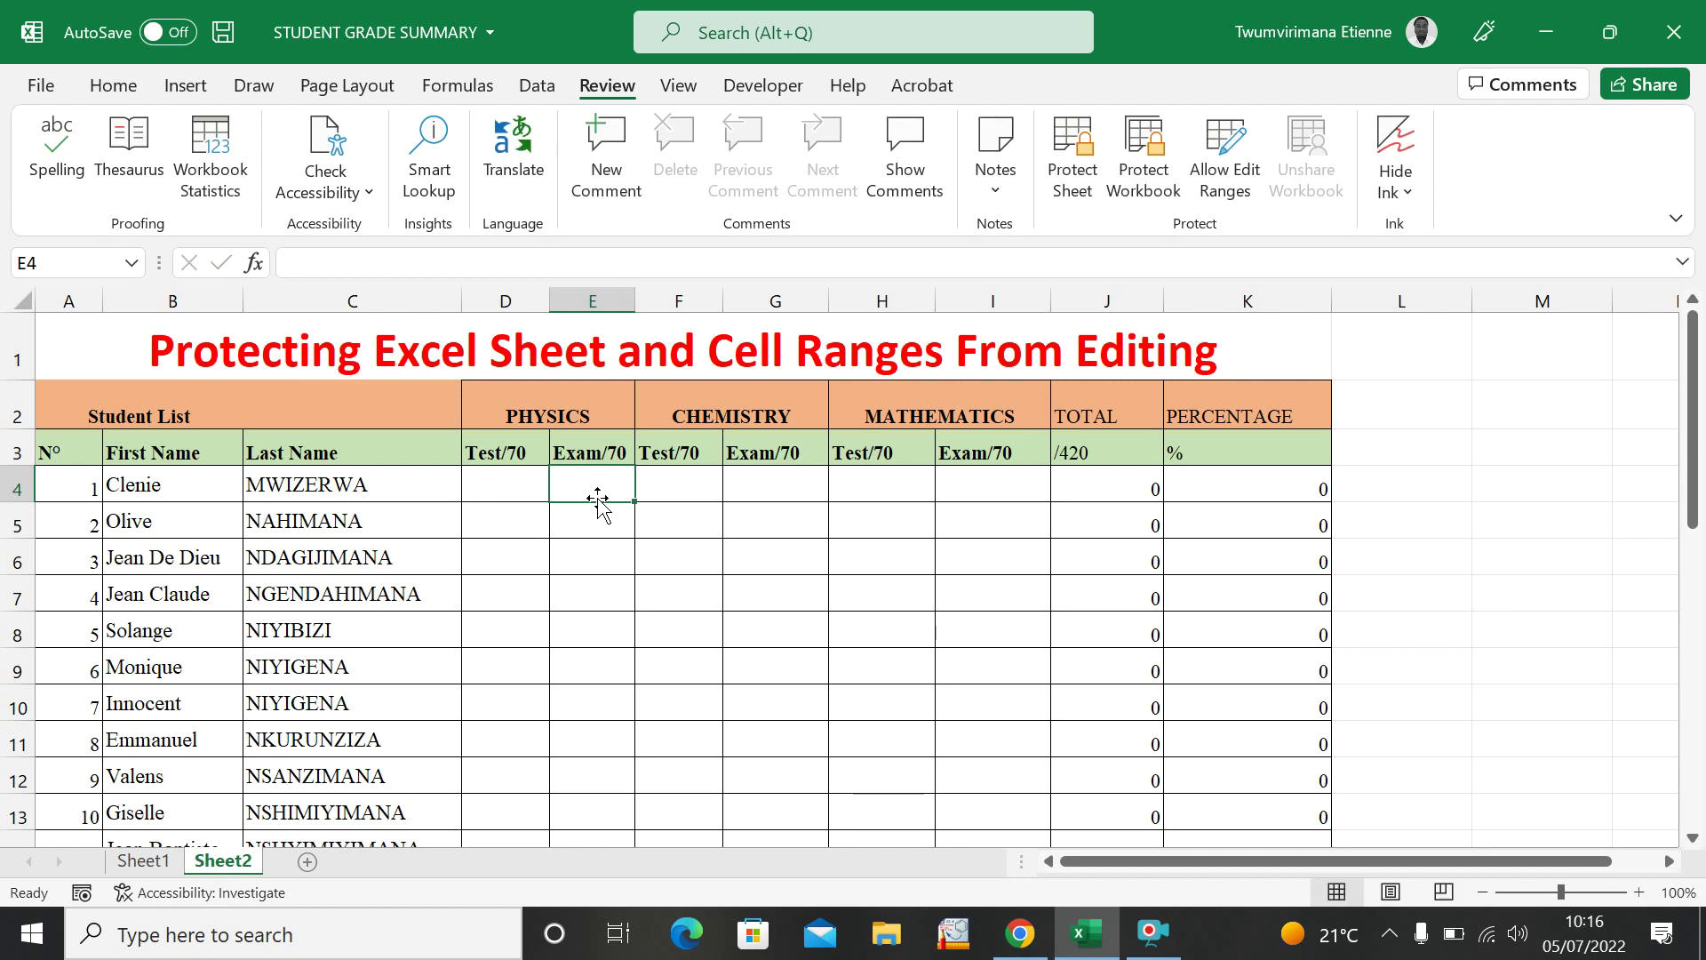
left_click(684, 508)
left_click(791, 512)
double_click(902, 522)
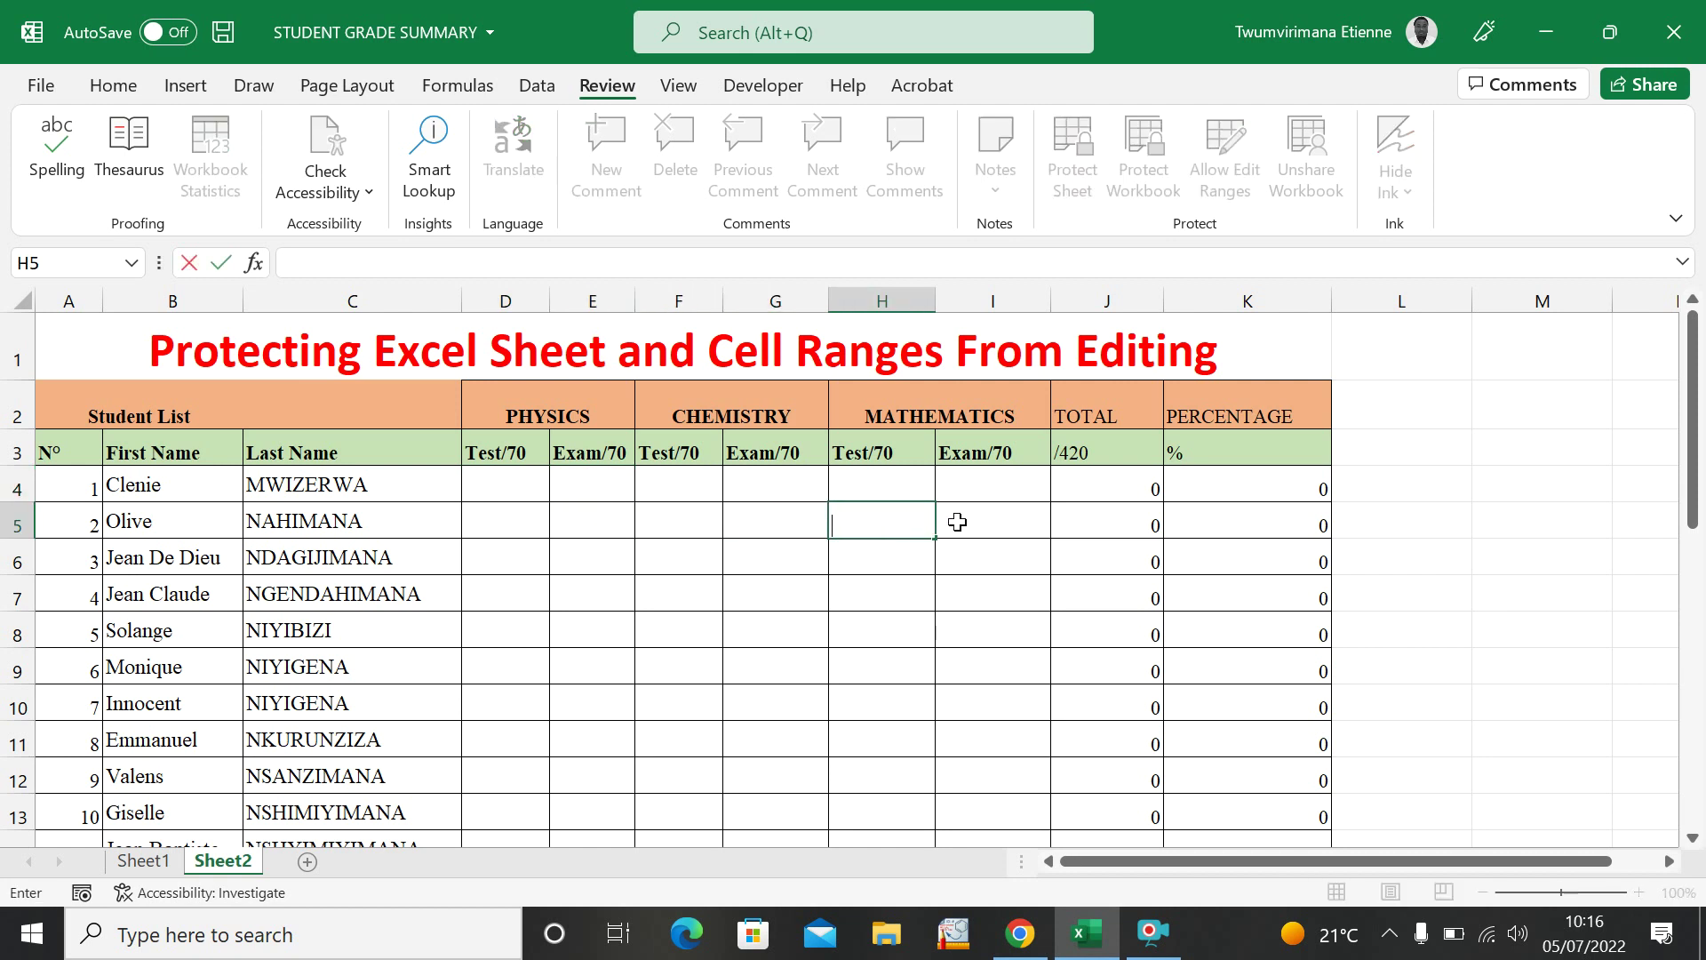
double_click(964, 522)
left_click(1102, 538)
key("Up")
key("Up")
key("Up")
double_click(1184, 531)
left_click(1426, 524)
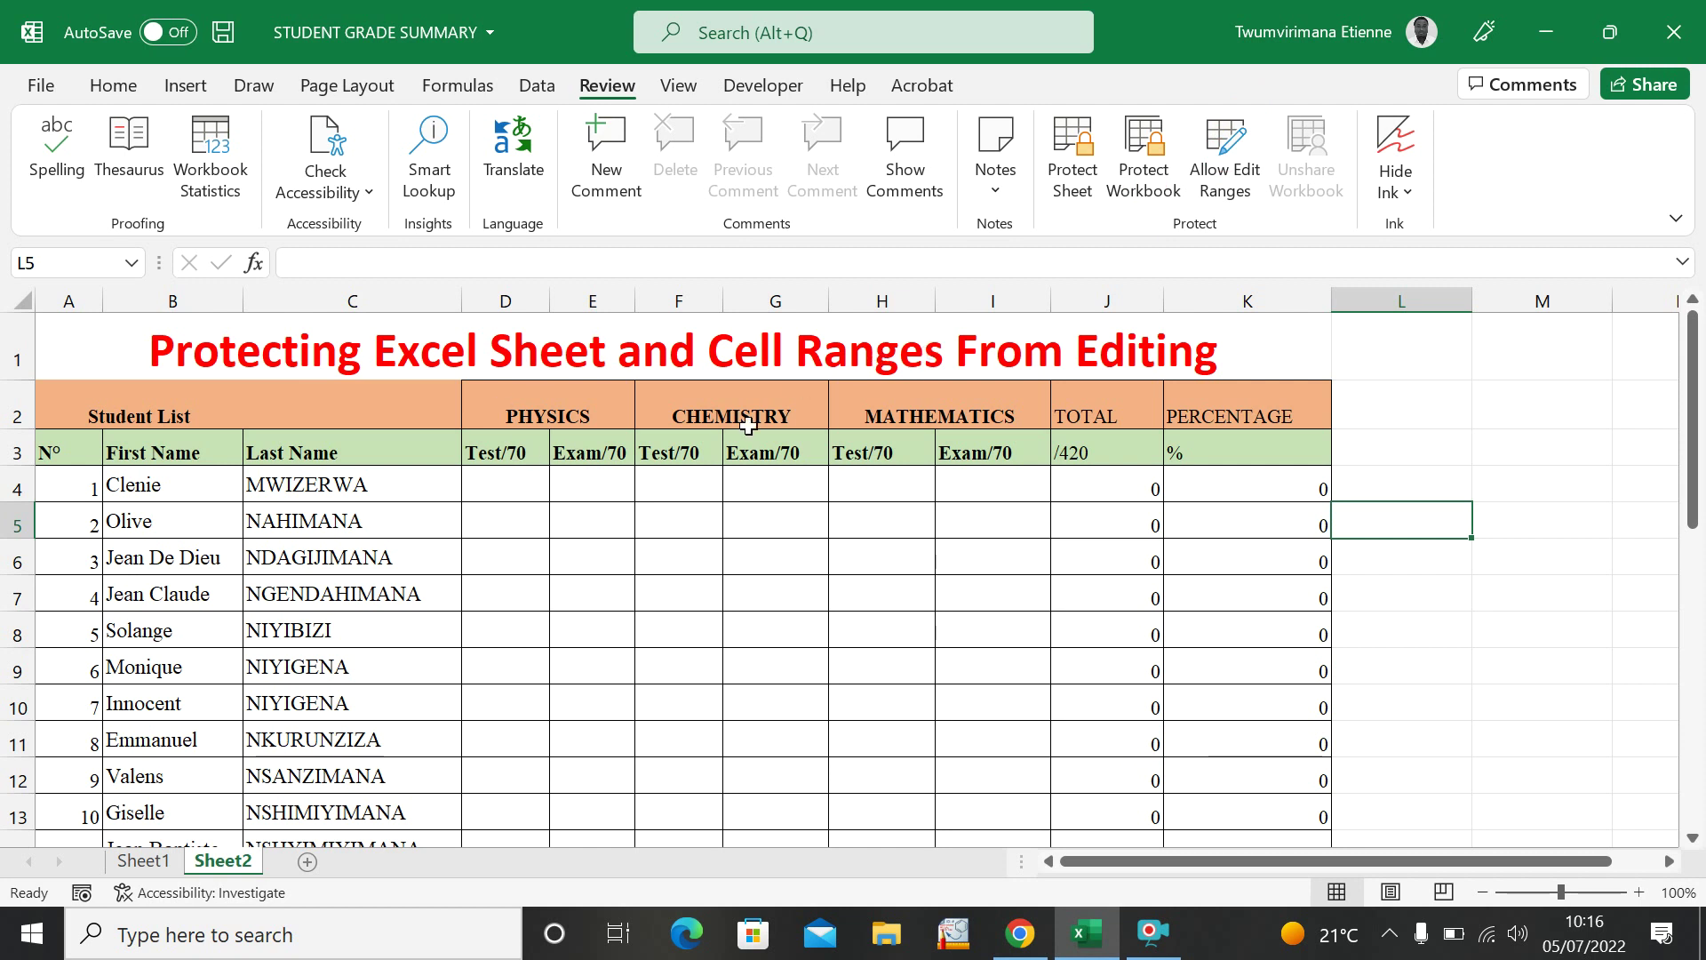
Protect Sheet2 with a password, keeping selection of locked and unlocked cells allowed.
left_click(1077, 173)
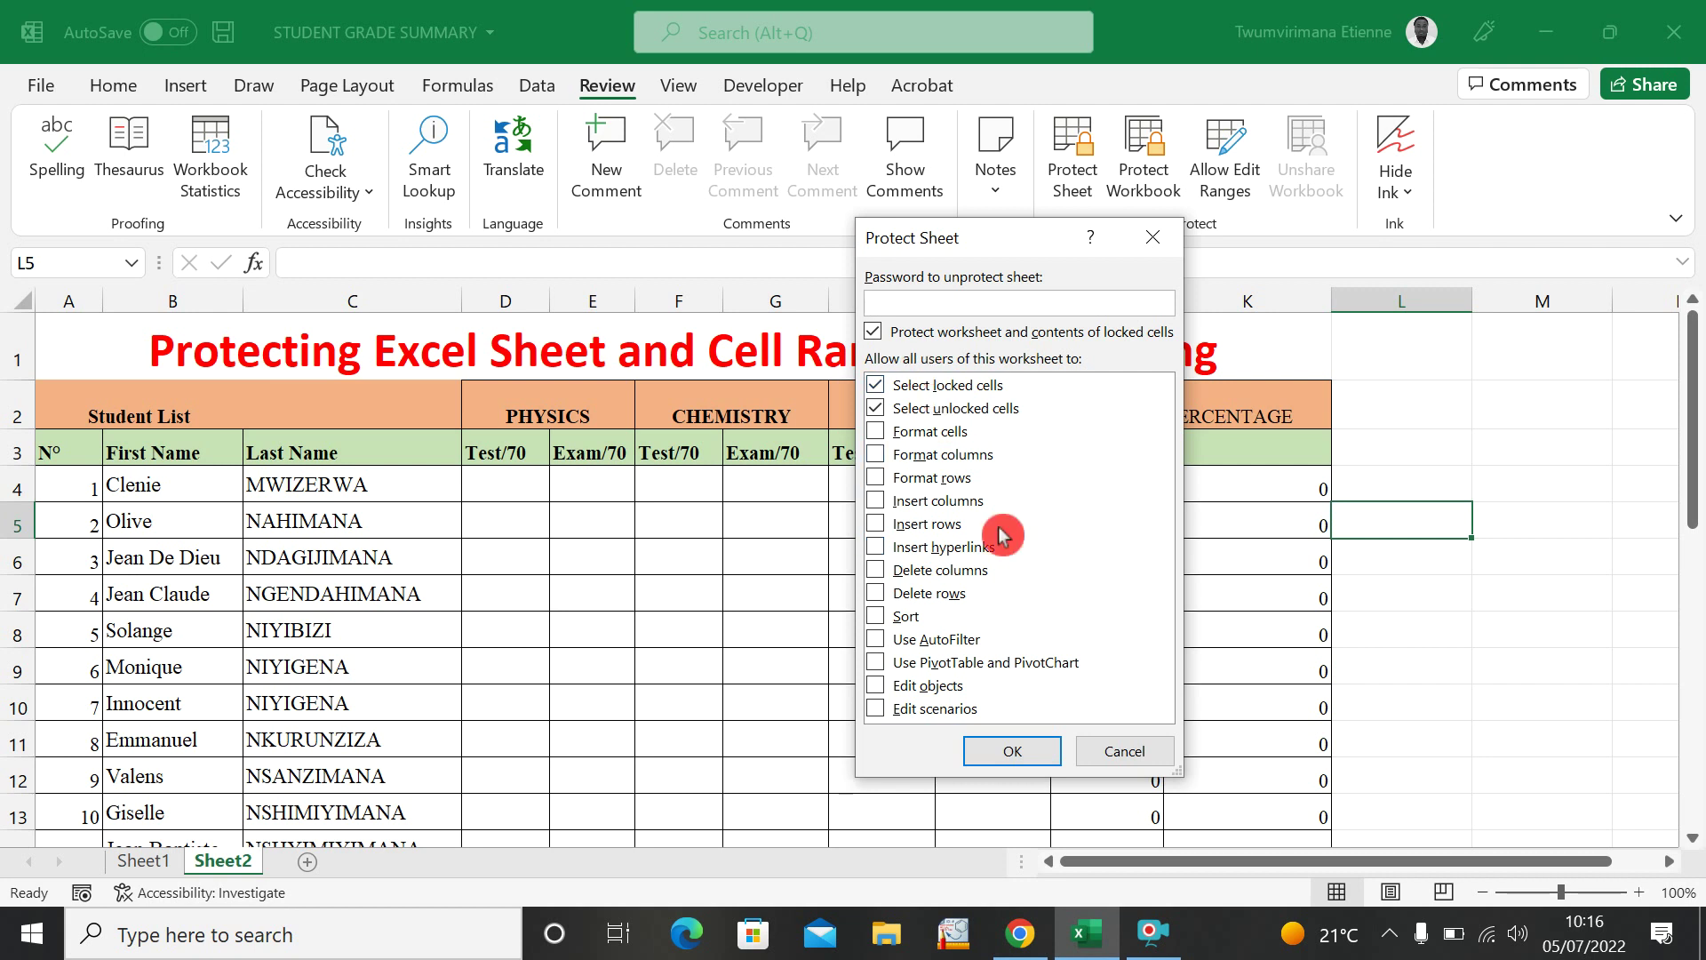
type("1")
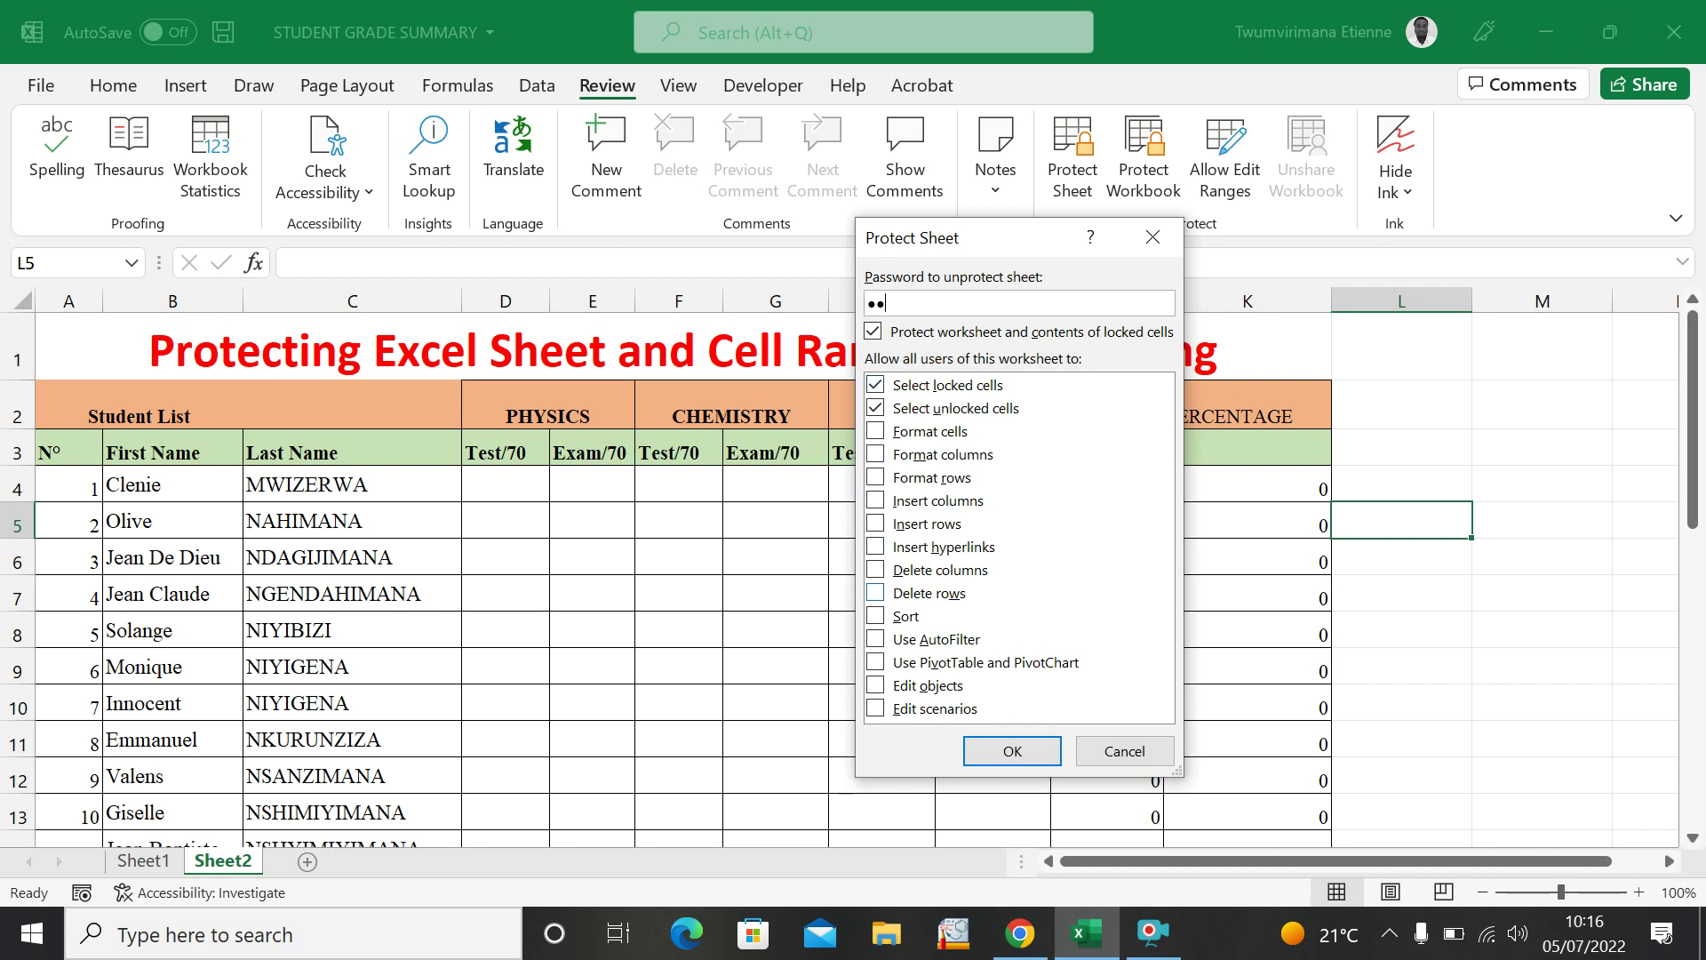
left_click(1004, 757)
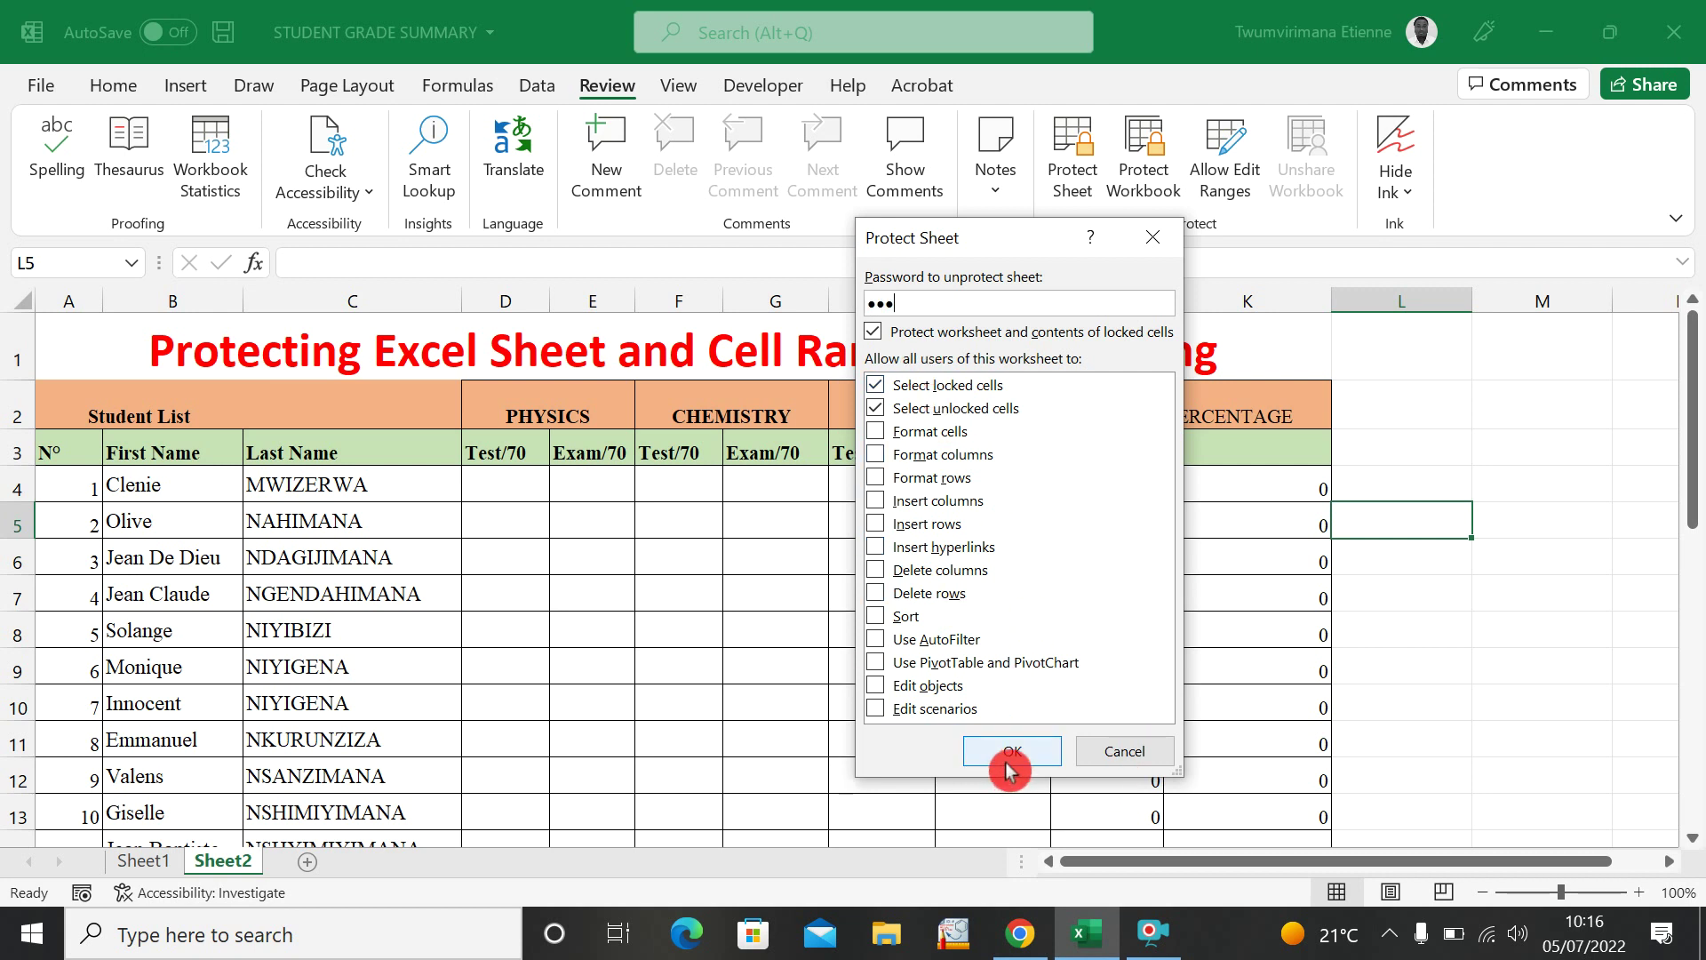
type("12")
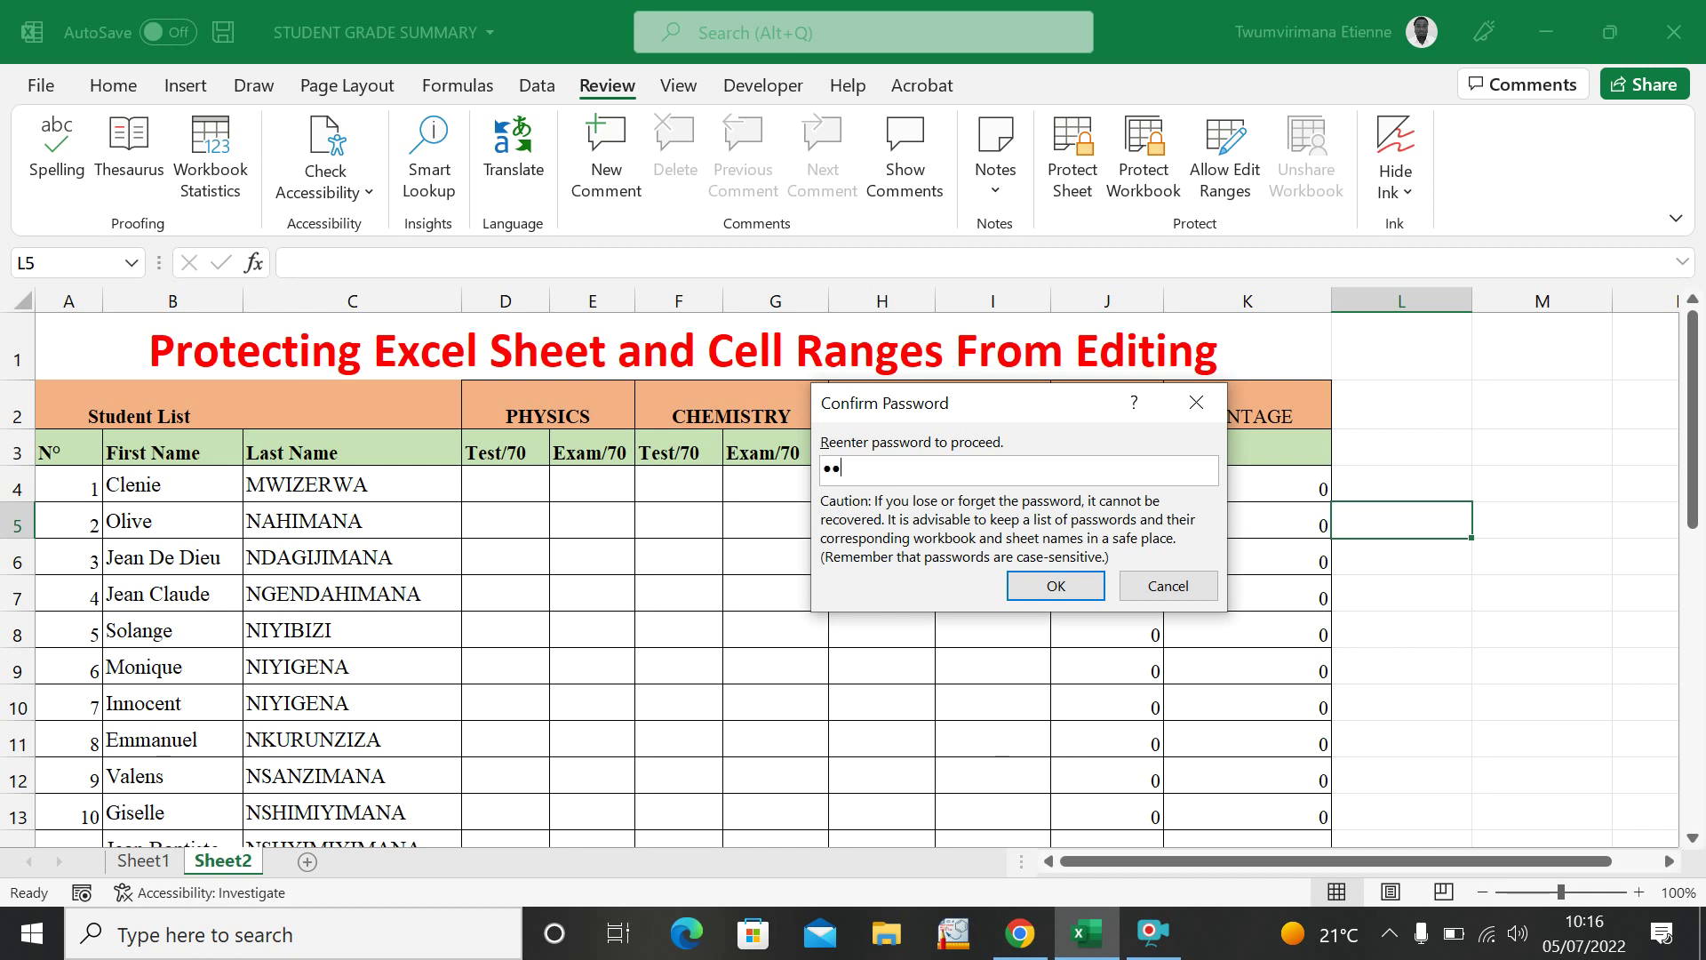
type("3")
left_click(1013, 585)
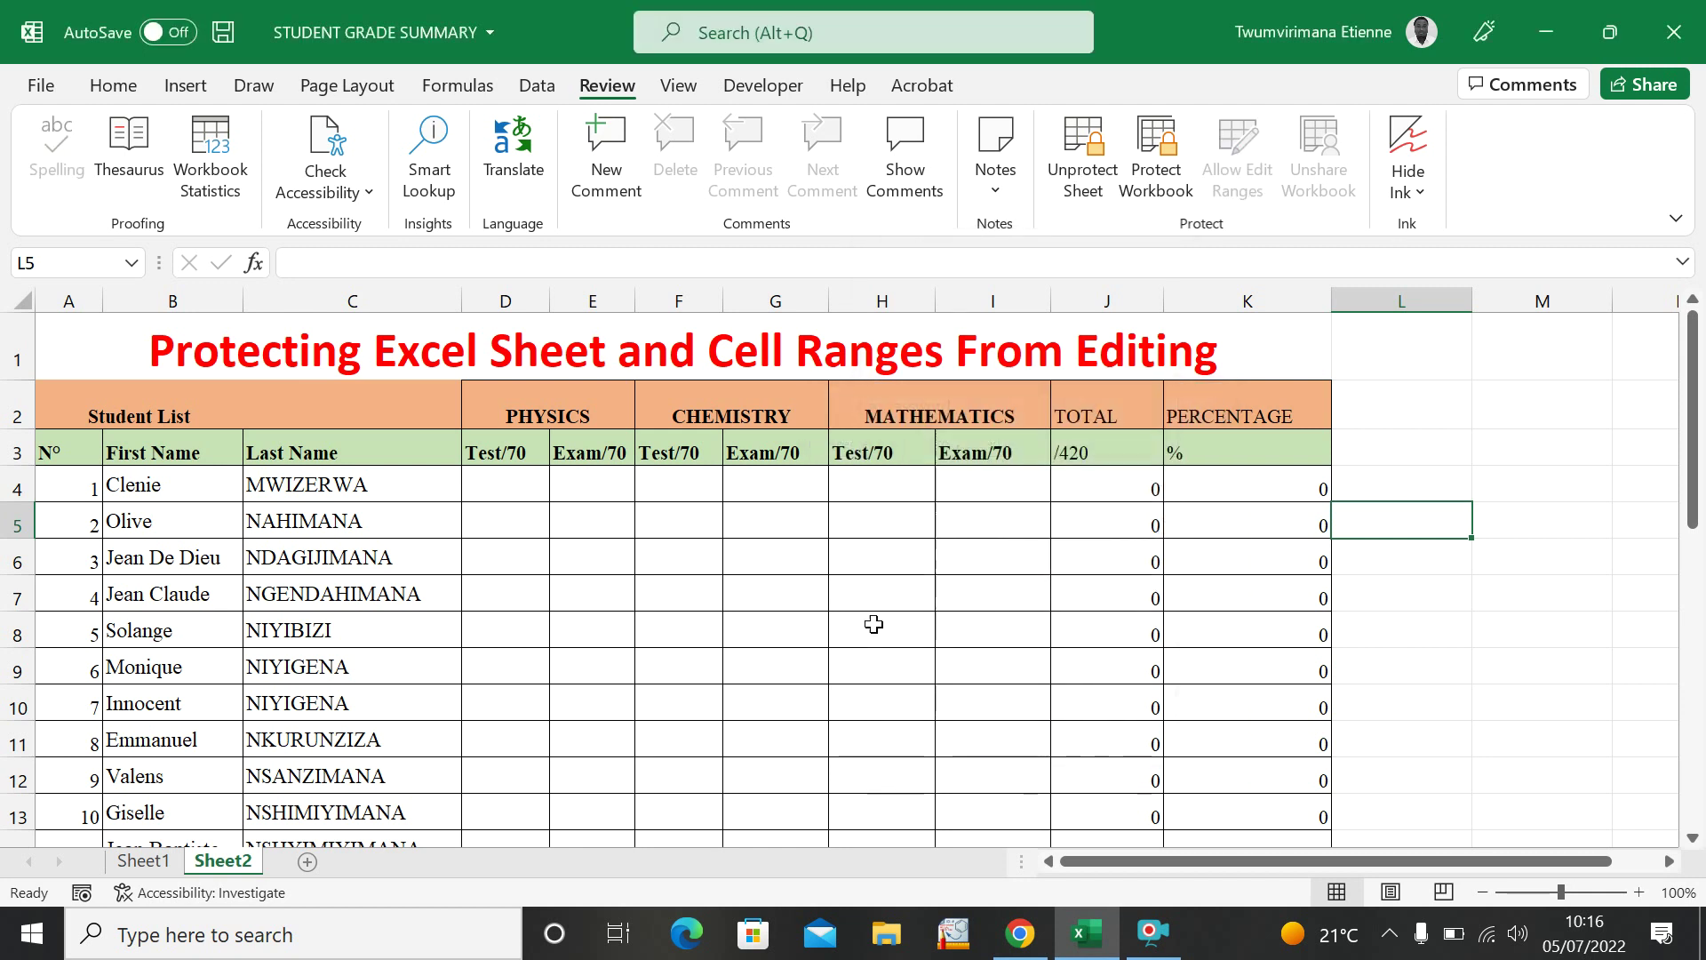
Double-click through the row 7 mark cells D7 to I7 to confirm they are editable.
left_click(975, 594)
double_click(579, 592)
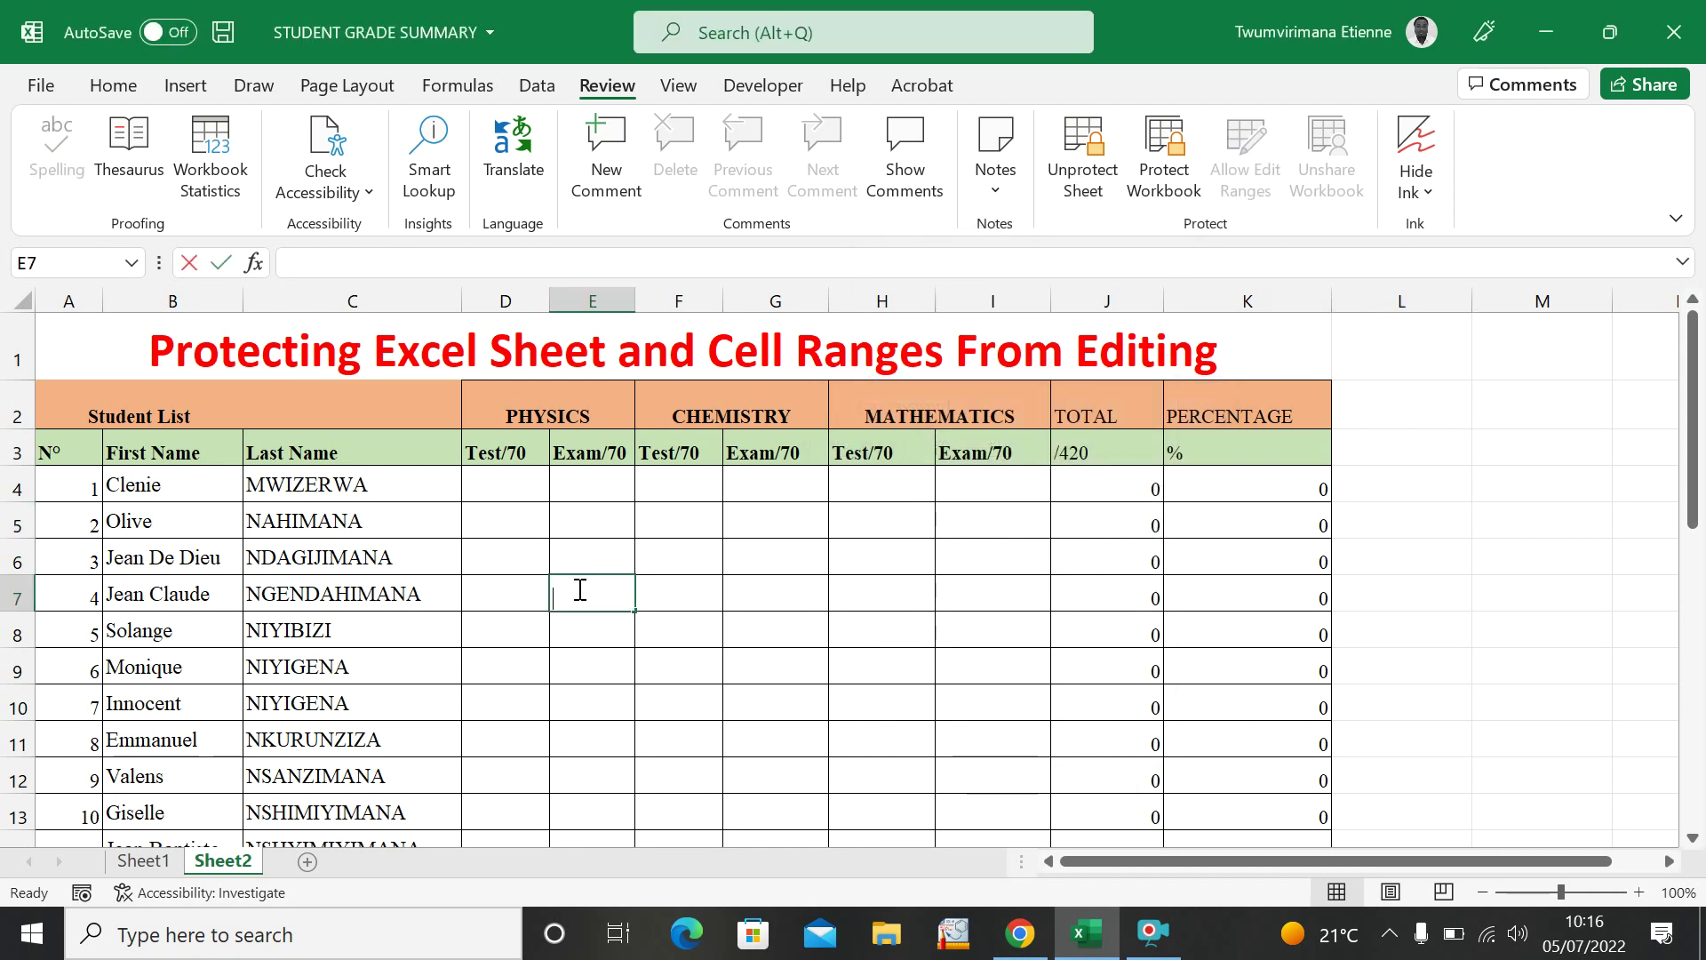
double_click(658, 592)
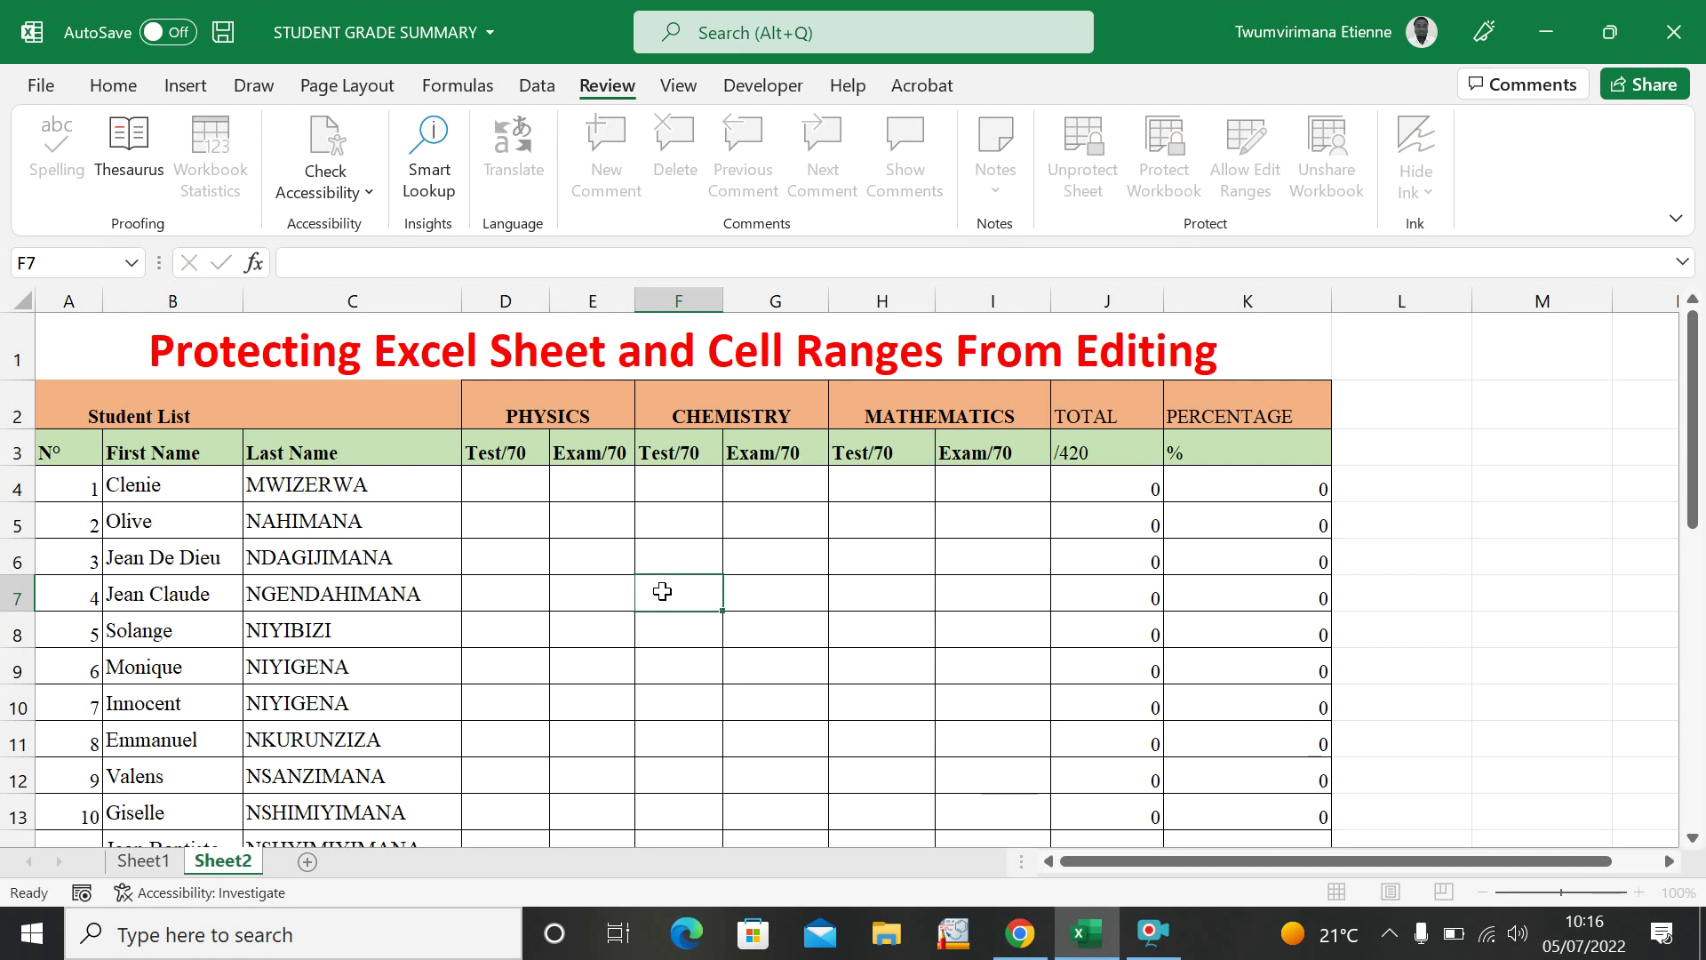
double_click(803, 597)
double_click(848, 593)
double_click(971, 589)
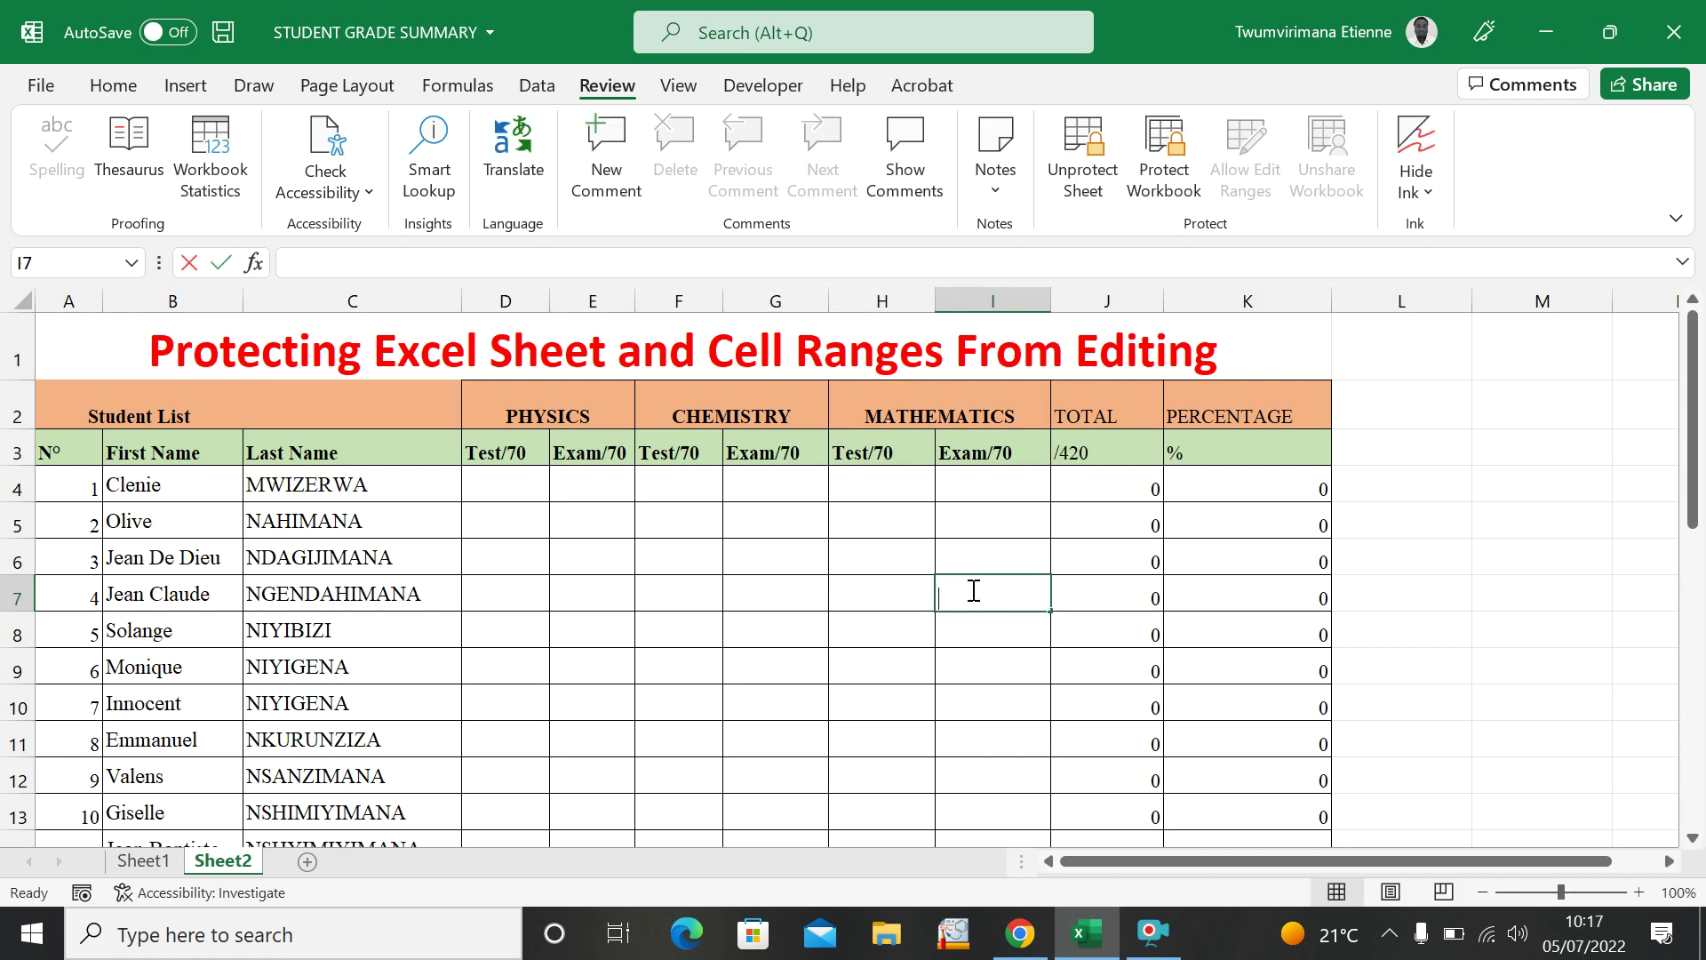
double_click(853, 595)
double_click(764, 595)
left_click(678, 584)
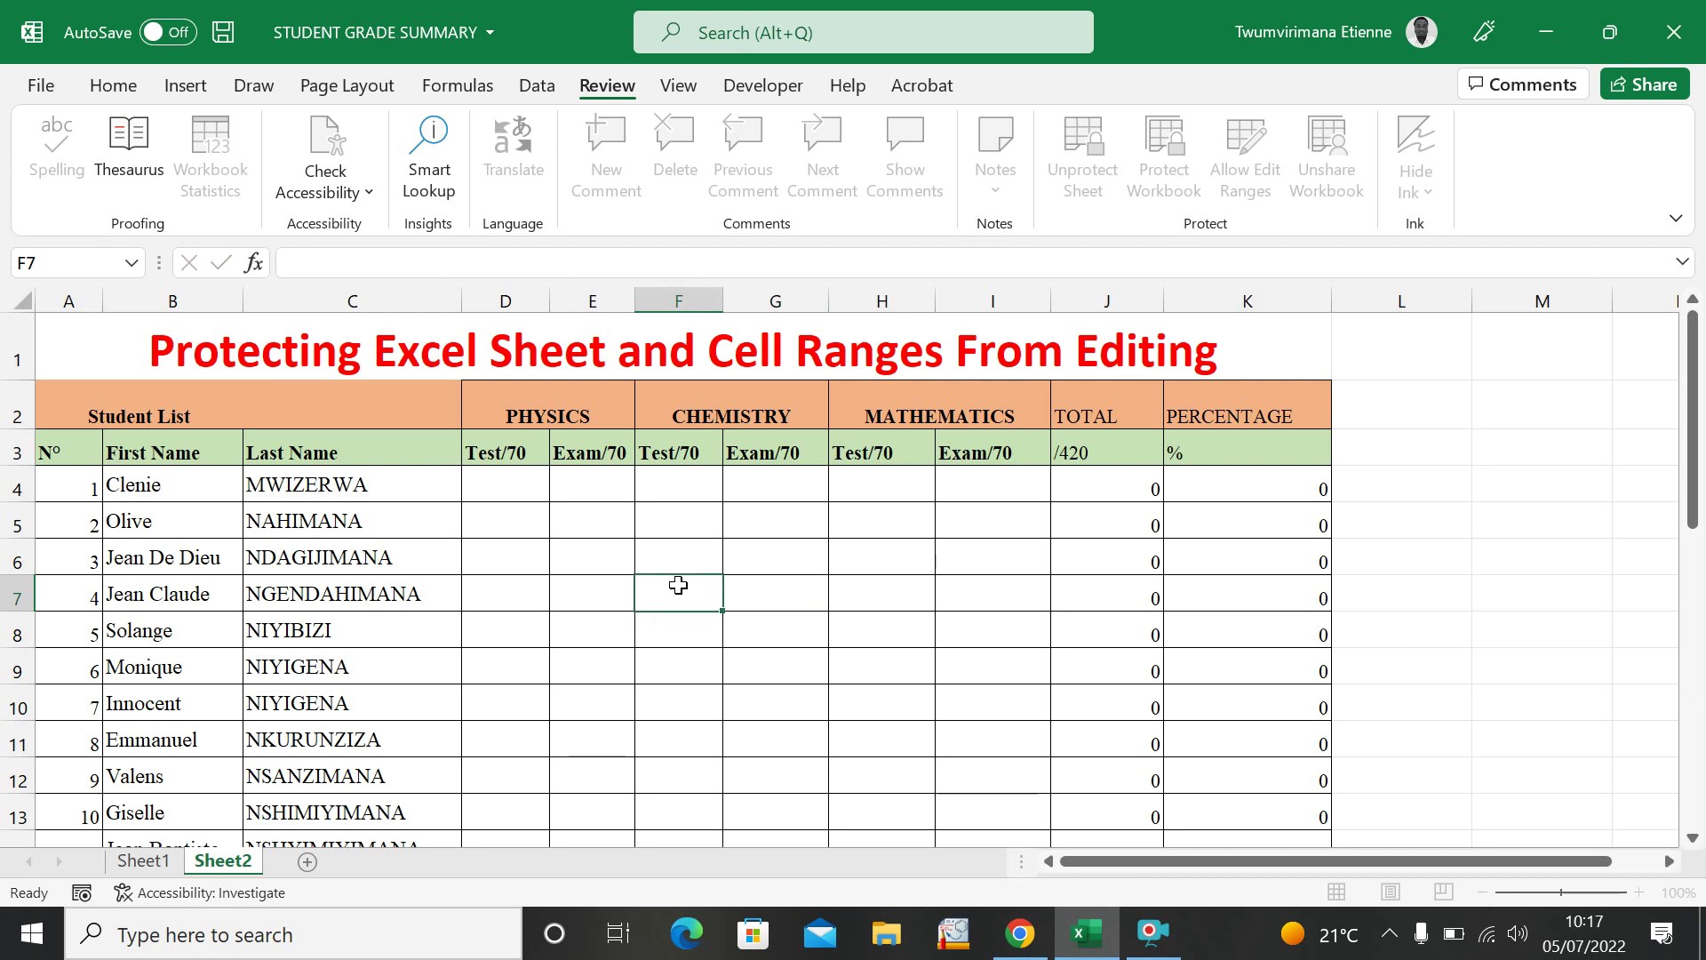
left_click(583, 583)
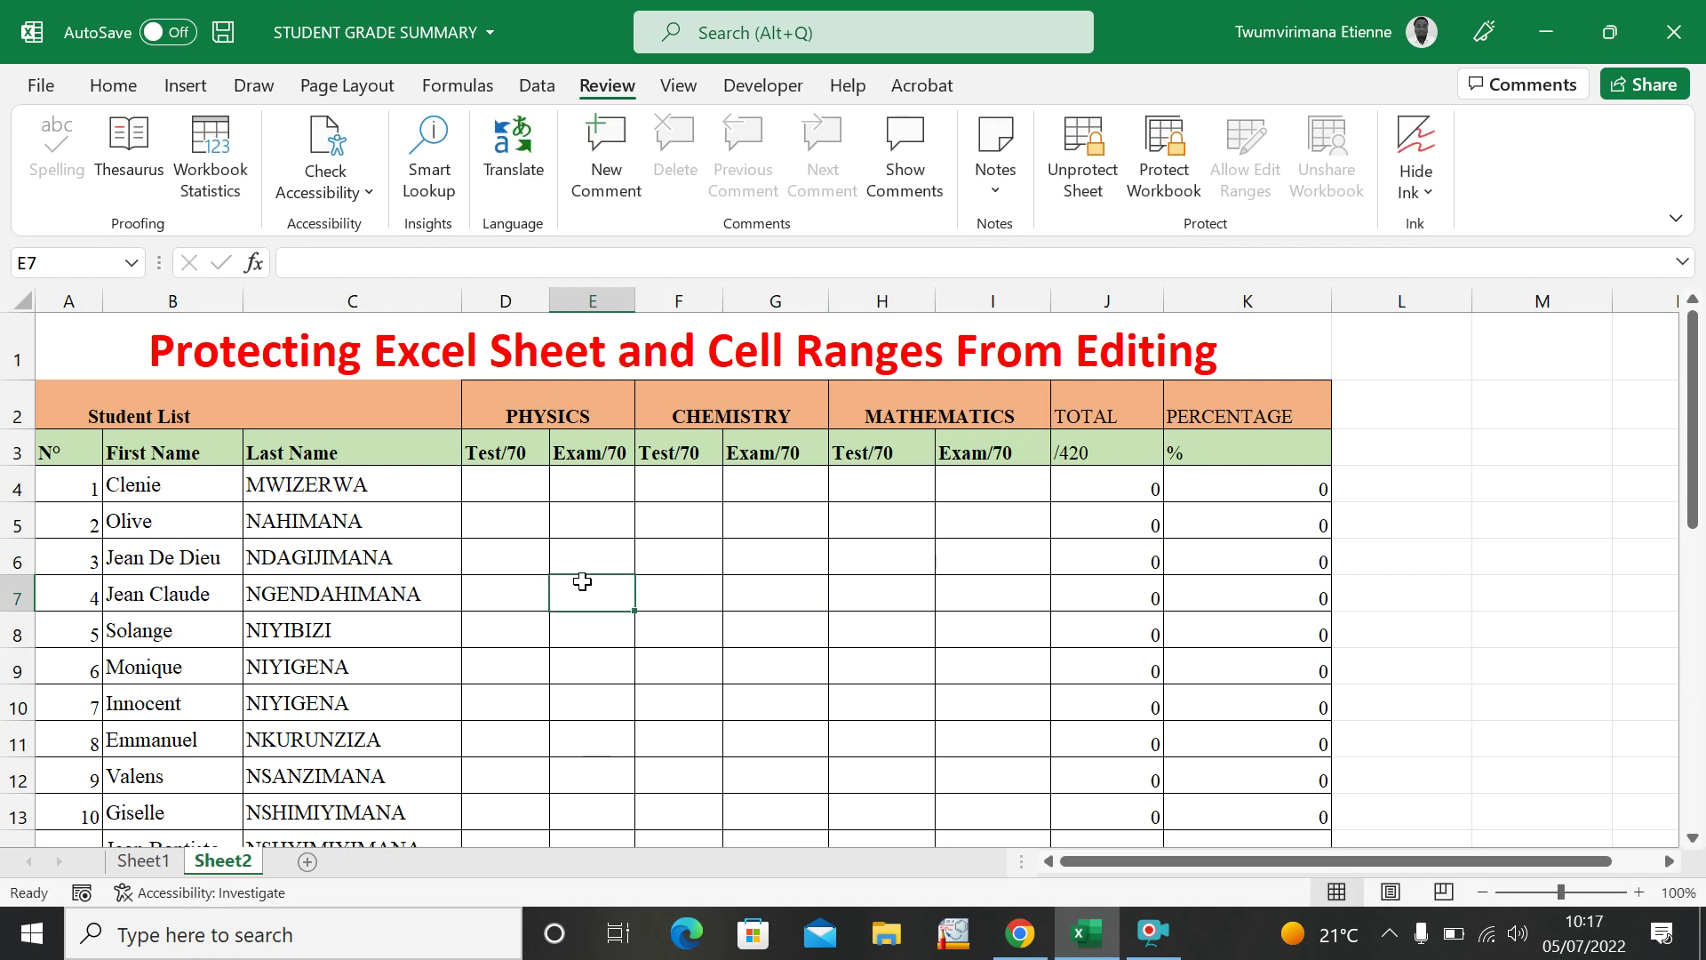
Select mark cells D7 through H8 to confirm they are selectable.
left_click(514, 596)
left_click(563, 622)
left_click(620, 590)
left_click(669, 606)
left_click(696, 636)
left_click(752, 636)
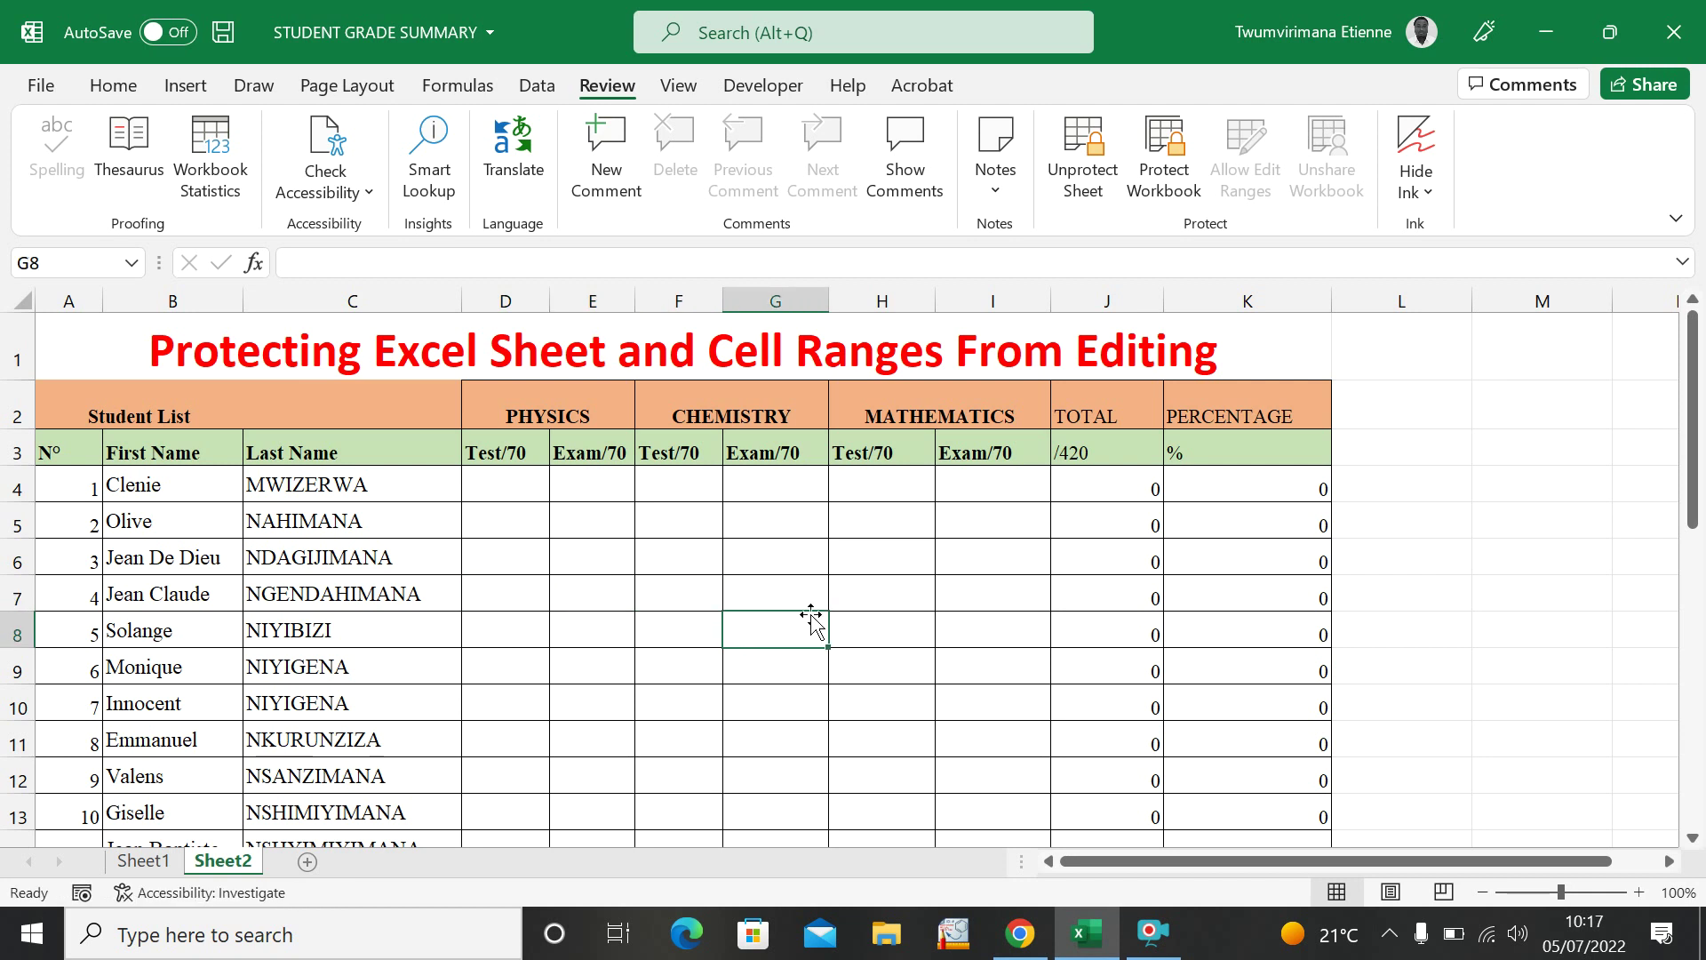
left_click(841, 613)
left_click(842, 589)
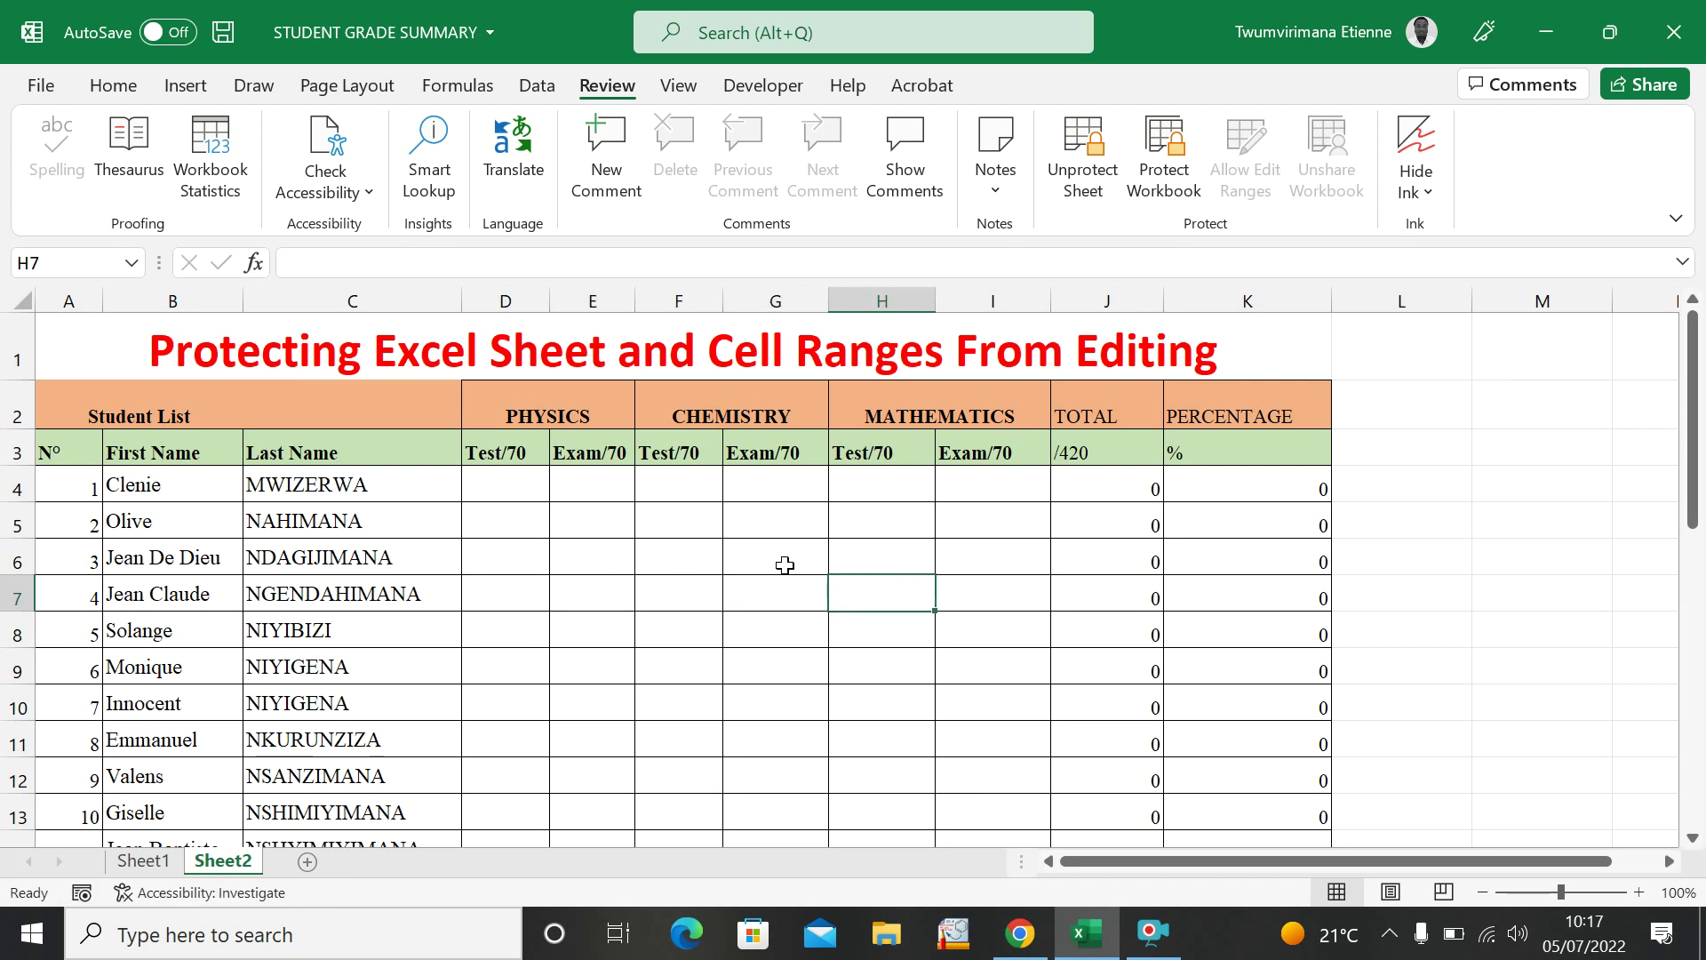
Enter marks 7 in F6, 8 in G6 and 9 in D6, bringing row 6's total to 24.
left_click(667, 552)
type("7")
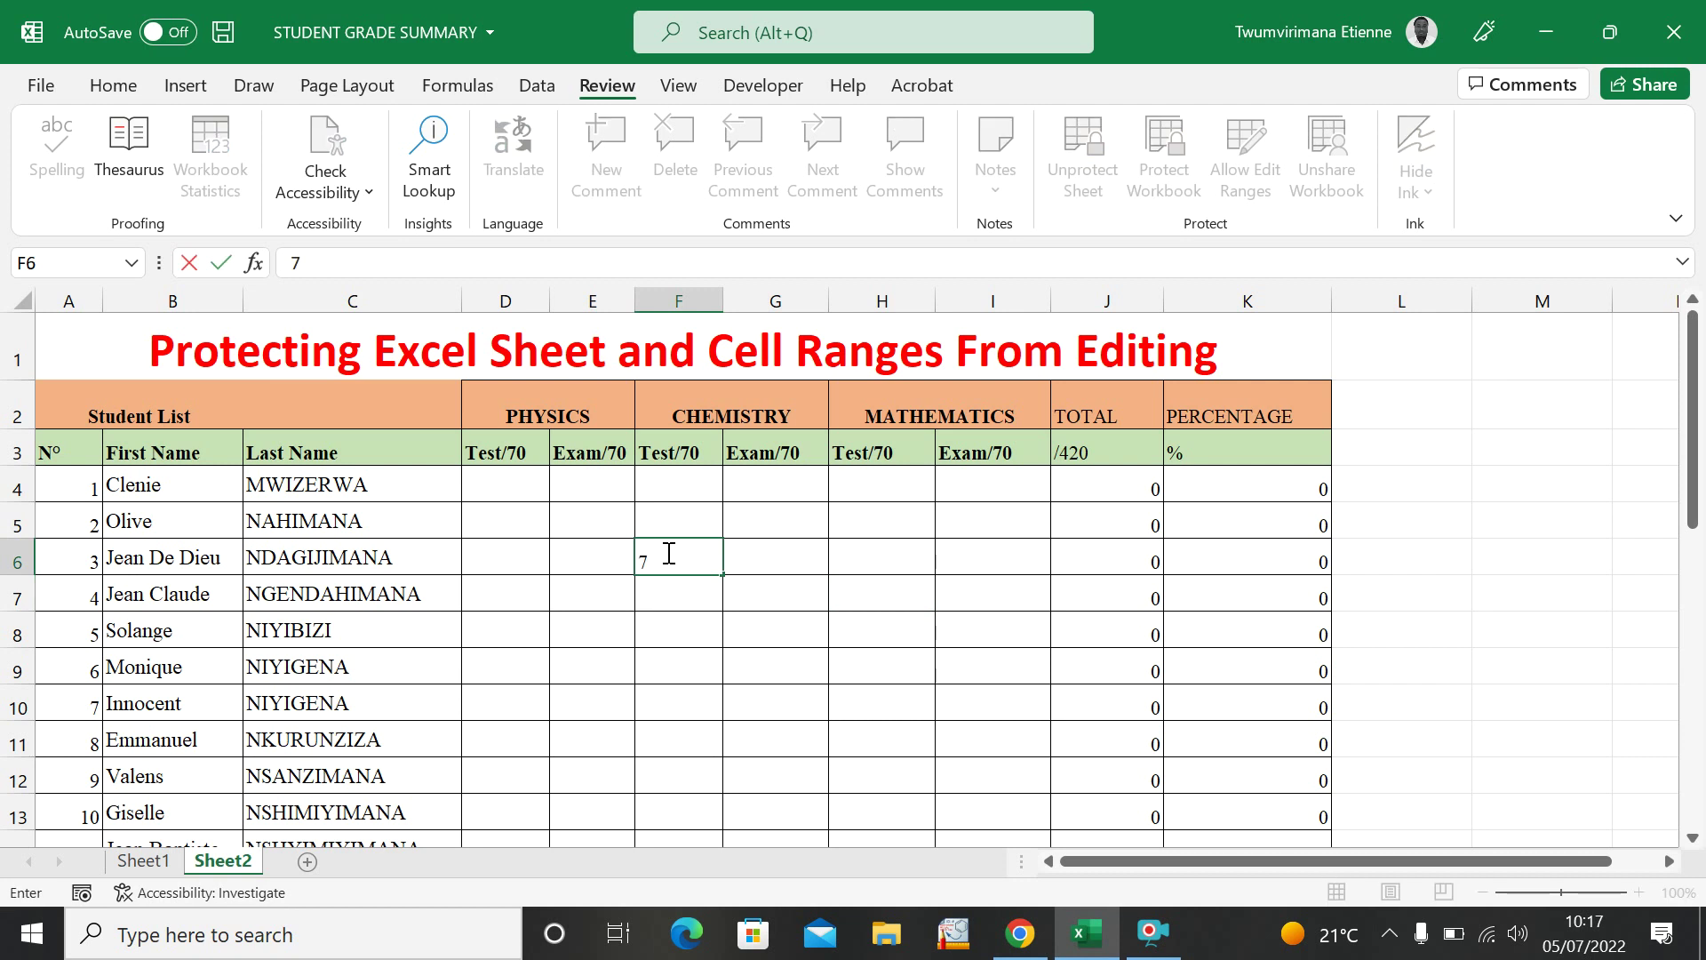
key("Tab")
type("8")
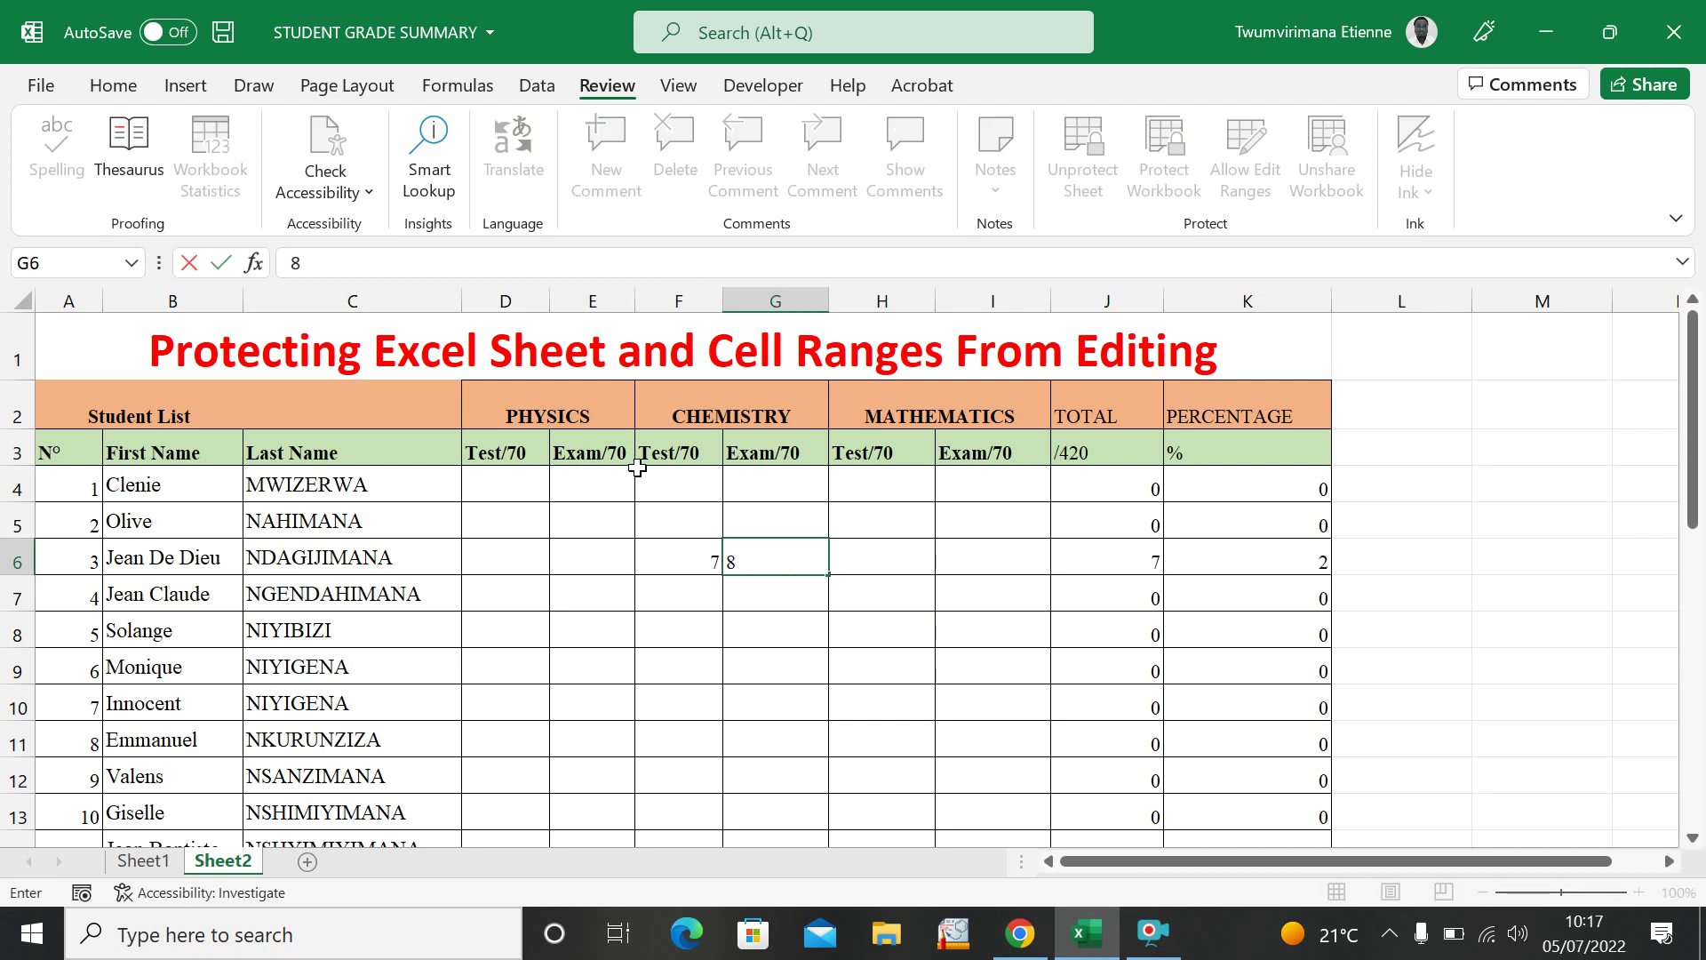
left_click(506, 561)
type("9")
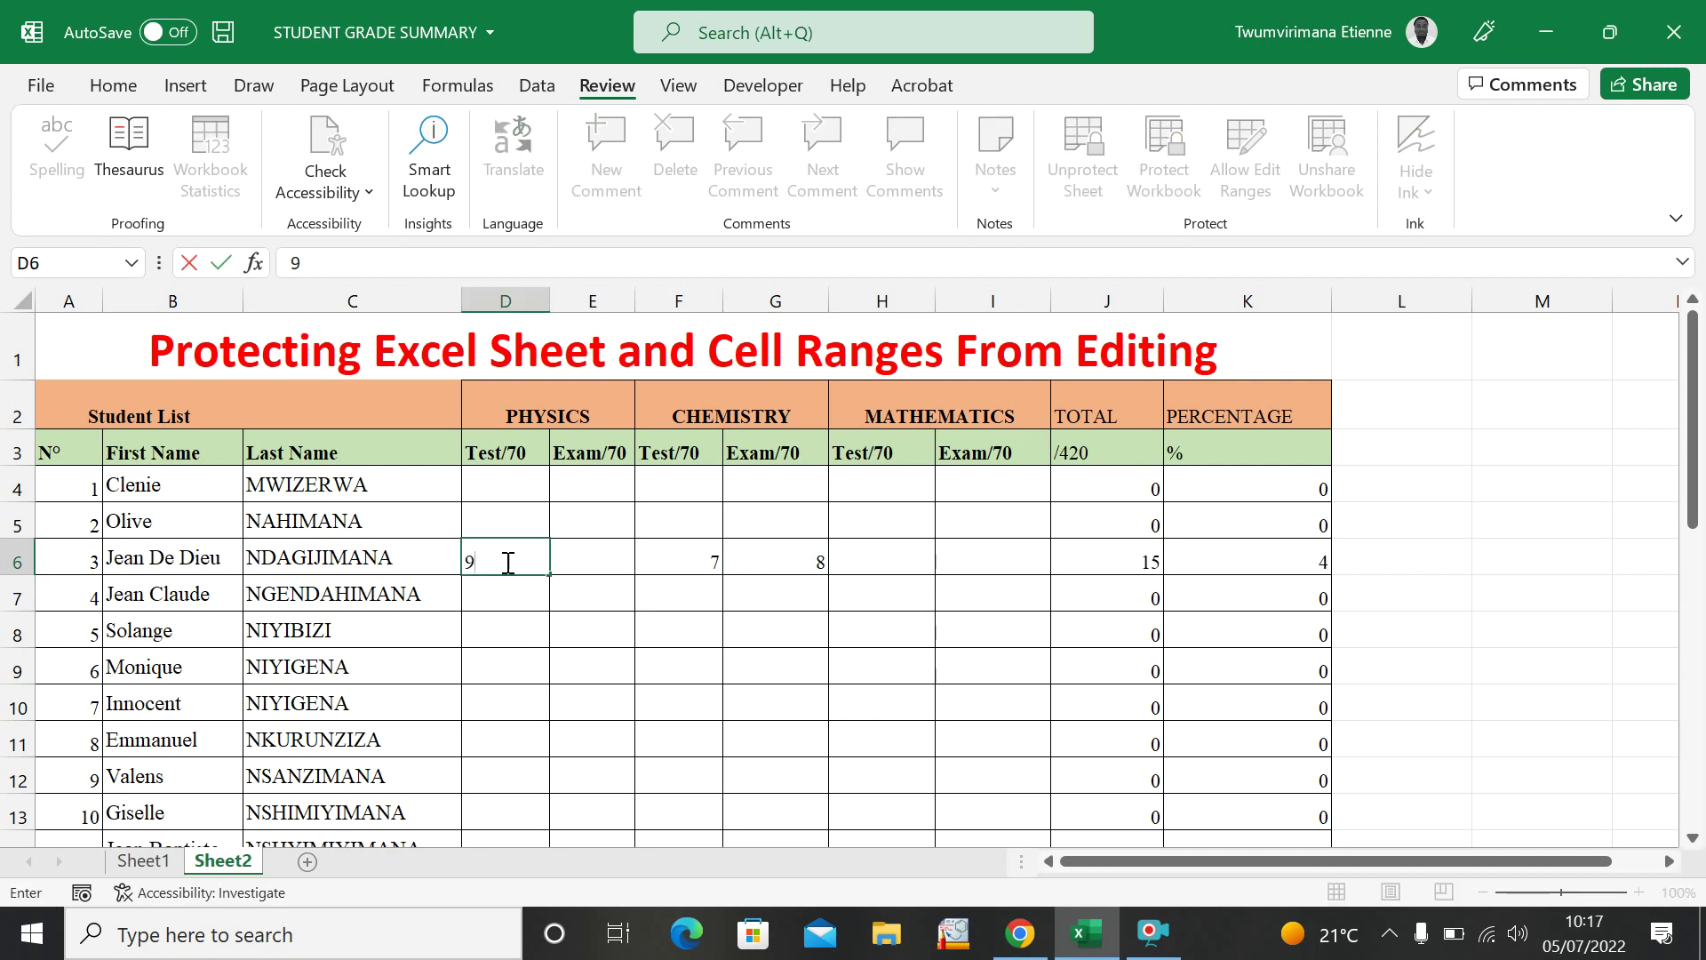
left_click(539, 617)
Enter 7 in F7 and 8 in H8, then select cells F9, E8 and D9.
left_click(595, 608)
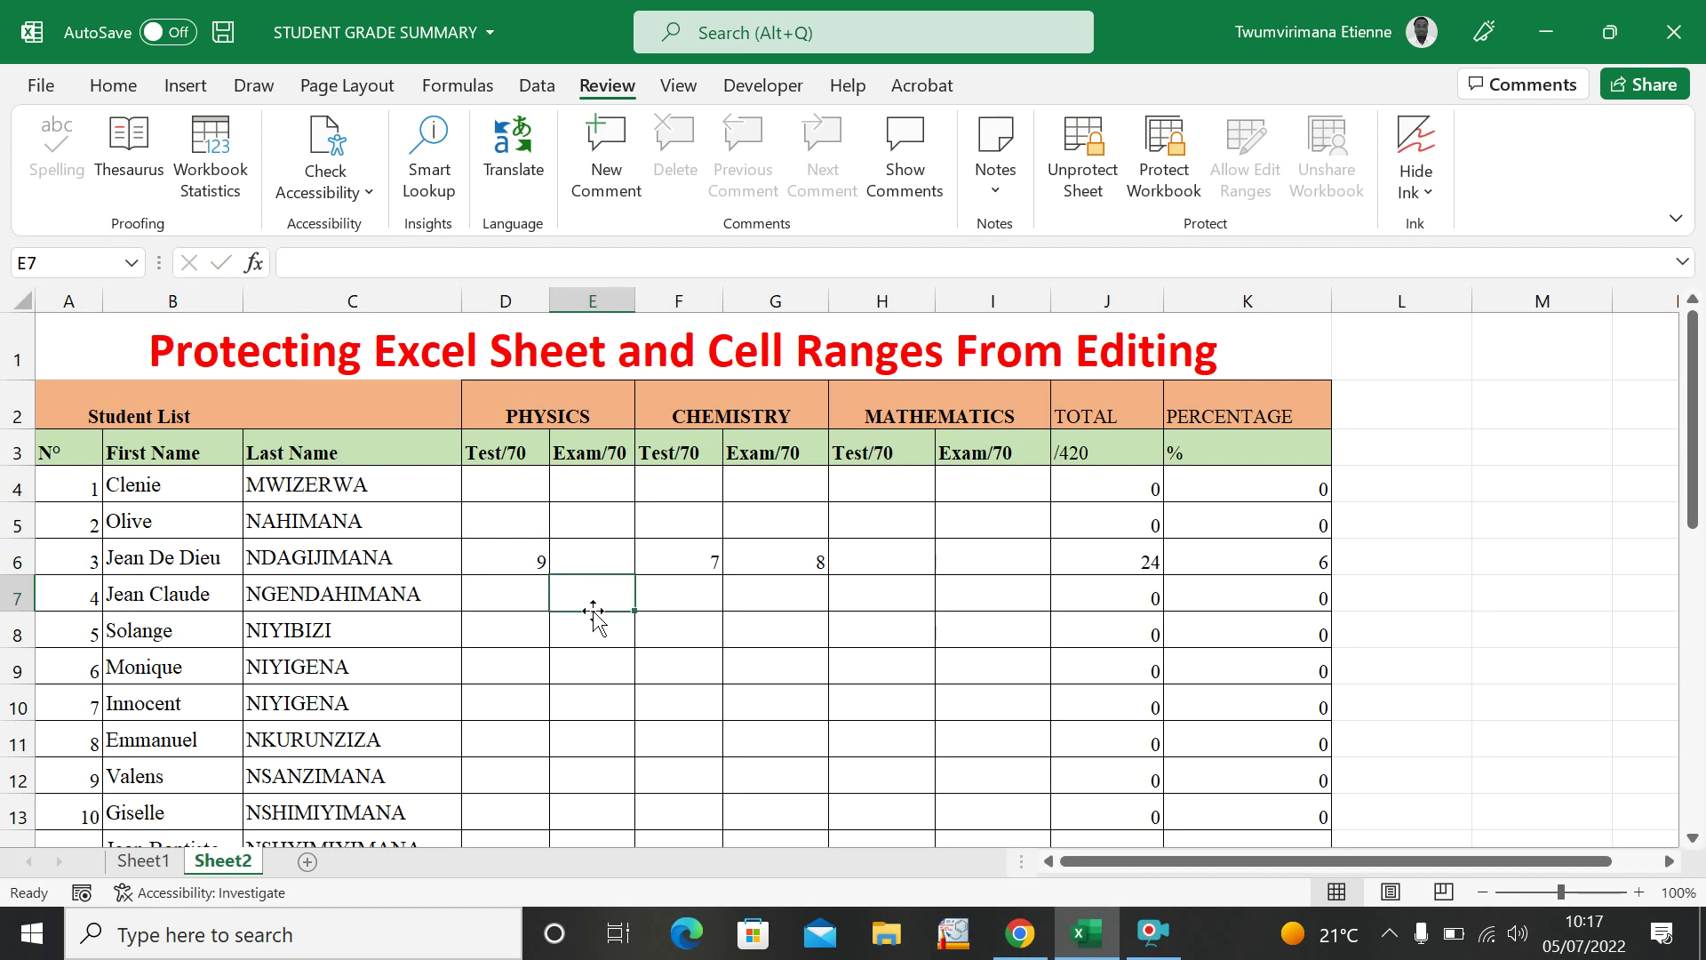
left_click(666, 595)
type("7")
left_click(758, 811)
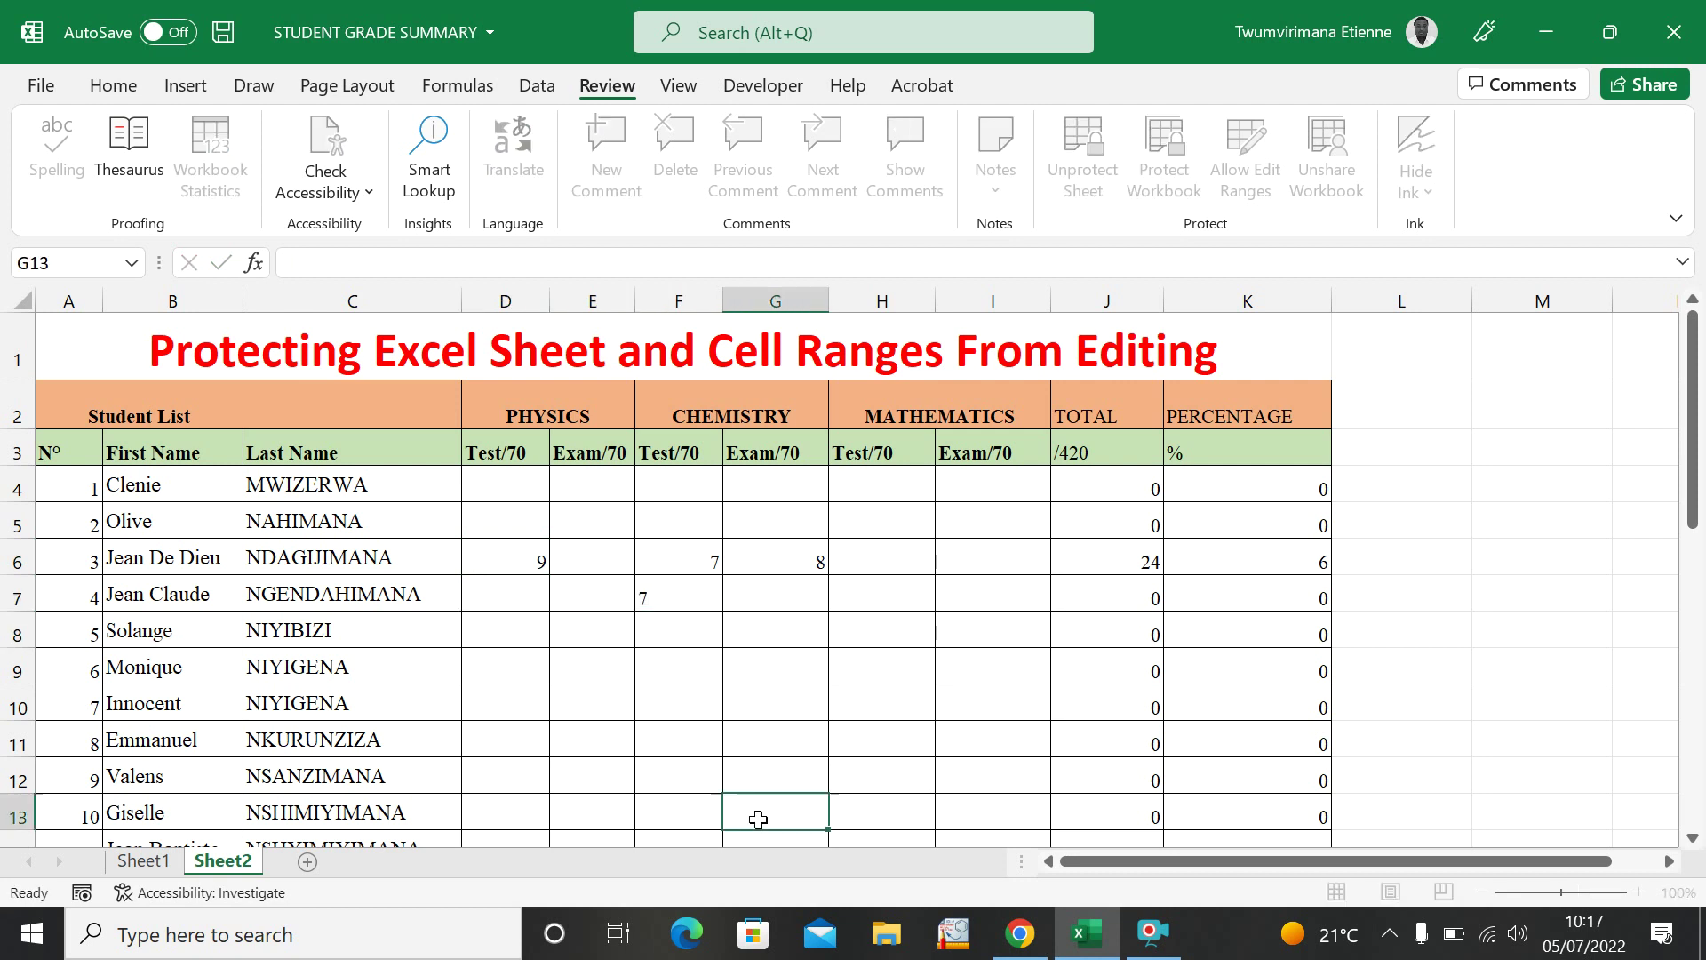
left_click(847, 634)
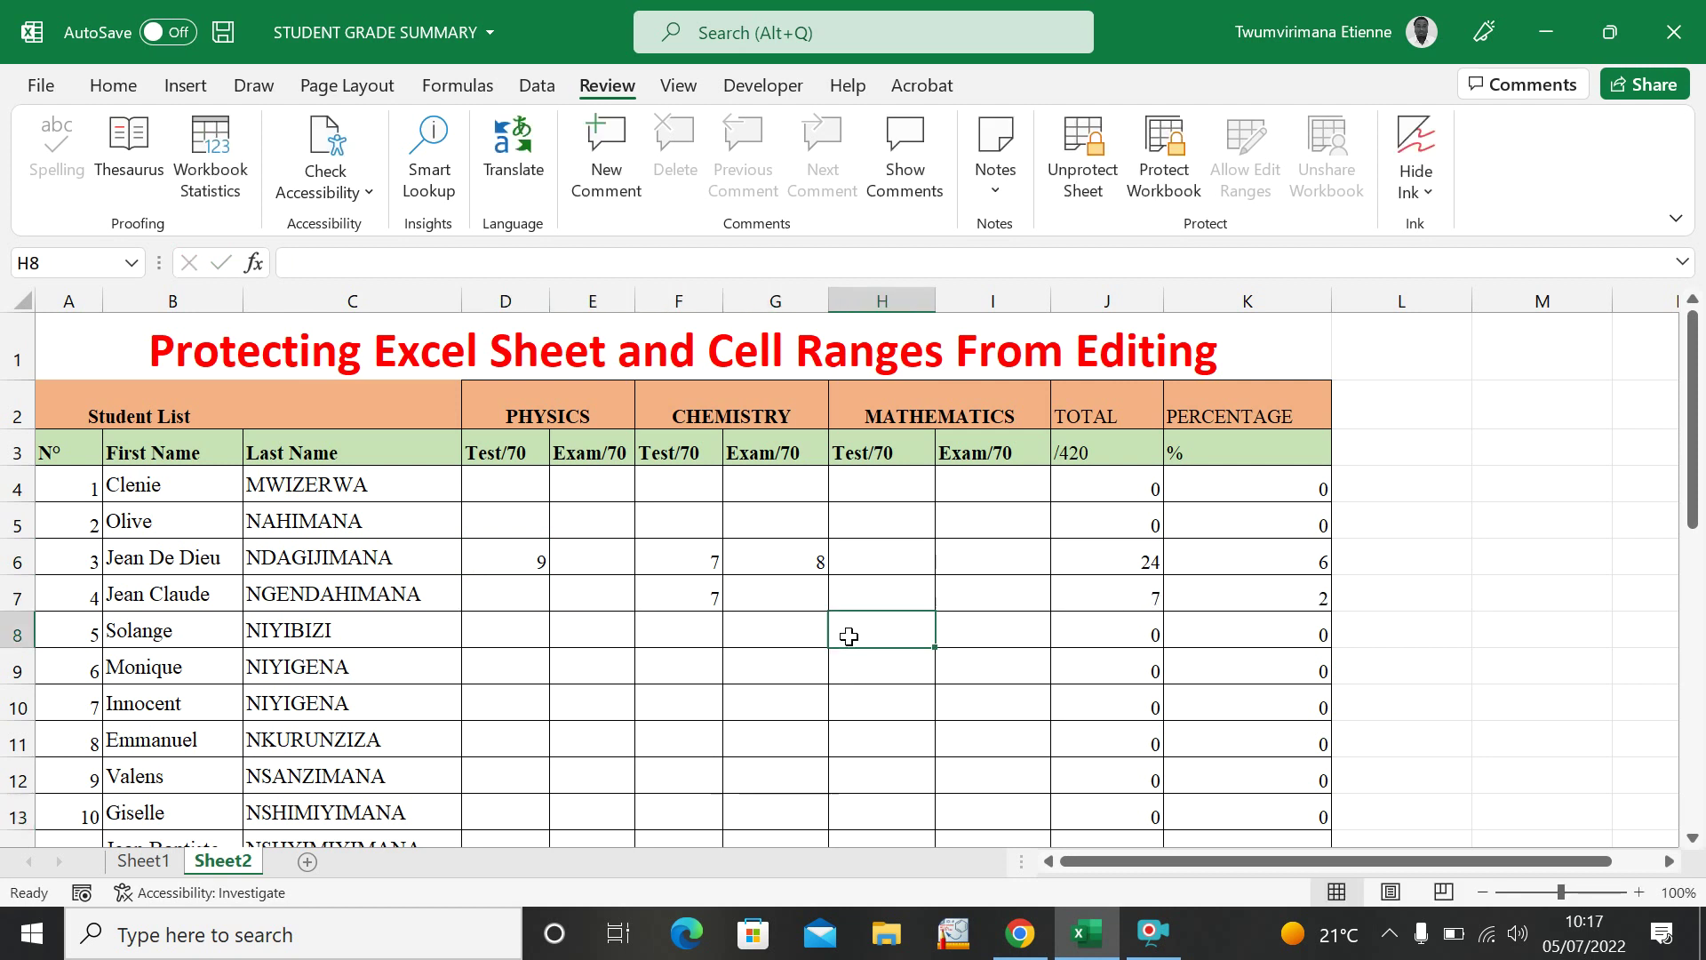
type("8")
left_click(701, 704)
left_click(649, 672)
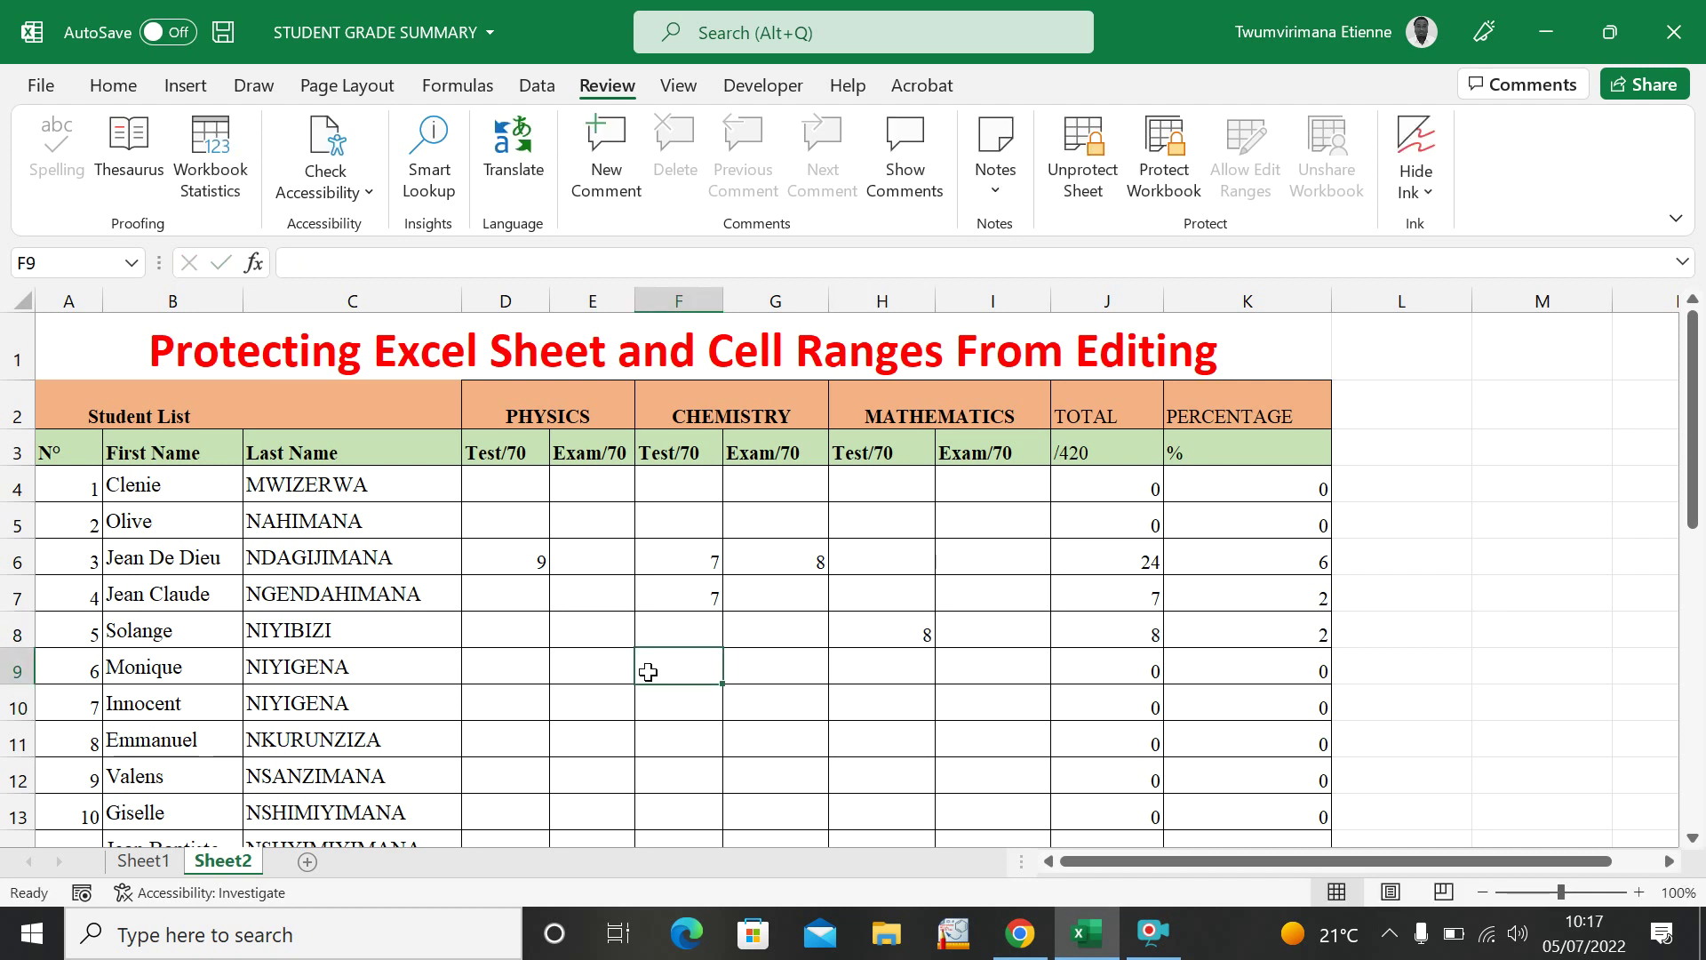
left_click(589, 636)
left_click(497, 652)
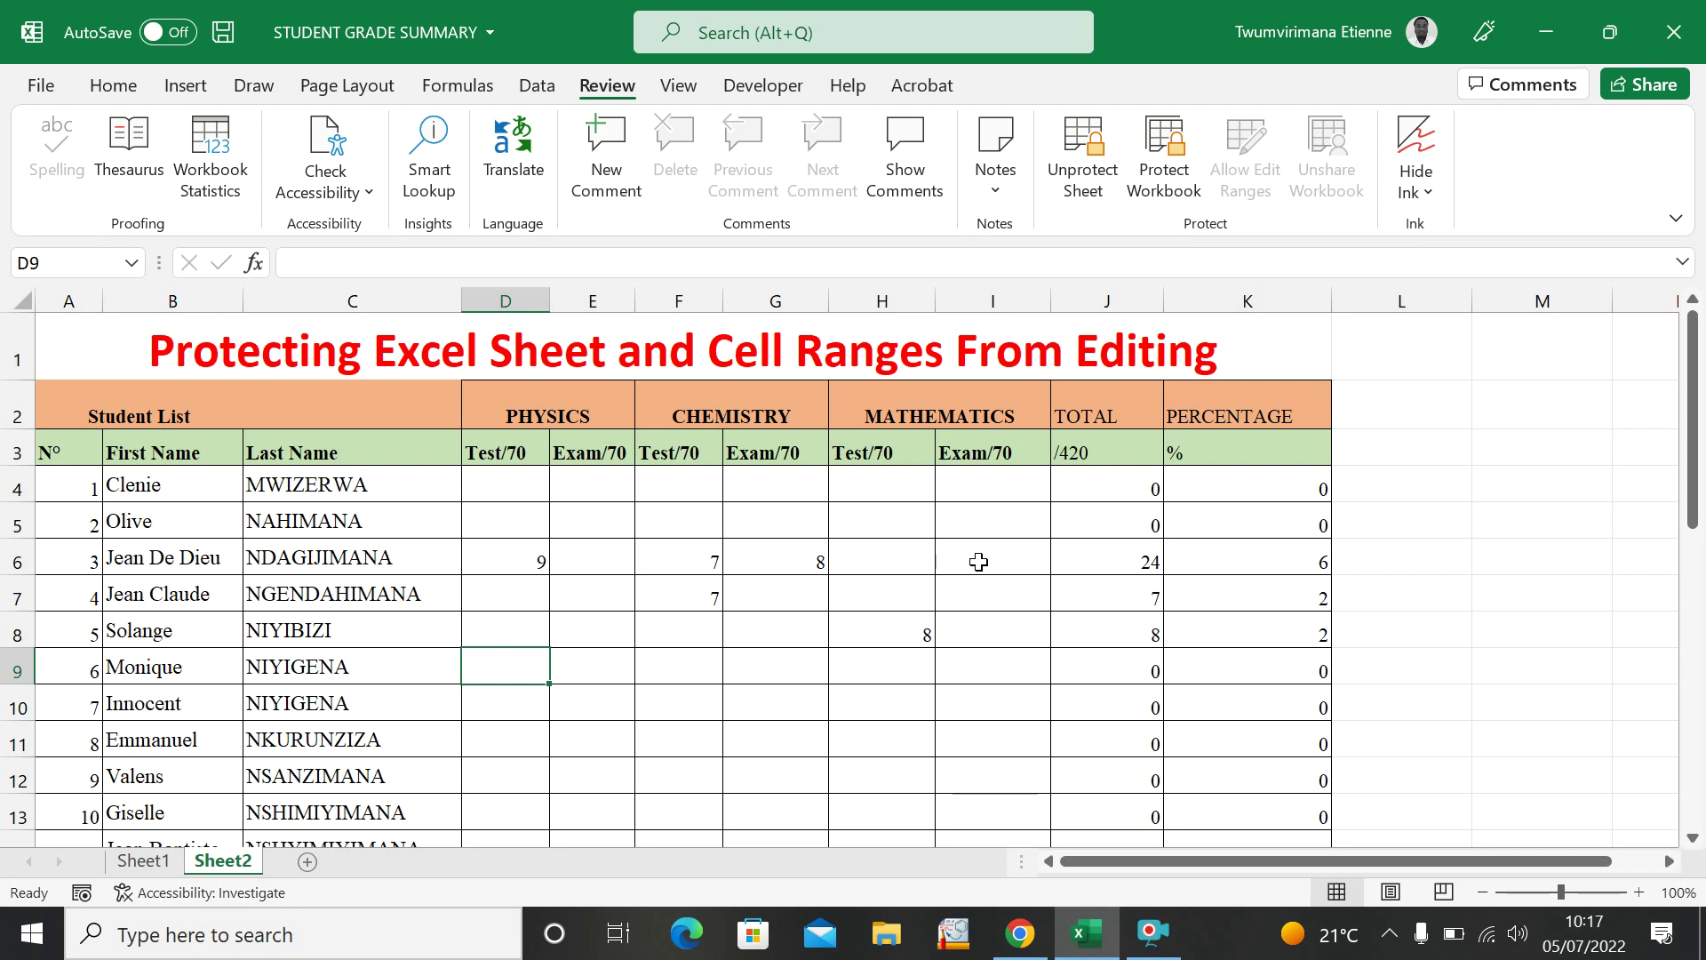
double_click(1118, 569)
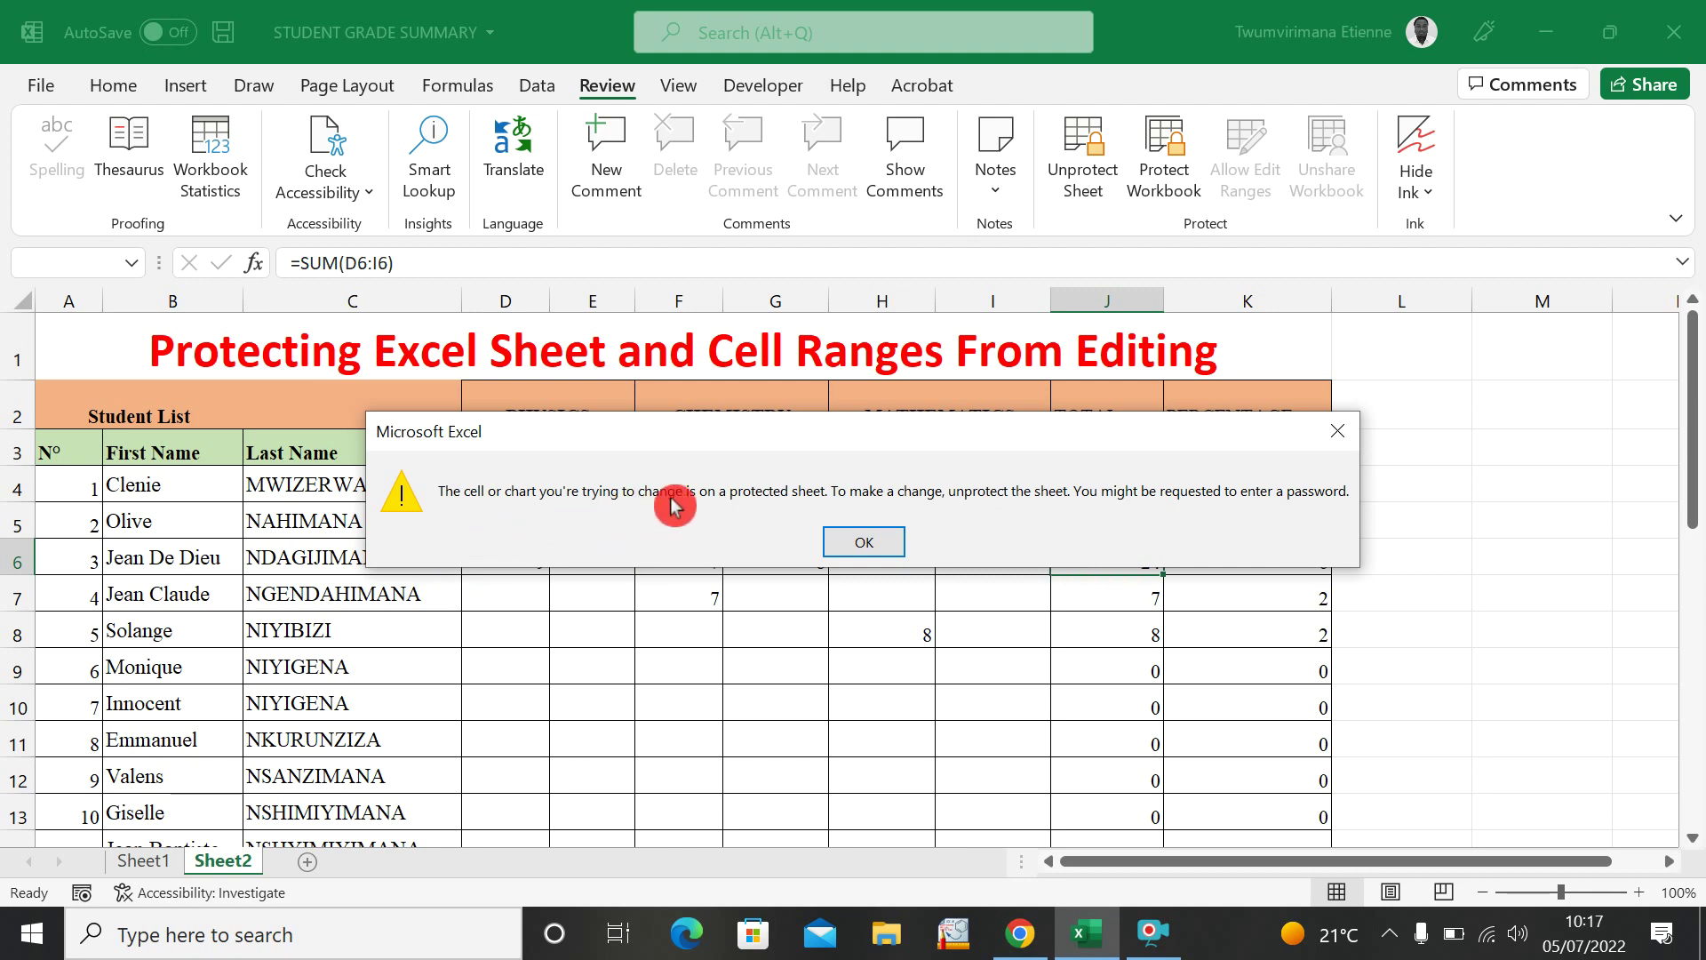
left_click(875, 543)
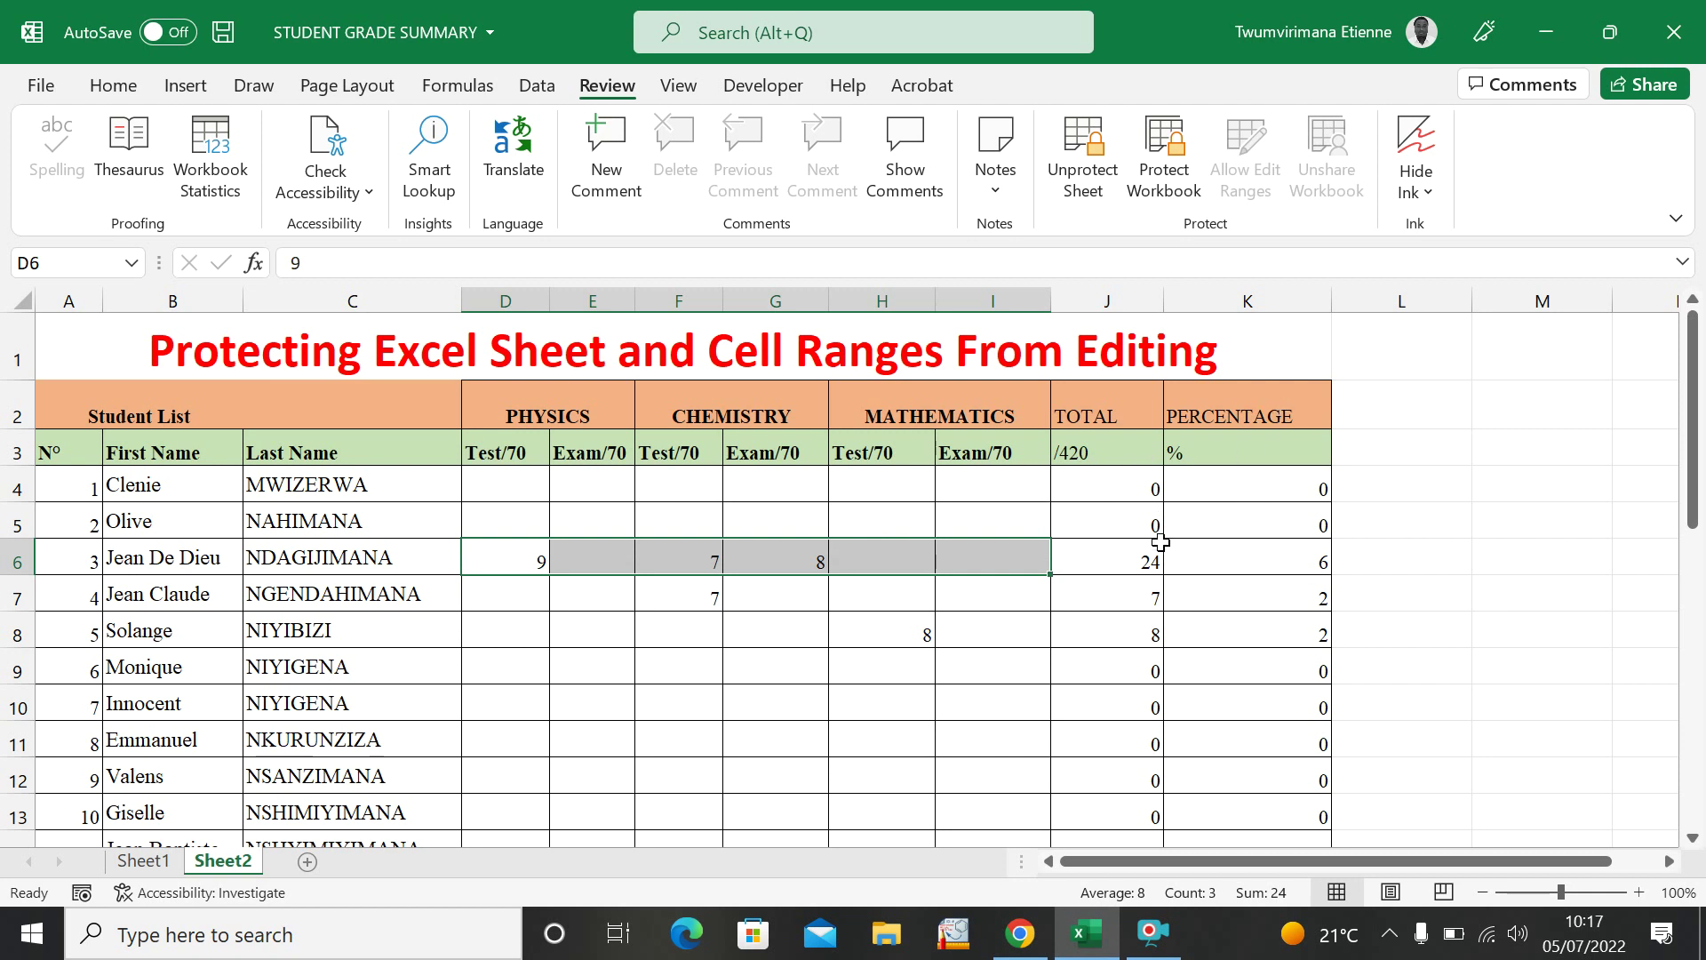
left_click(1079, 413)
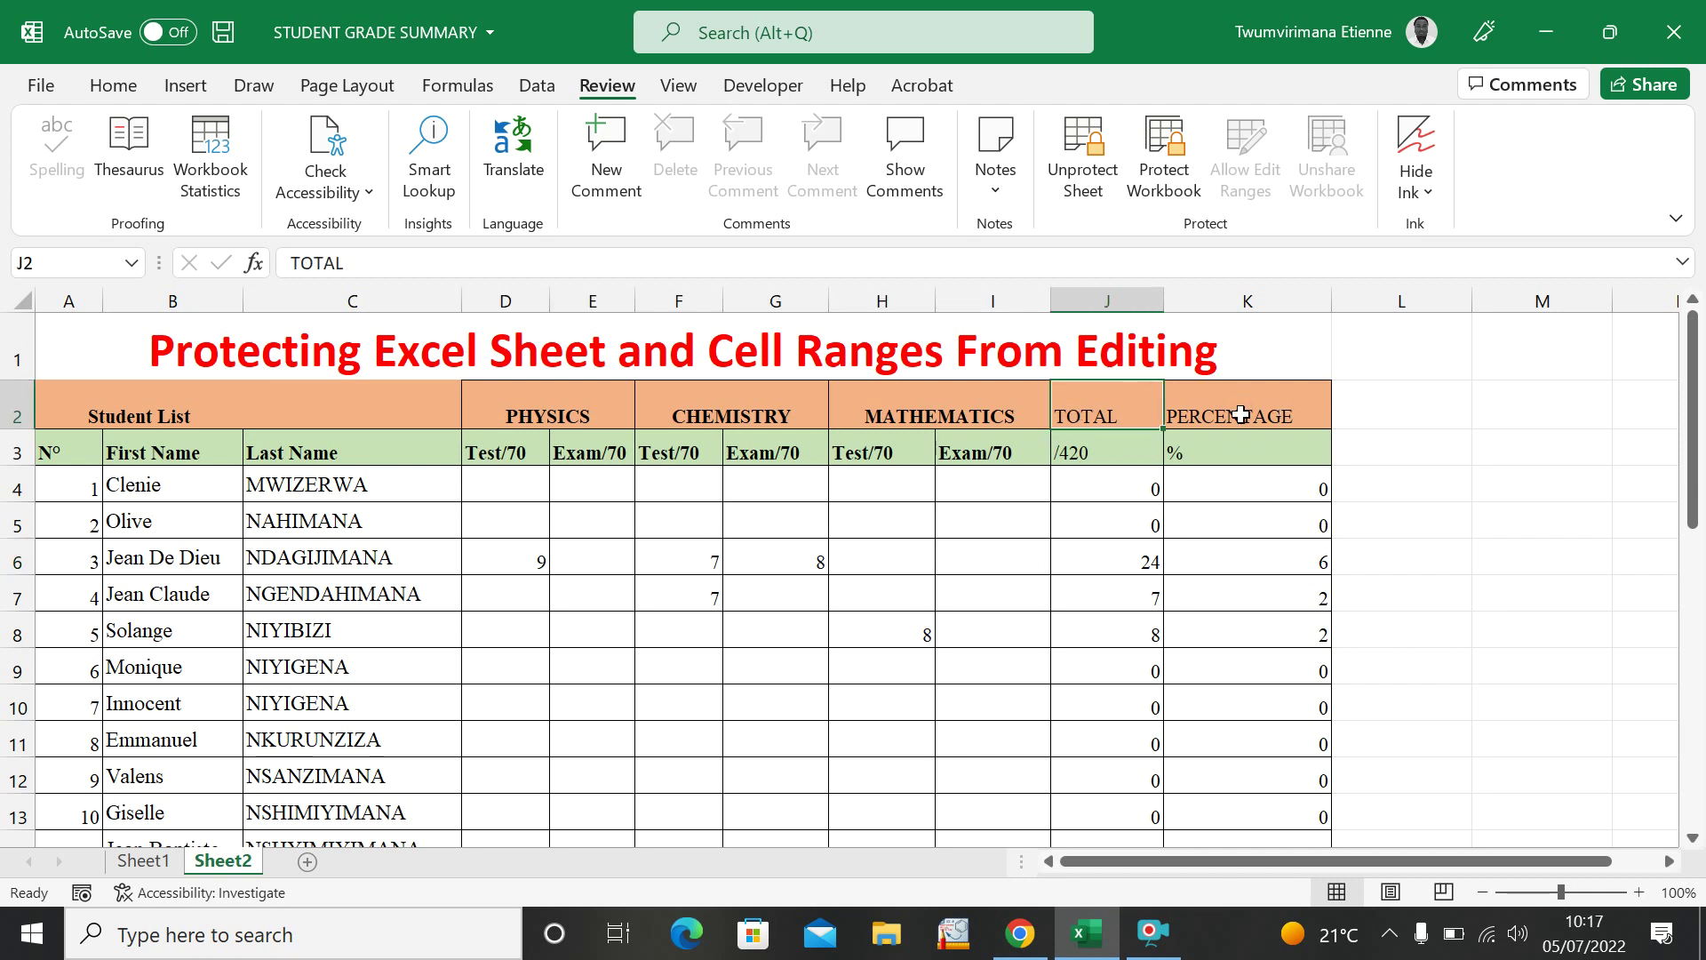
left_click(1241, 415)
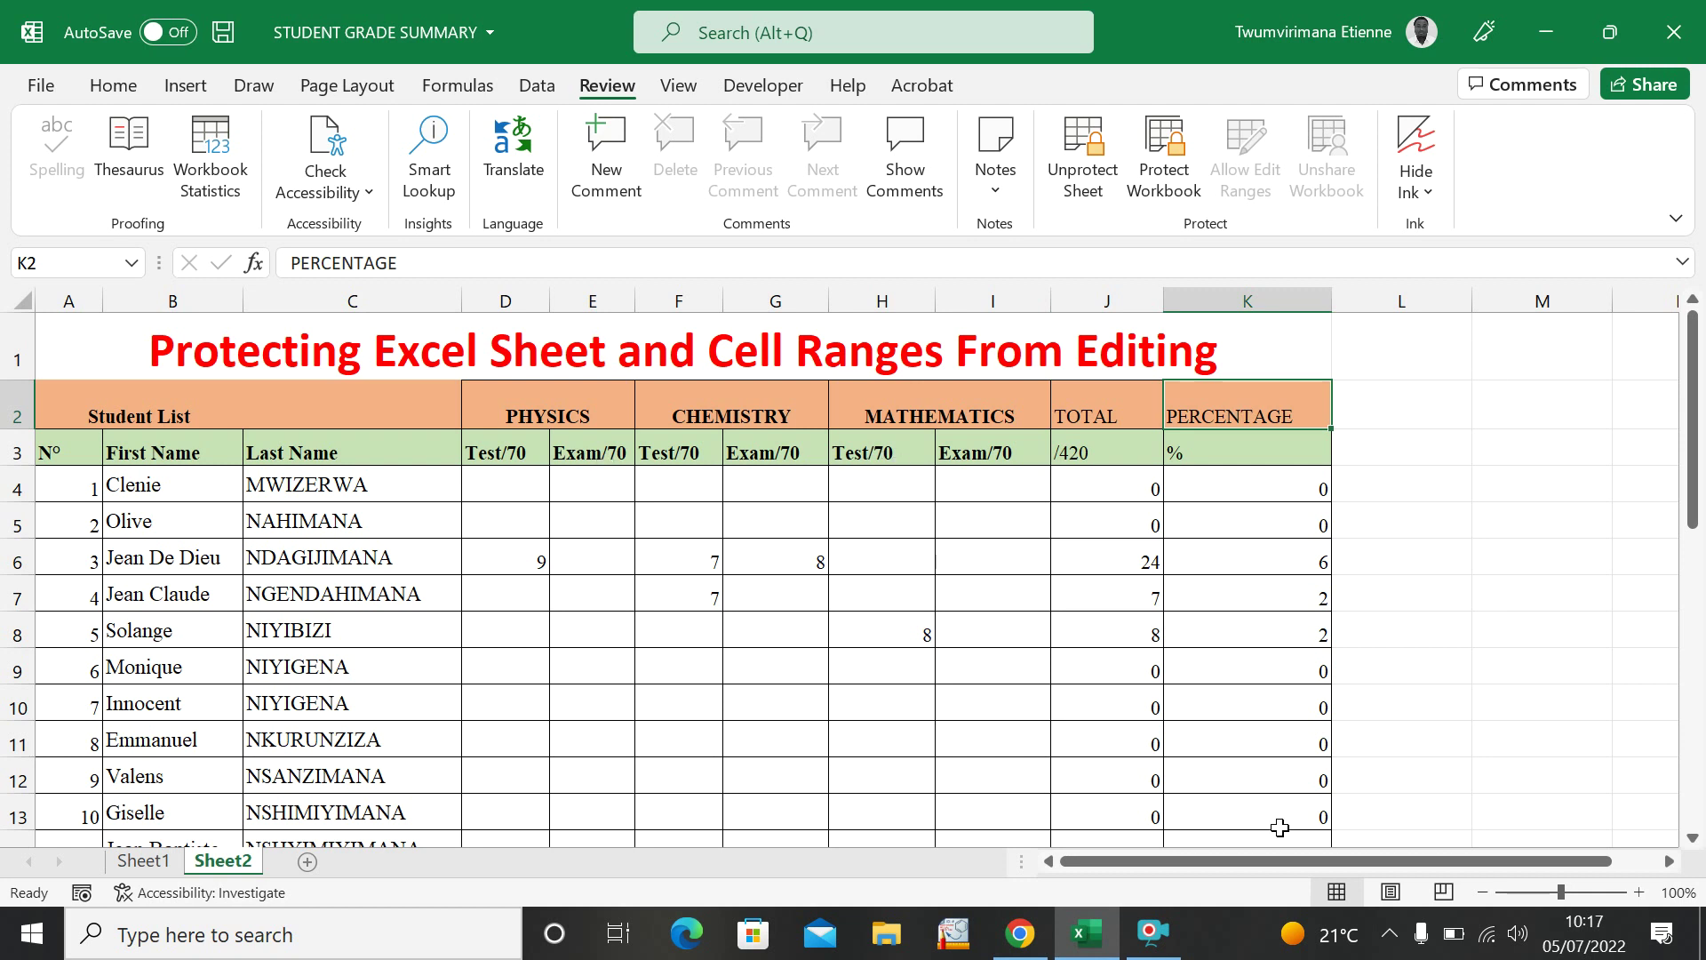
left_click(709, 605)
left_click(582, 637)
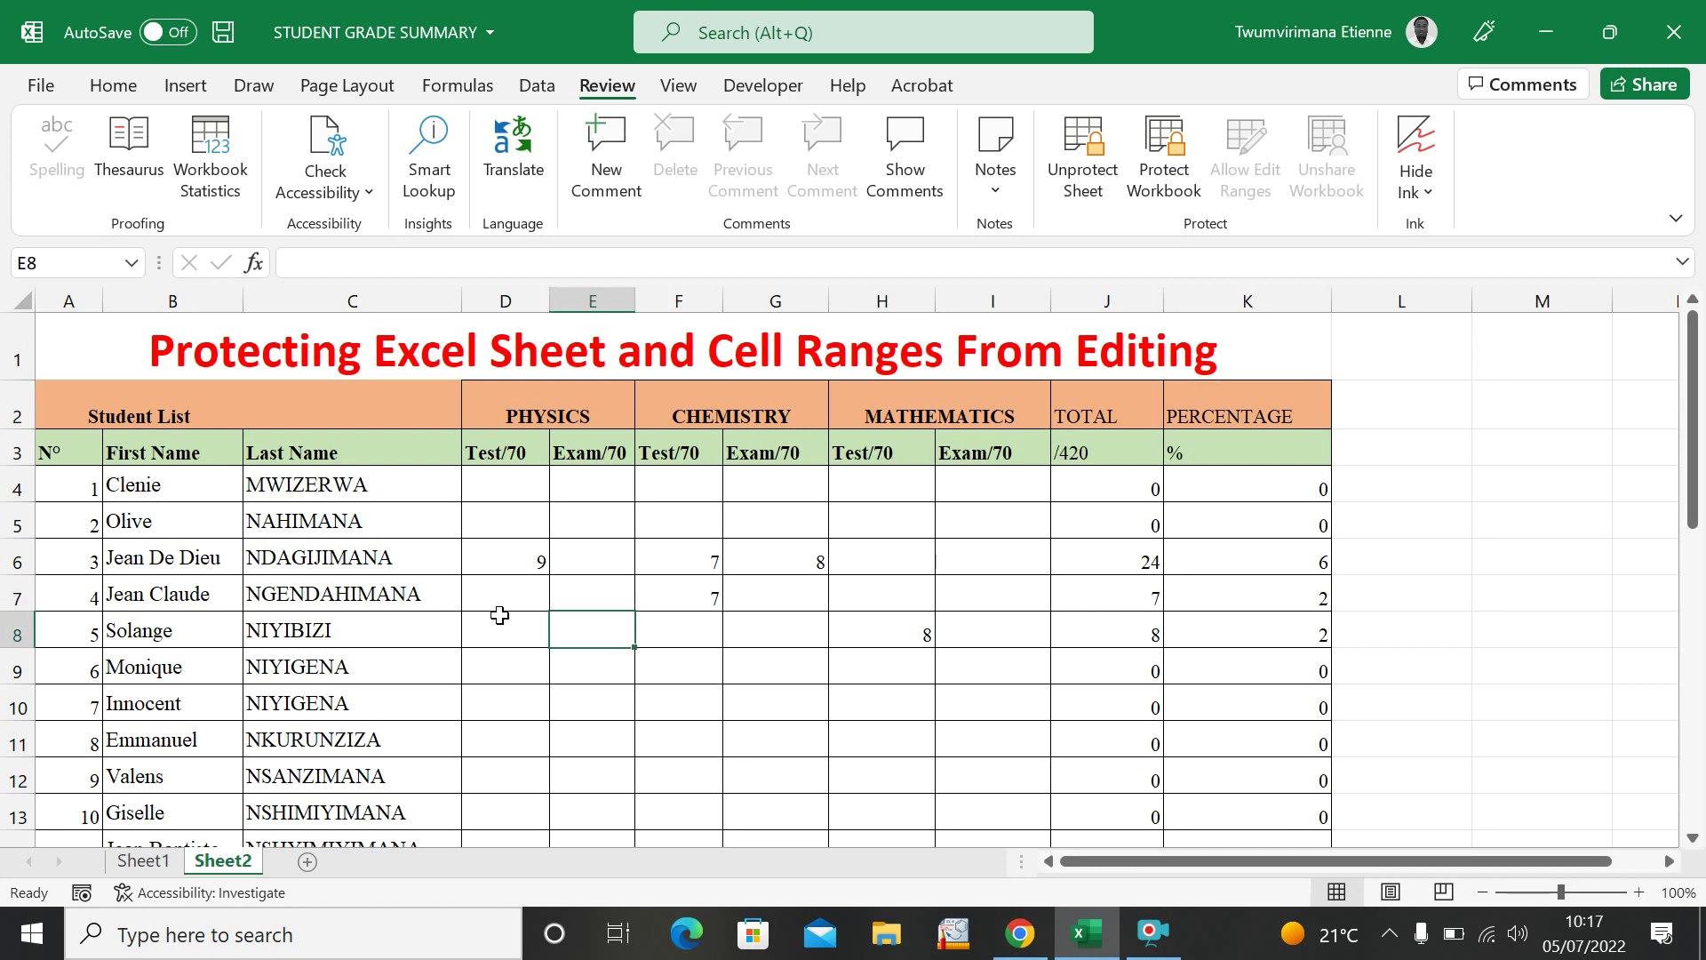
double_click(502, 453)
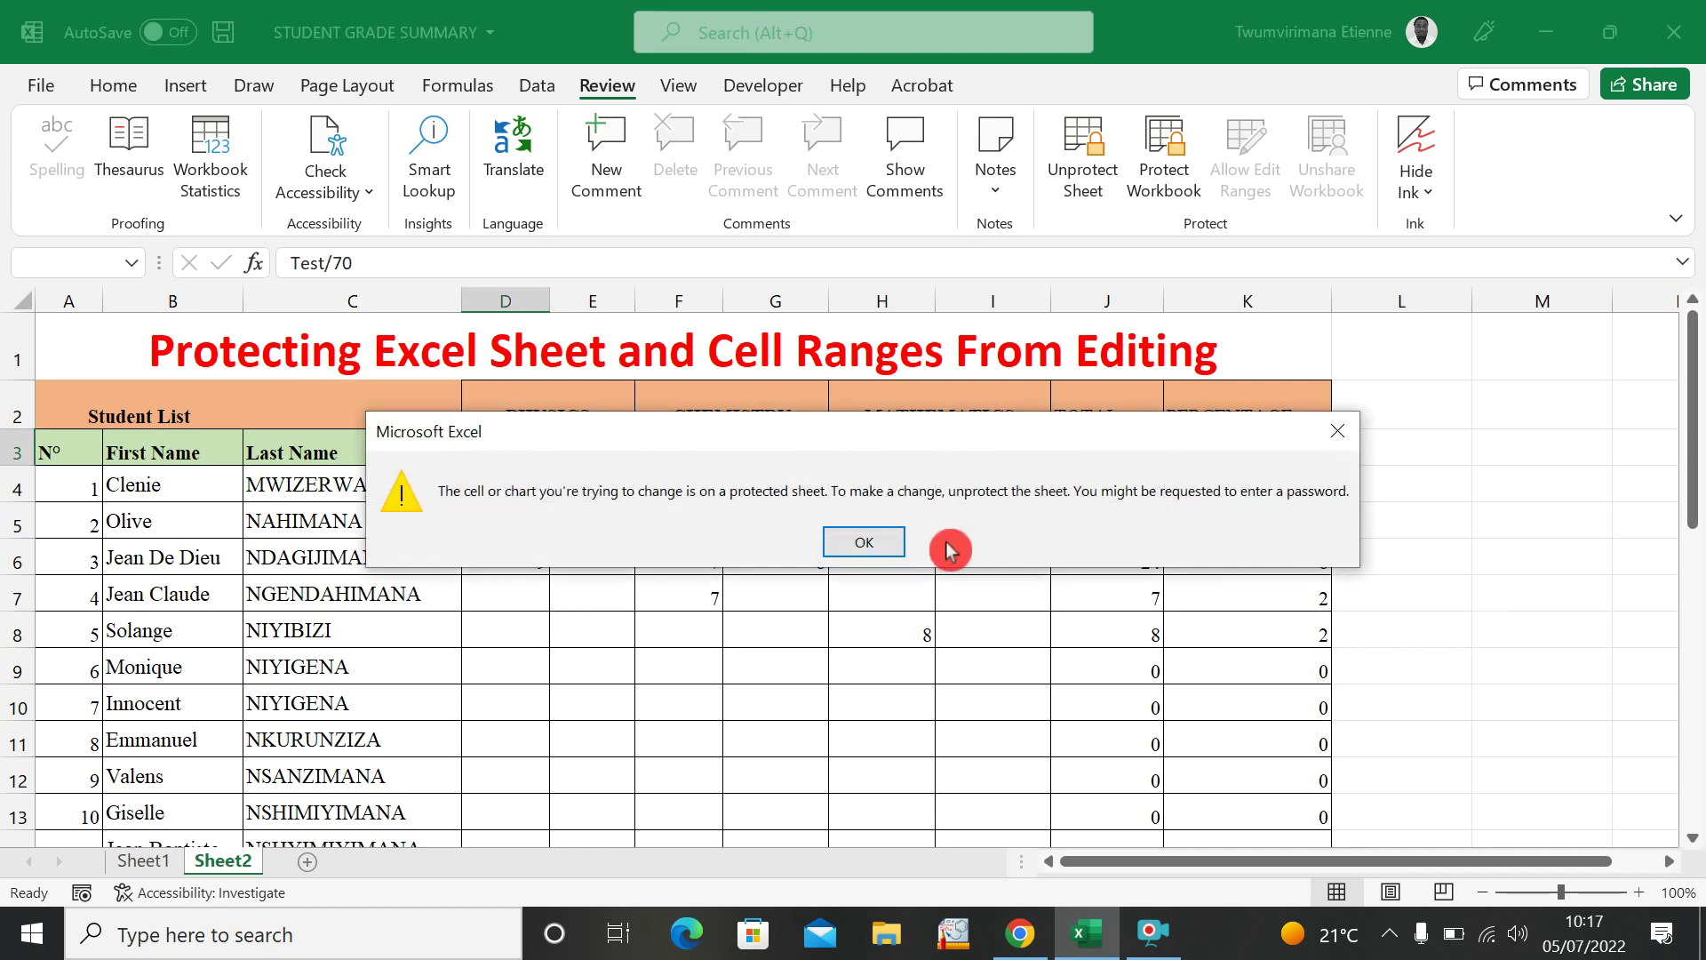
left_click(899, 541)
left_click_drag(496, 491, 987, 827)
scroll(662, 592, "up", 3)
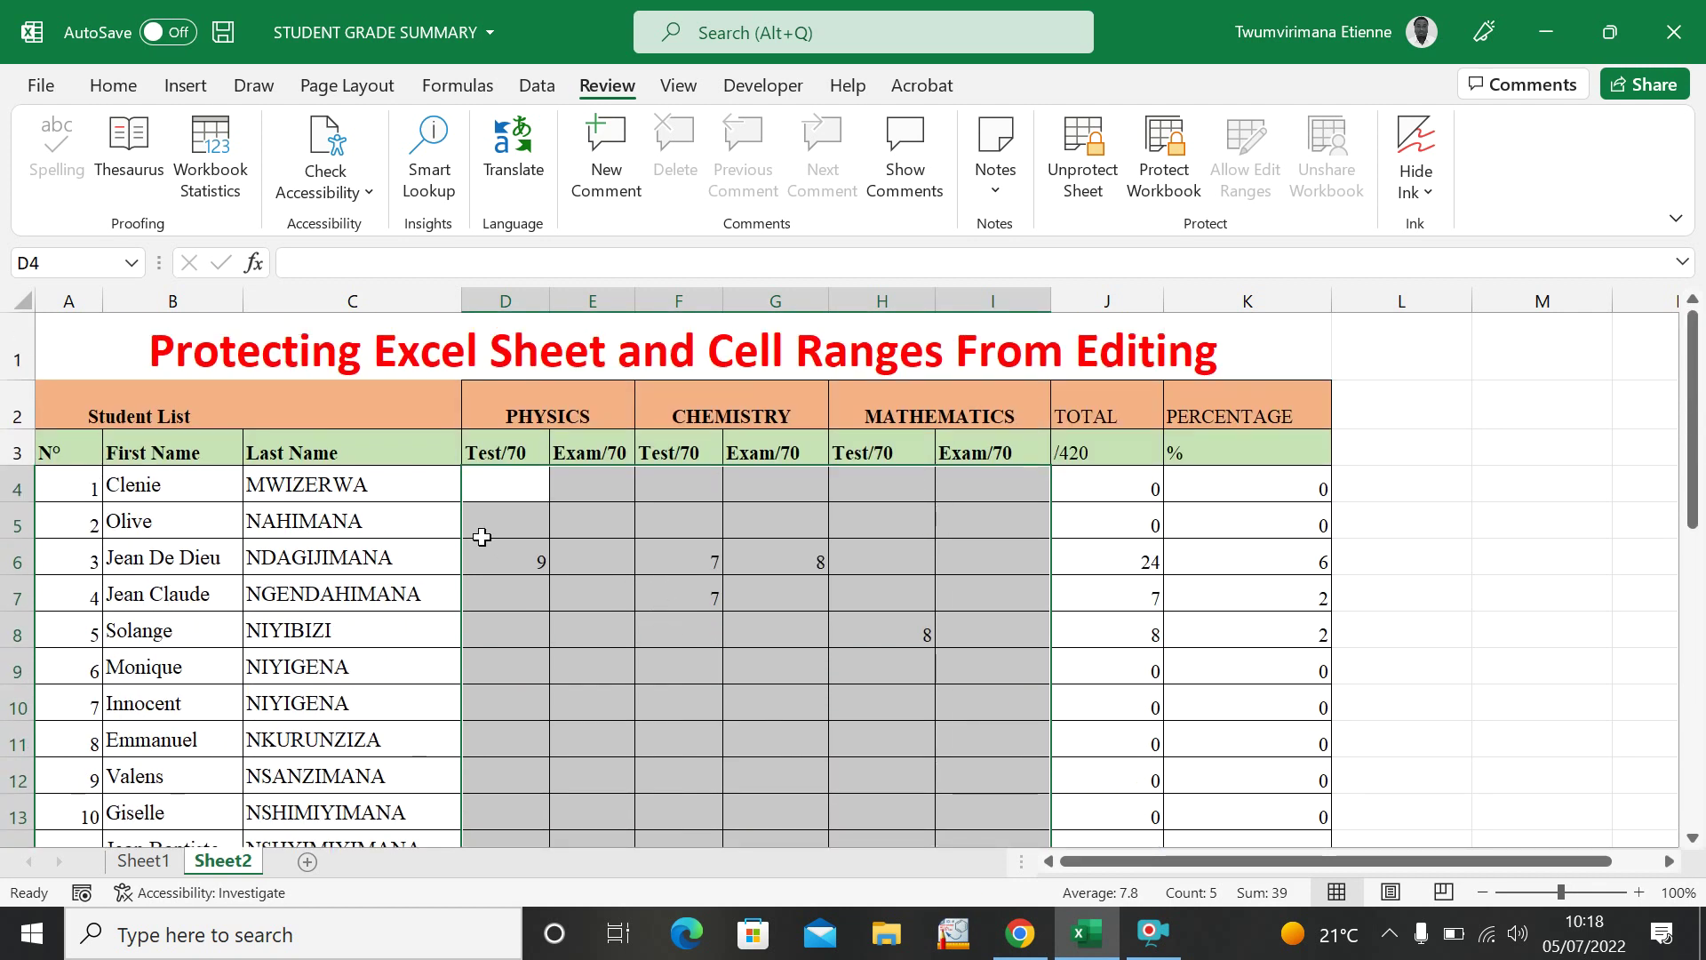
Select mark cells across rows 6 to 12 to show they are selectable on the protected sheet.
left_click(622, 573)
left_click(643, 582)
left_click(811, 590)
left_click(888, 589)
left_click(753, 614)
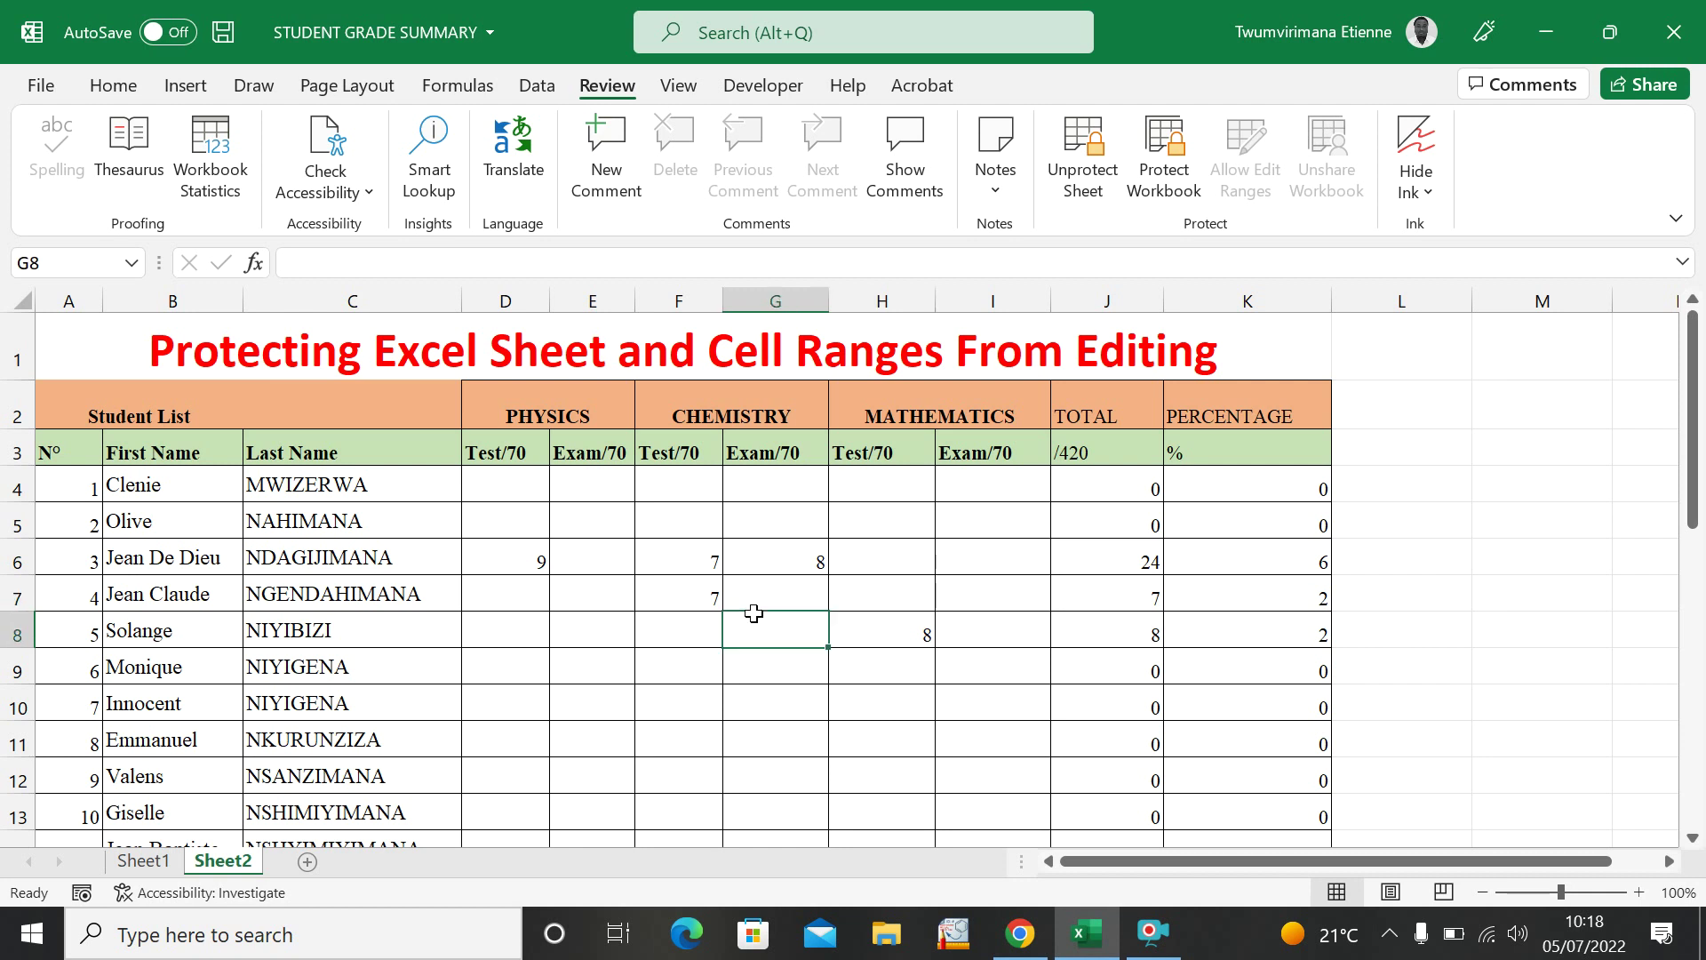
left_click(582, 641)
left_click(509, 652)
left_click(589, 704)
left_click(570, 765)
left_click(524, 767)
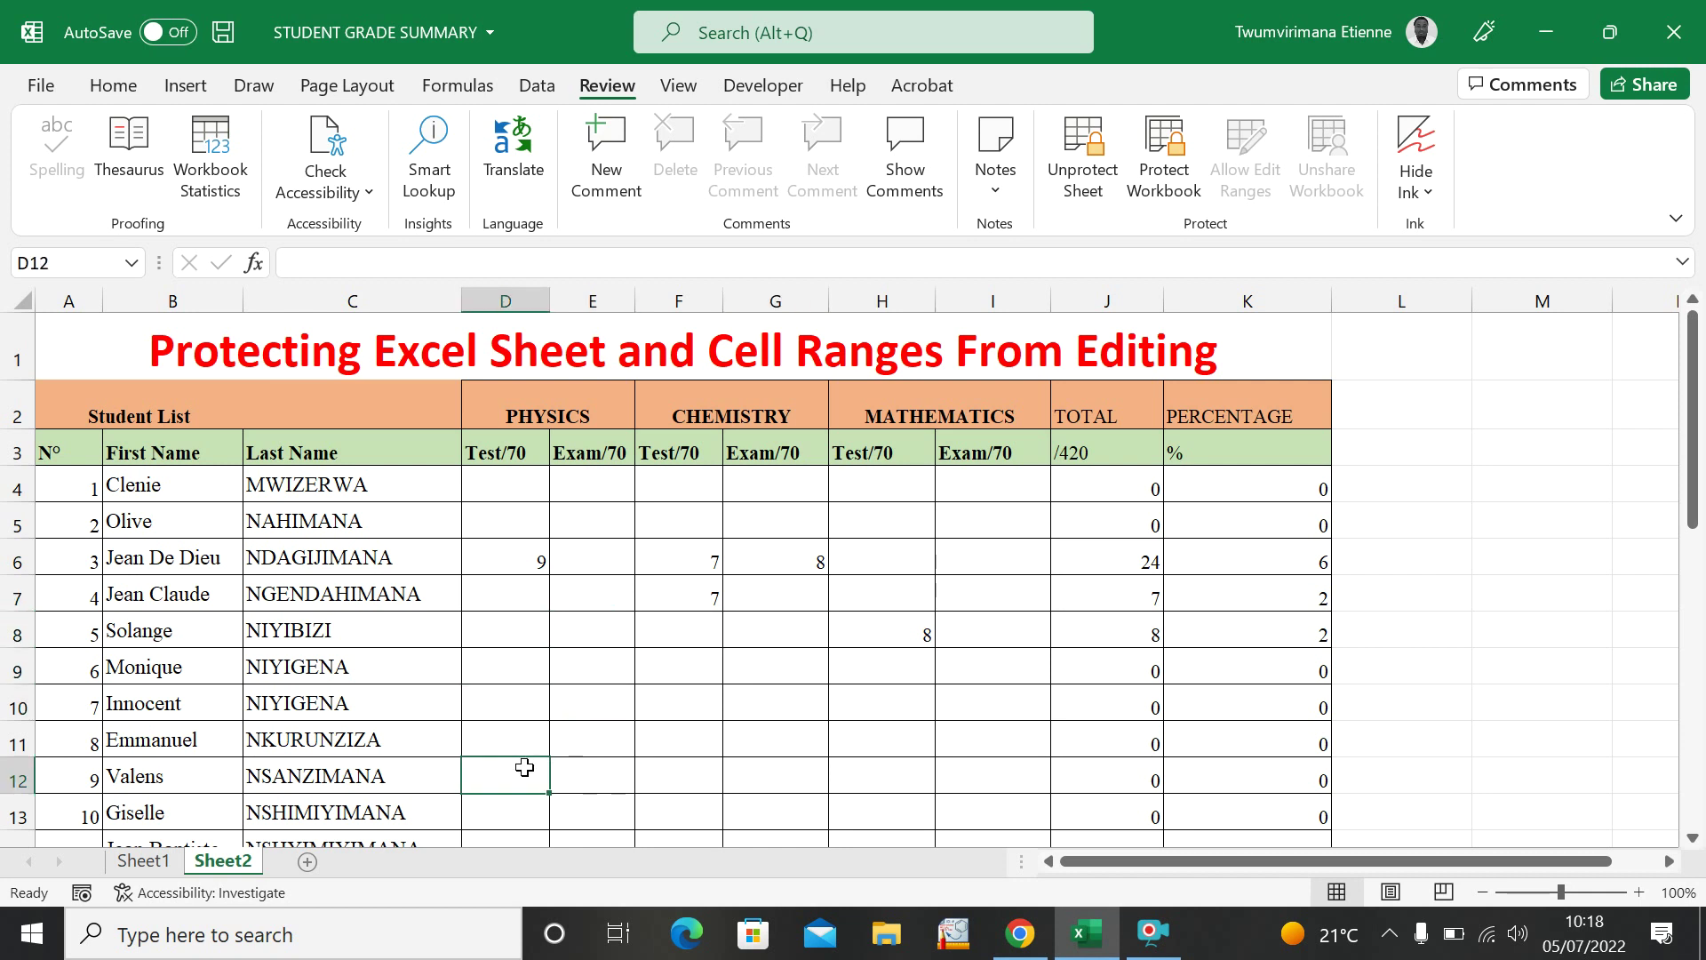
left_click(726, 760)
left_click(915, 770)
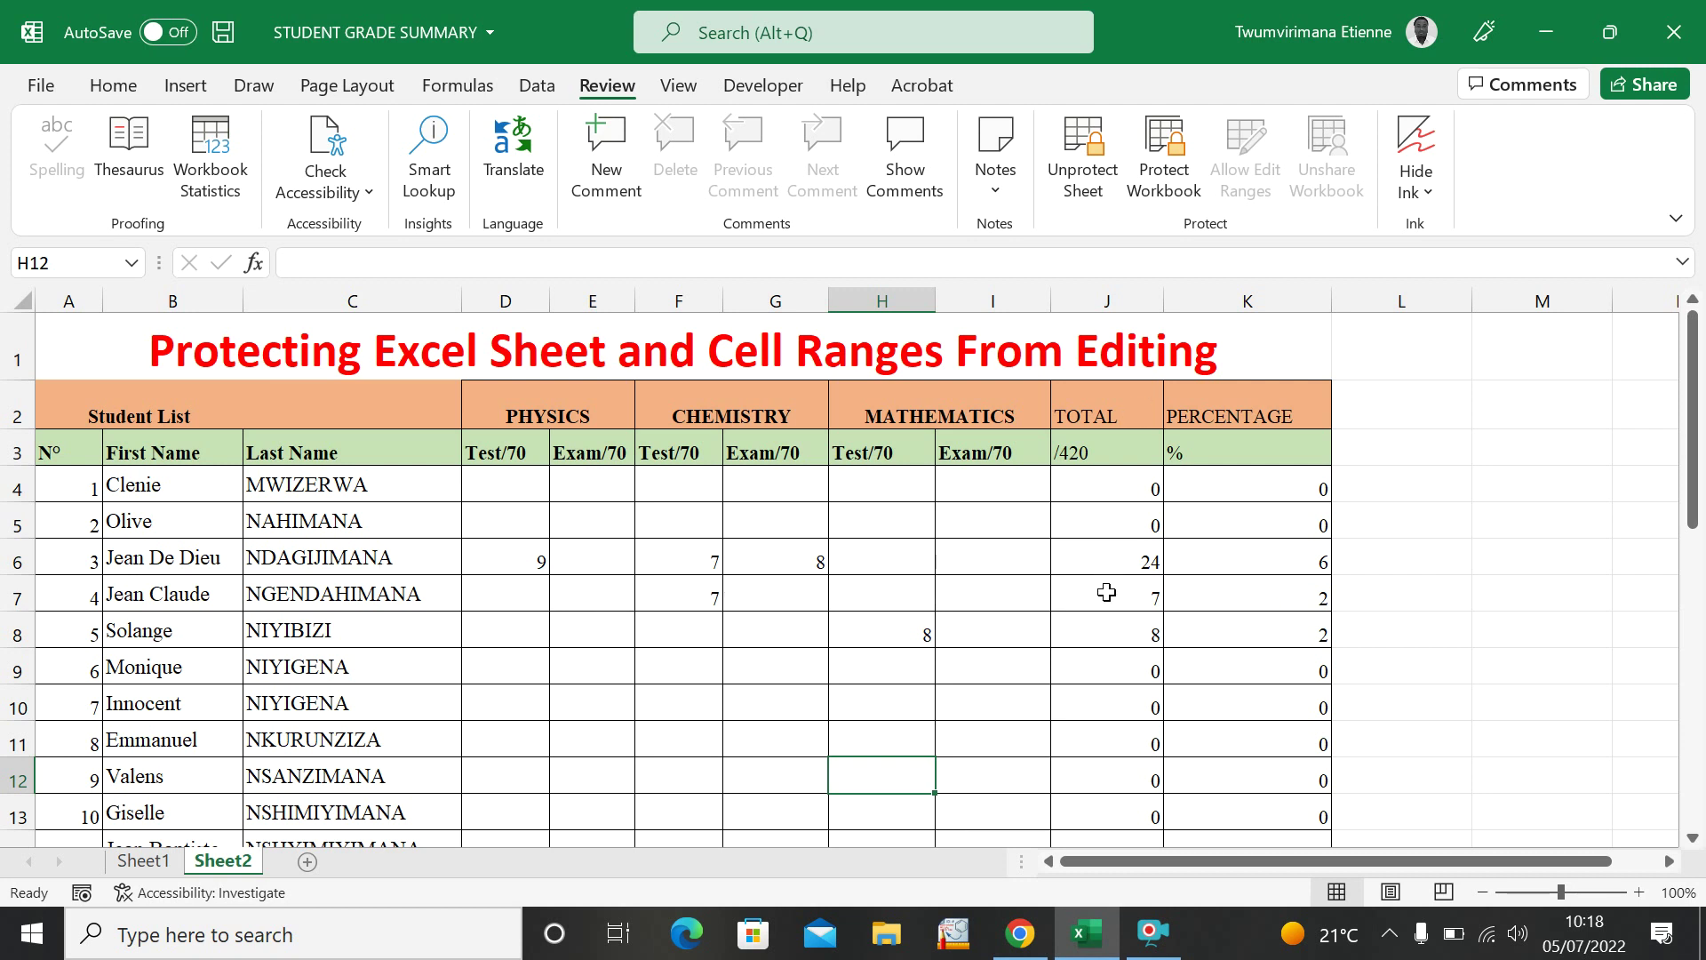
Select empty cells L7, M8 and M7 beside the table, then mark cells E9 to G12.
left_click(1395, 589)
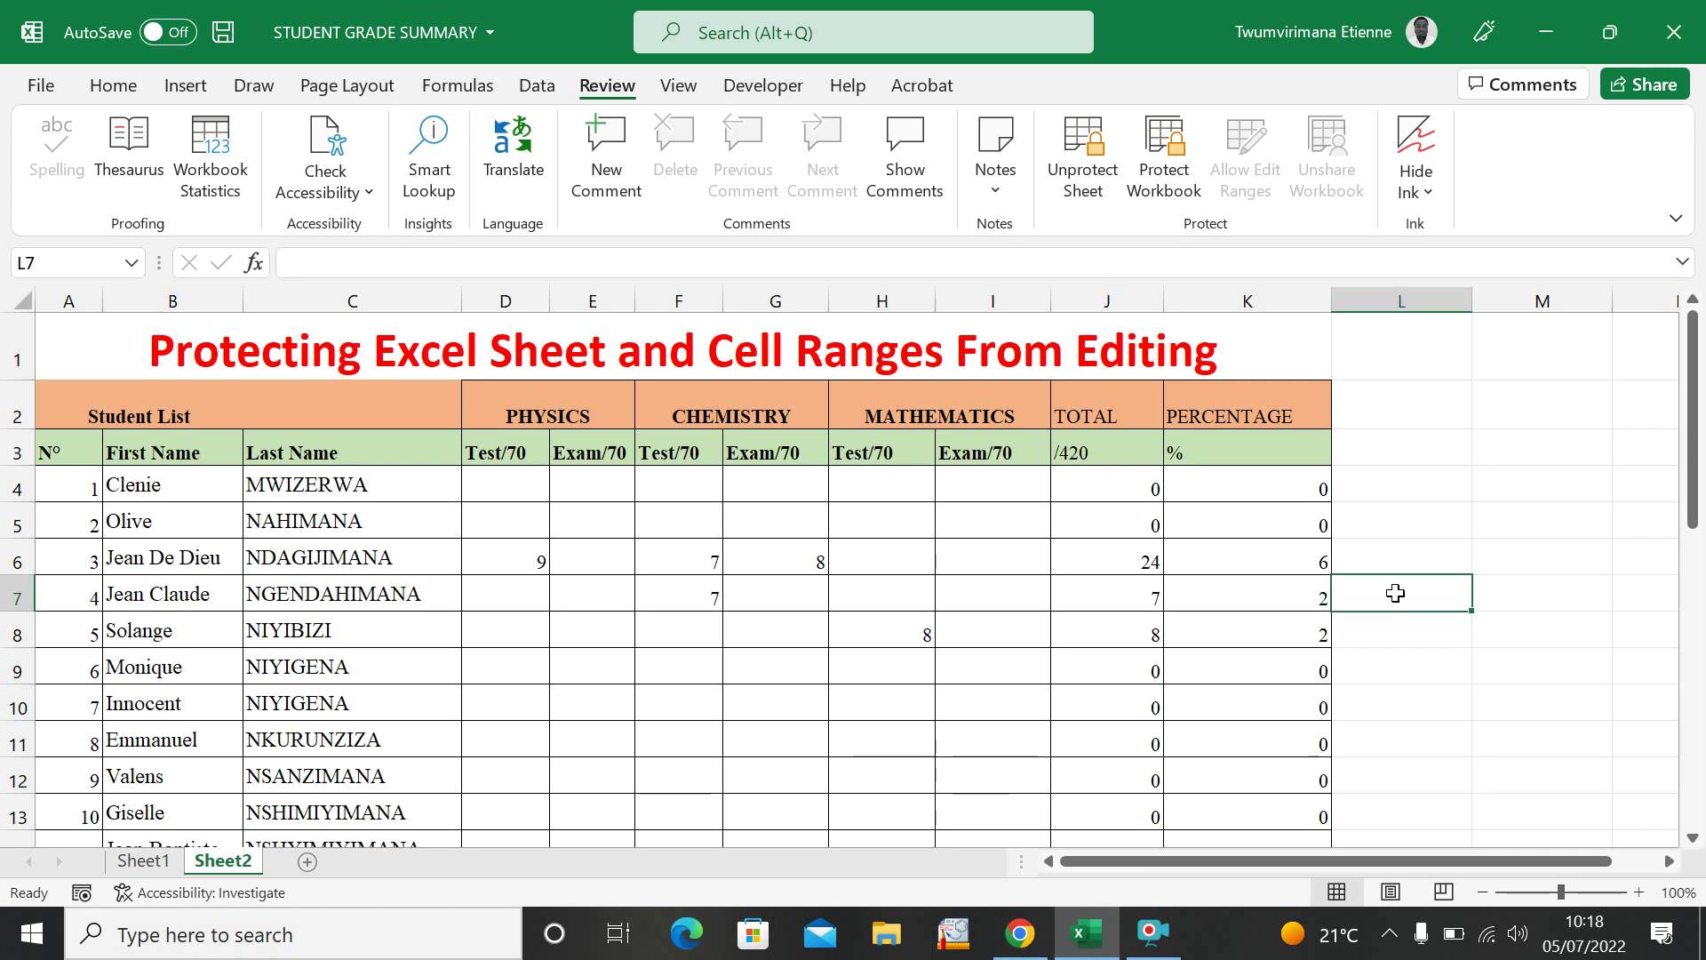
left_click(1562, 620)
left_click(1547, 604)
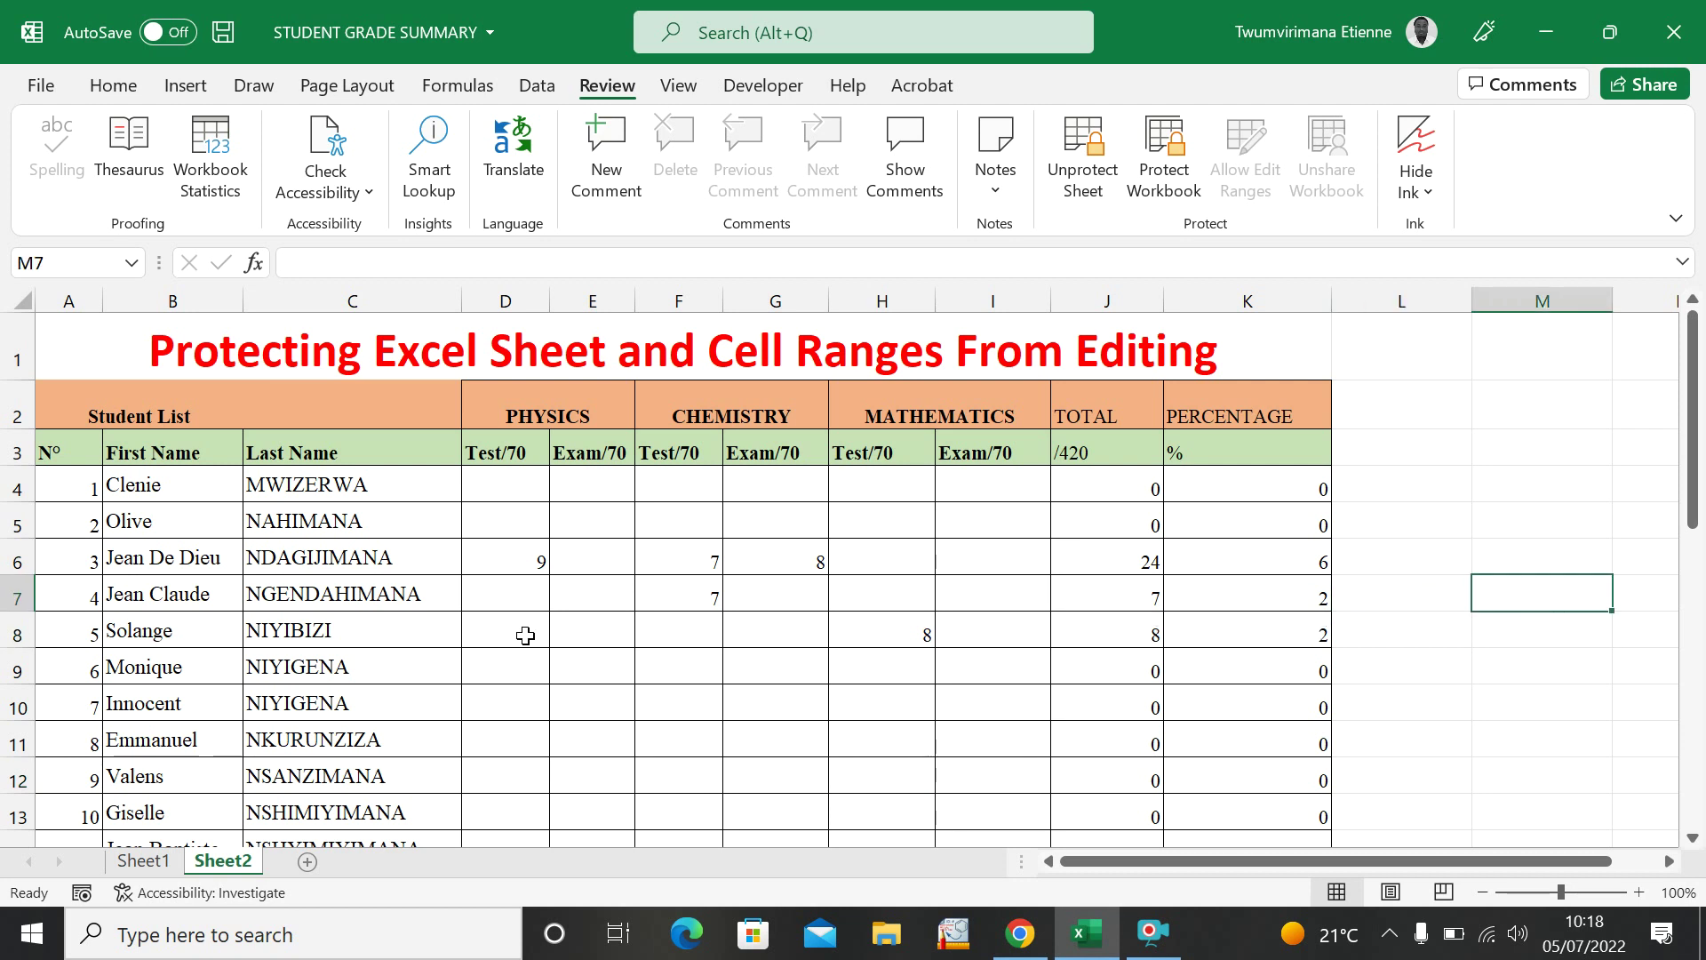
left_click(592, 674)
left_click(558, 736)
left_click(601, 772)
left_click(676, 783)
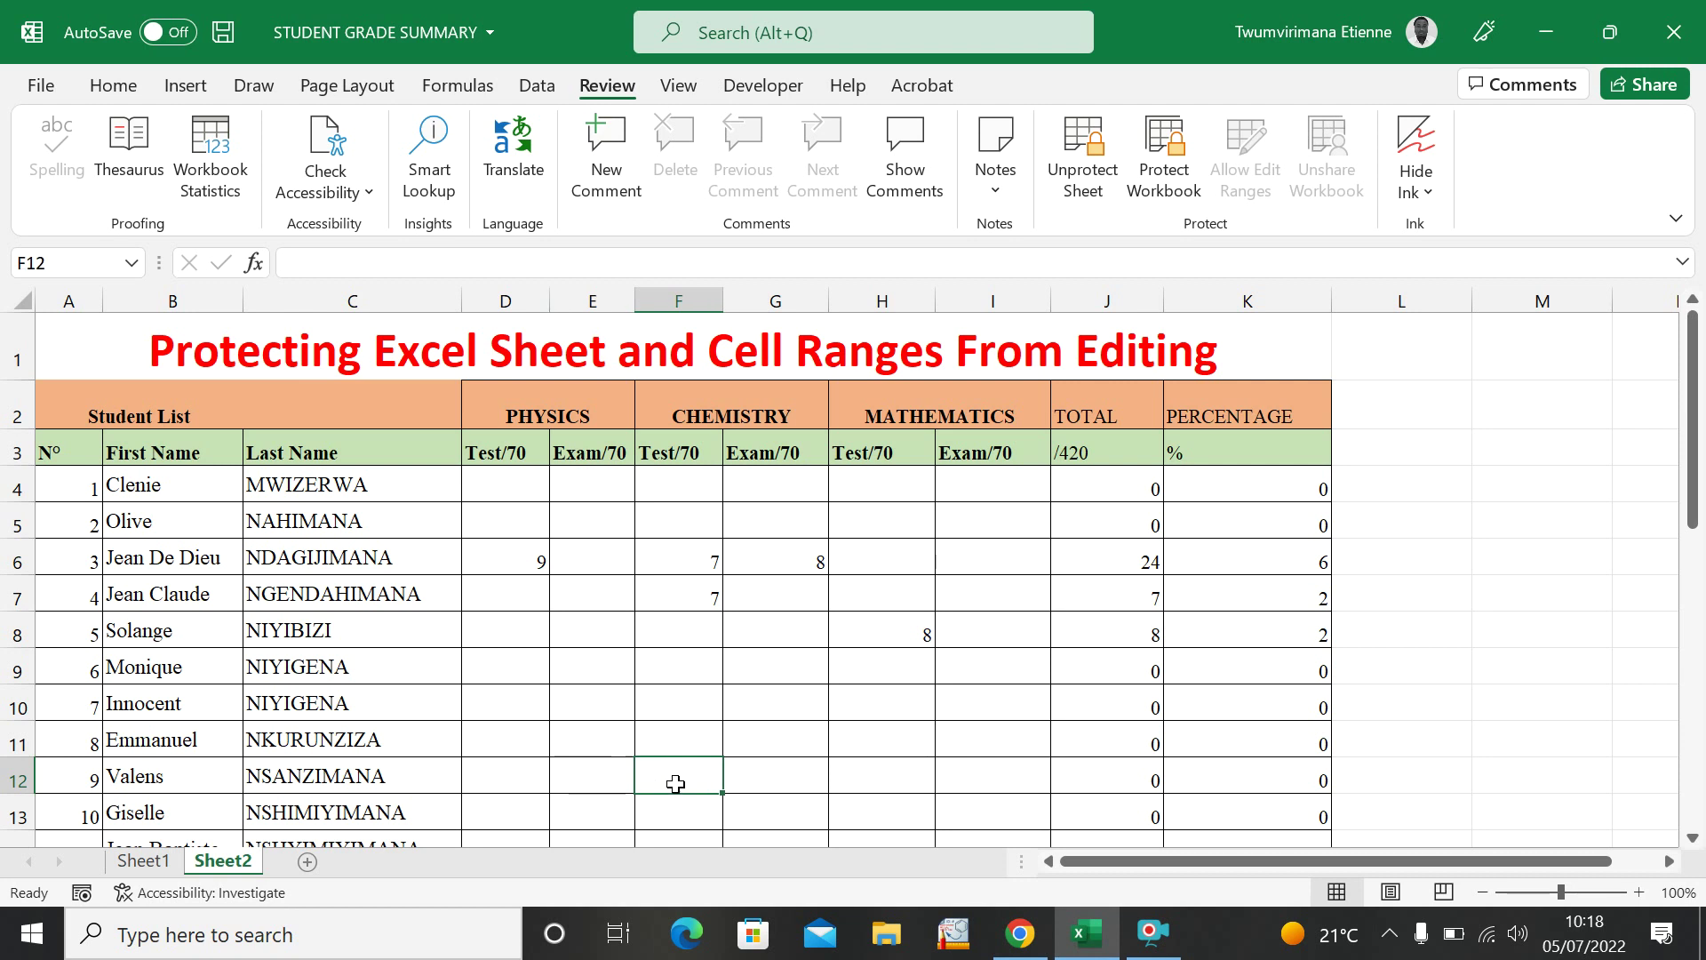
left_click(756, 776)
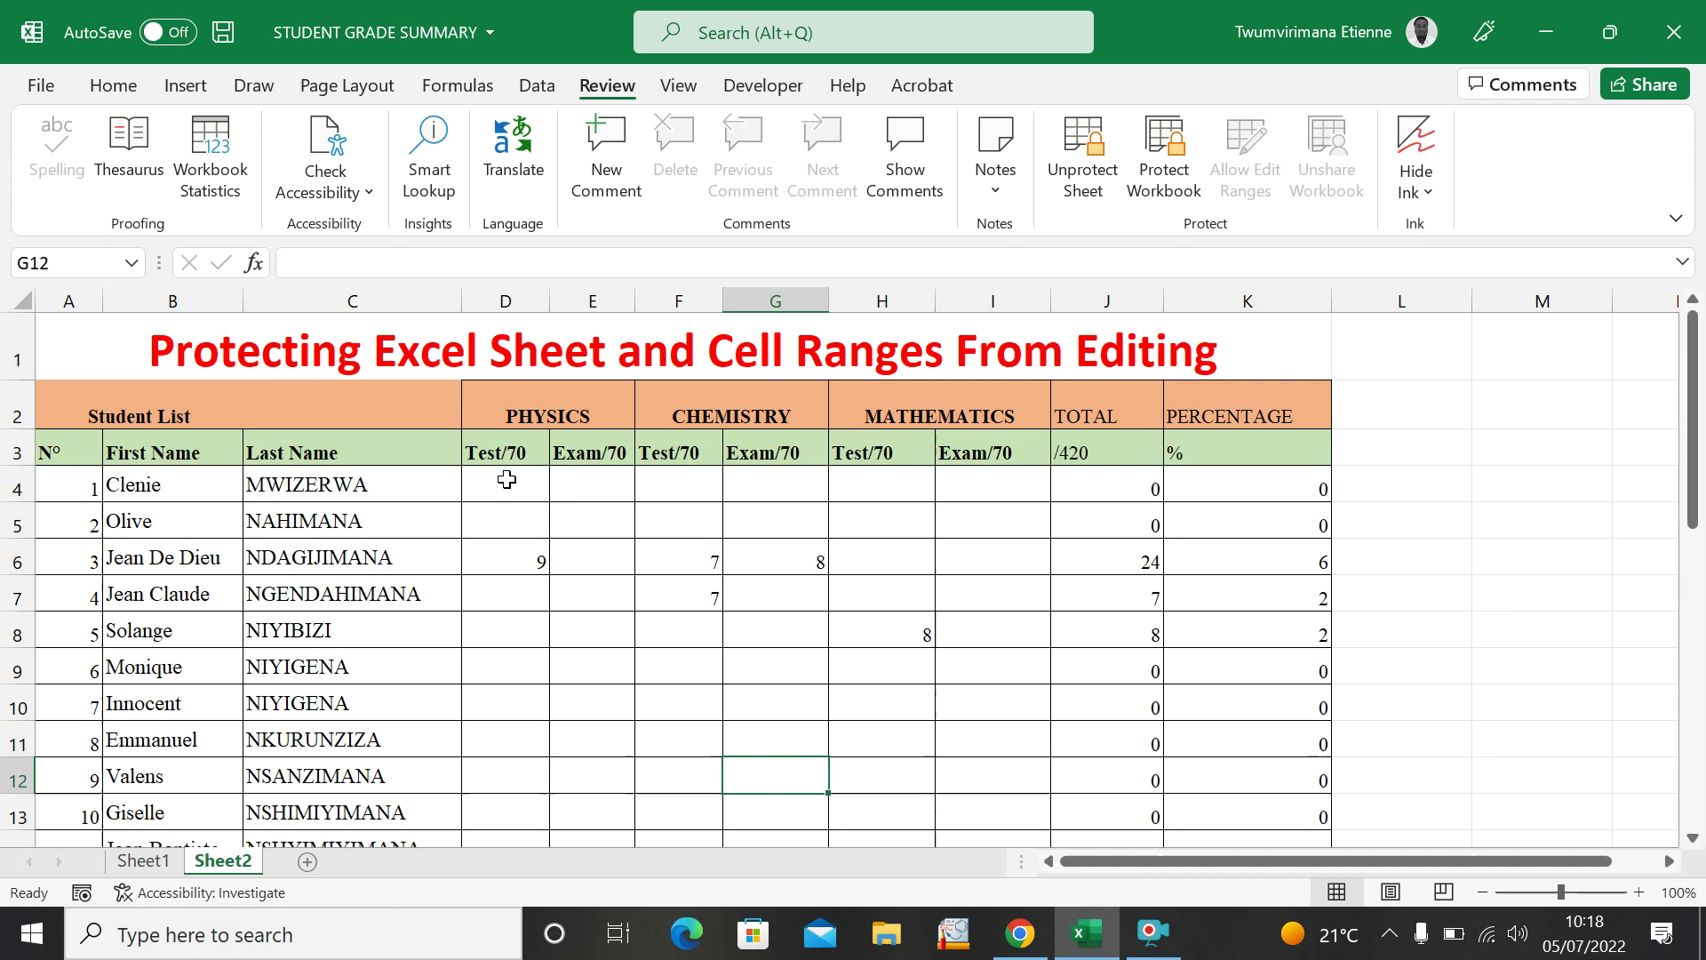
Step through D4 and row 5 mark cells D5 to I5, then select G10 for a test entry.
left_click(511, 498)
left_click(597, 510)
left_click(673, 522)
left_click(751, 522)
left_click(915, 523)
left_click(957, 523)
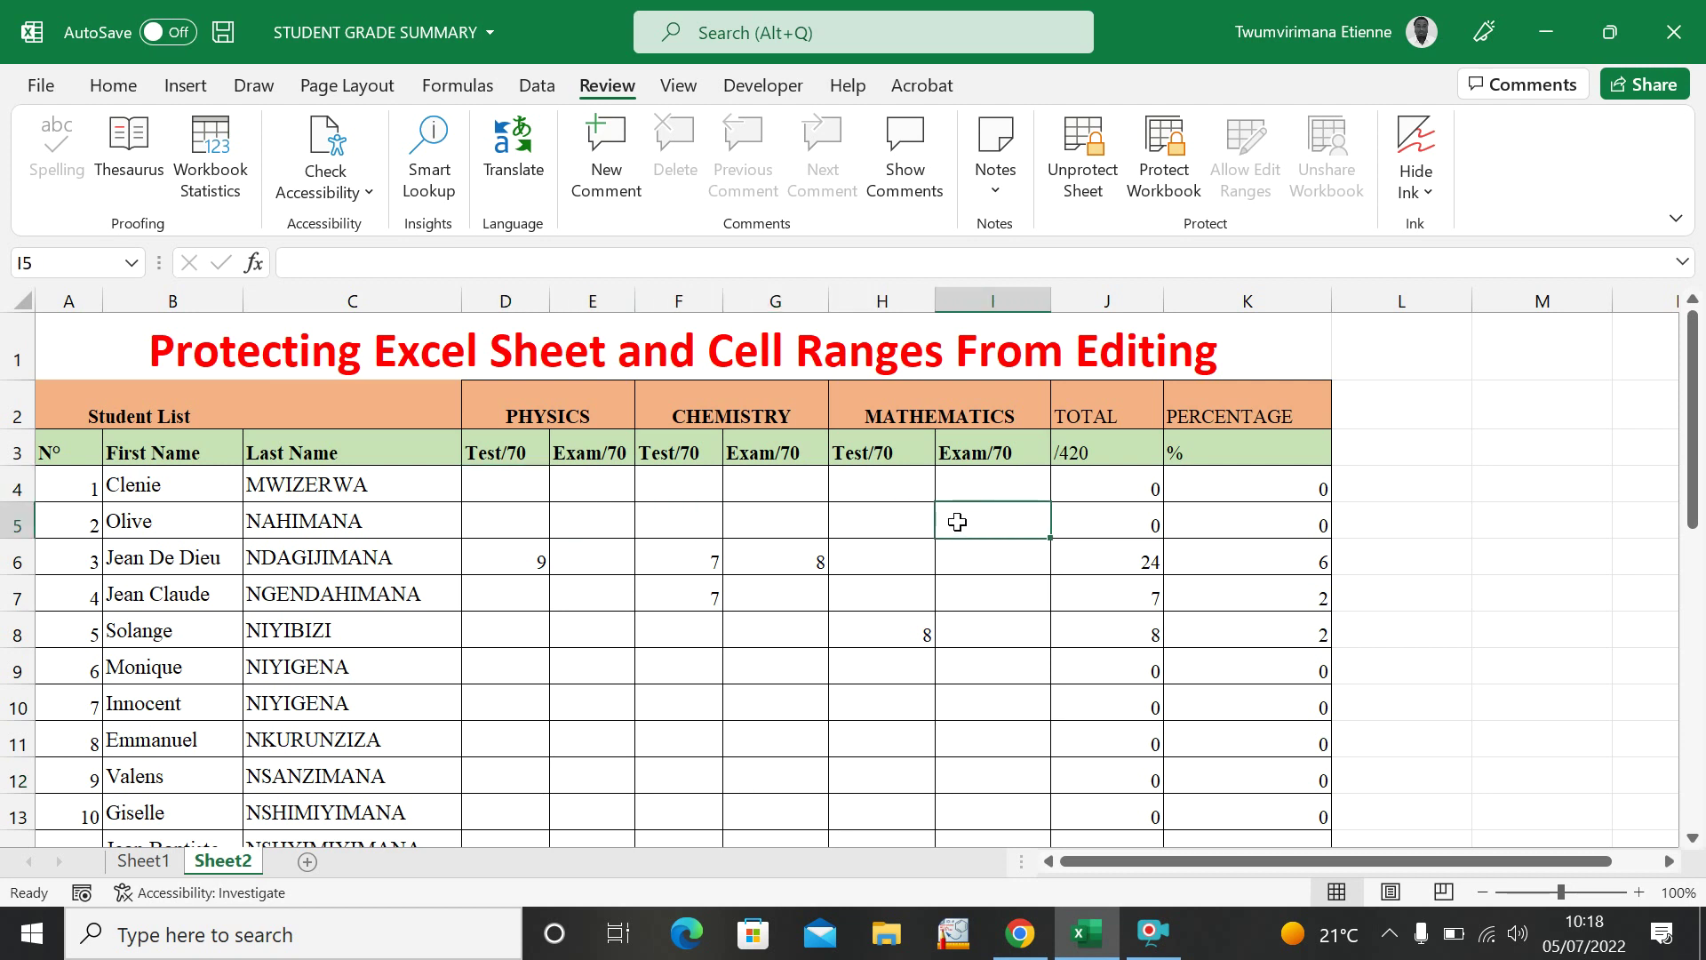
left_click(759, 522)
left_click(668, 522)
left_click(597, 520)
left_click(504, 518)
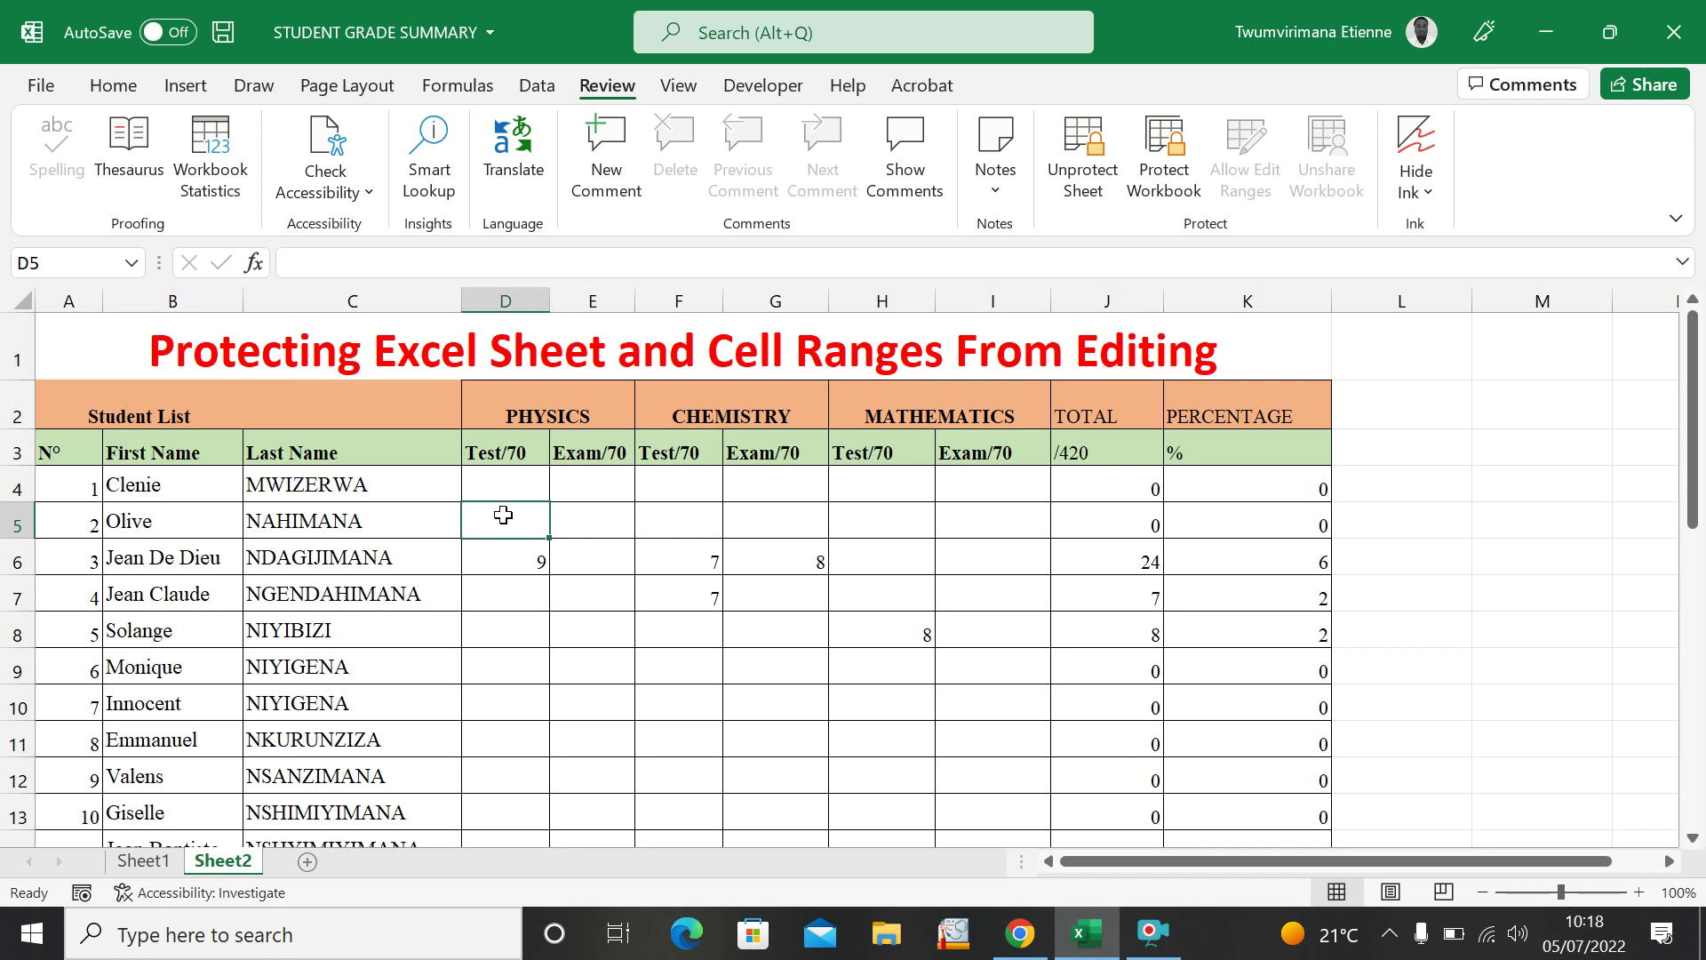
left_click(534, 634)
left_click(600, 677)
left_click(727, 704)
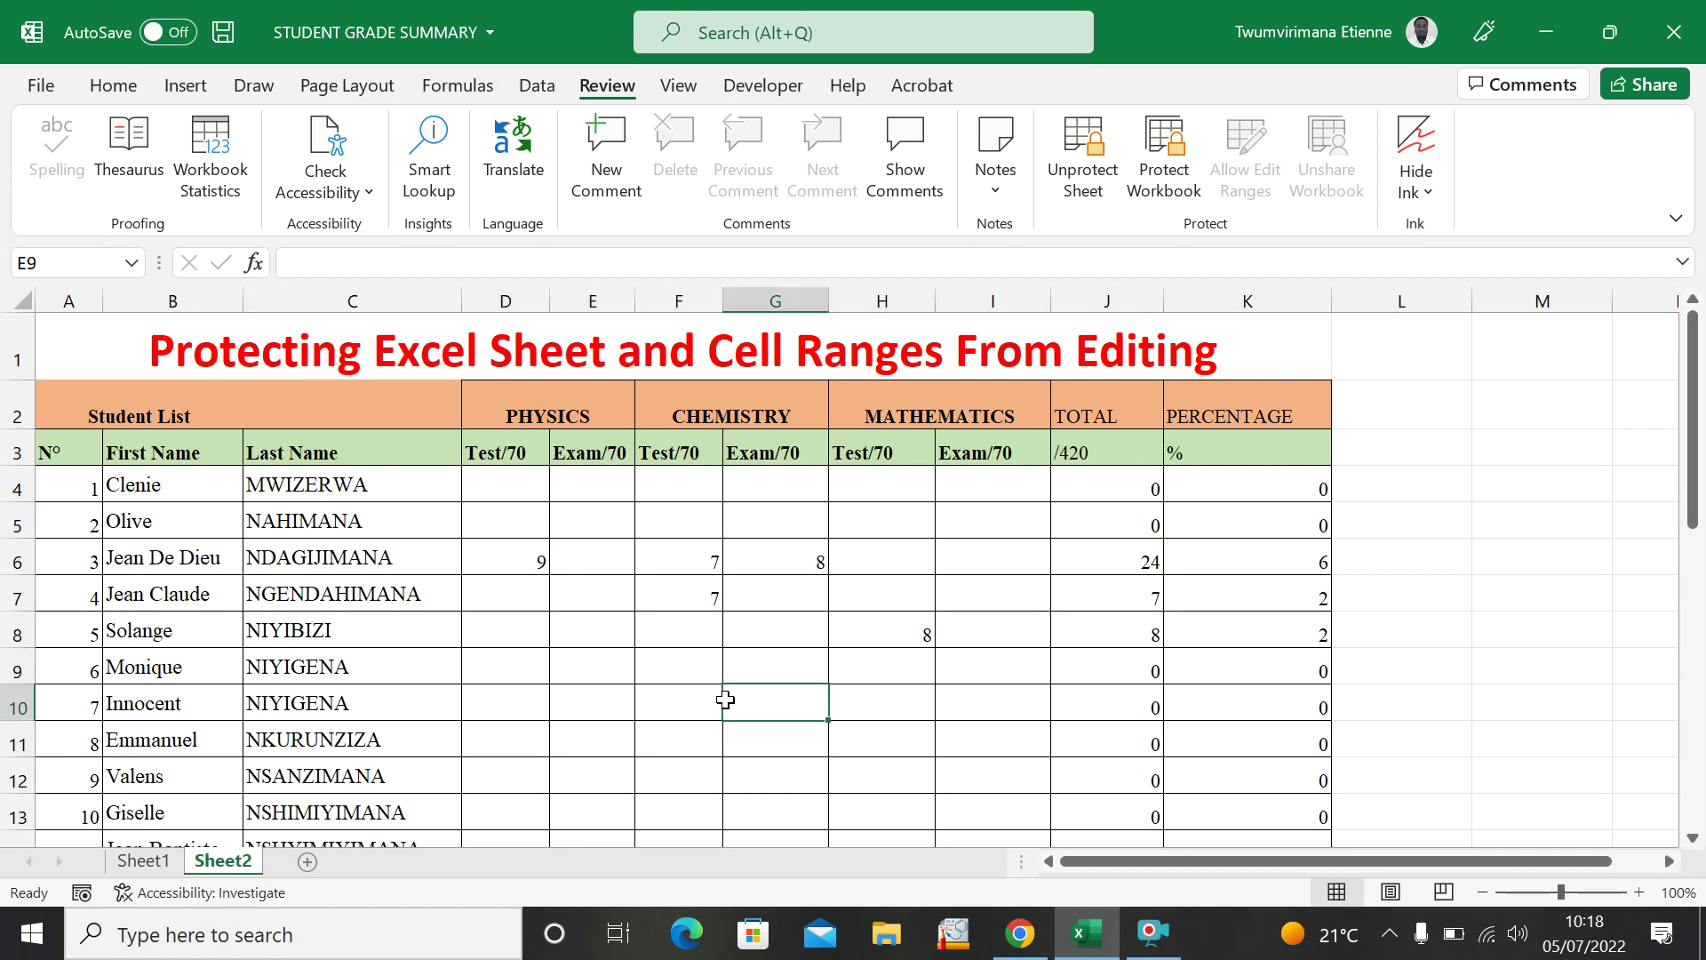
Type a test 'h' into G10, then copy the Physics marks D3:E32 from Sheet1.
type("h")
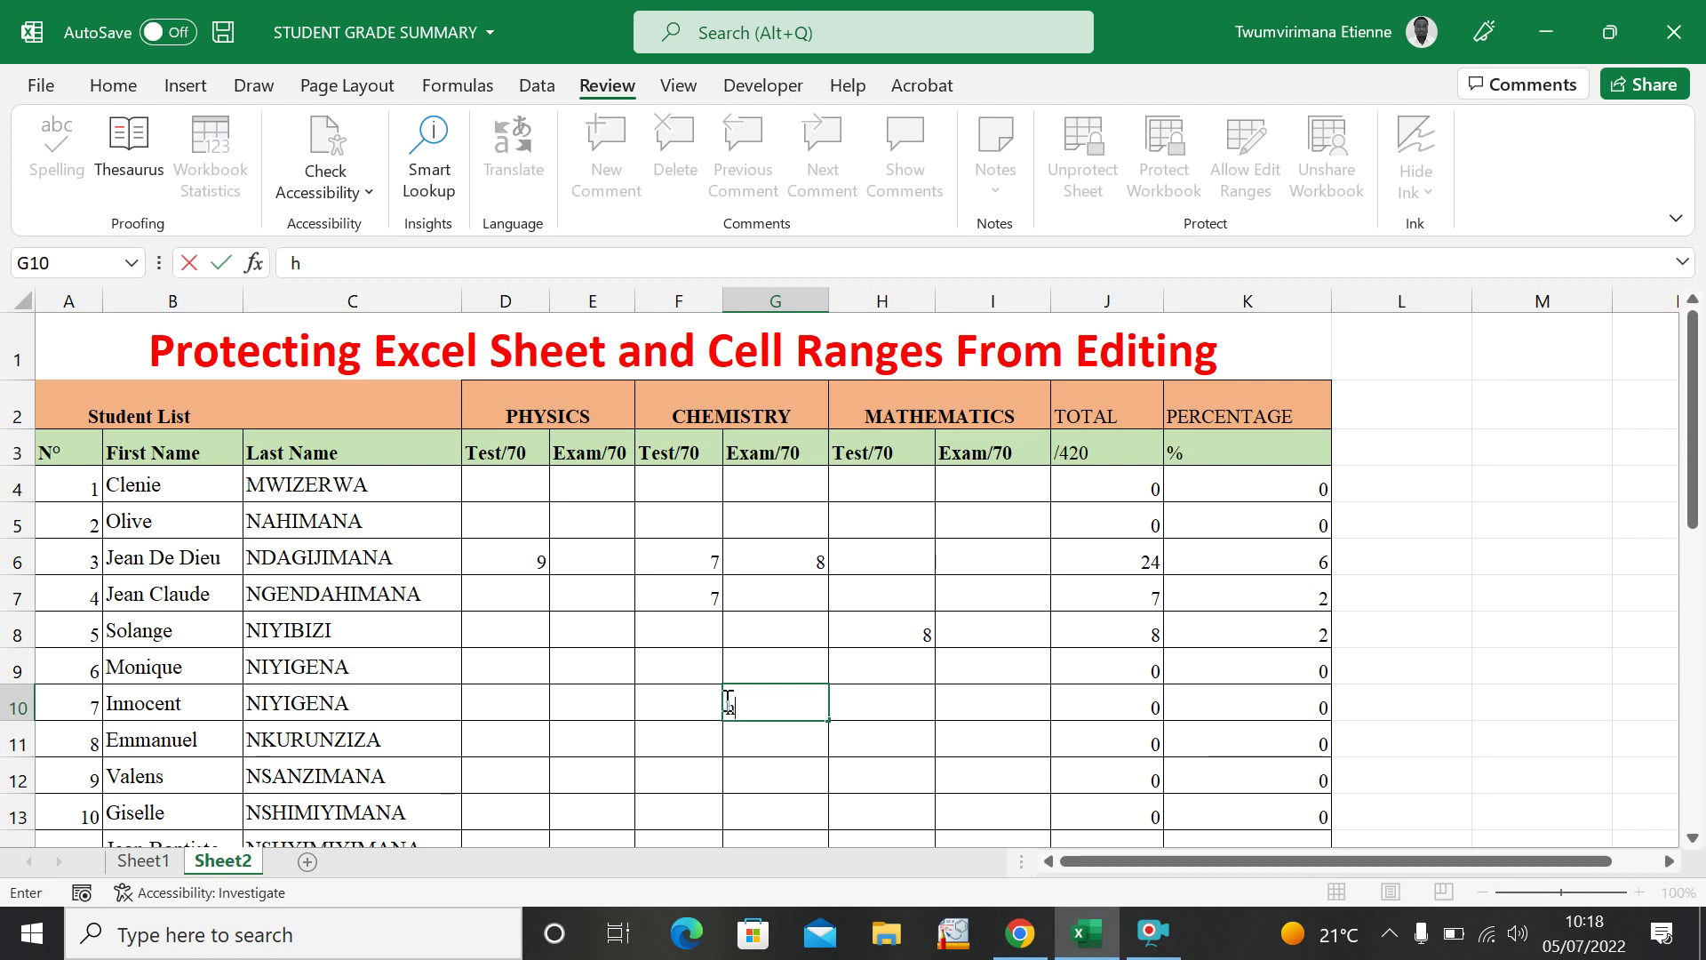
left_click(151, 860)
scroll(522, 598, "up", 5)
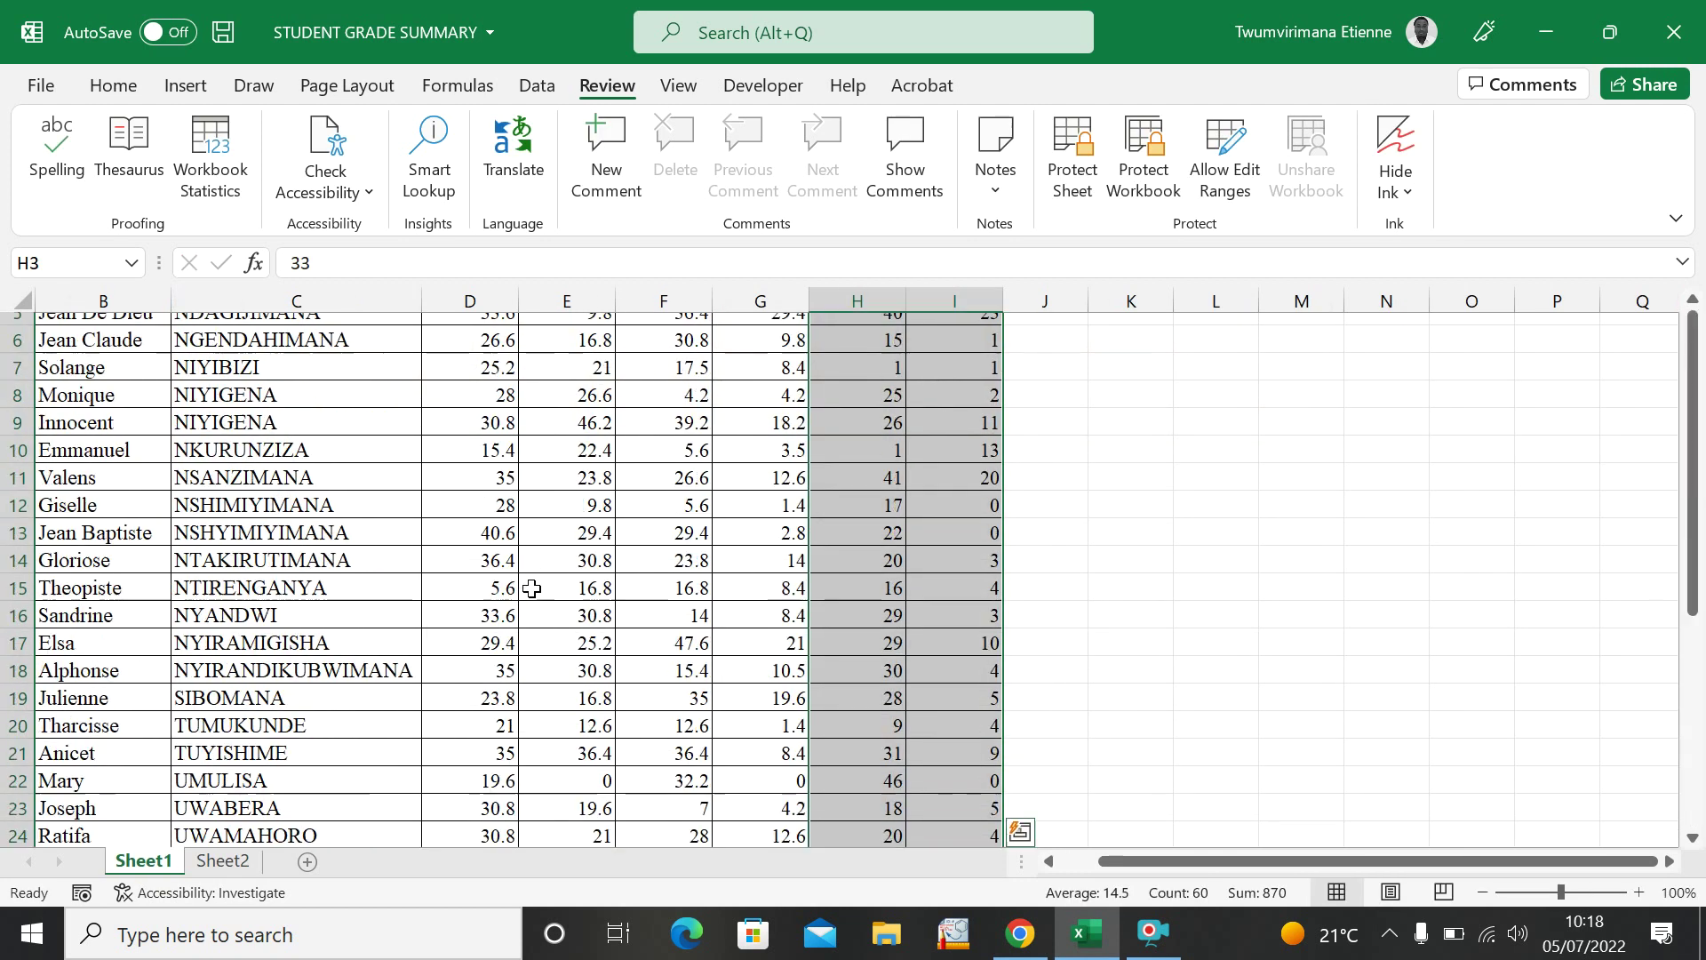
left_click_drag(434, 446, 528, 740)
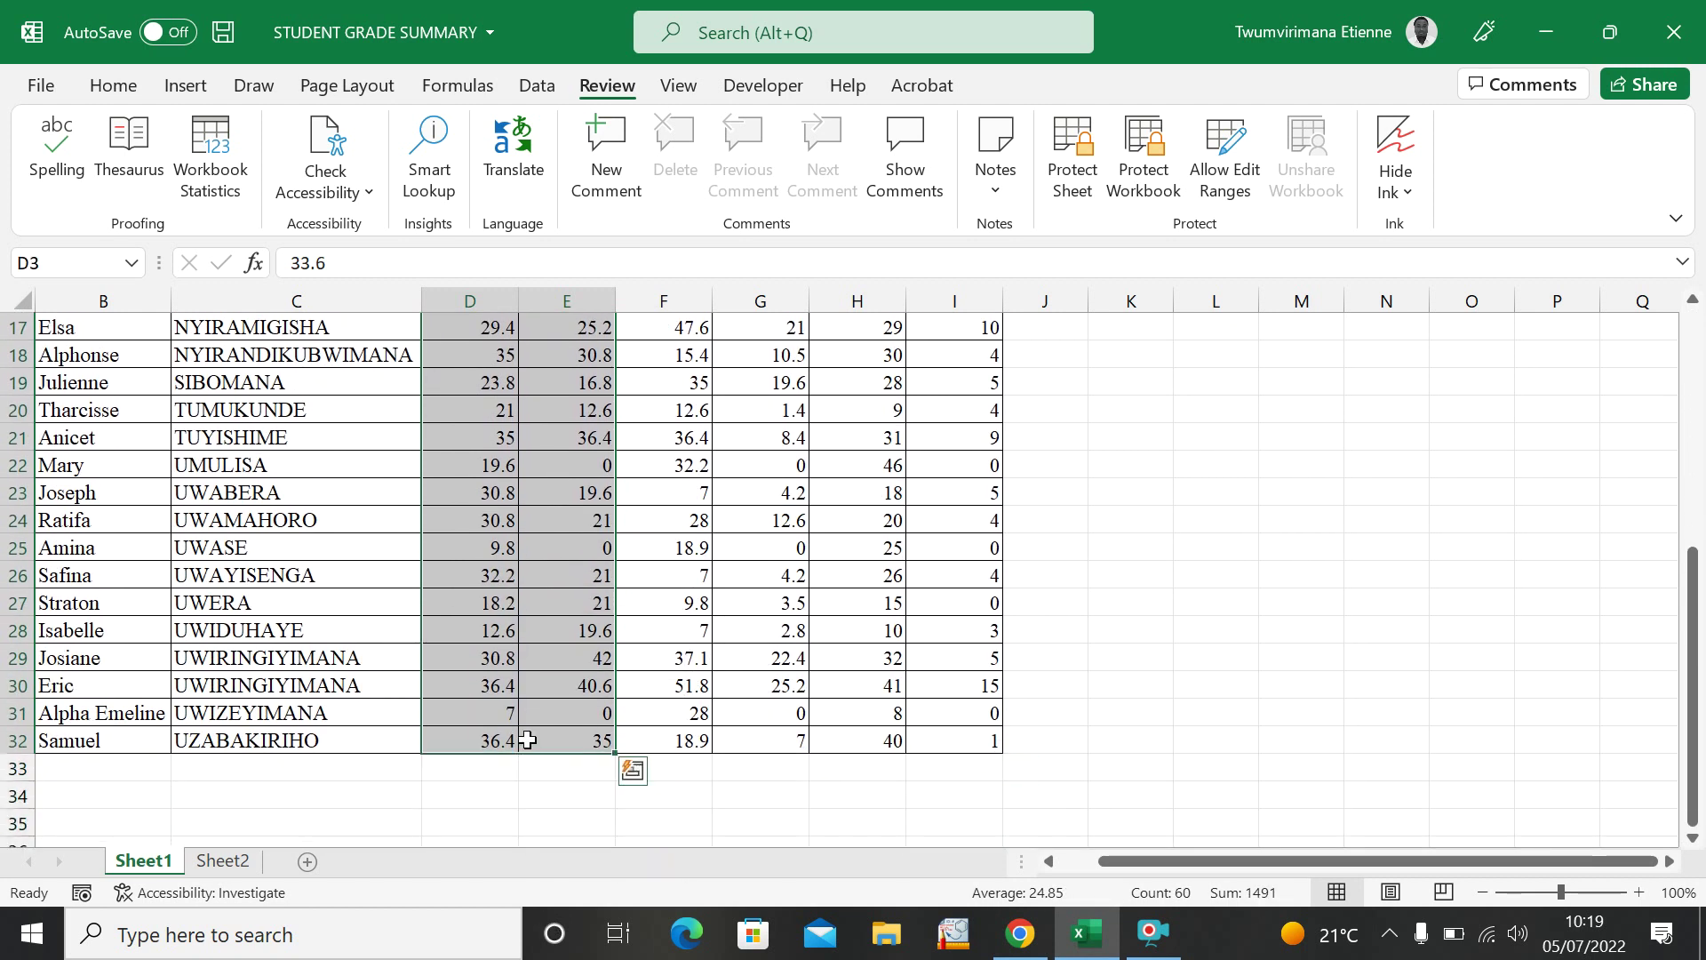
key("ctrl+c")
Paste the Physics marks into Sheet2 at D4 and check the J4 total and K4 percentage.
left_click(209, 864)
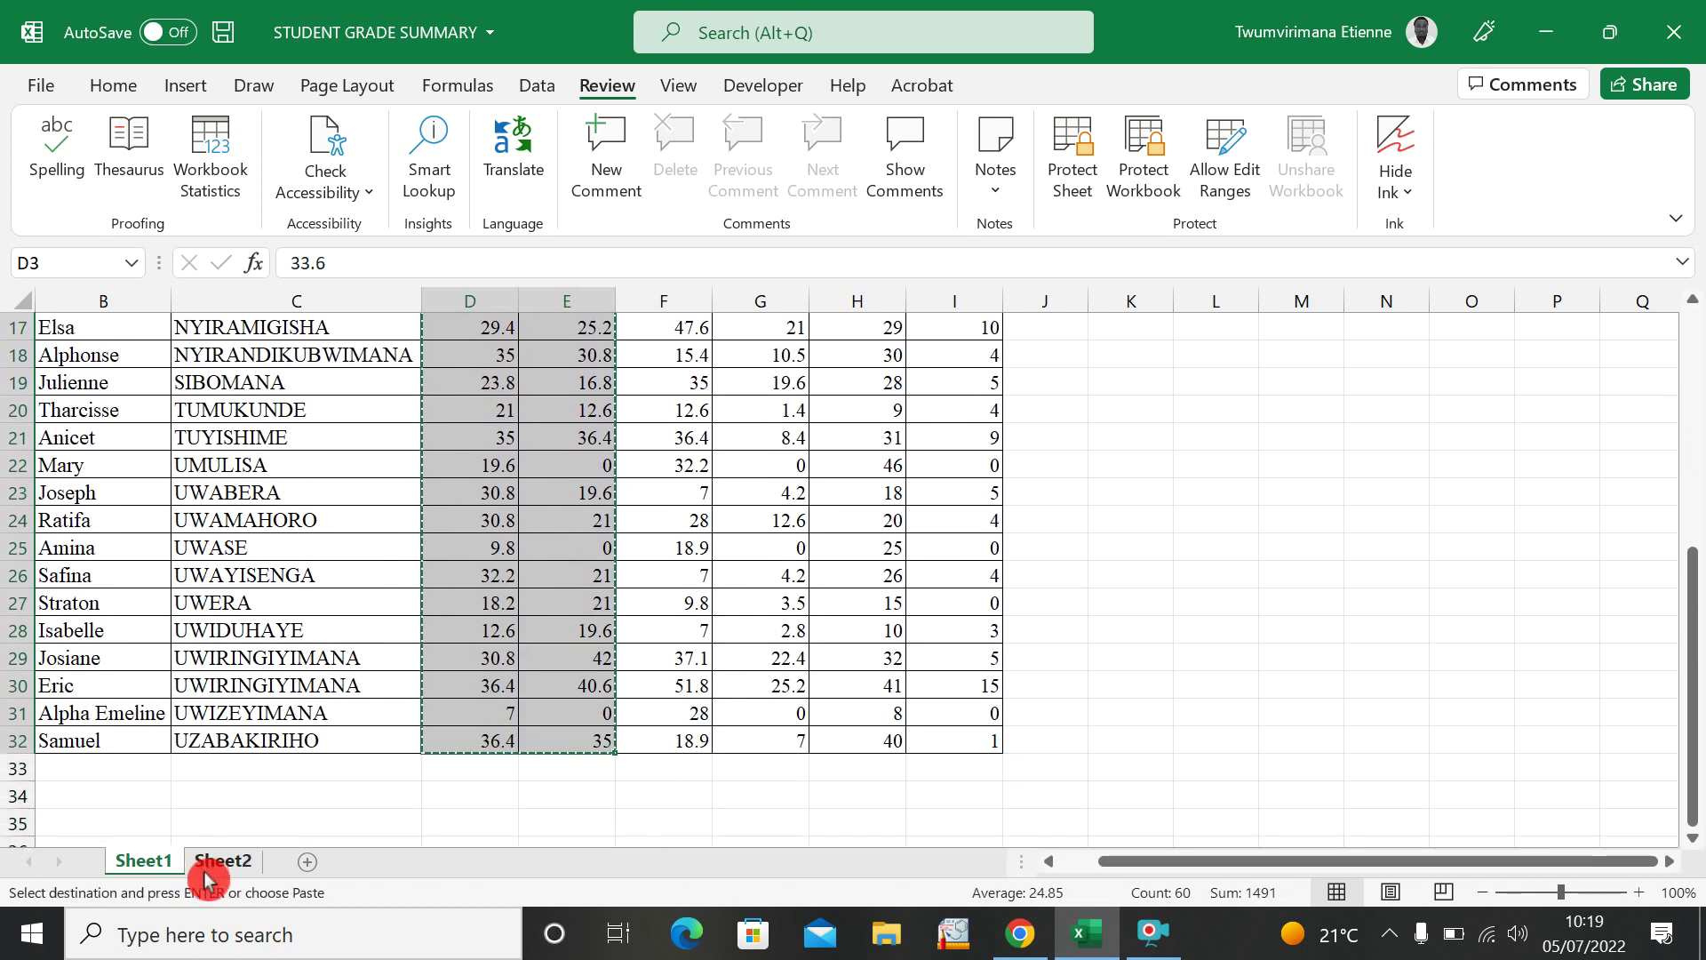
left_click(518, 485)
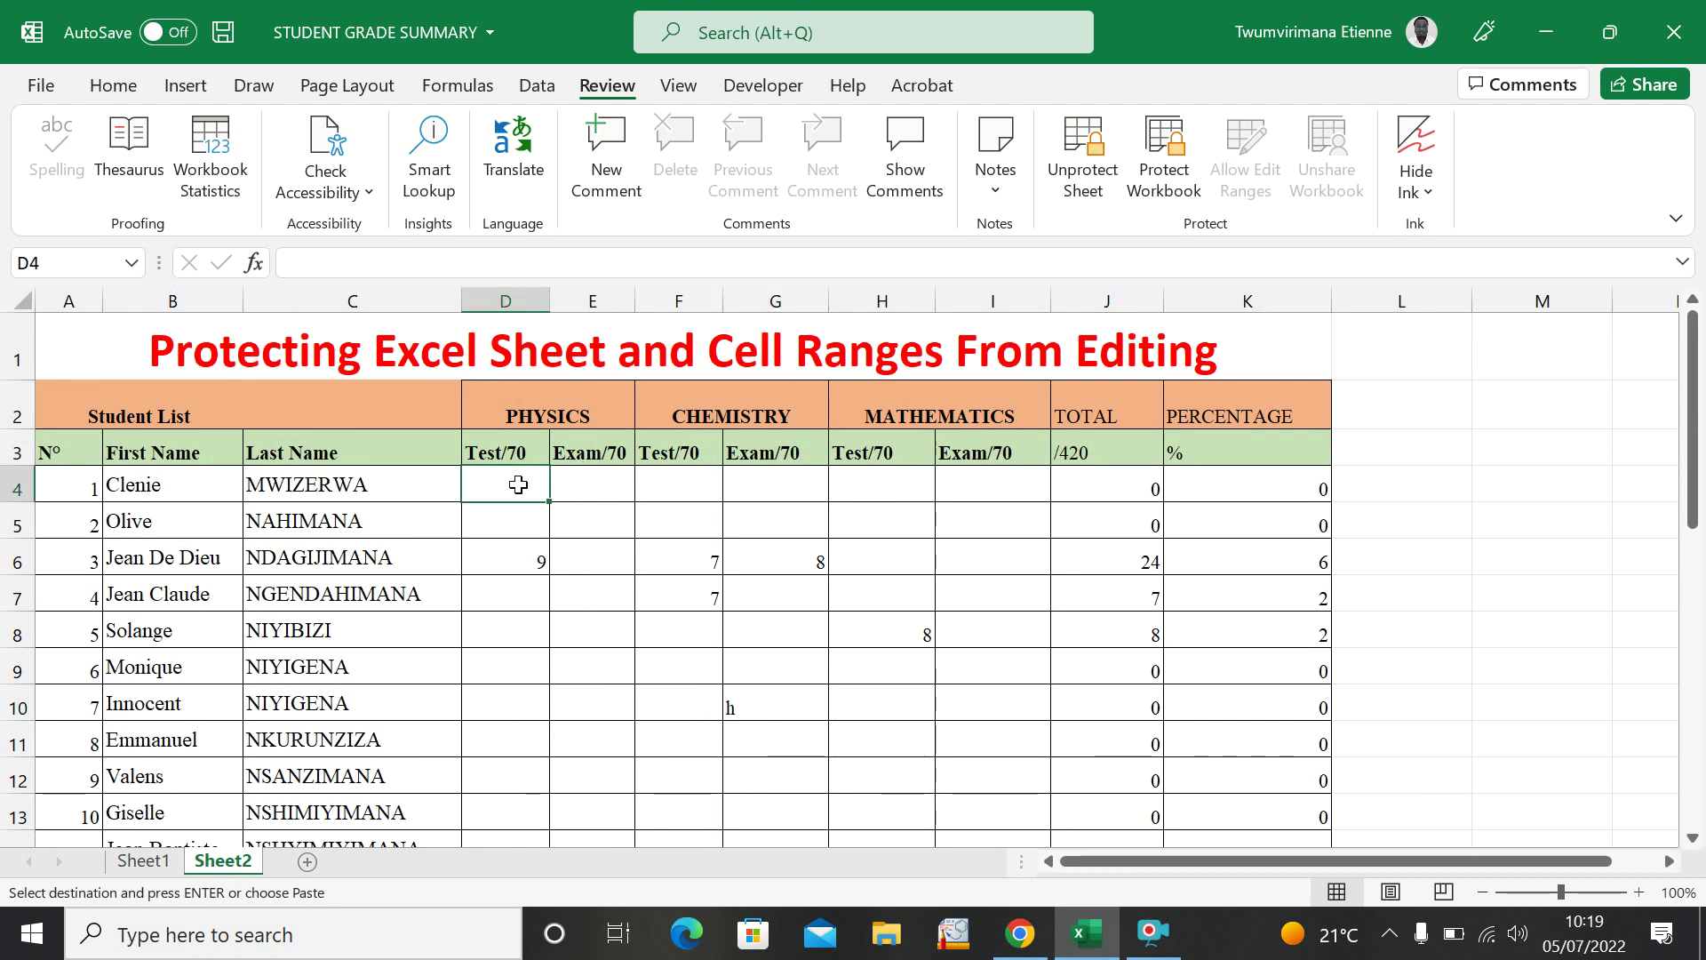
key("ctrl+v")
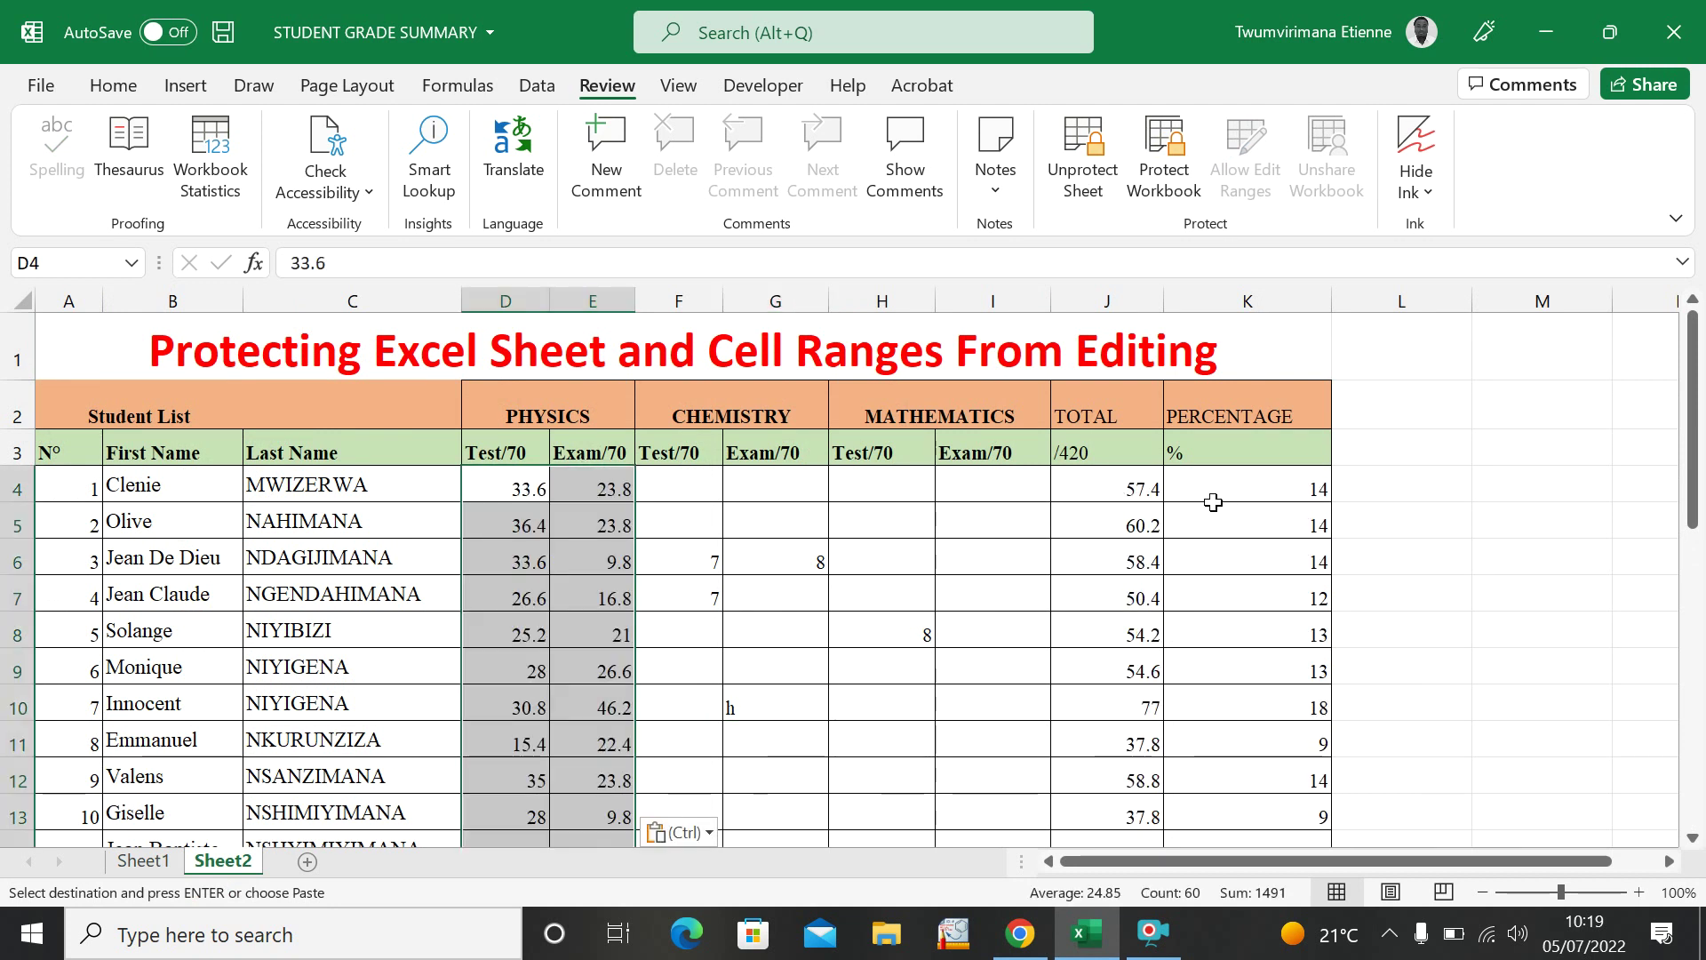
left_click(1114, 487)
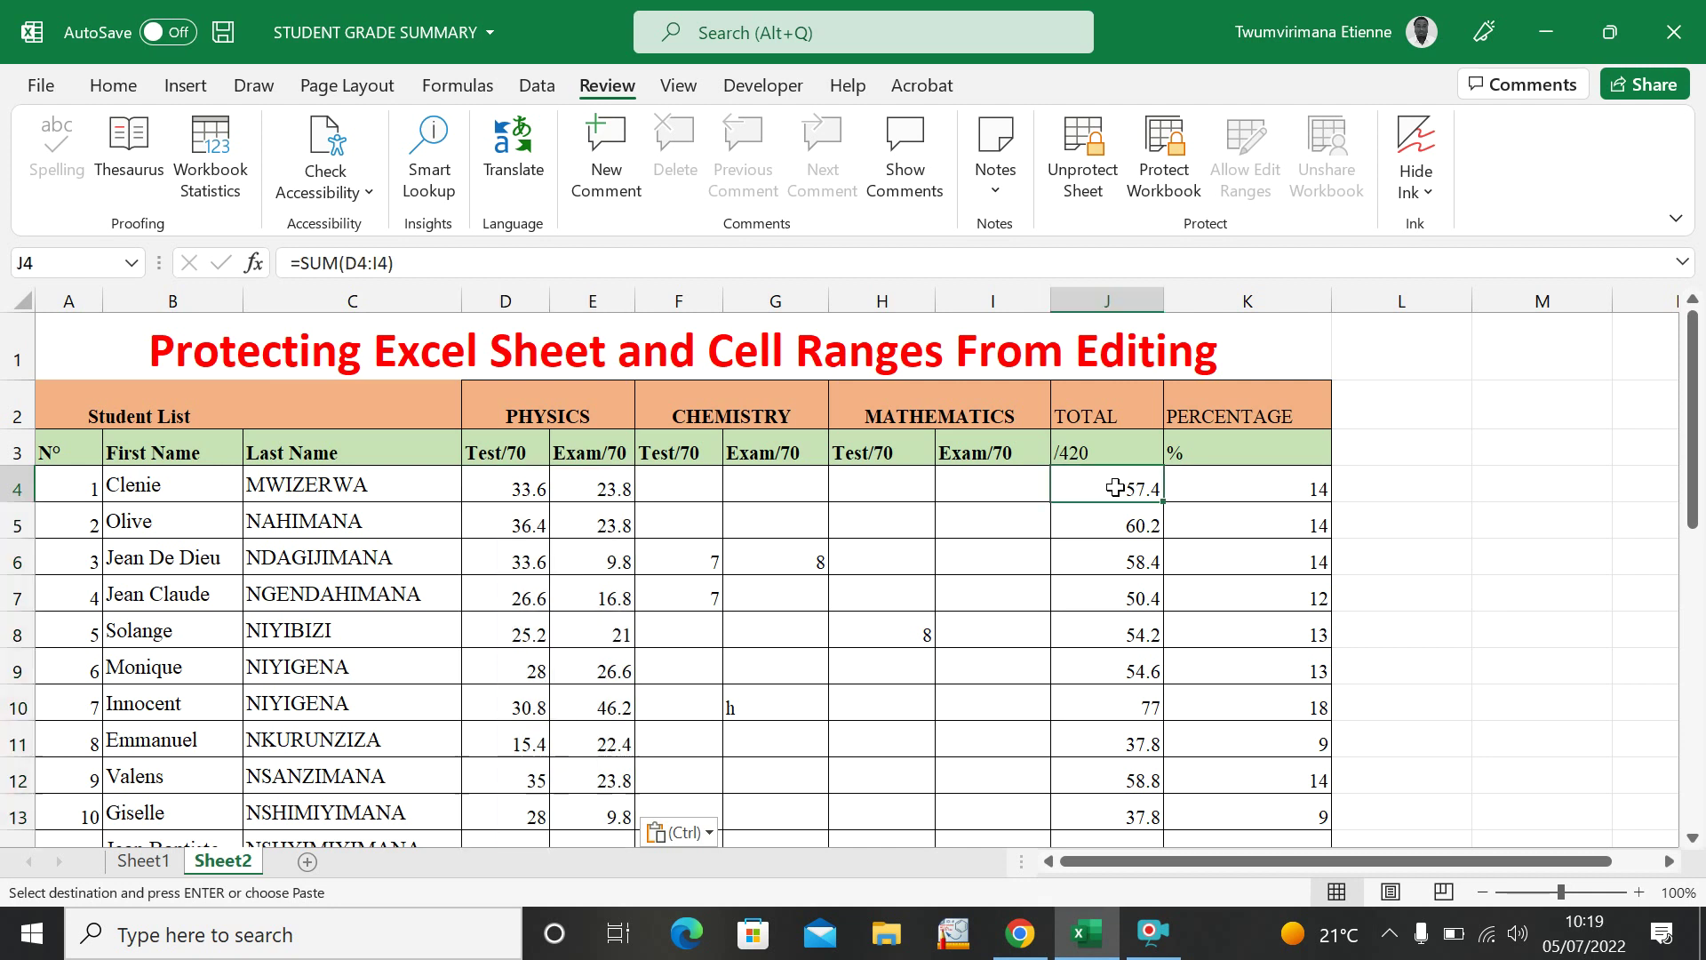
left_click(1272, 495)
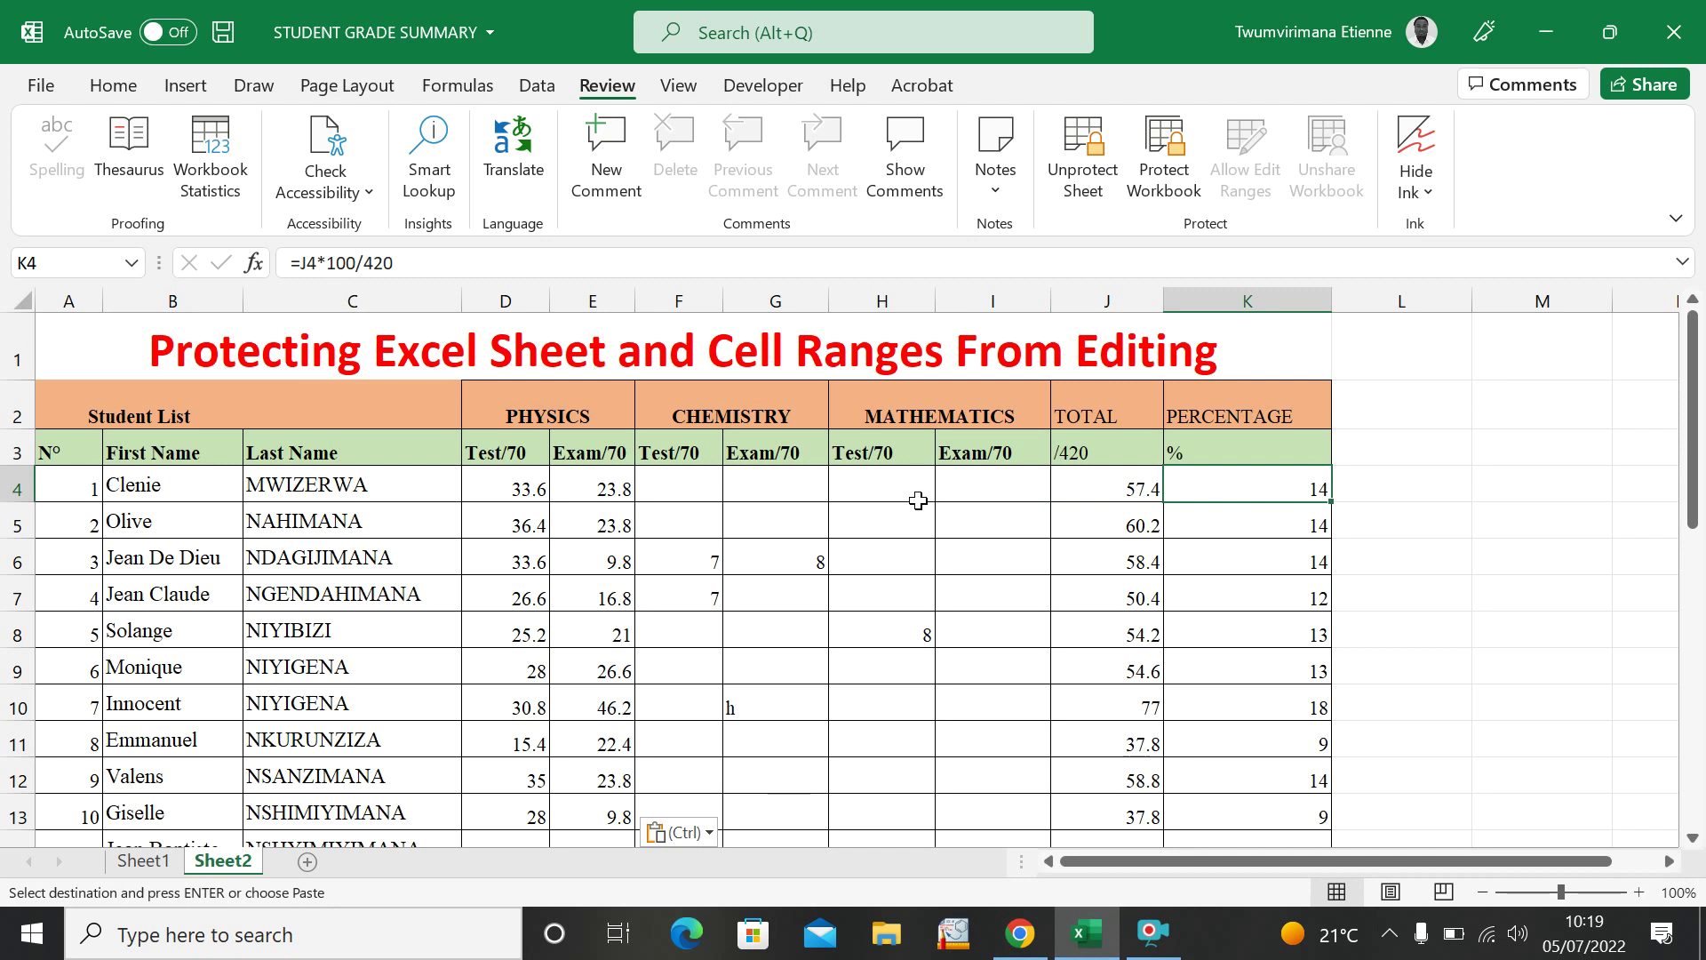
Select mark cells G9 to I9, then try editing TOTAL cell J5 and dismiss the protection warning.
left_click(781, 661)
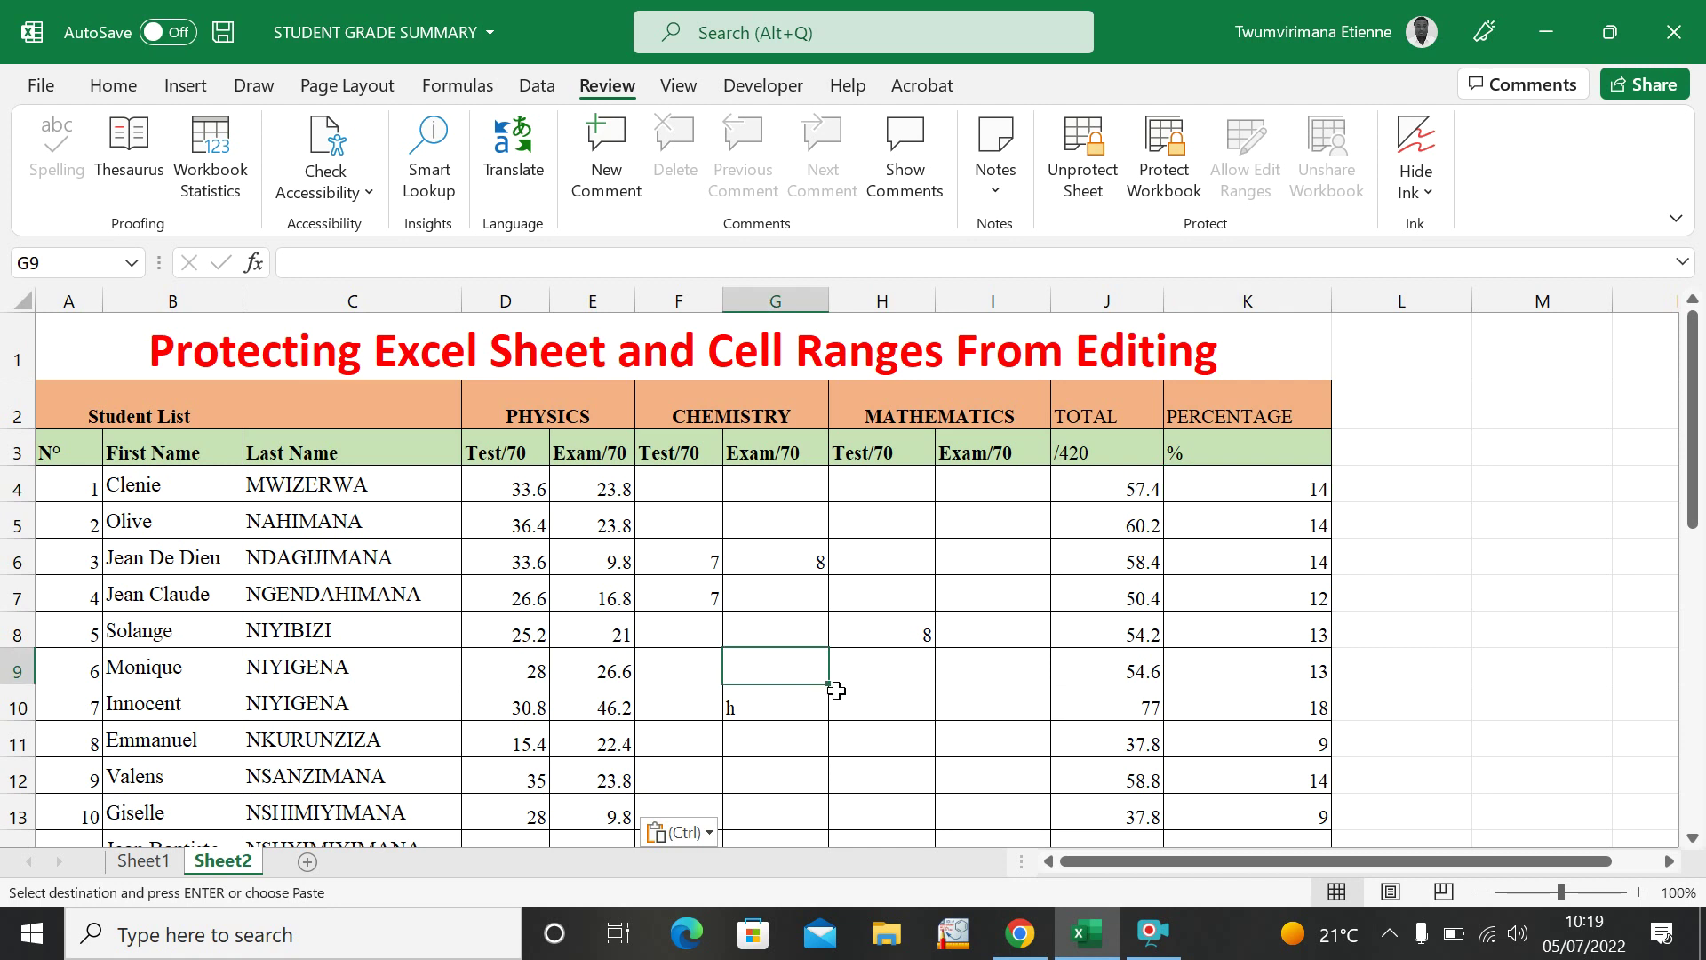
left_click(882, 694)
left_click(788, 709)
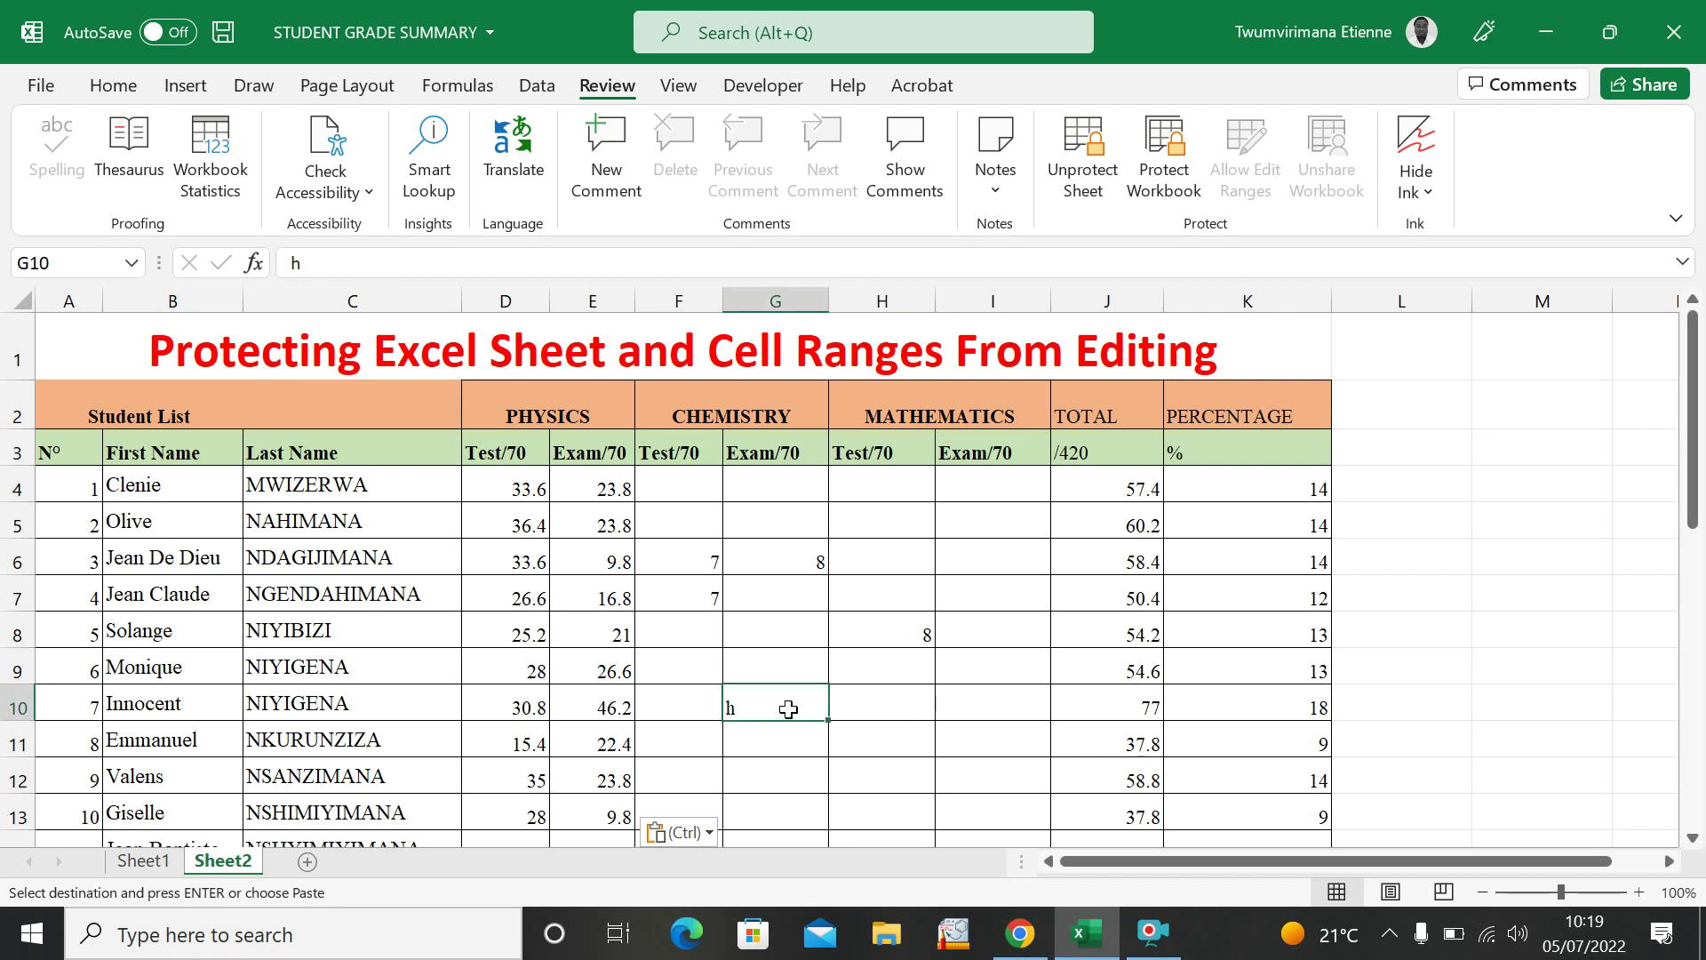
left_click(916, 726)
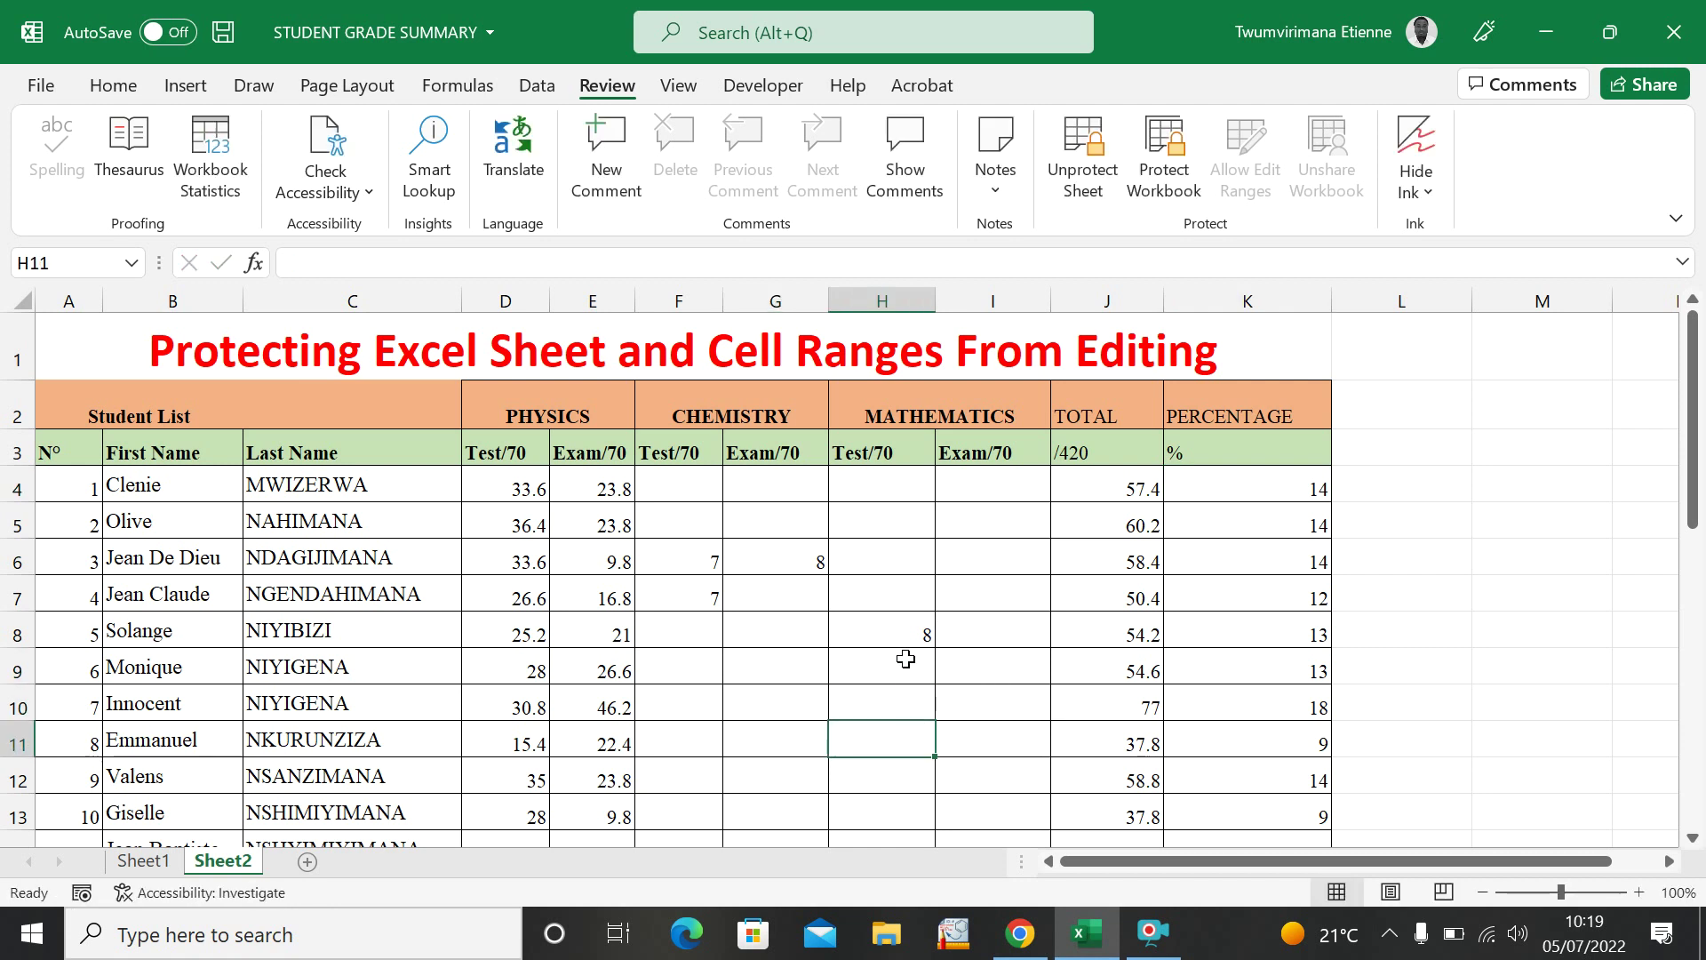
left_click(960, 665)
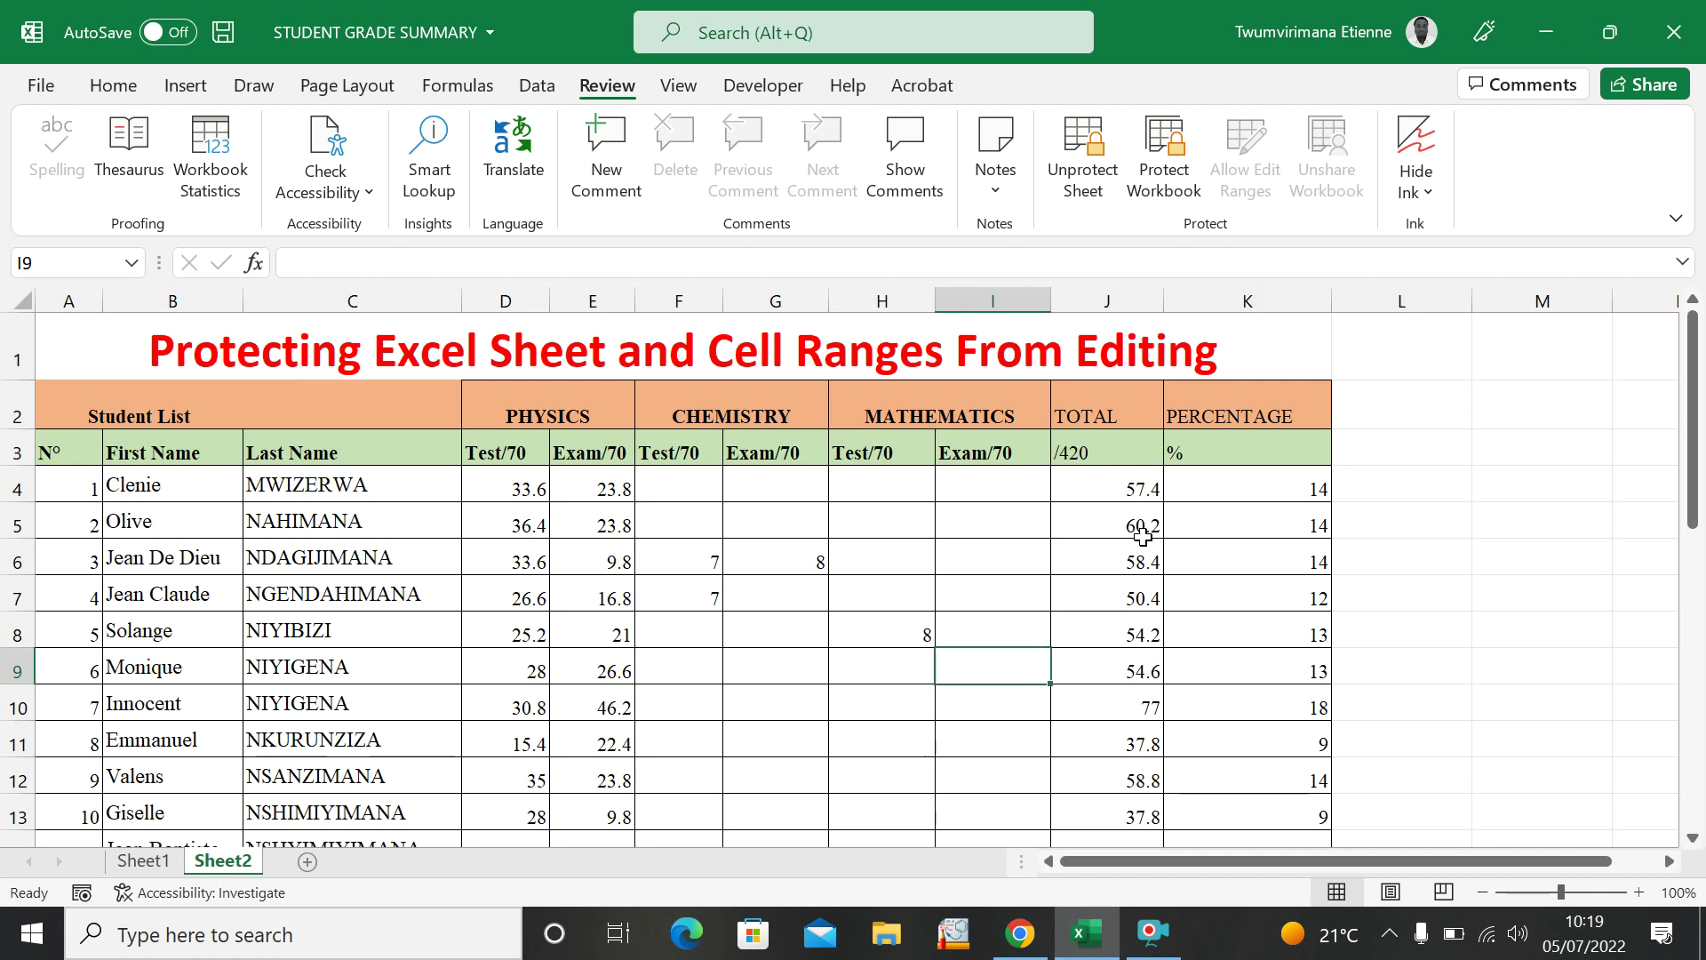
left_click(1142, 534)
scroll(1142, 534, "down", 7)
double_click(1144, 544)
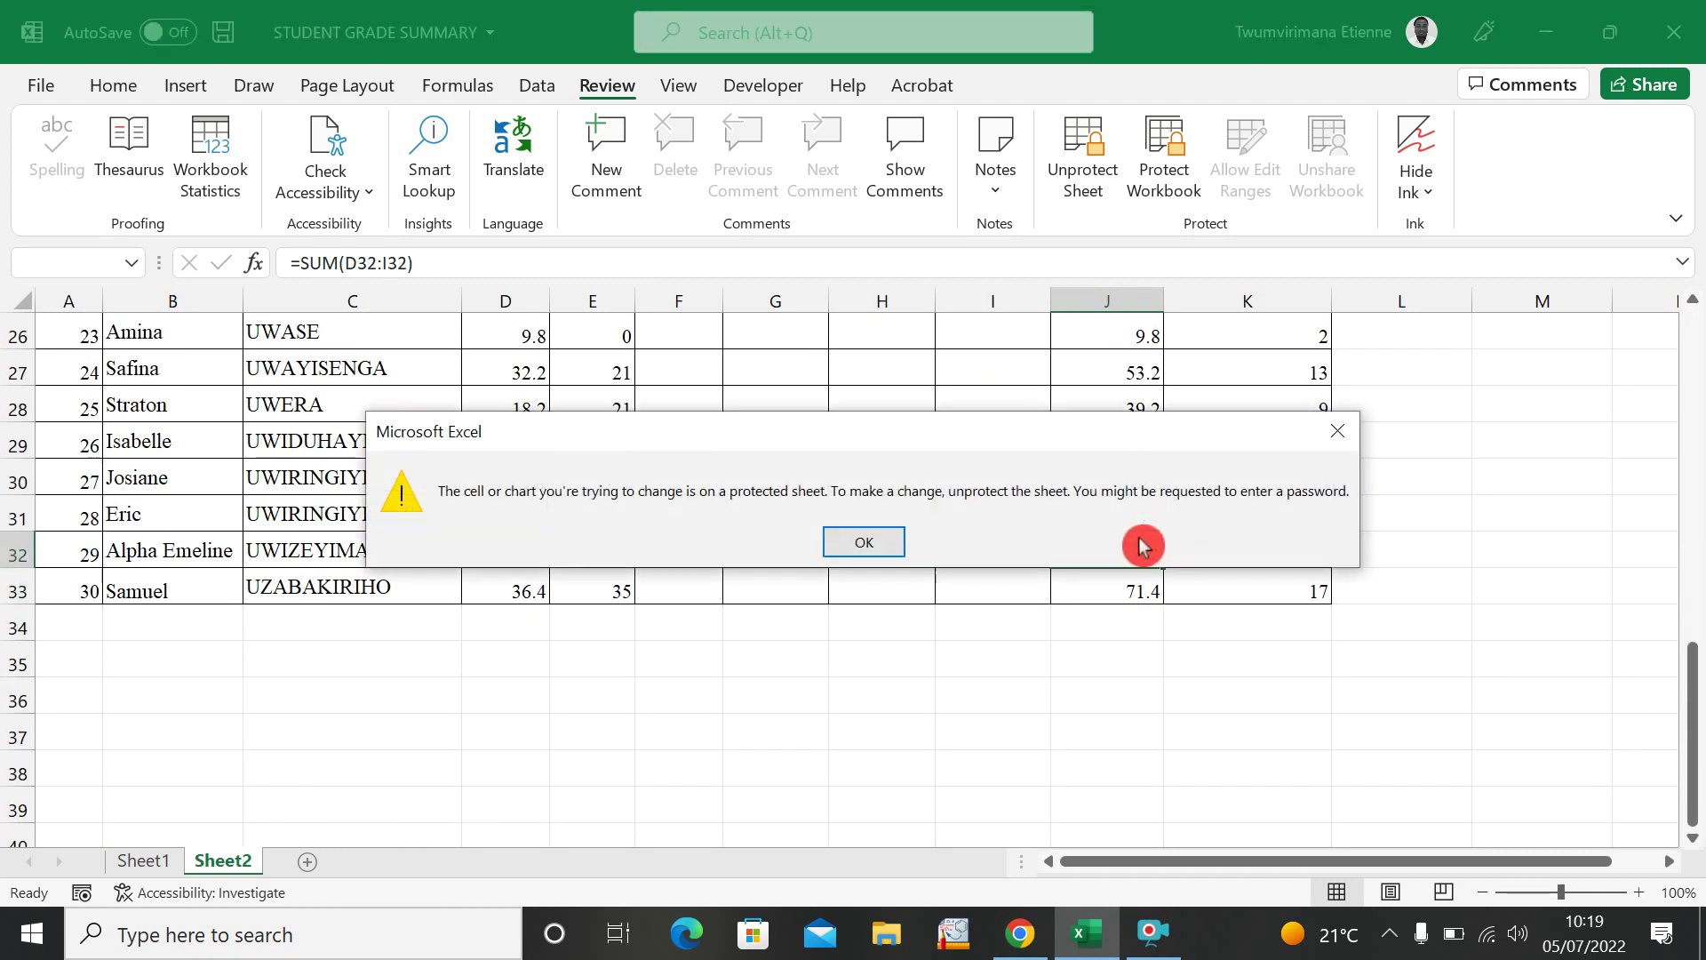
left_click(864, 542)
Try editing the locked PERCENTAGE cell K5 and dismiss the protected-sheet warning.
left_click(1121, 487)
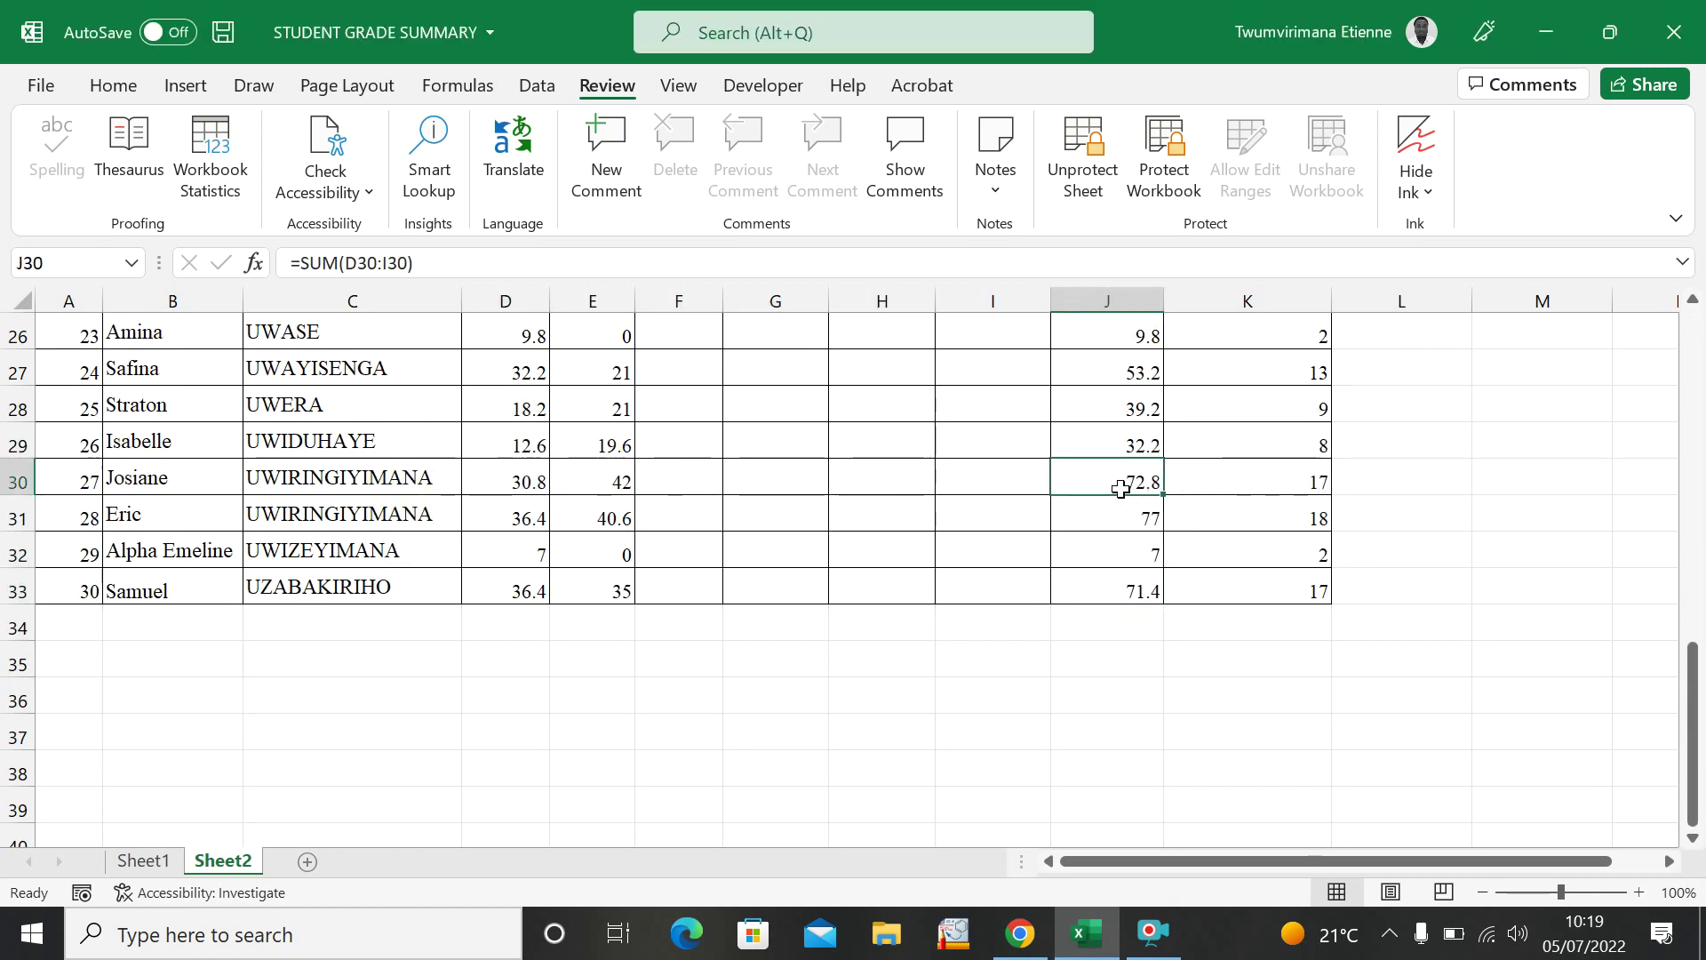
scroll(1129, 480, "up", 8)
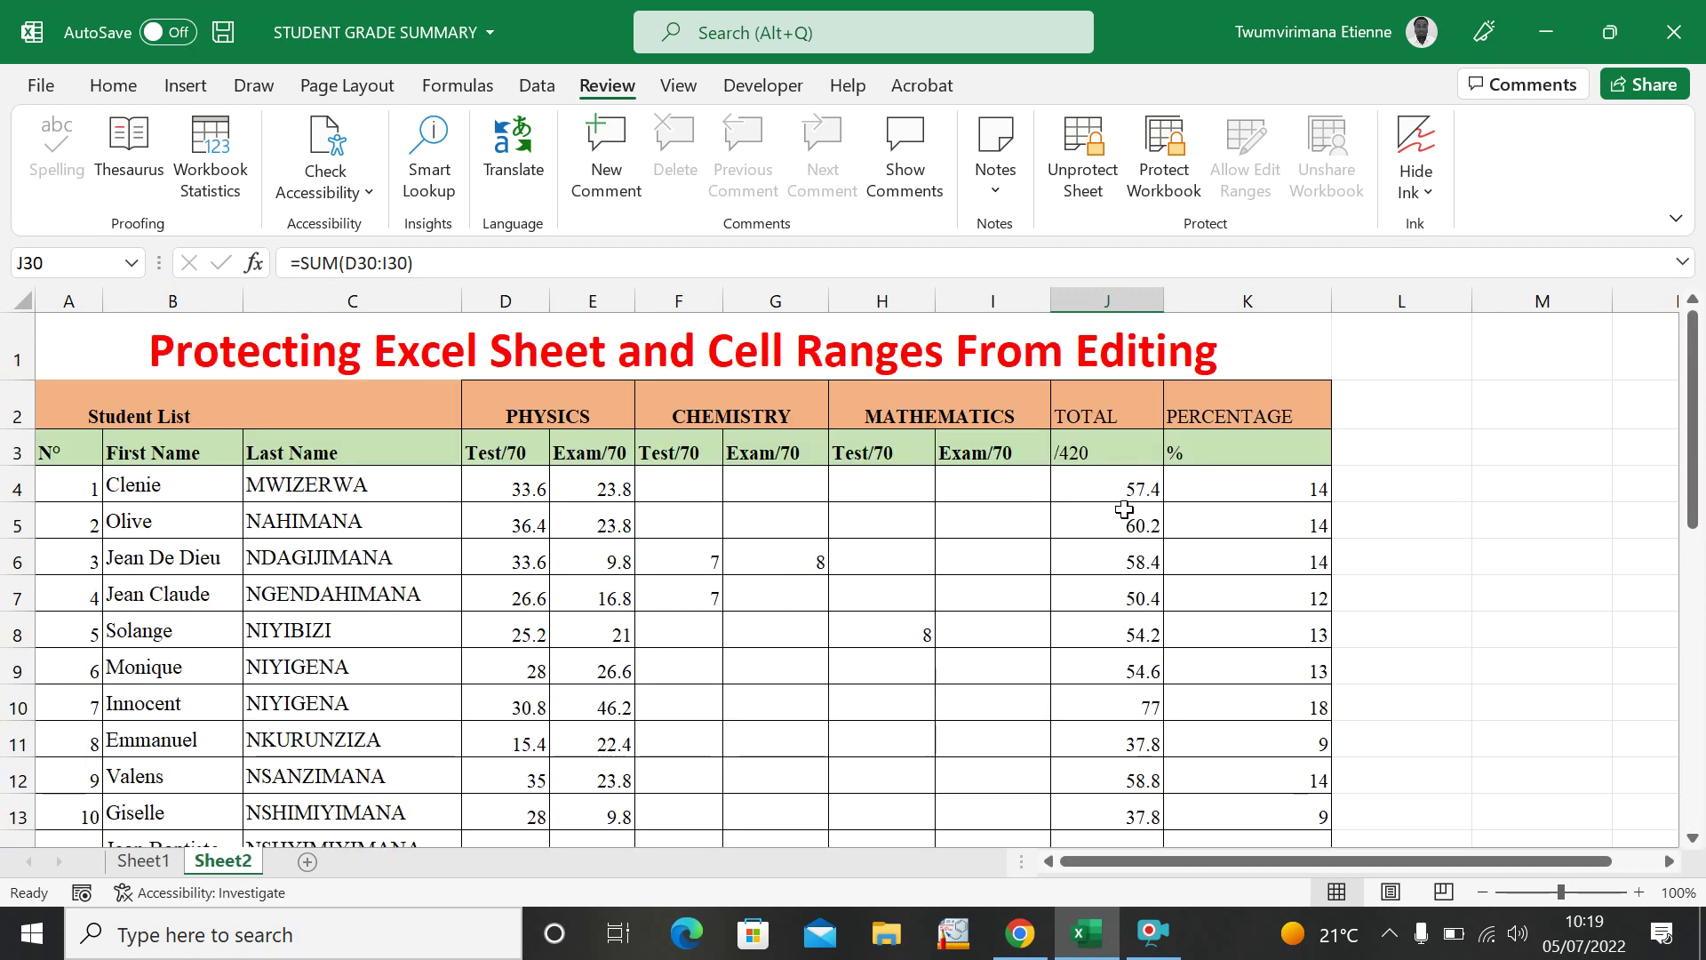
left_click(1125, 509)
left_click(1185, 519)
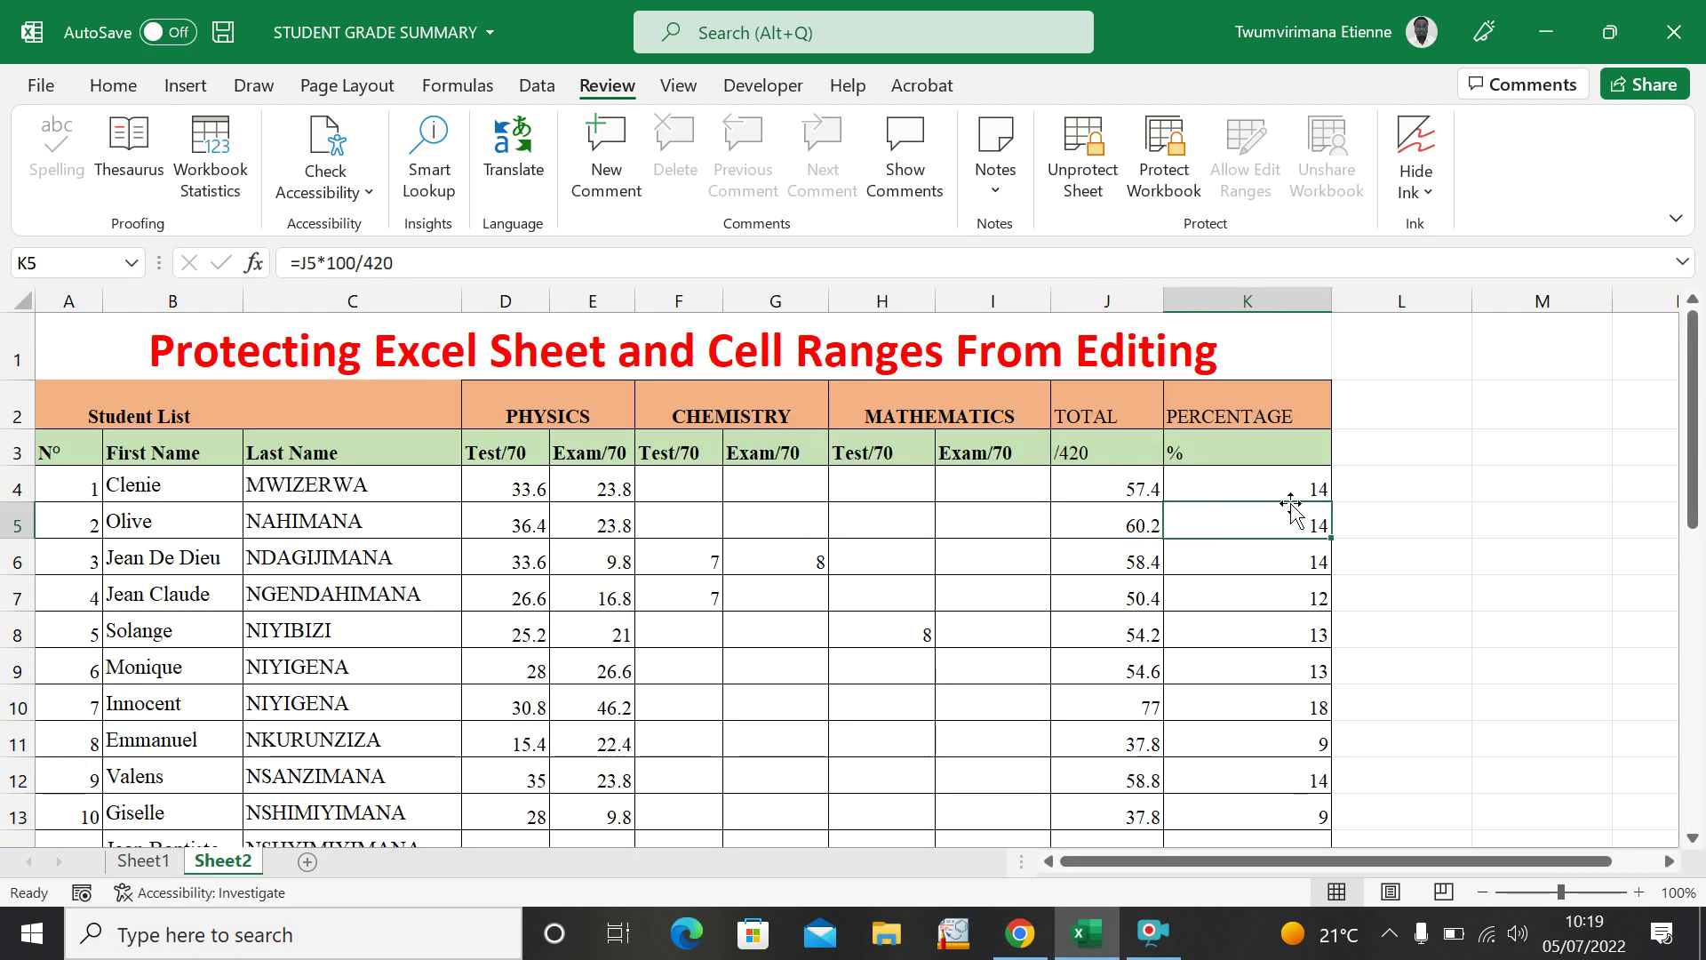
key("Up")
key("Up")
key("Up")
left_click(1264, 494)
double_click(1265, 525)
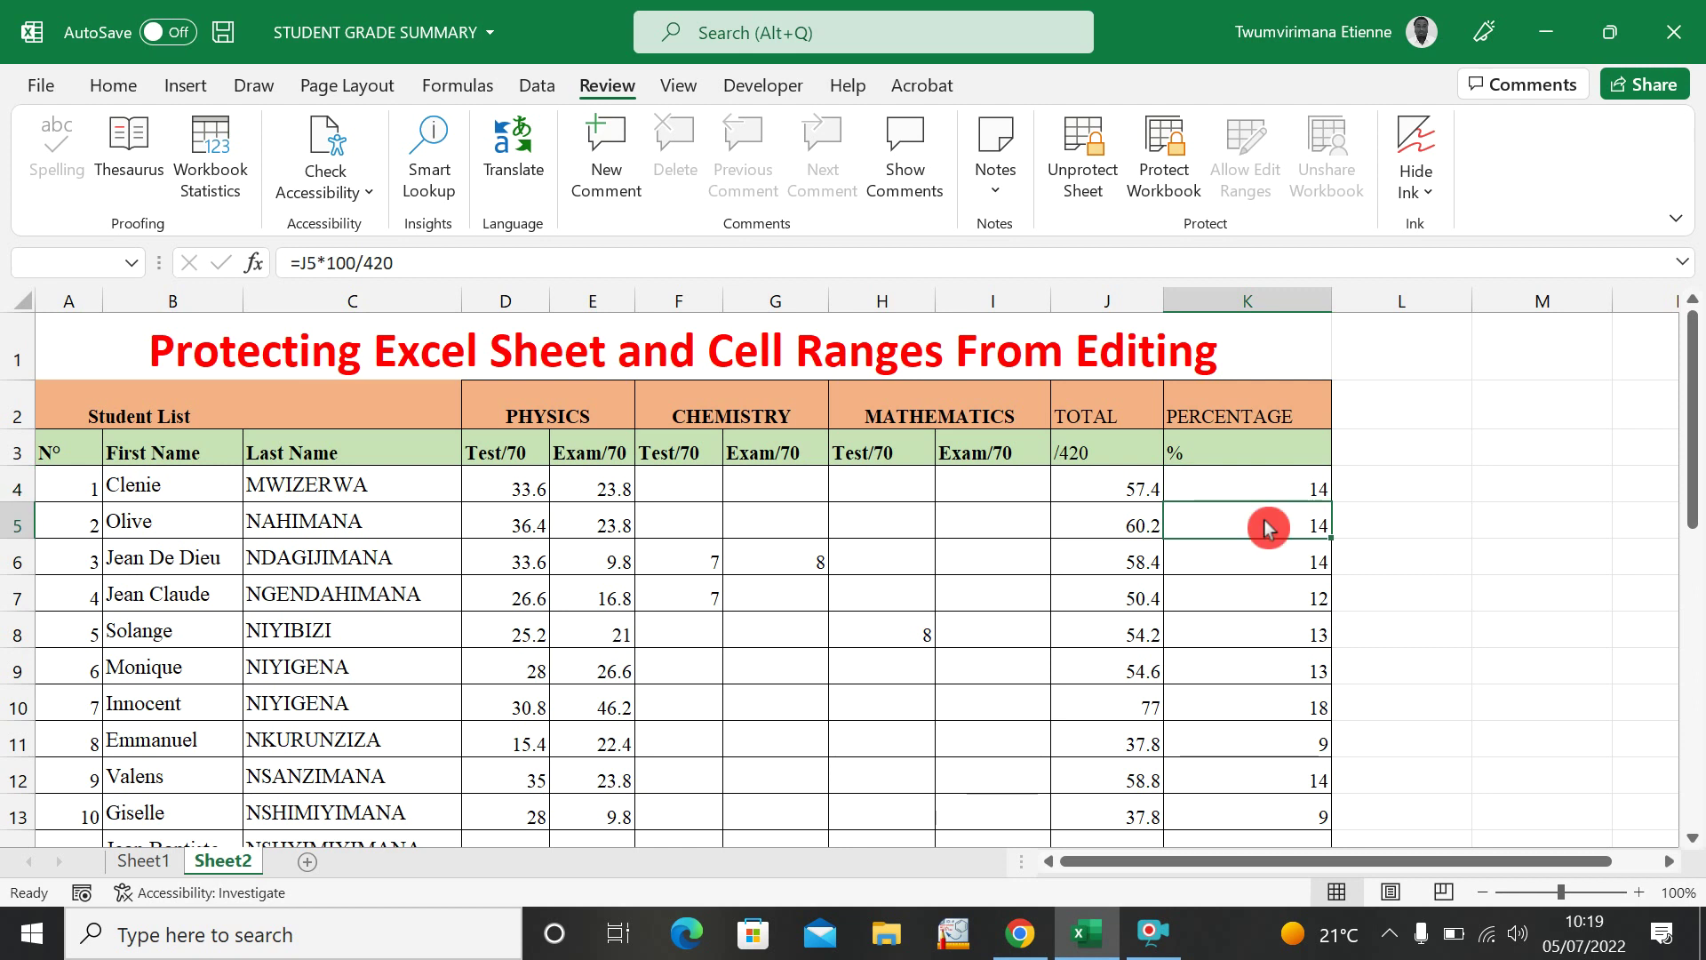
left_click(895, 549)
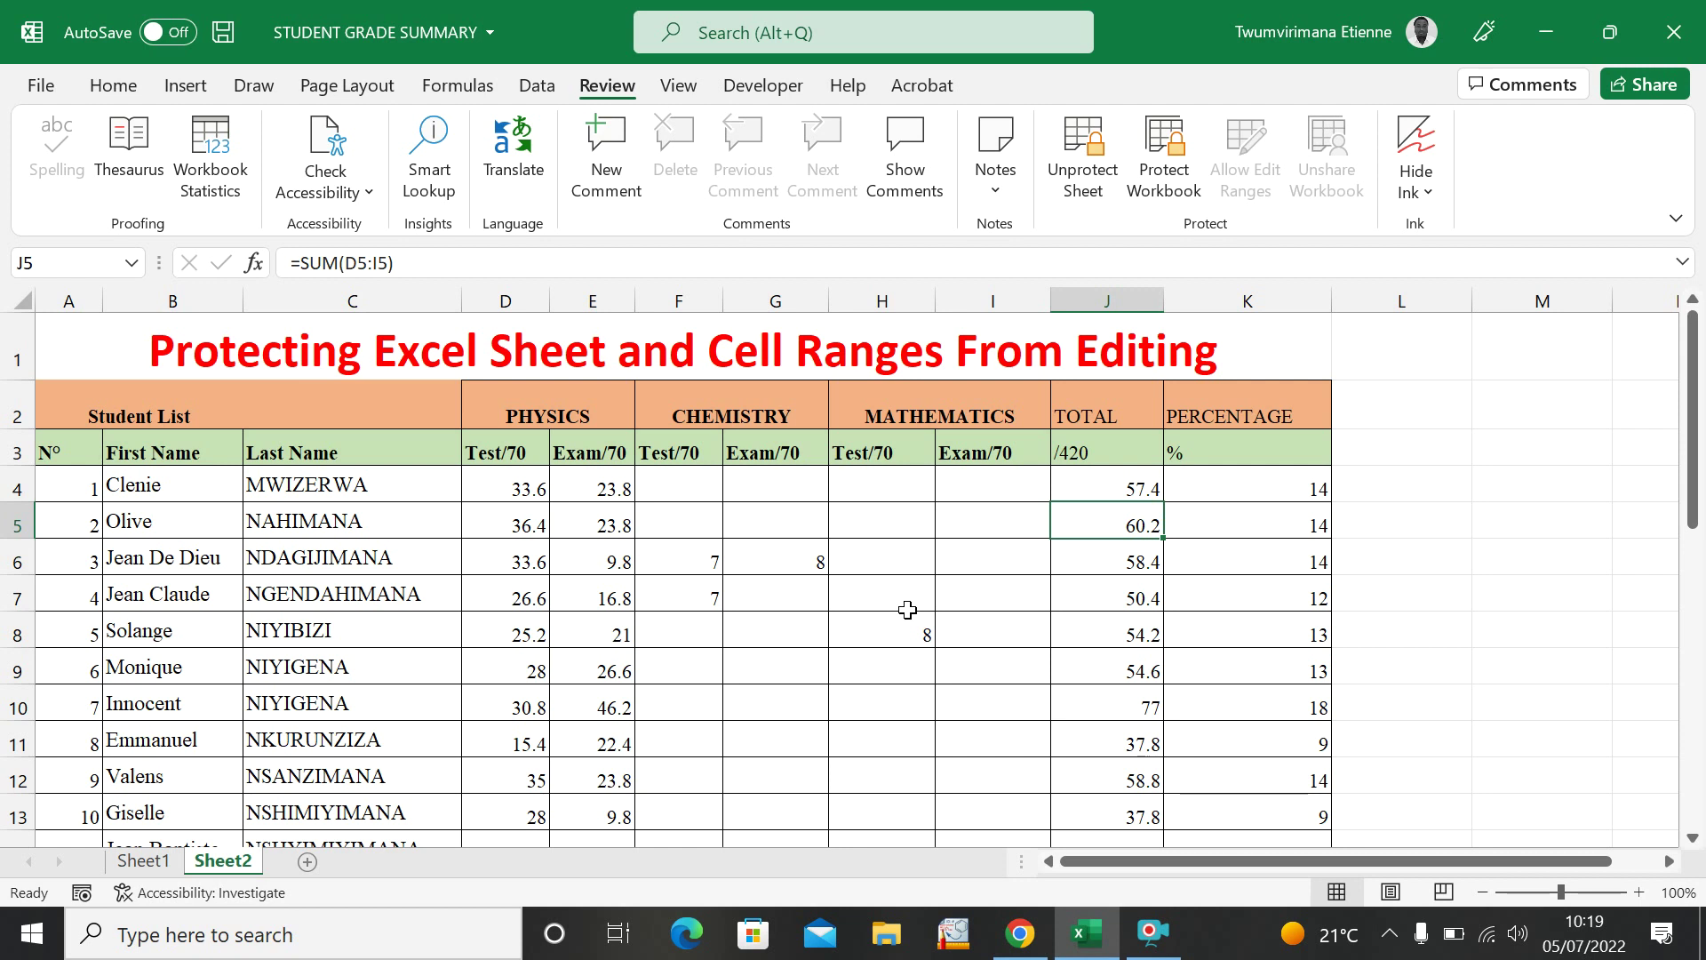
left_click(739, 633)
left_click(684, 691)
left_click(743, 715)
left_click(840, 734)
left_click(691, 745)
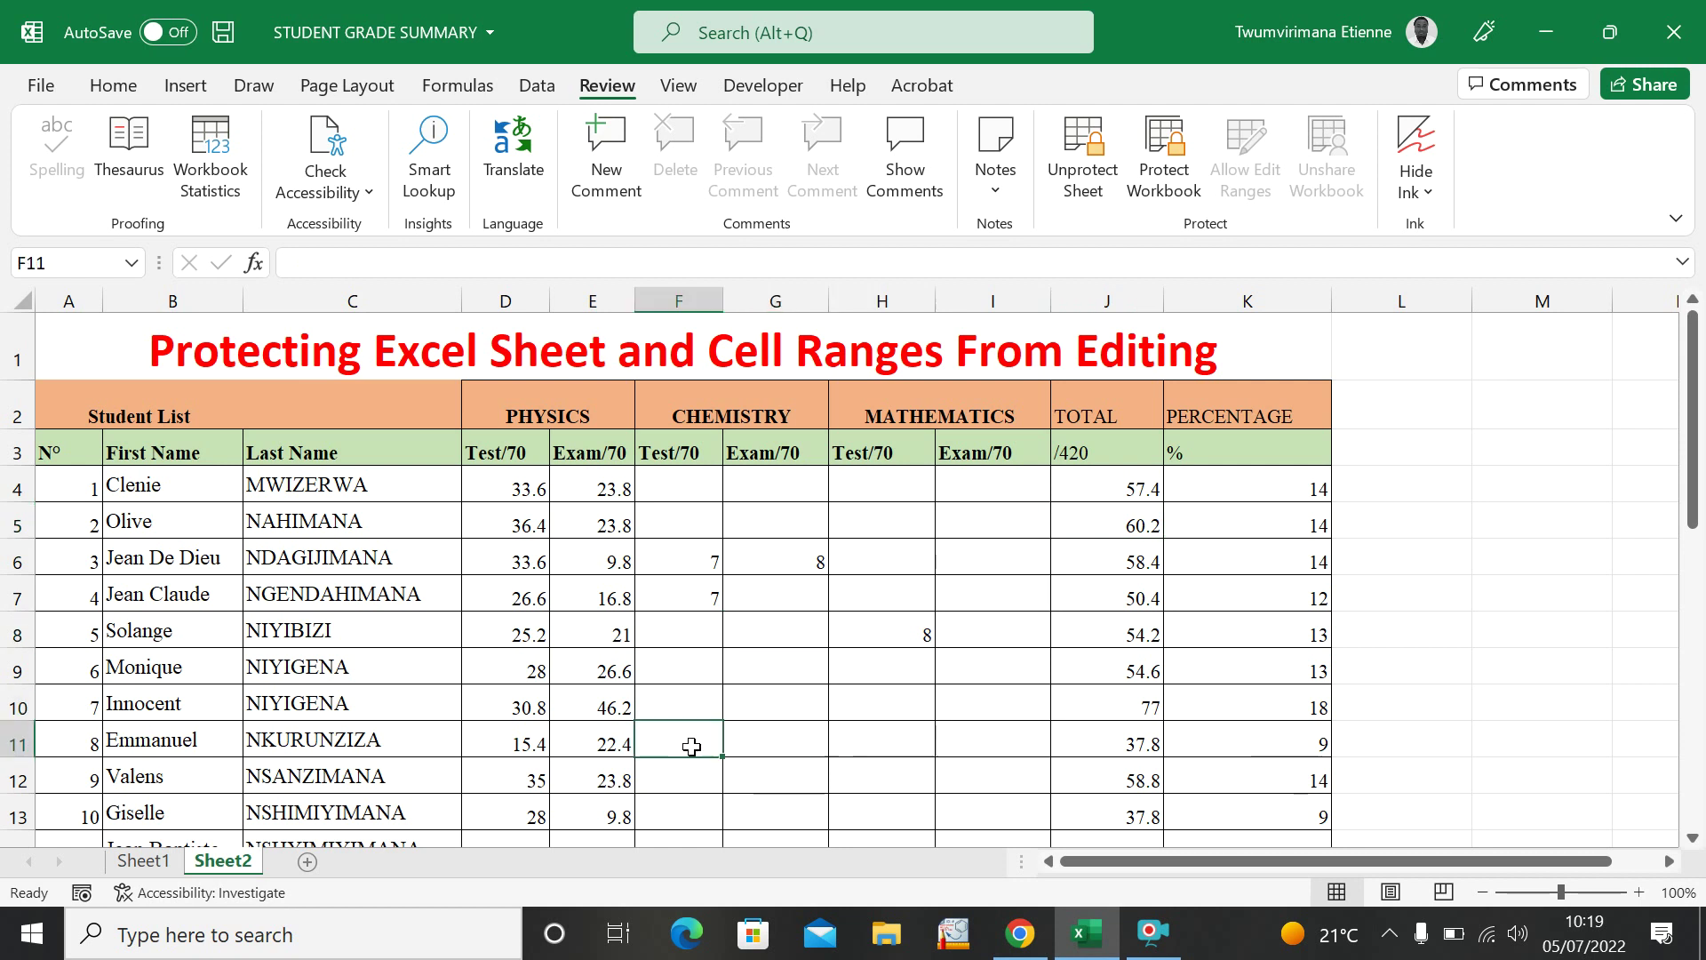
left_click_drag(780, 724, 914, 765)
left_click(1009, 775)
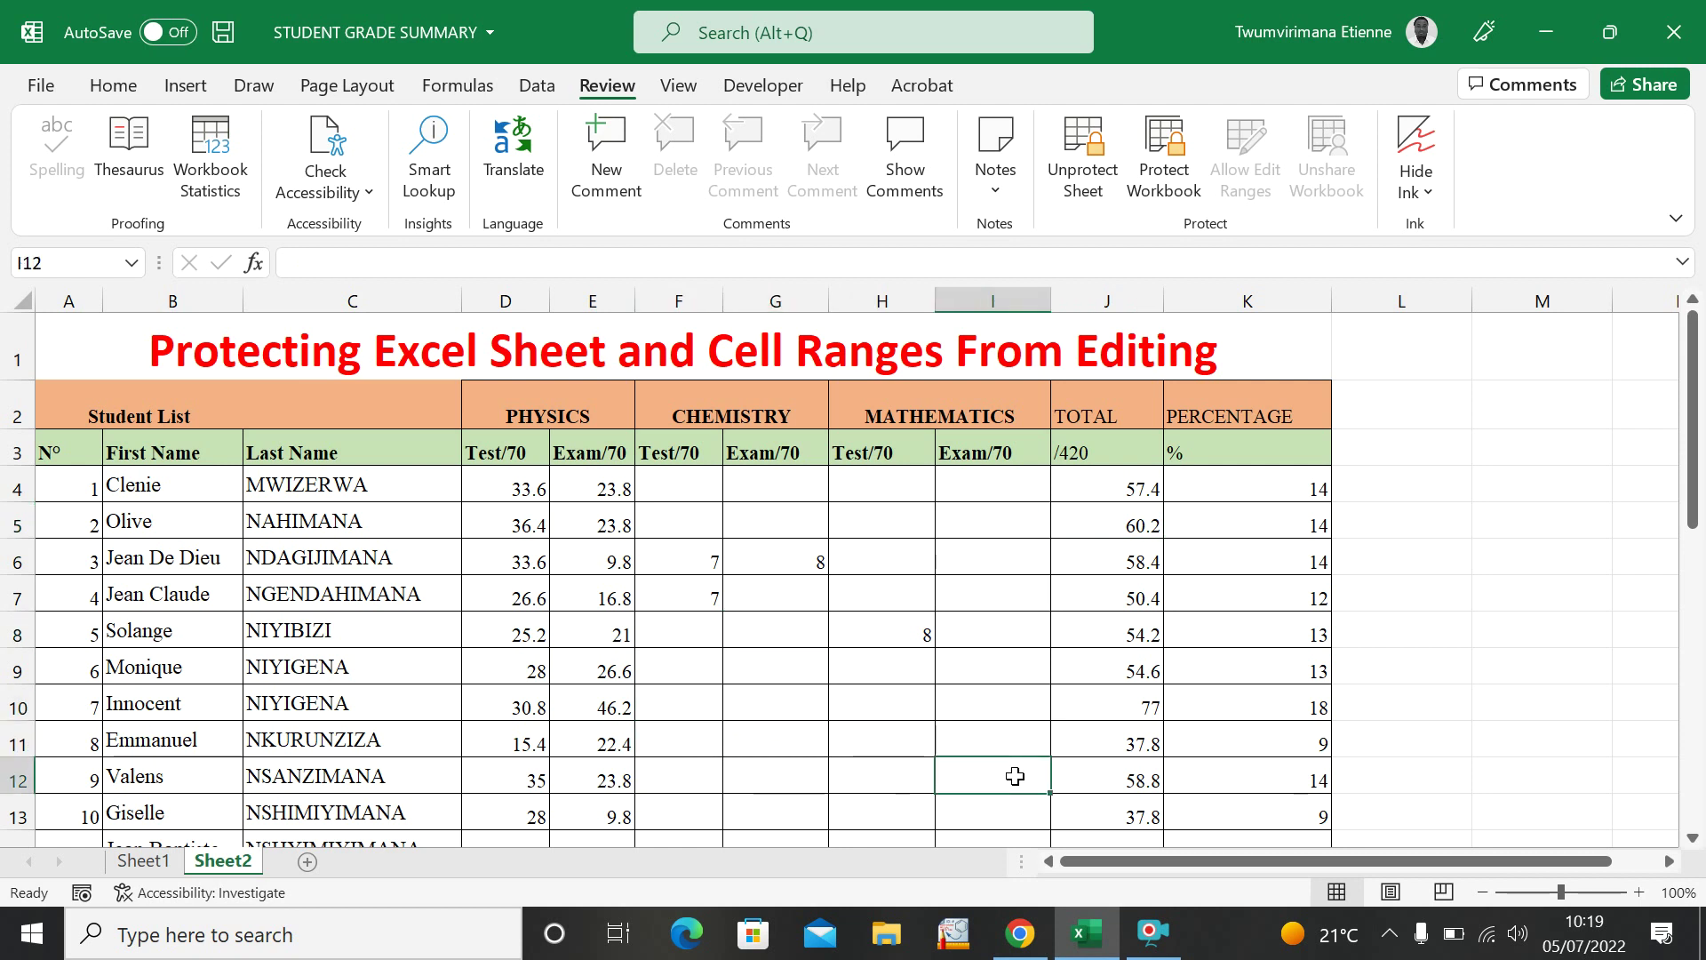
left_click(992, 746)
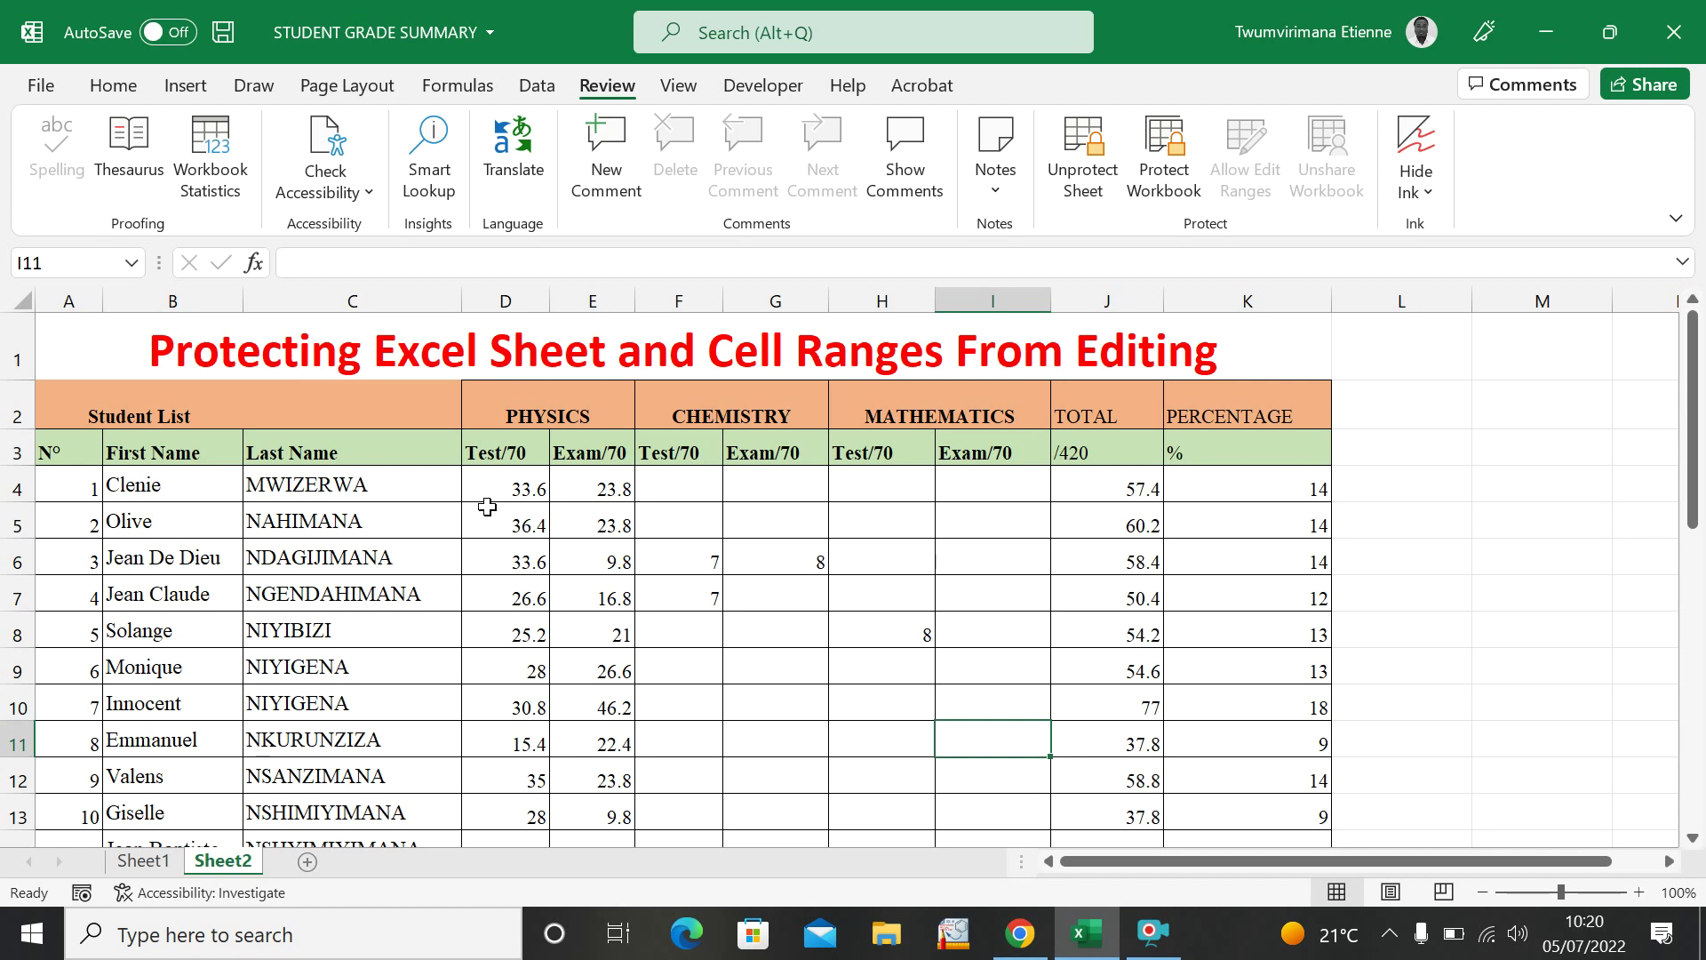
left_click_drag(481, 488, 928, 778)
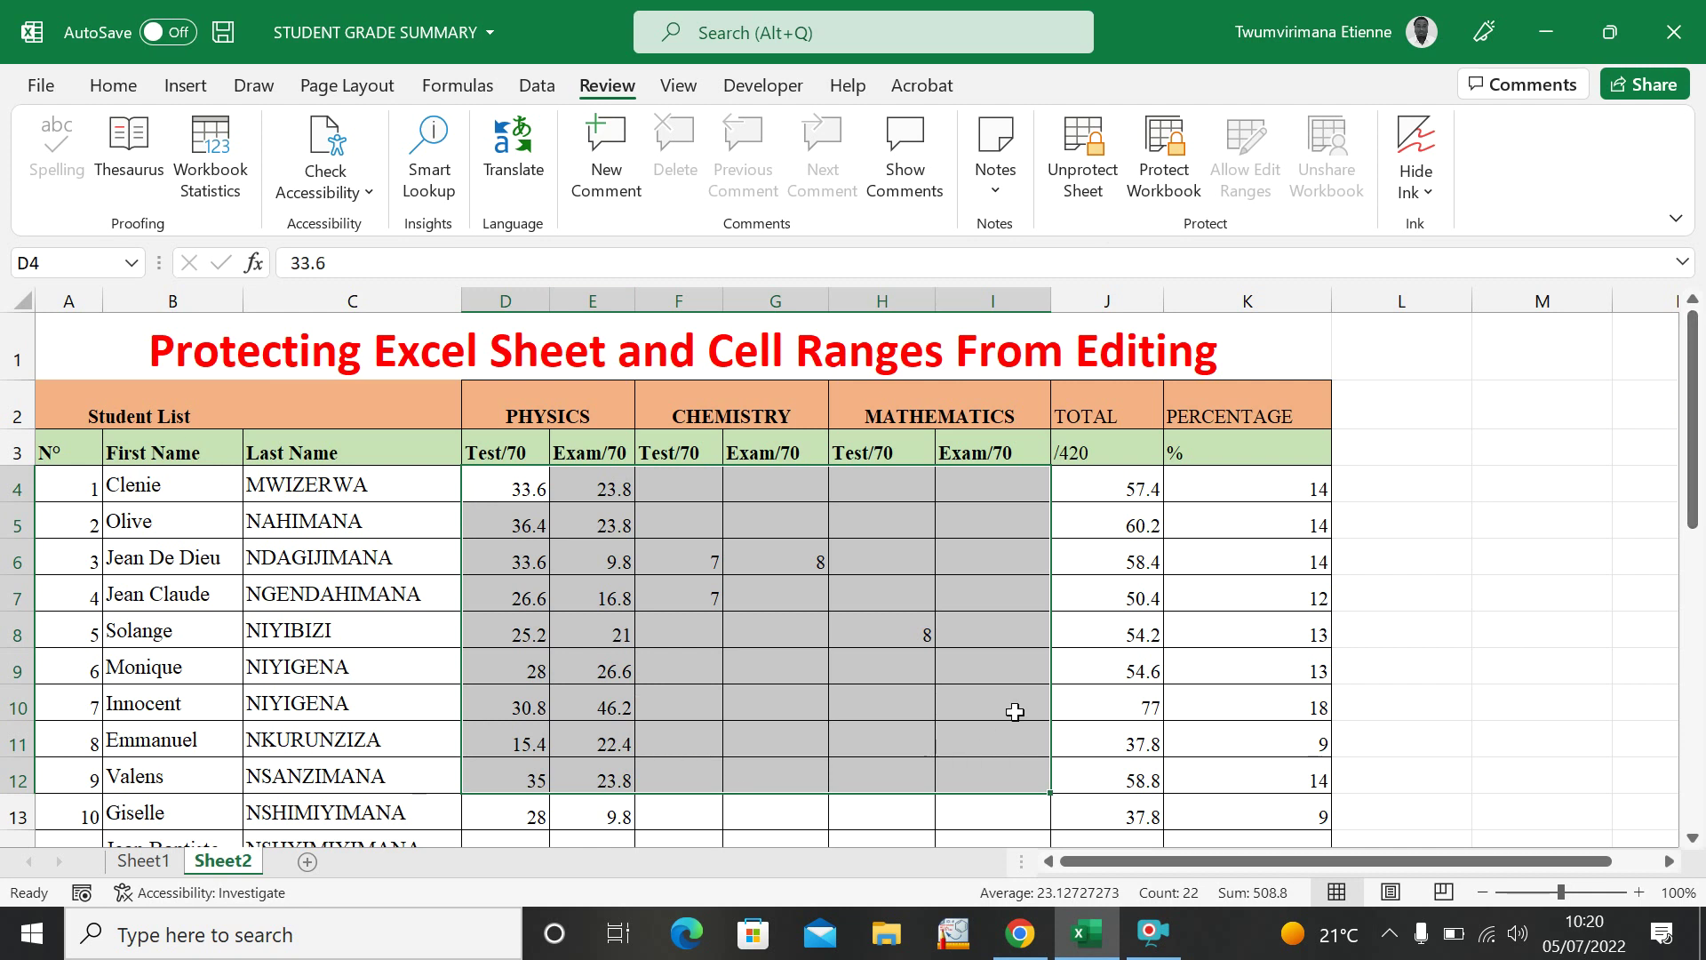
left_click(1348, 530)
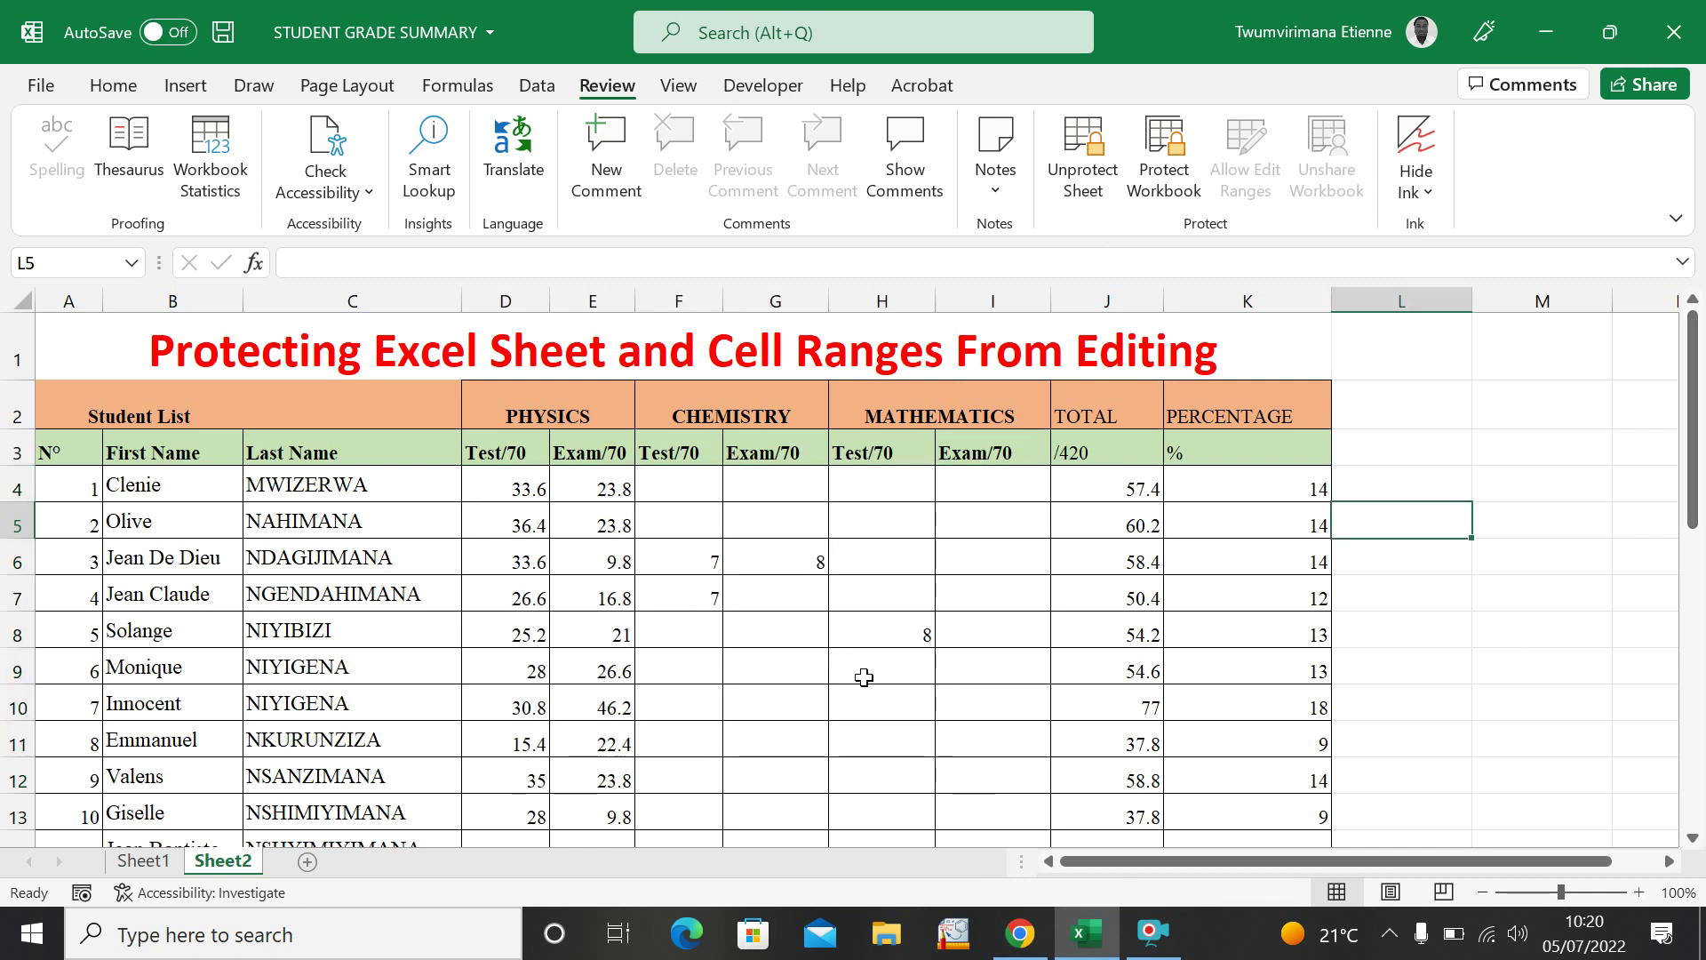
left_click(1151, 931)
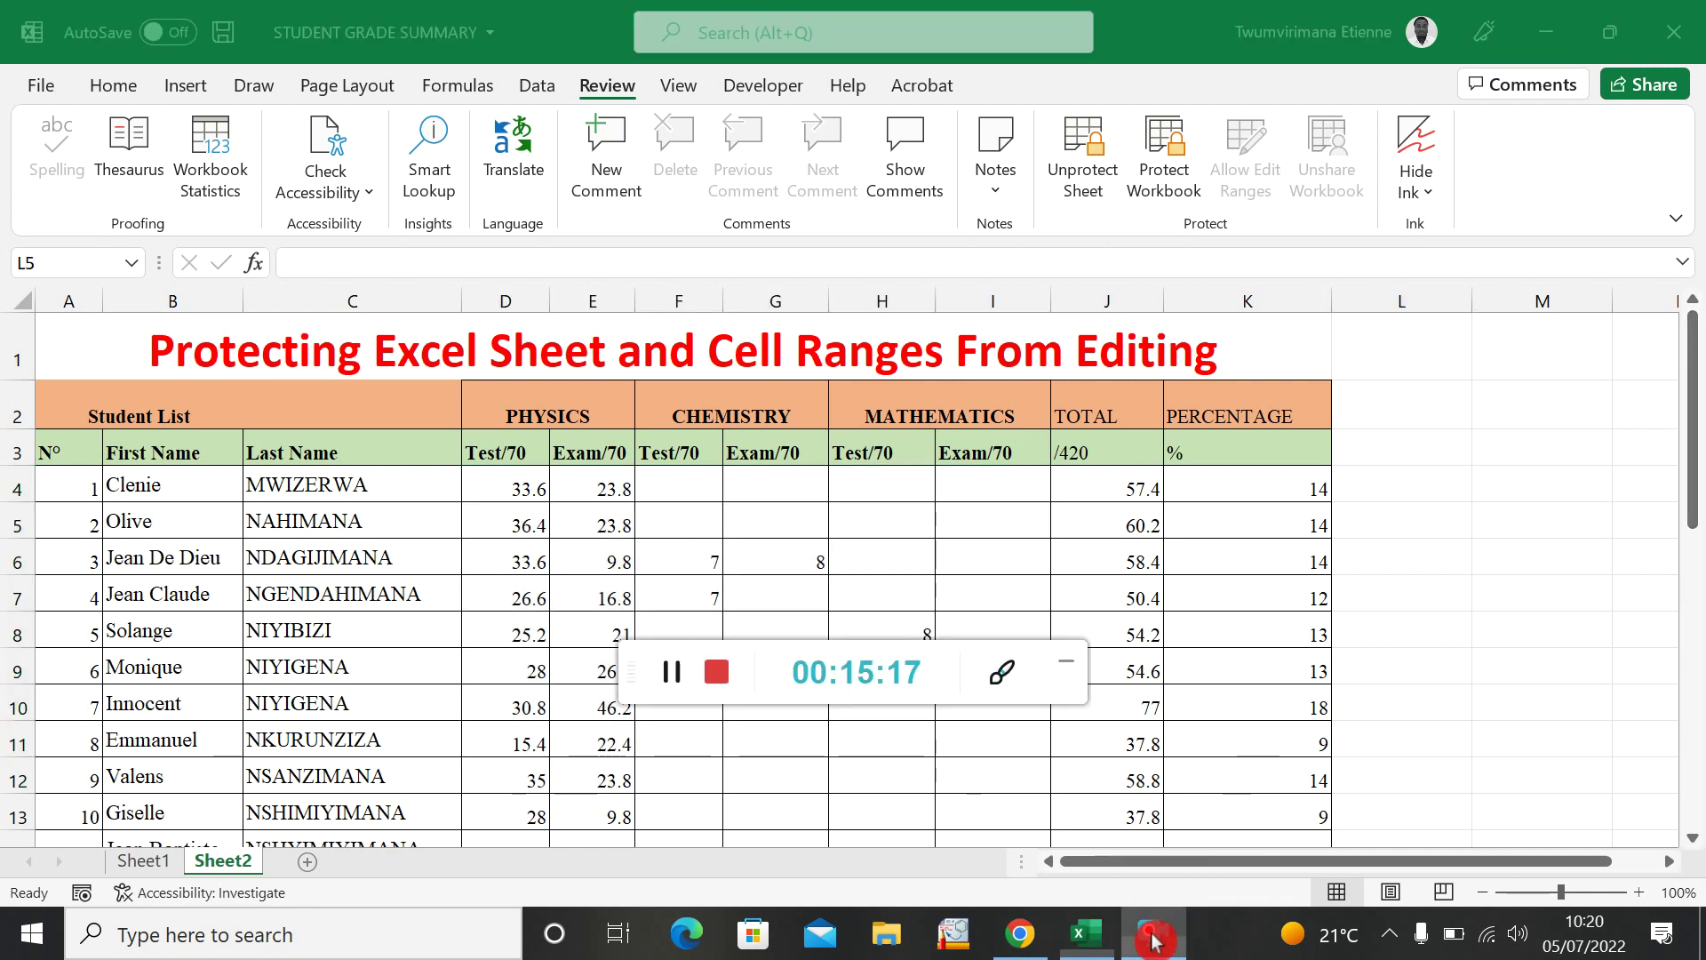